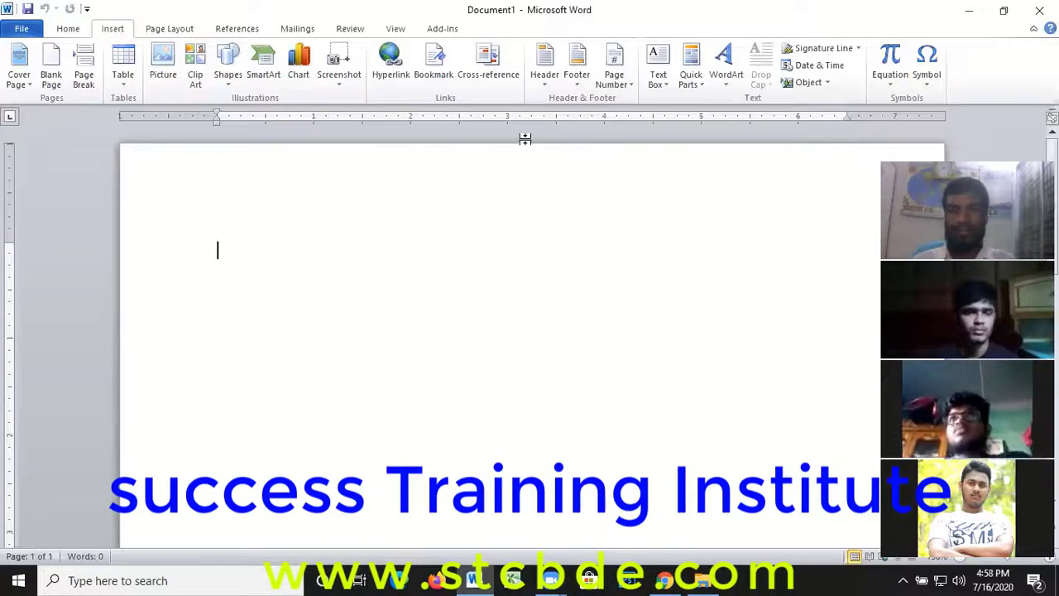
- Insert a new blank equation from the Equation gallery into the empty Word document
left_click(887, 78)
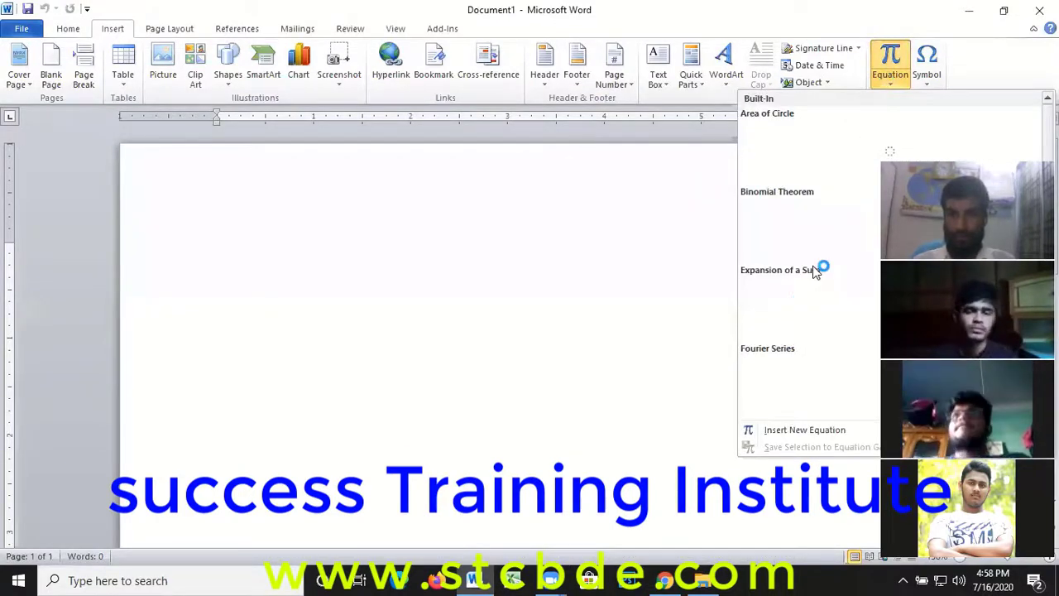
left_click(790, 426)
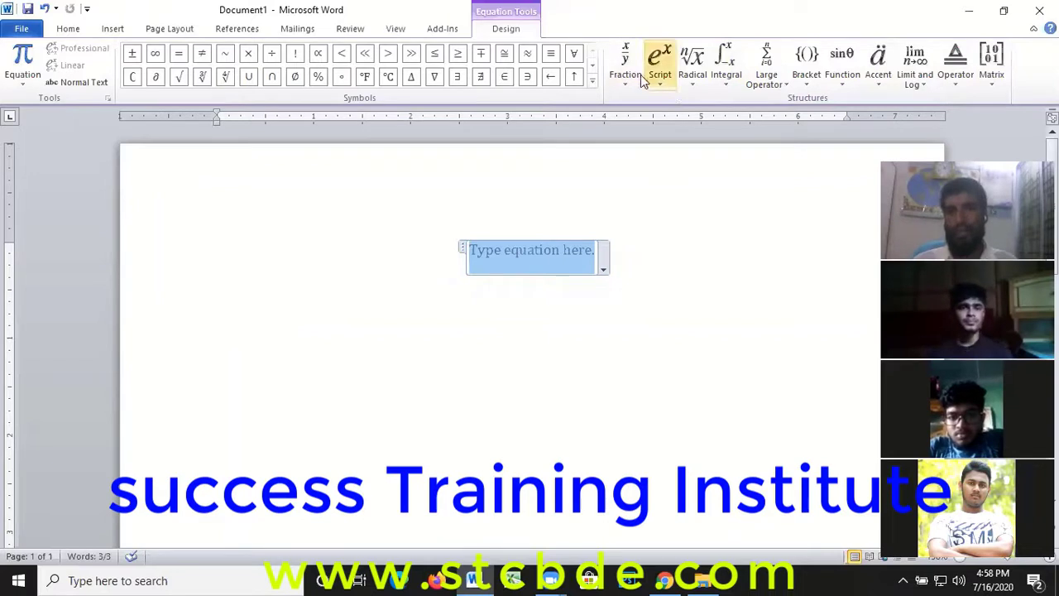
left_click(69, 34)
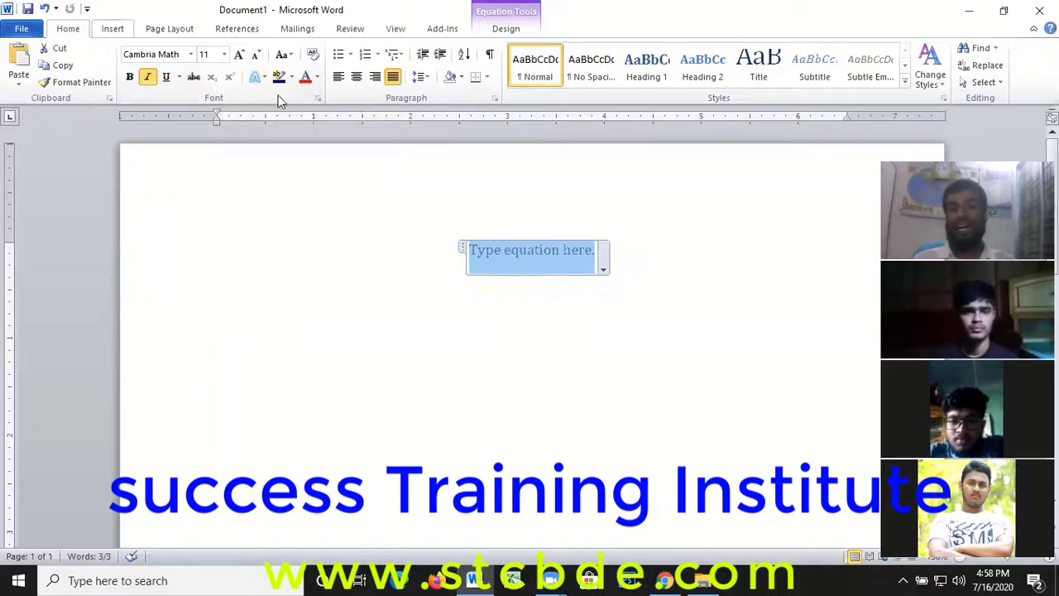
left_click(114, 34)
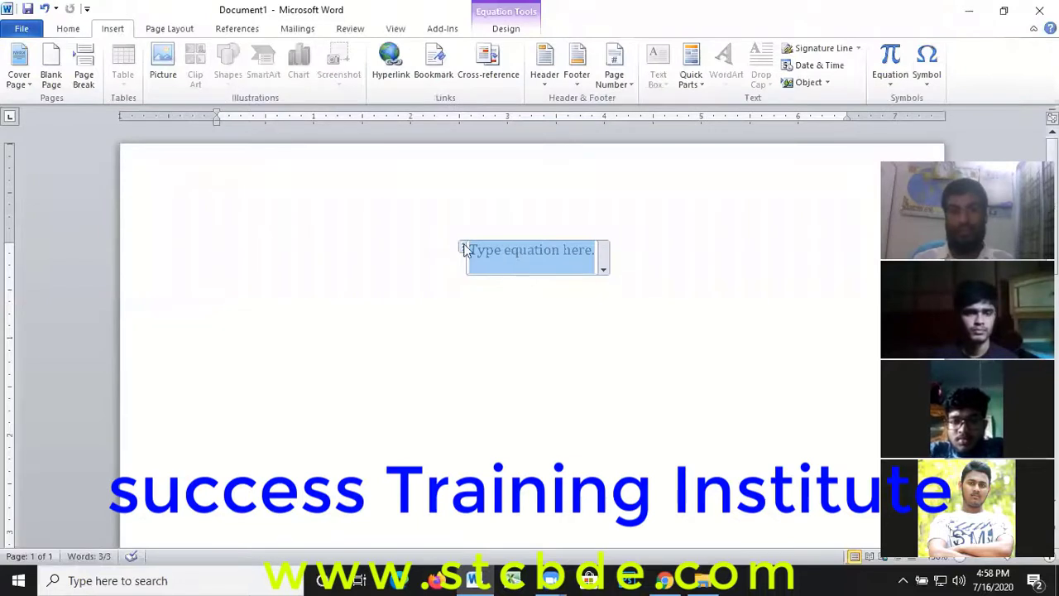
left_click(605, 264)
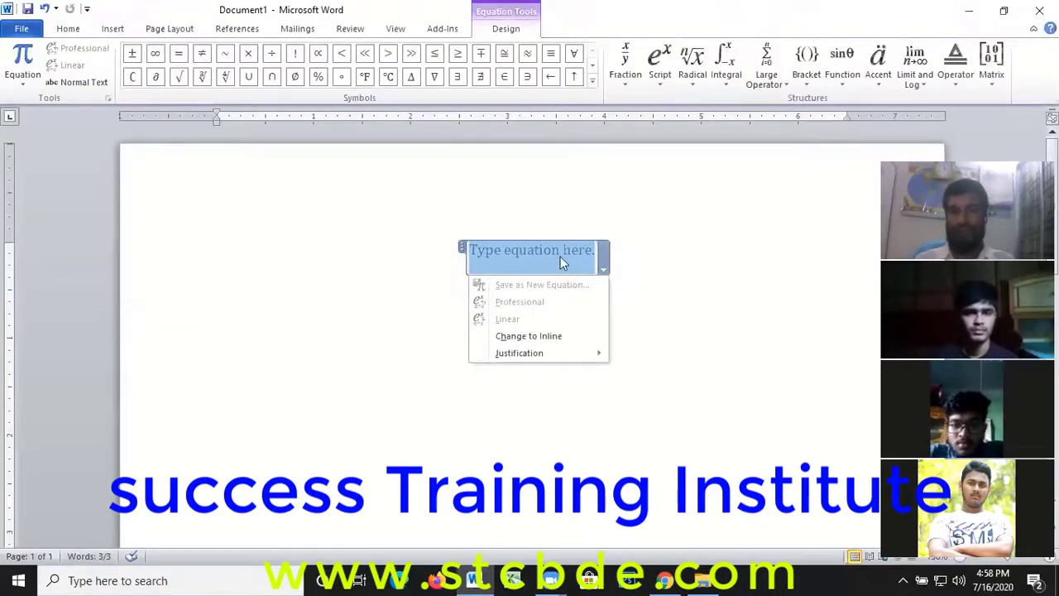
left_click(504, 254)
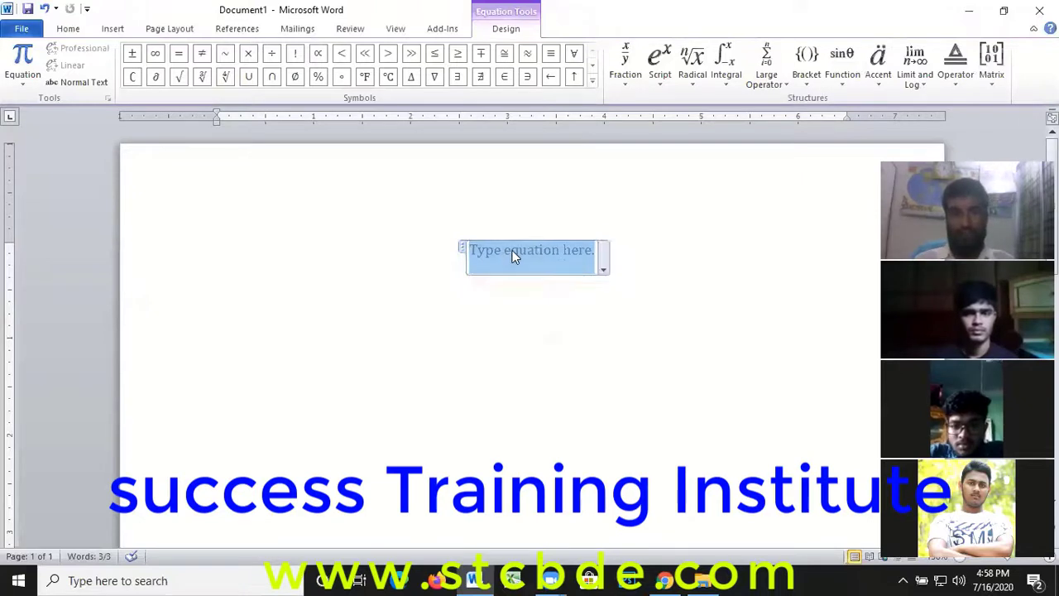
left_click(511, 252)
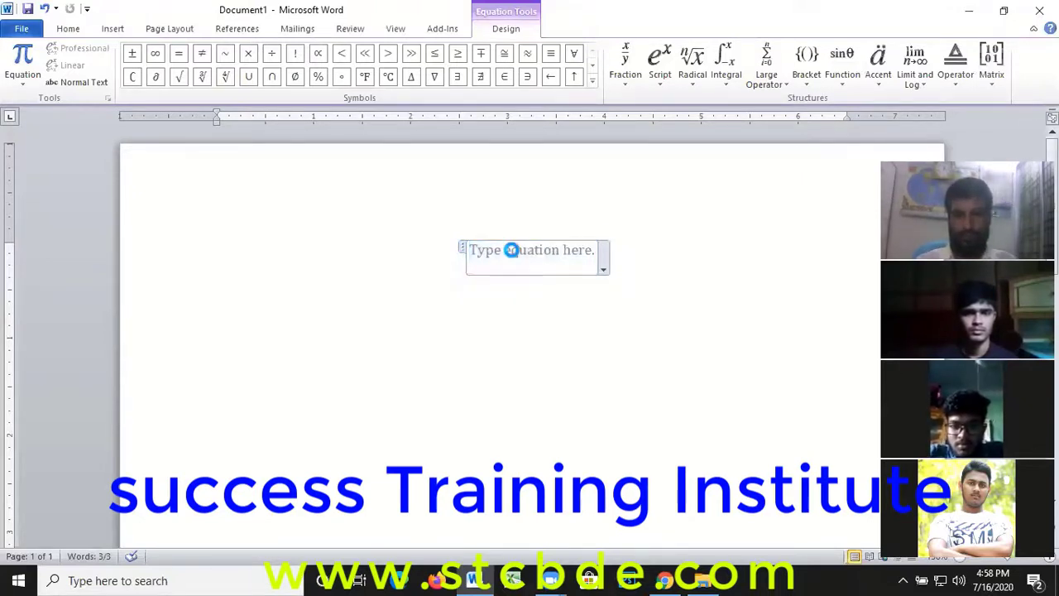
- Type an opening bracket followed by a superscript a³, giving (a³
type("(")
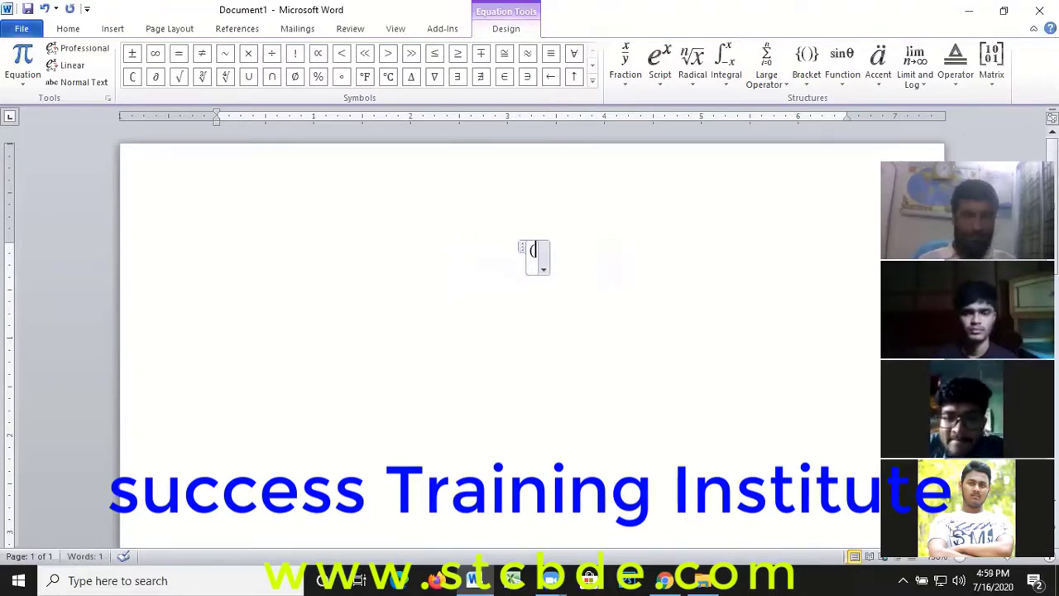
type("a")
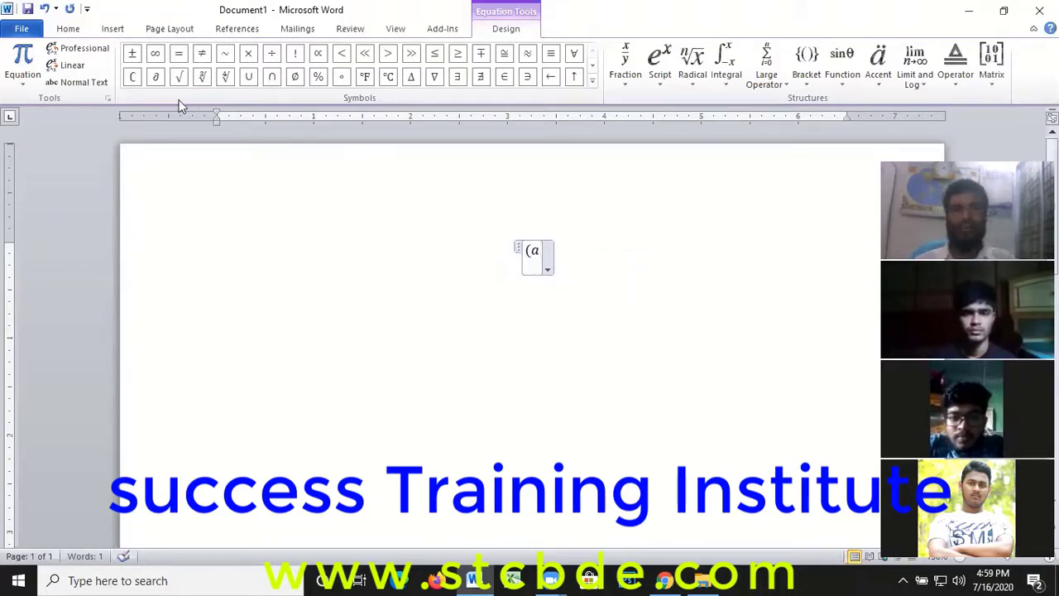
key("BackSpace")
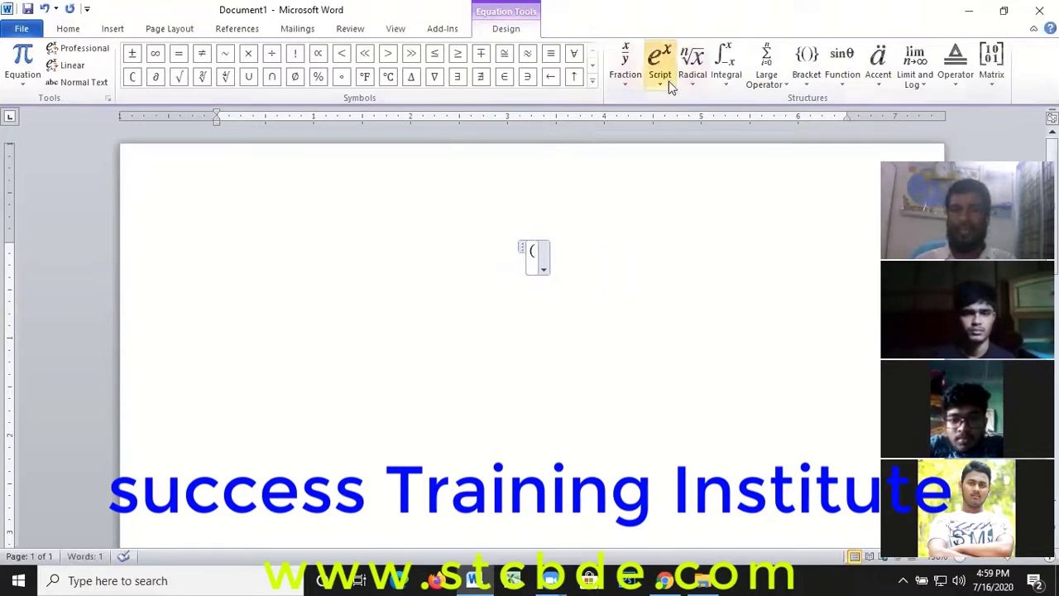
left_click(661, 83)
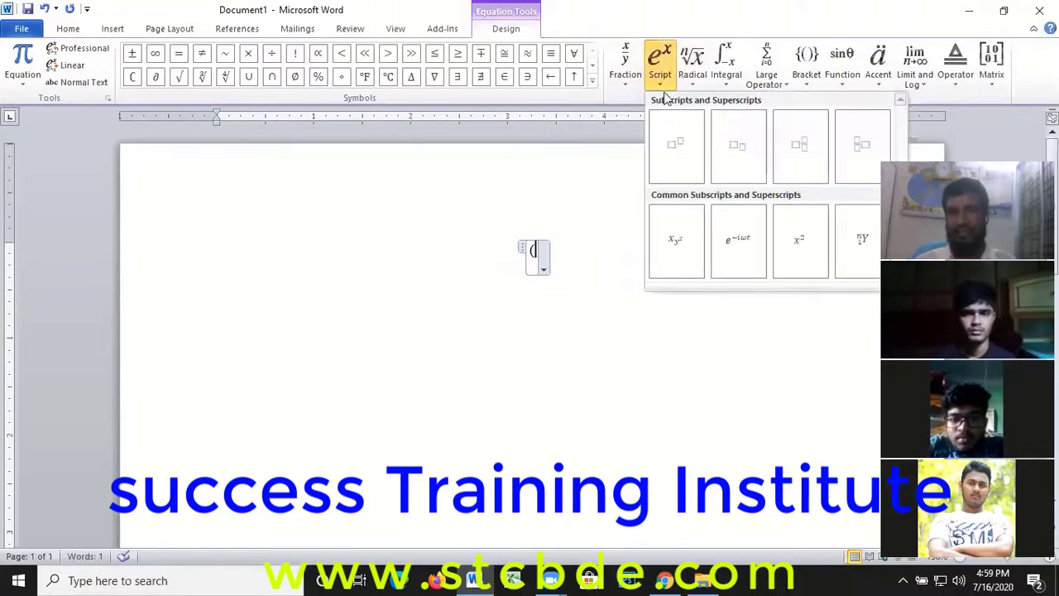
left_click(676, 147)
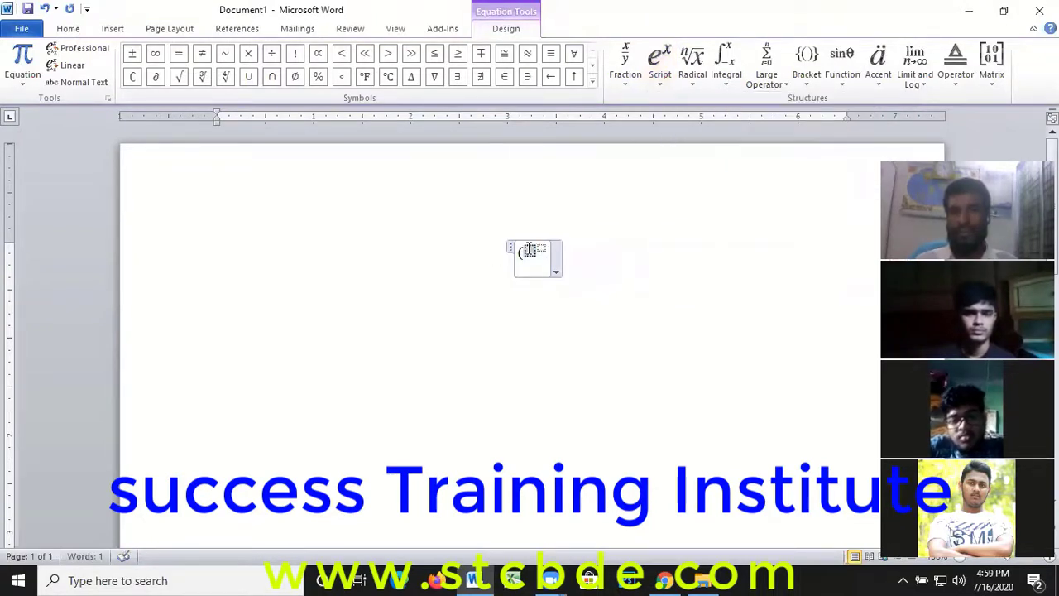
type("a")
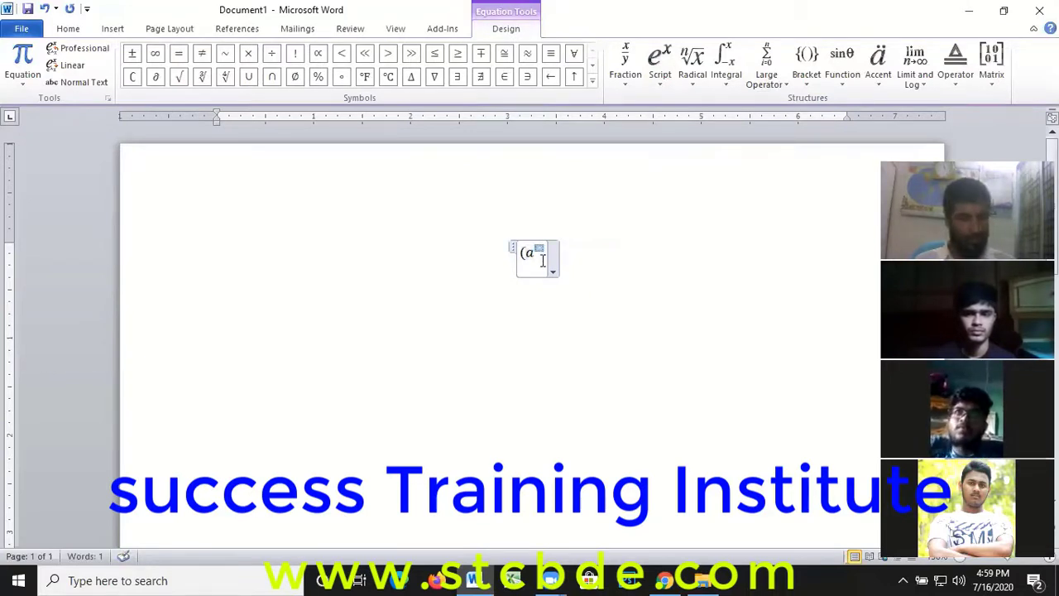
type("3")
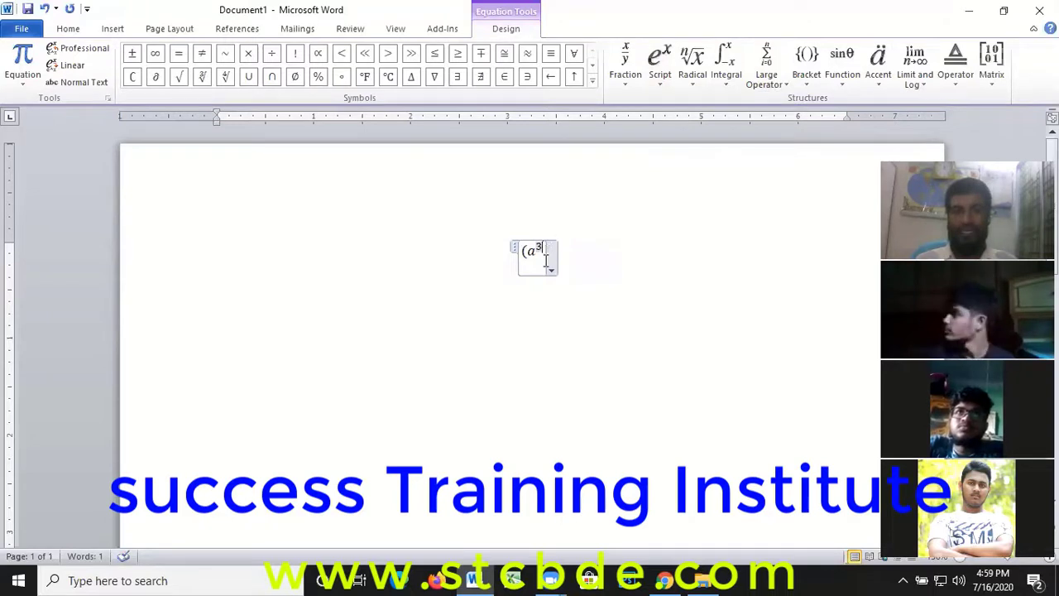
left_click(546, 250)
left_click(540, 251)
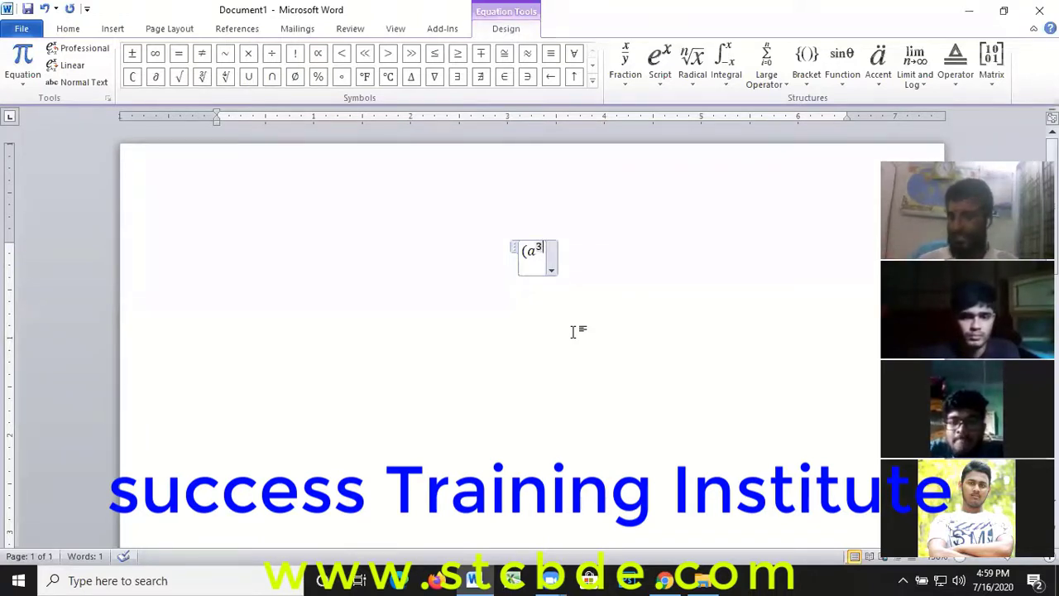
- Add '+1/' after (a³ in the equation
type("+")
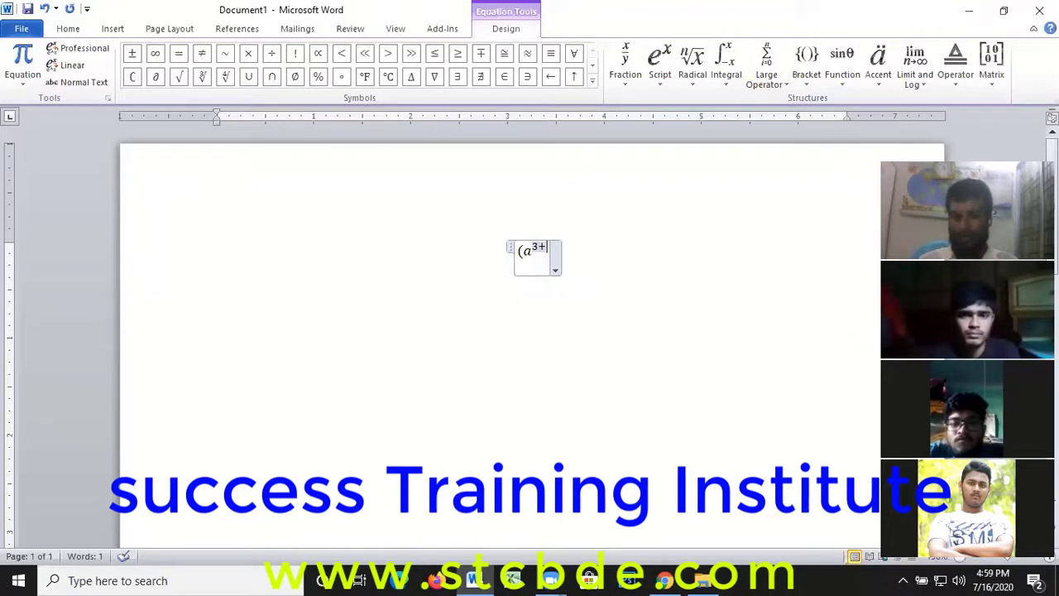
key("BackSpace")
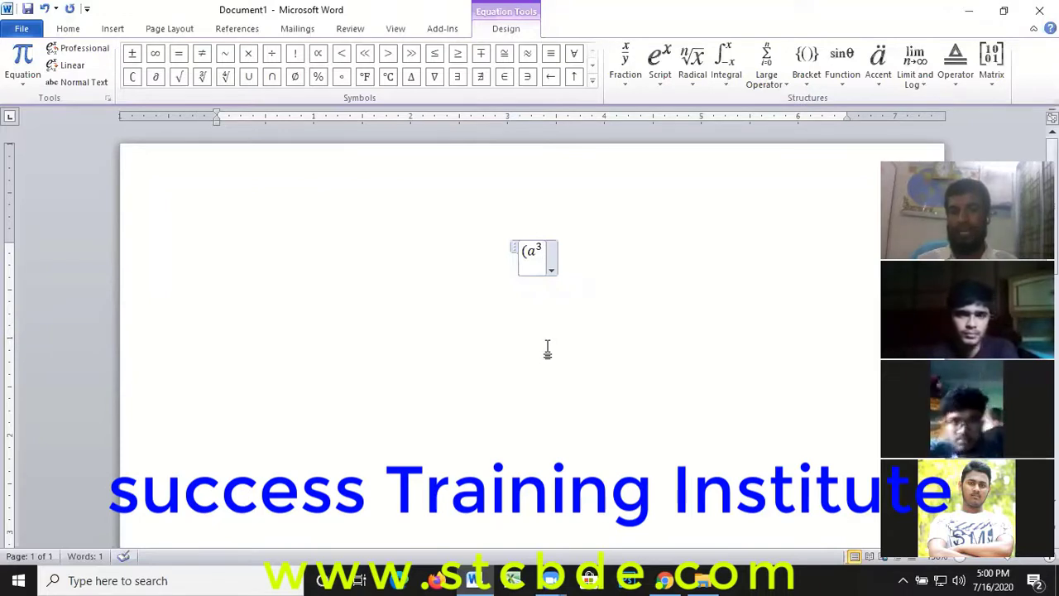
left_click(546, 248)
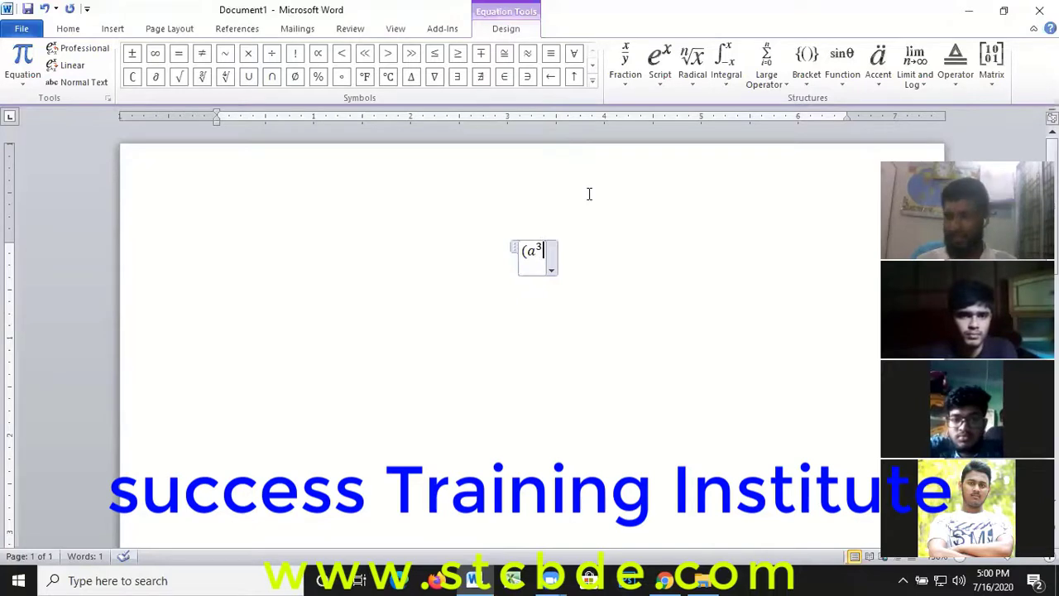
type("+")
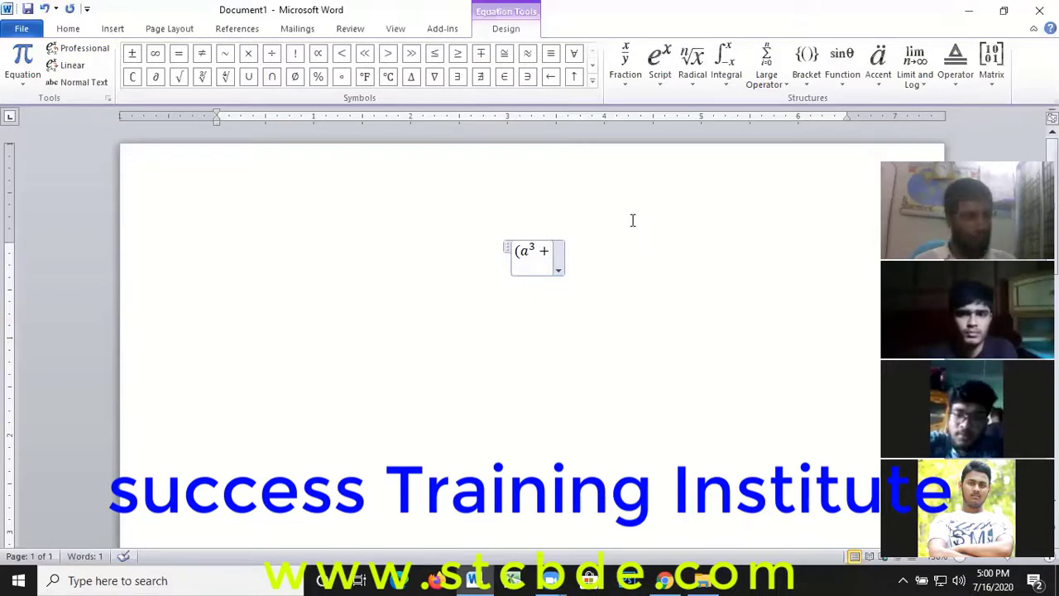
type("1")
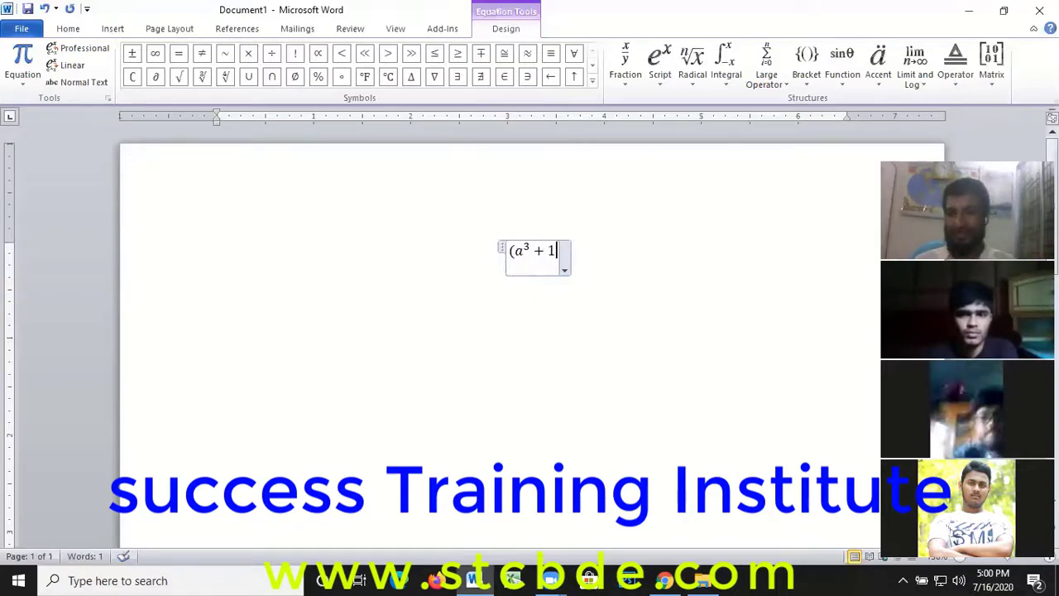
type("/")
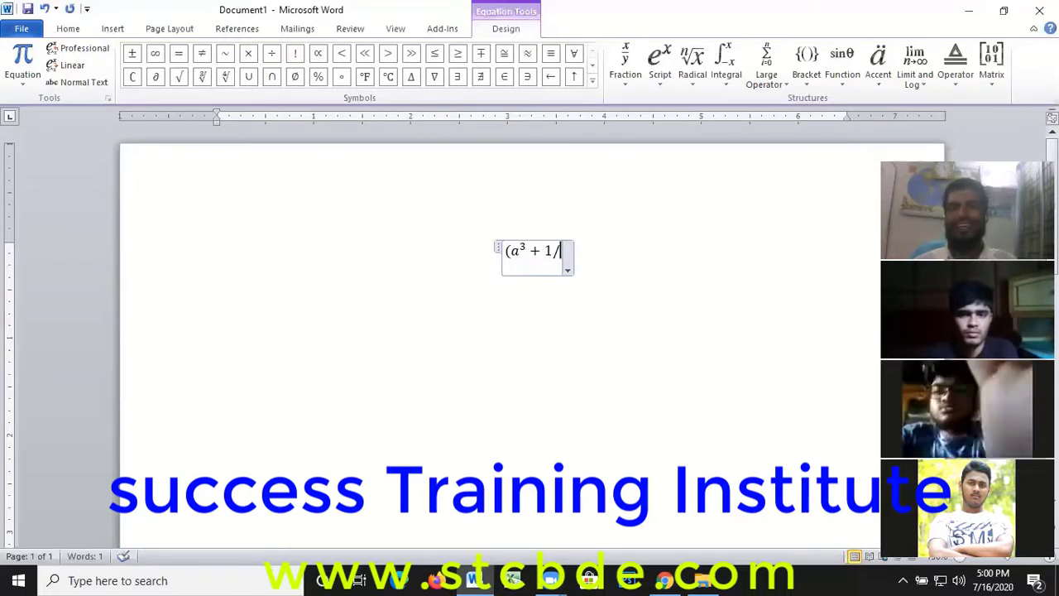
- Make the denominator a superscript a³ and close the bracket to stack the fraction
left_click(664, 85)
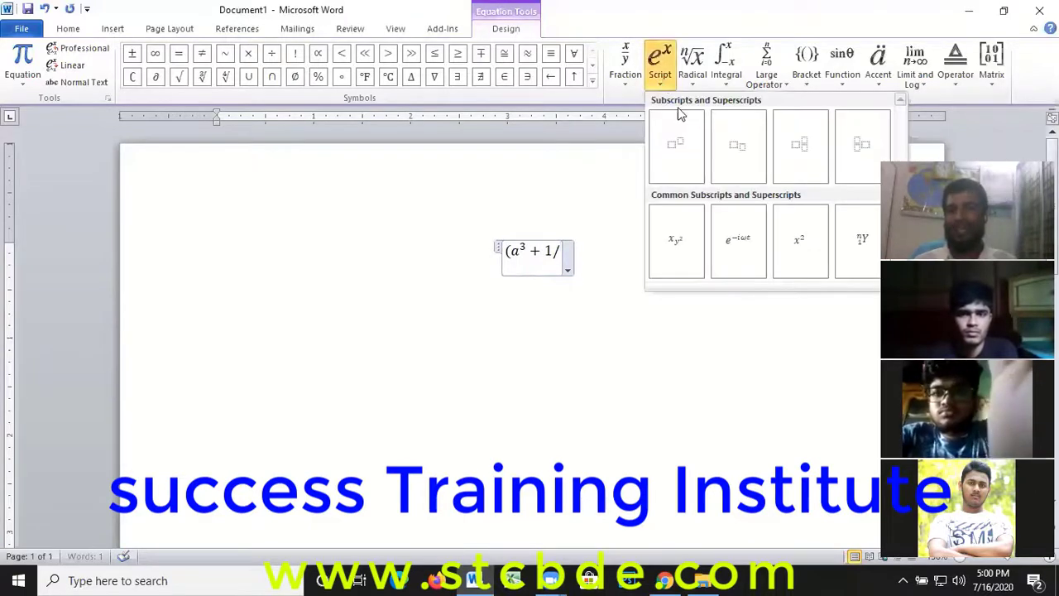
left_click(677, 142)
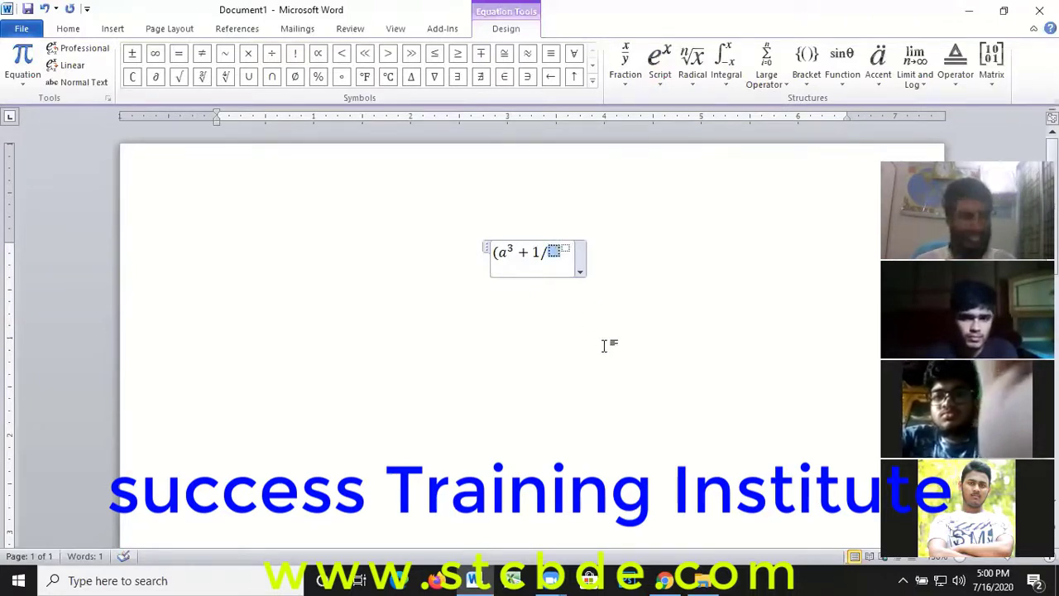
type("a")
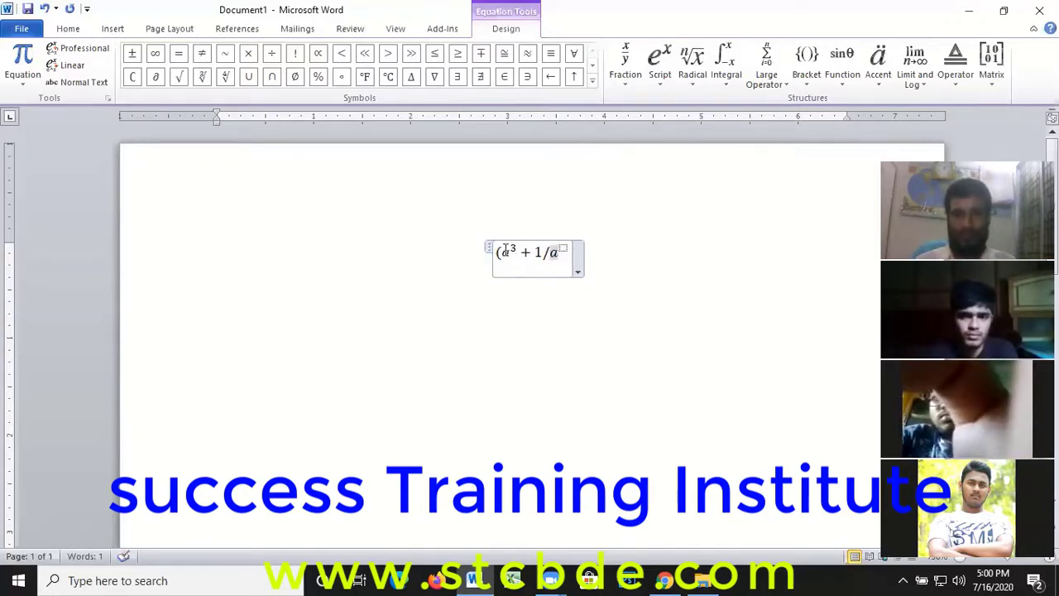
left_click_drag(517, 252, 500, 257)
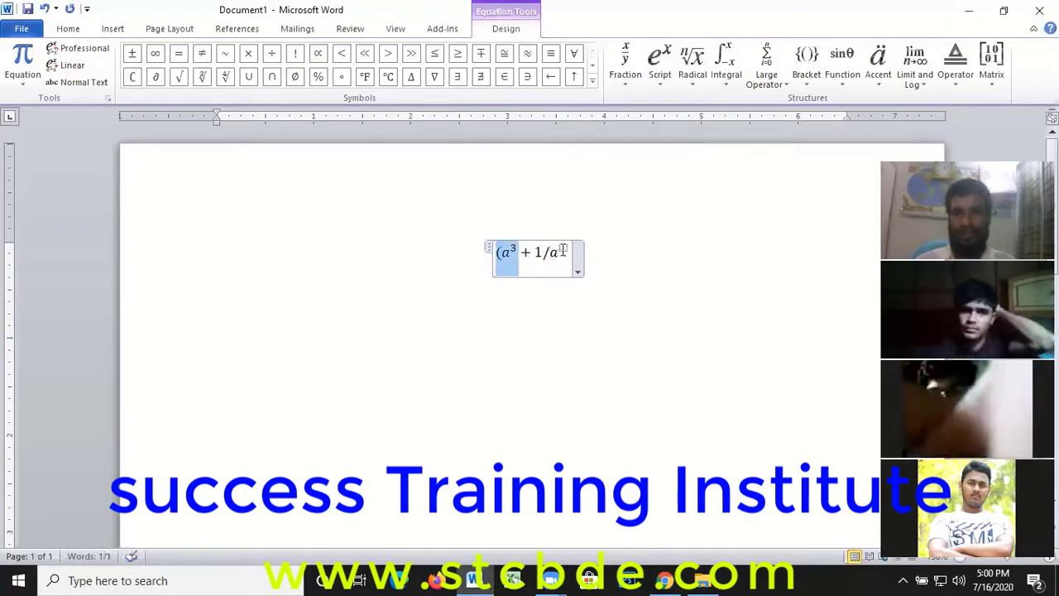
left_click(593, 272)
type("3")
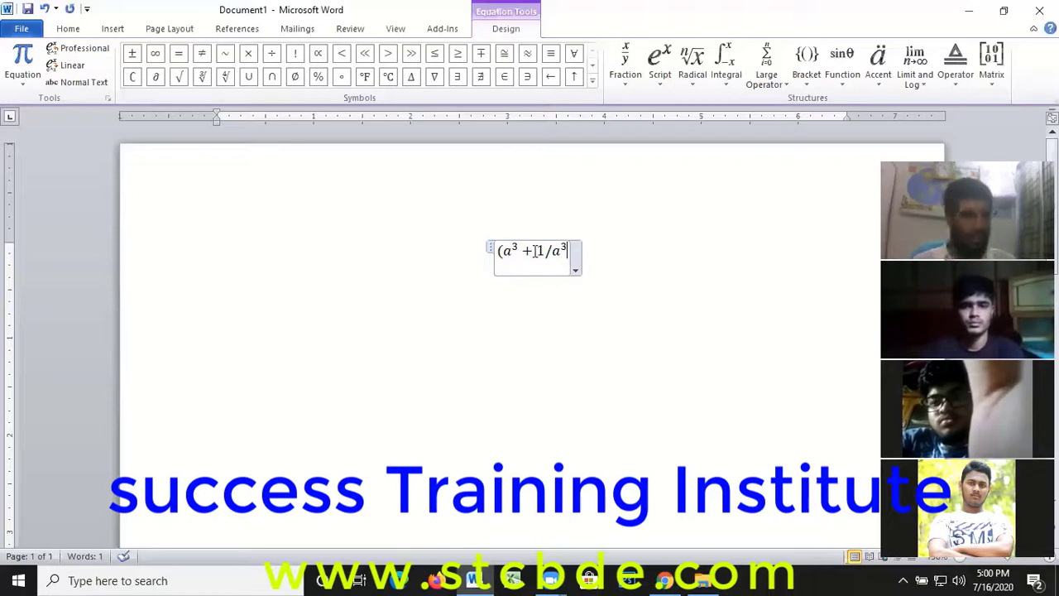
type(")3")
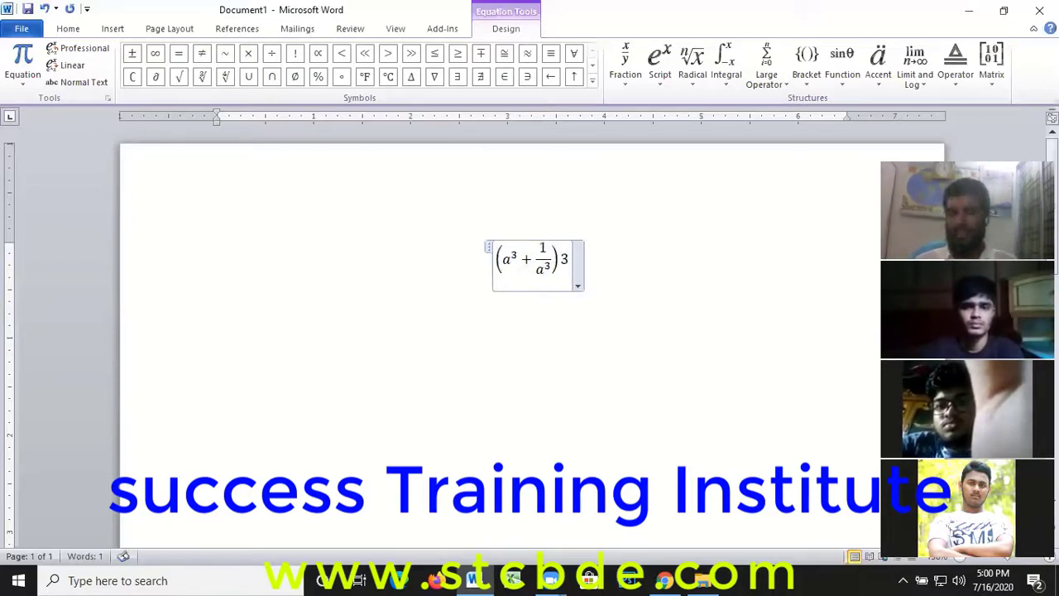
- Stretch the brackets, append '= 18', and finish editing the equation
key("space")
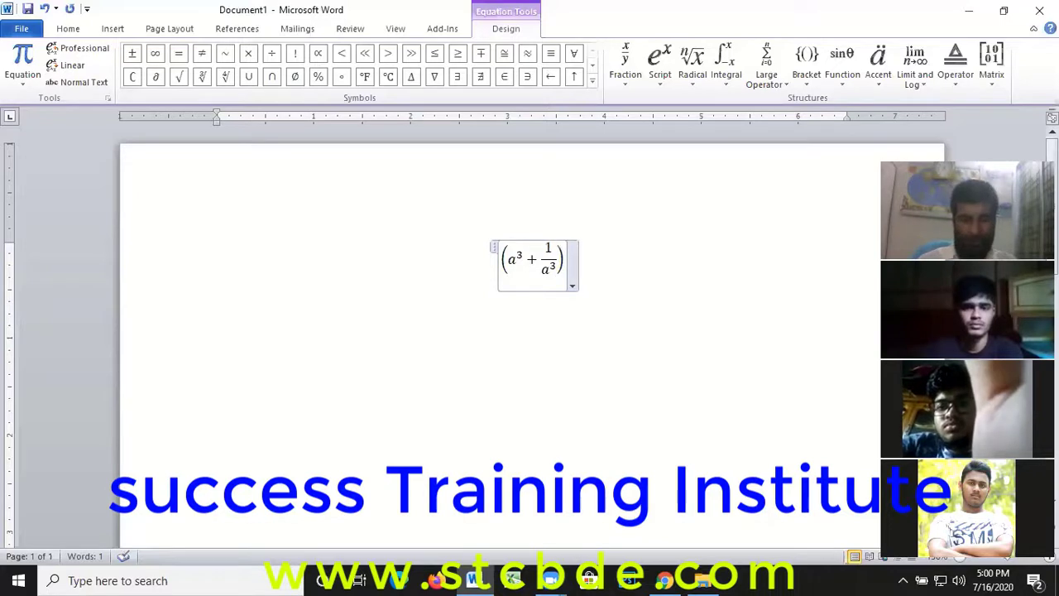
type("= ")
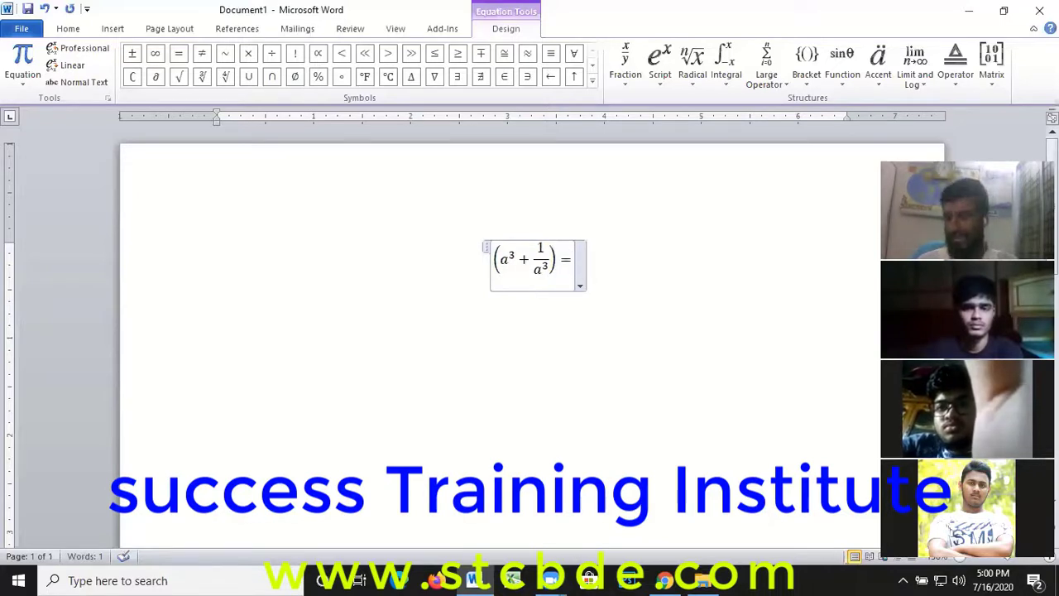
type("18")
left_click(218, 299)
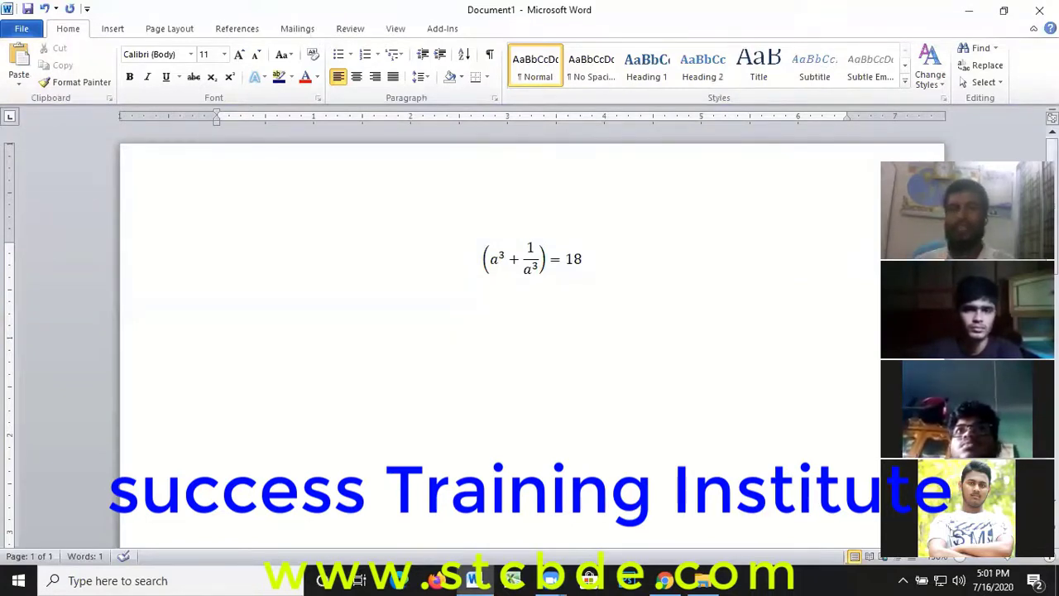
left_click(113, 28)
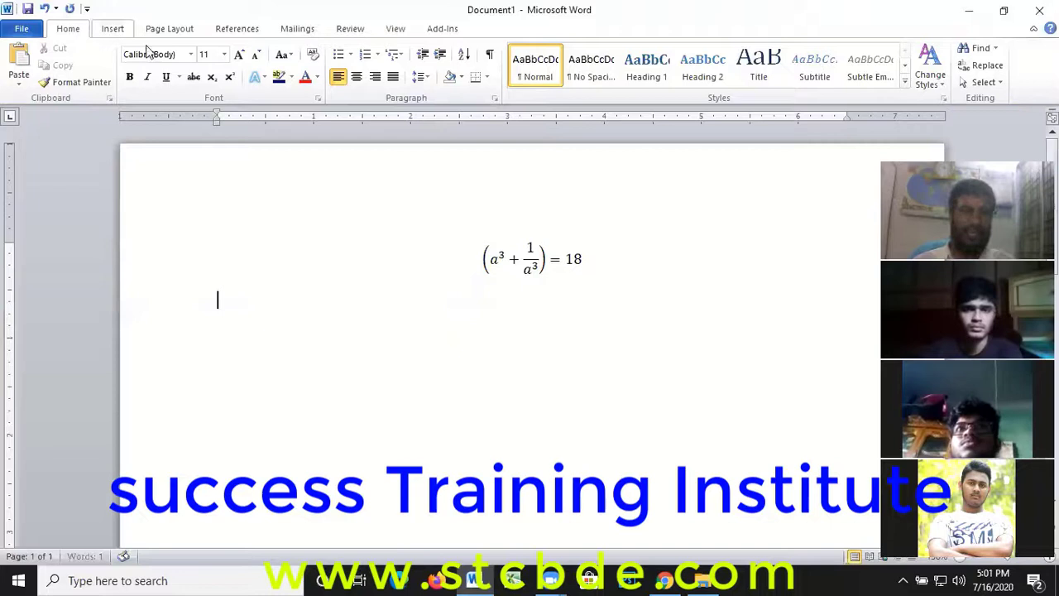
- Add a second blank equation below (a³ + 1/a³) = 18
left_click(68, 29)
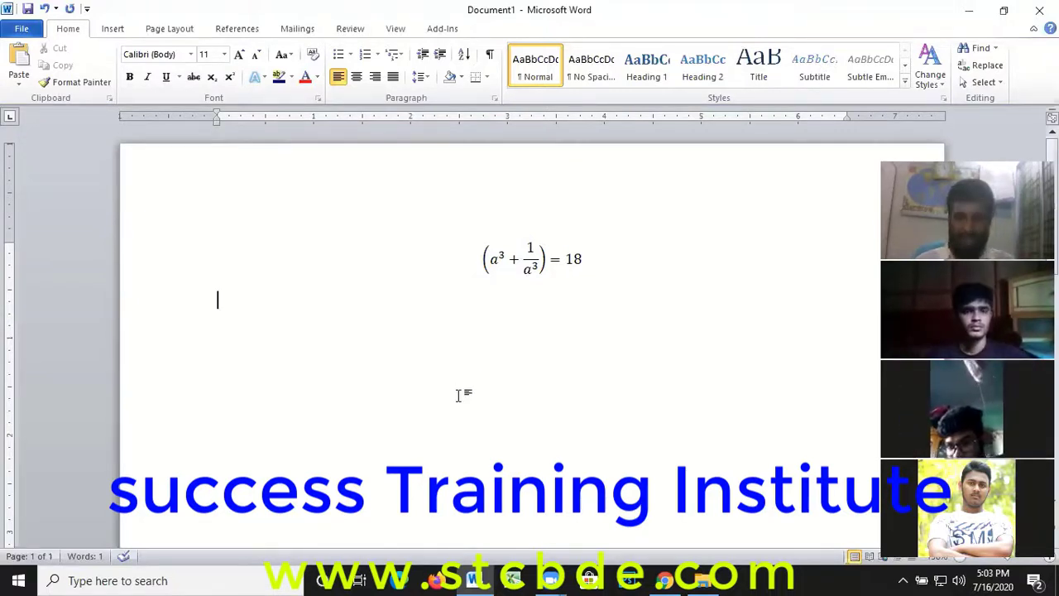
left_click(110, 28)
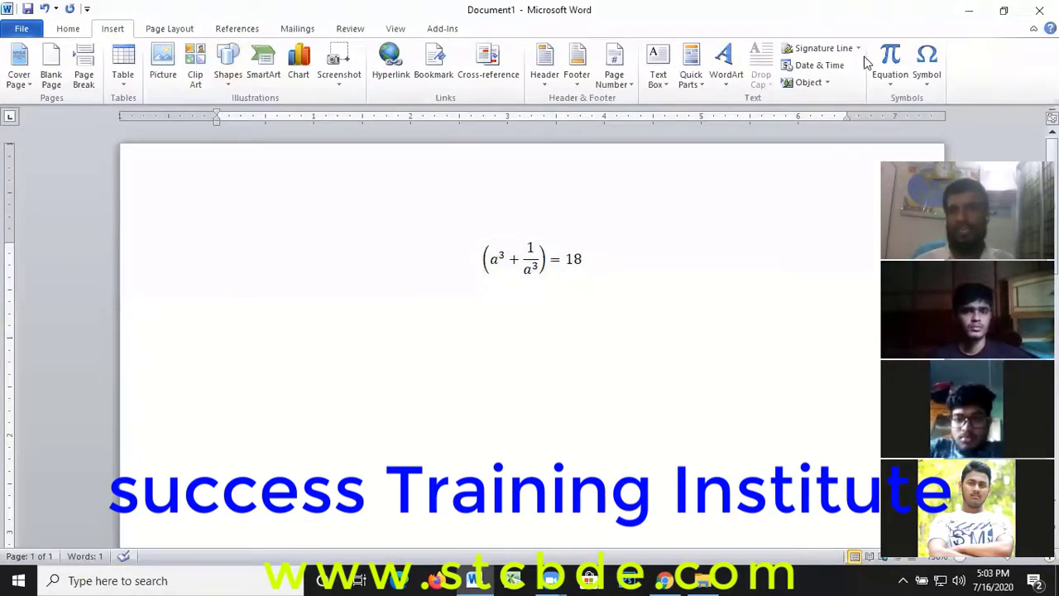
left_click(890, 83)
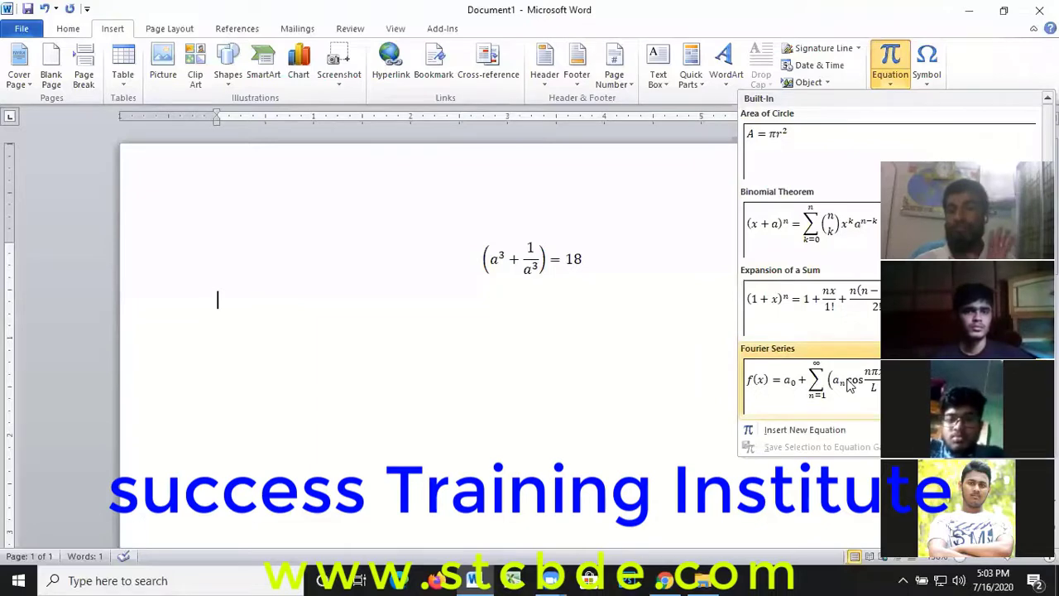
left_click(815, 430)
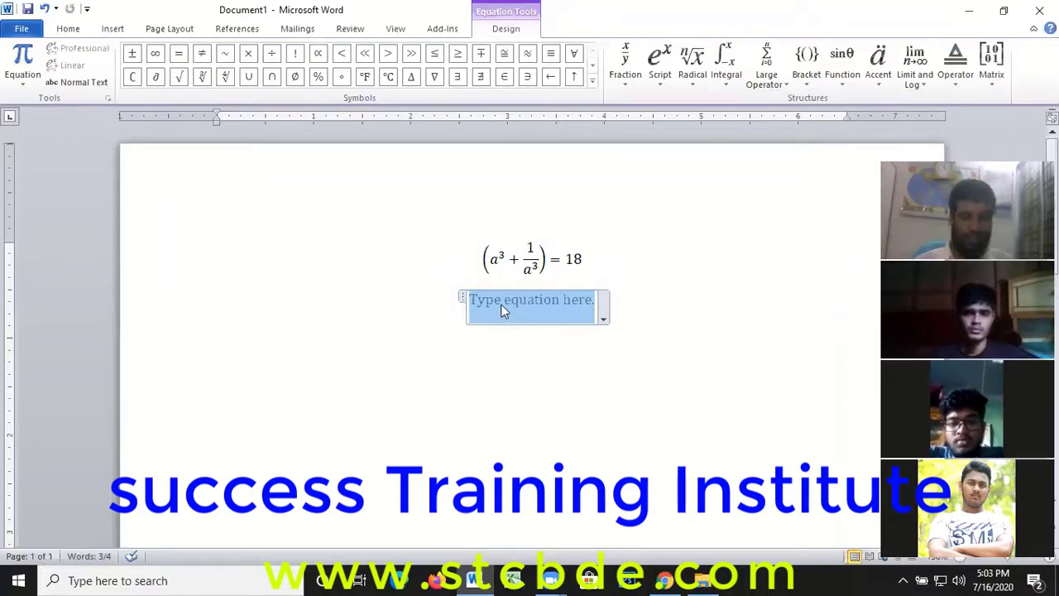
- Start the second equation as '(a³+1/' using a superscript template
type("(")
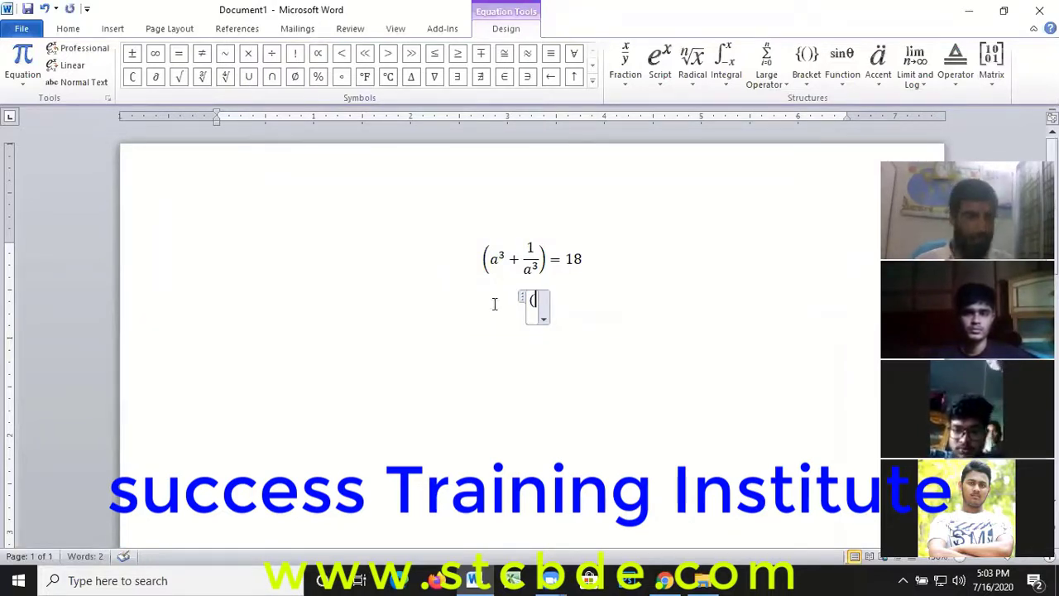
left_click(660, 59)
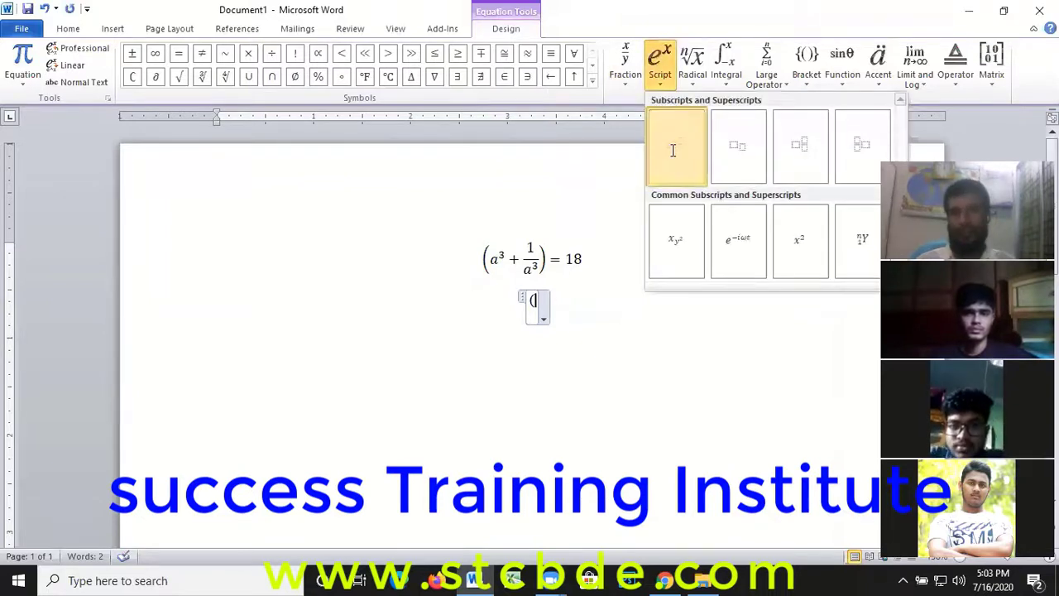
left_click(676, 148)
type("a")
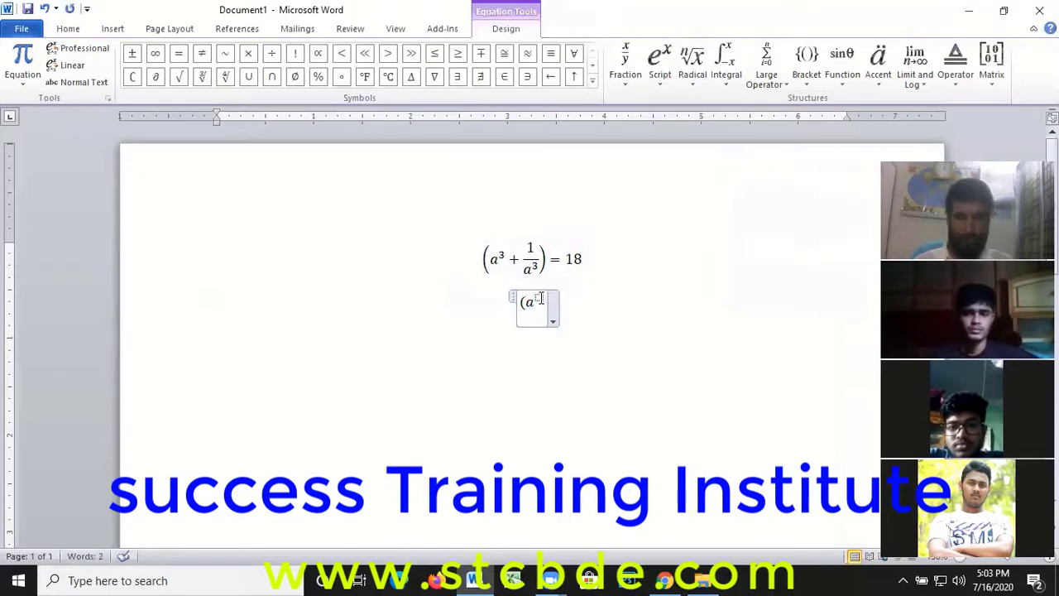
type("3")
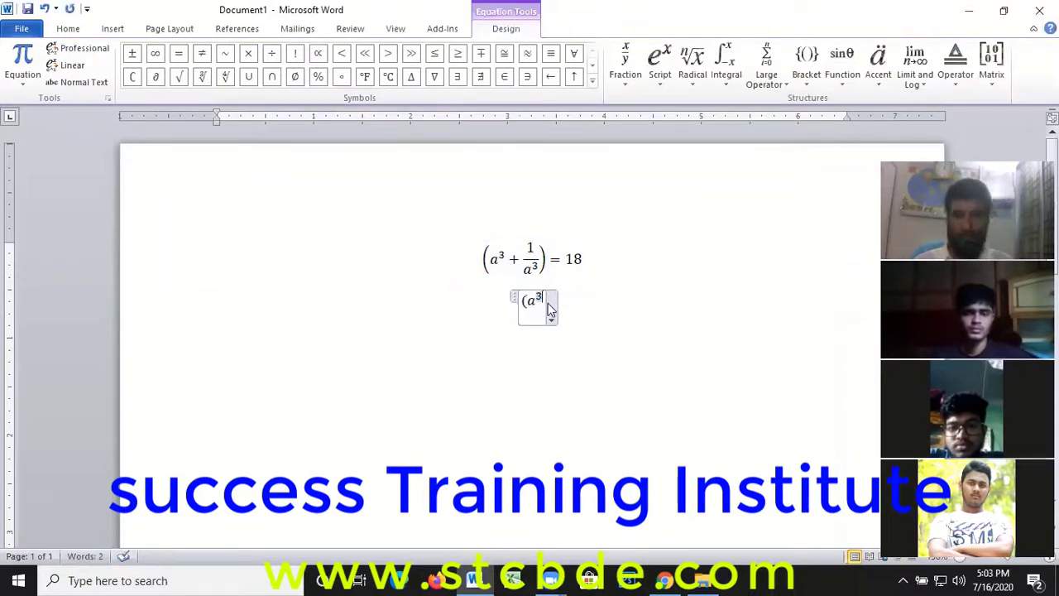
type("+")
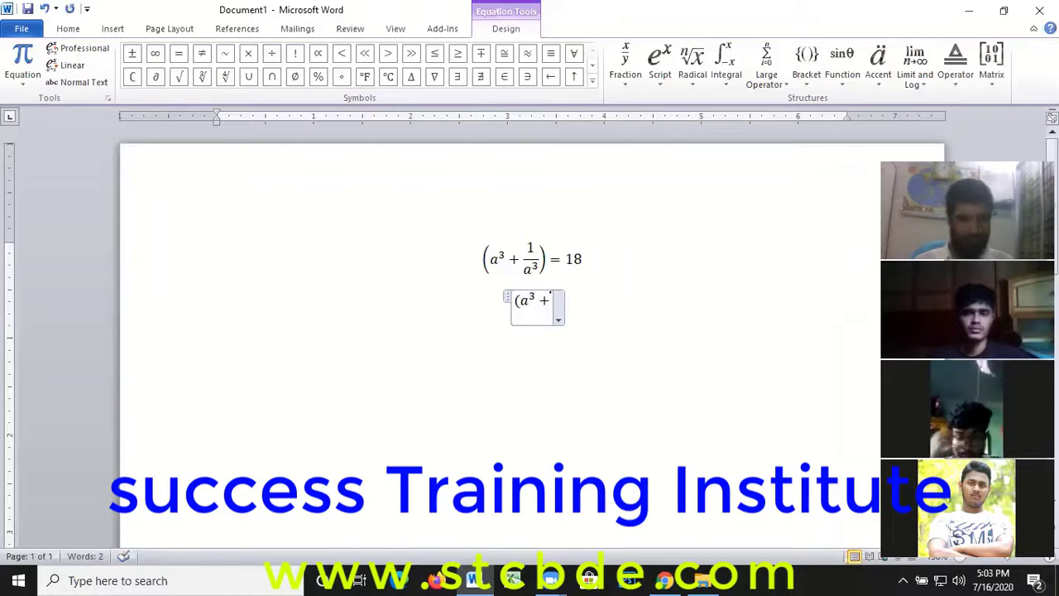
type("1/")
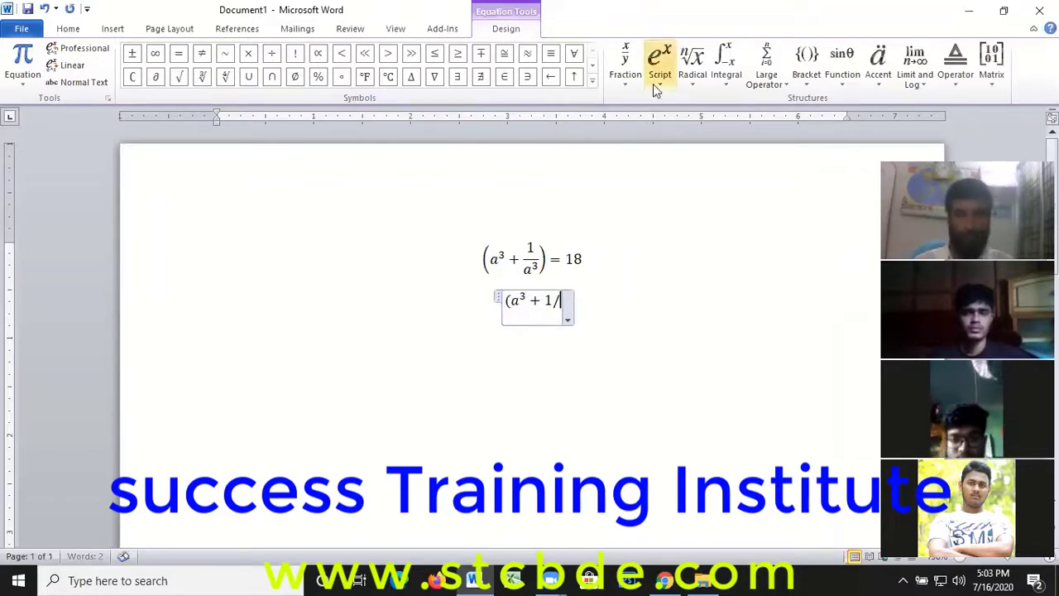
- Add the superscript a³ denominator, close the bracket, and exit to the line below
left_click(661, 81)
left_click(675, 145)
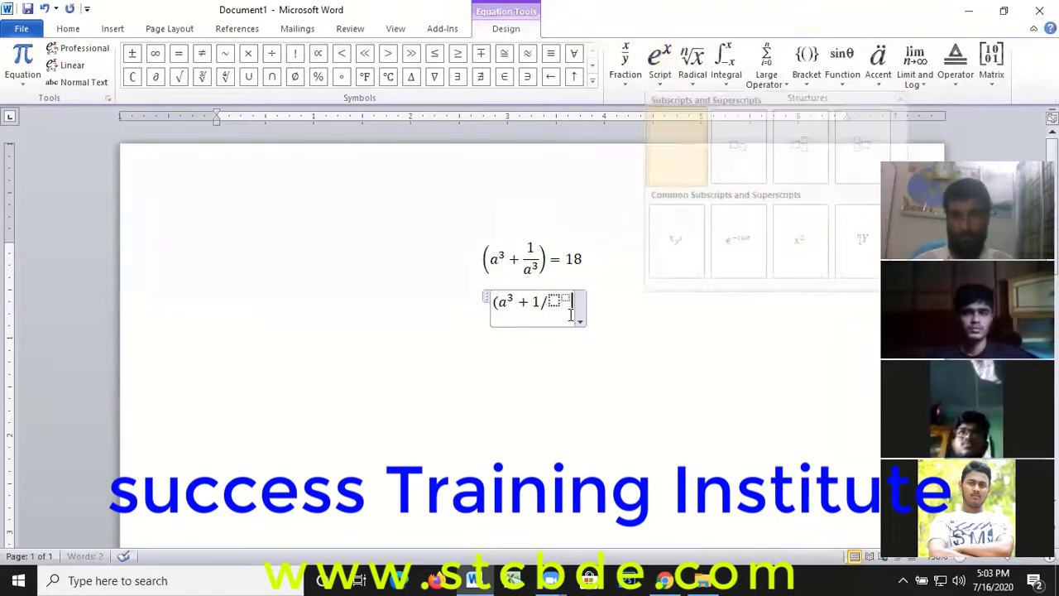
type("a")
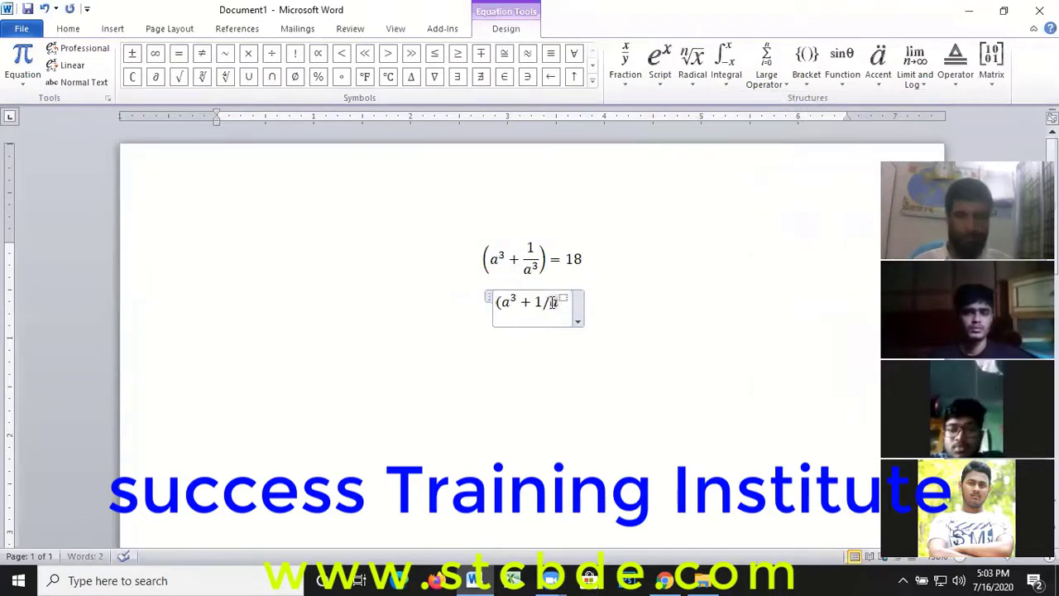
type("3")
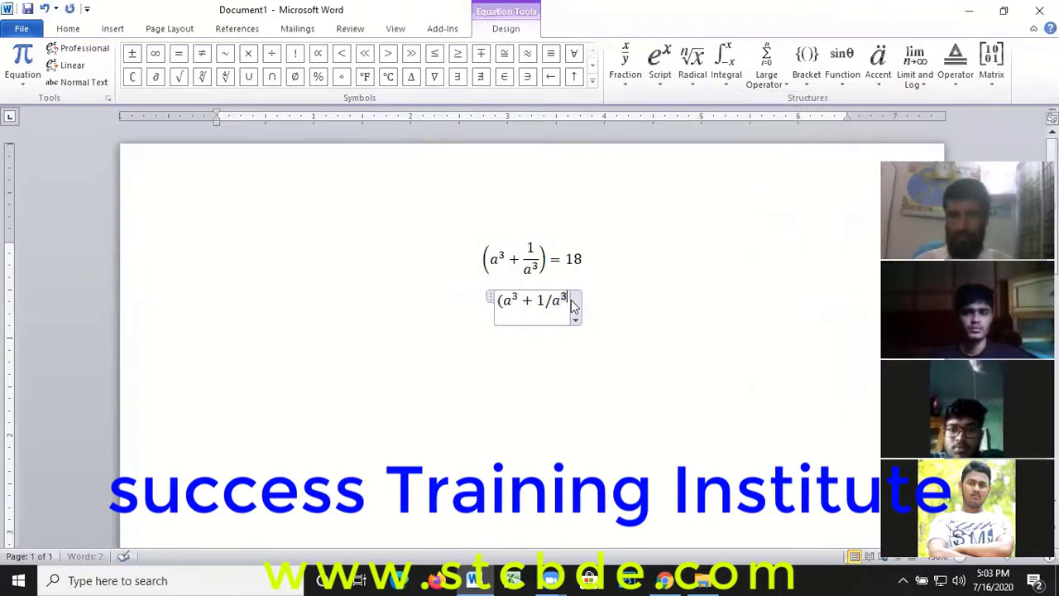
type(")")
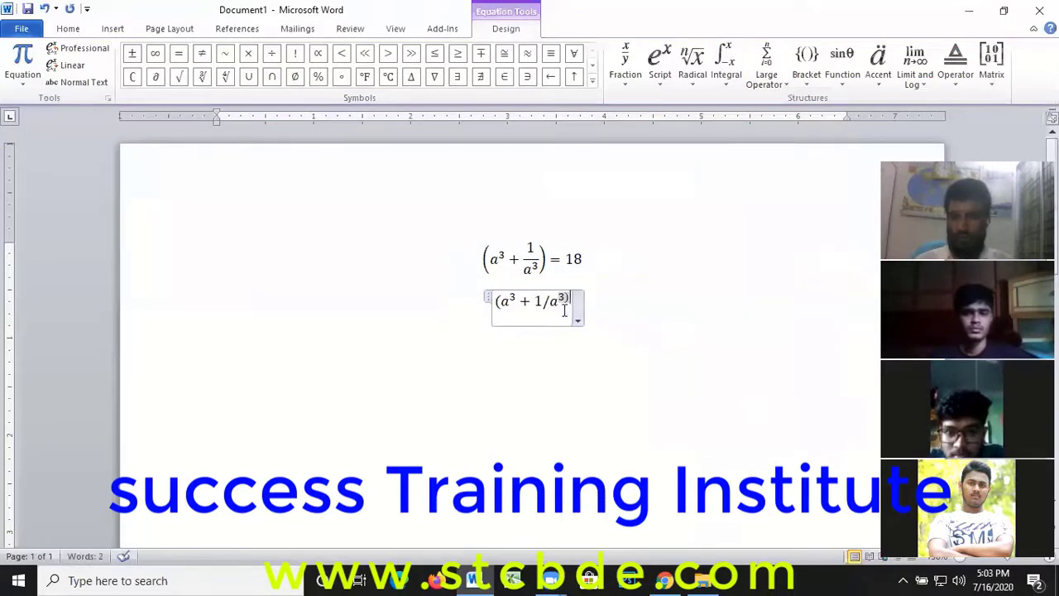
key("BackSpace")
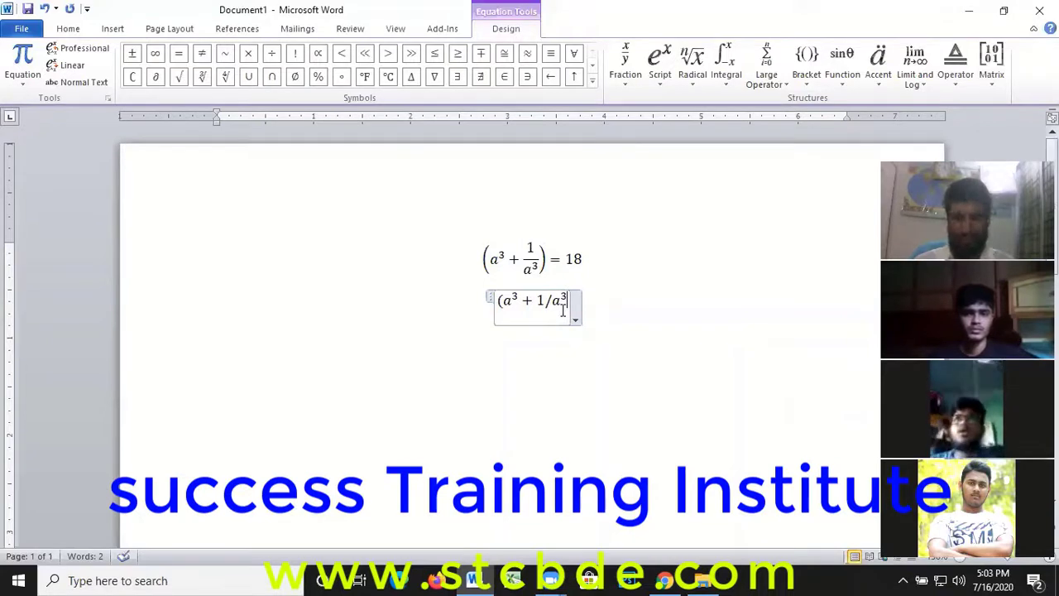
key("Right")
type(")")
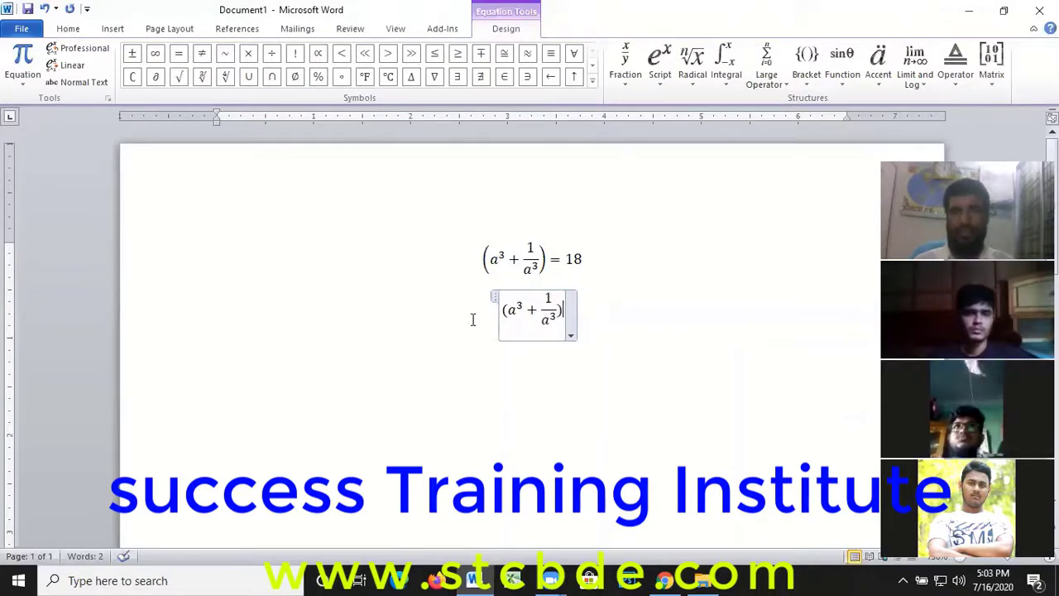
key("Return")
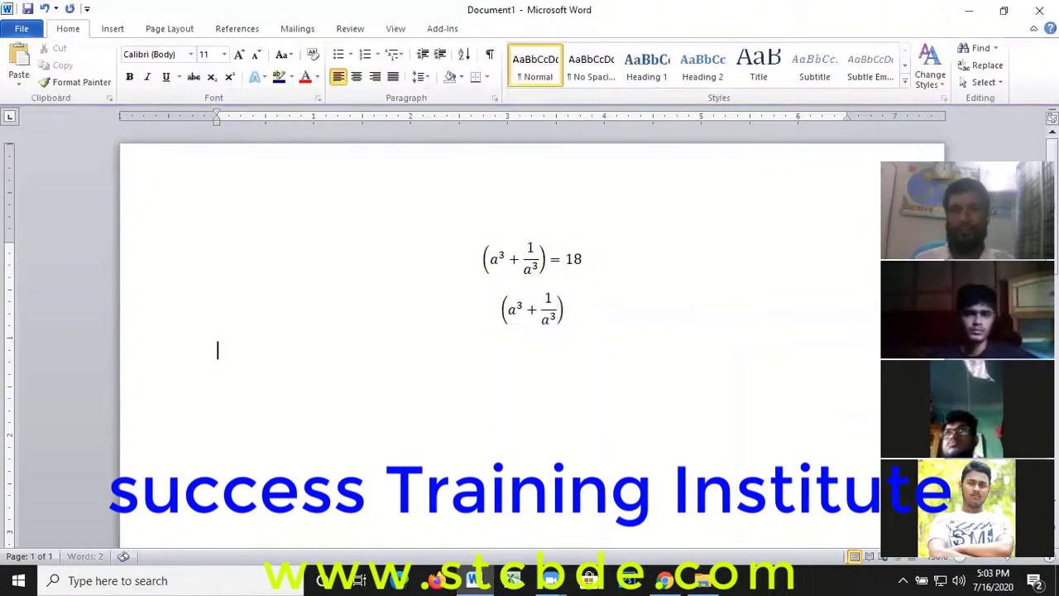
left_click(573, 308)
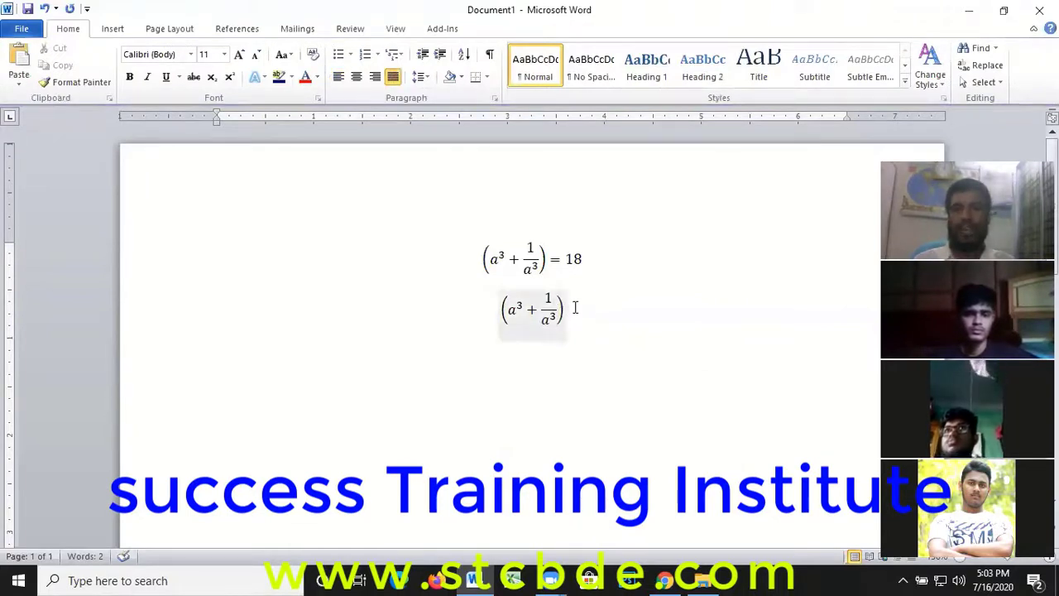
left_click(562, 308)
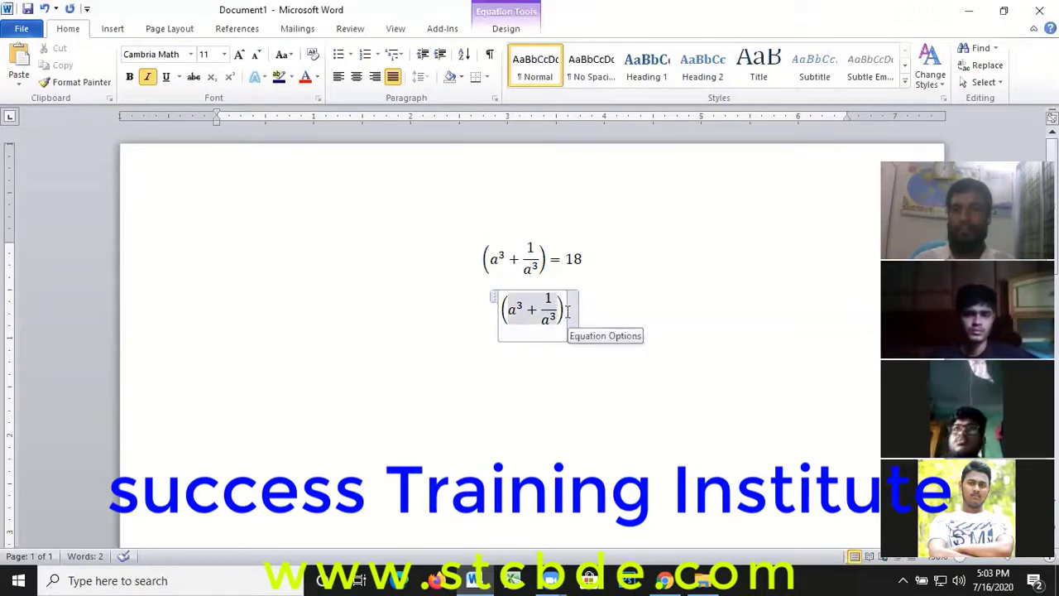
left_click(568, 310)
key("Return")
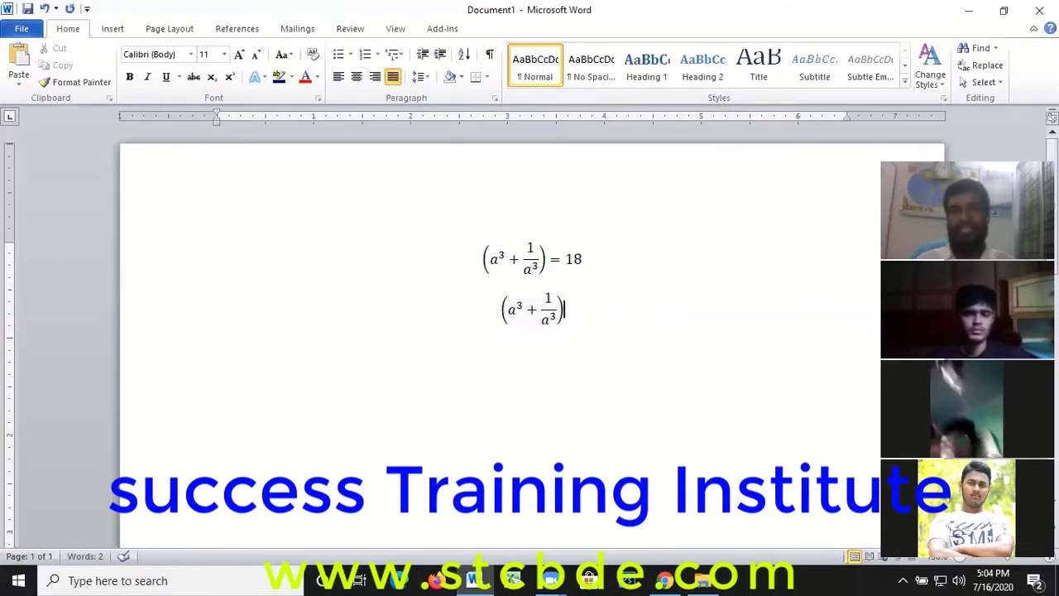
- Left-align the second equation and raise its bracket to an enlarged power of 3
left_click(638, 295)
type("3")
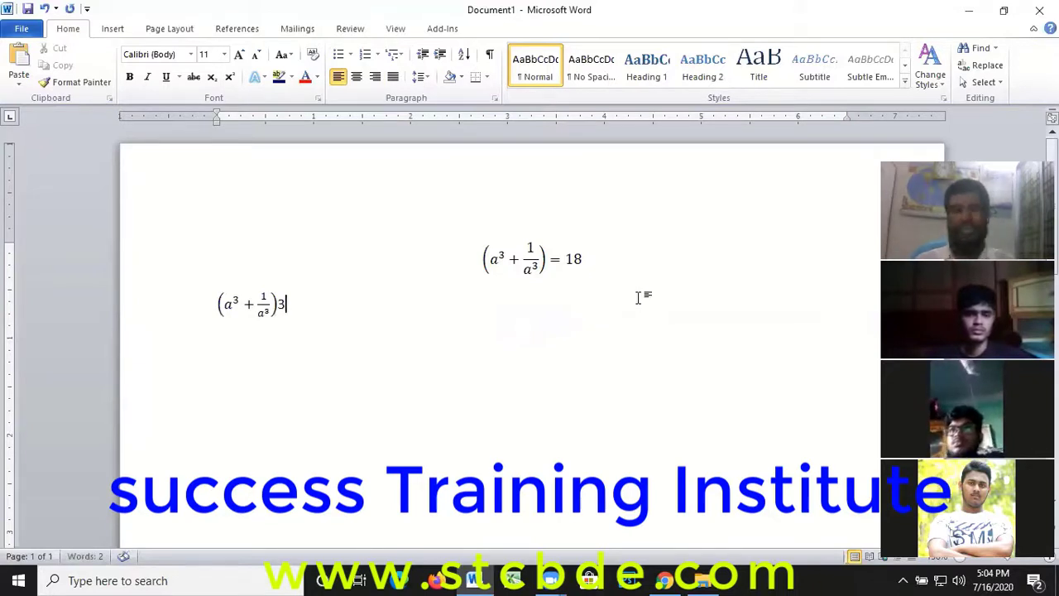
key("shift+Left")
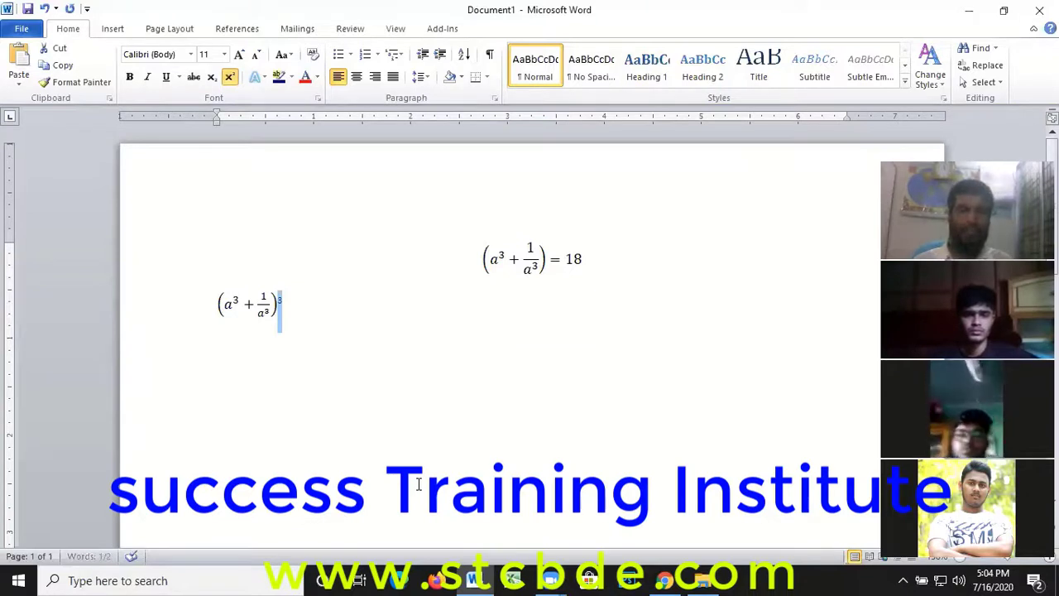
key("ctrl+bracketright")
key("ctrl+bracketright")
key("ctrl+bracketright")
key("ctrl+bracketright")
key("ctrl+bracketright")
key("ctrl+bracketright")
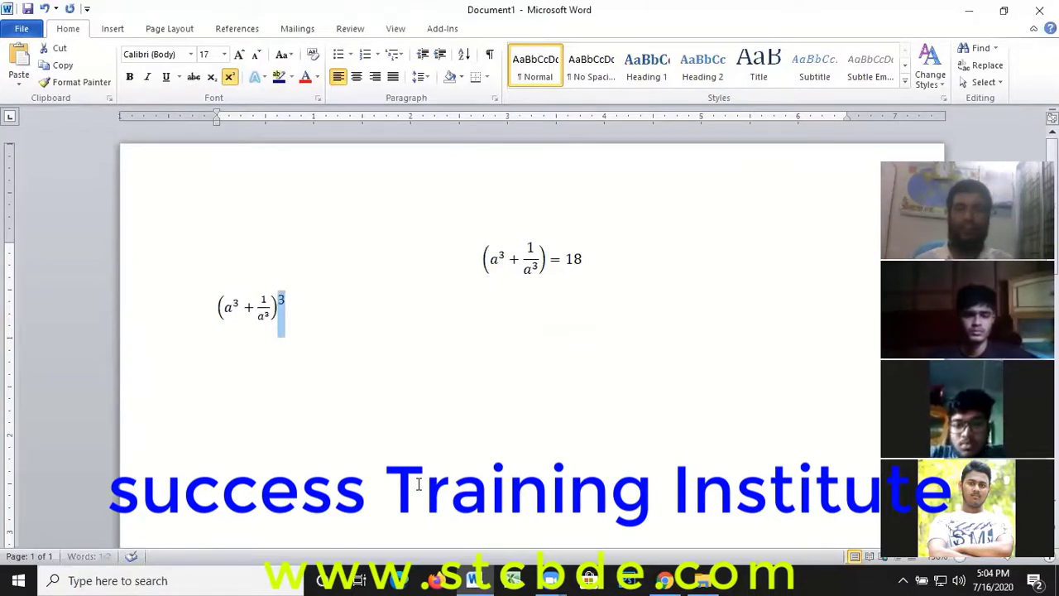
left_click(379, 364)
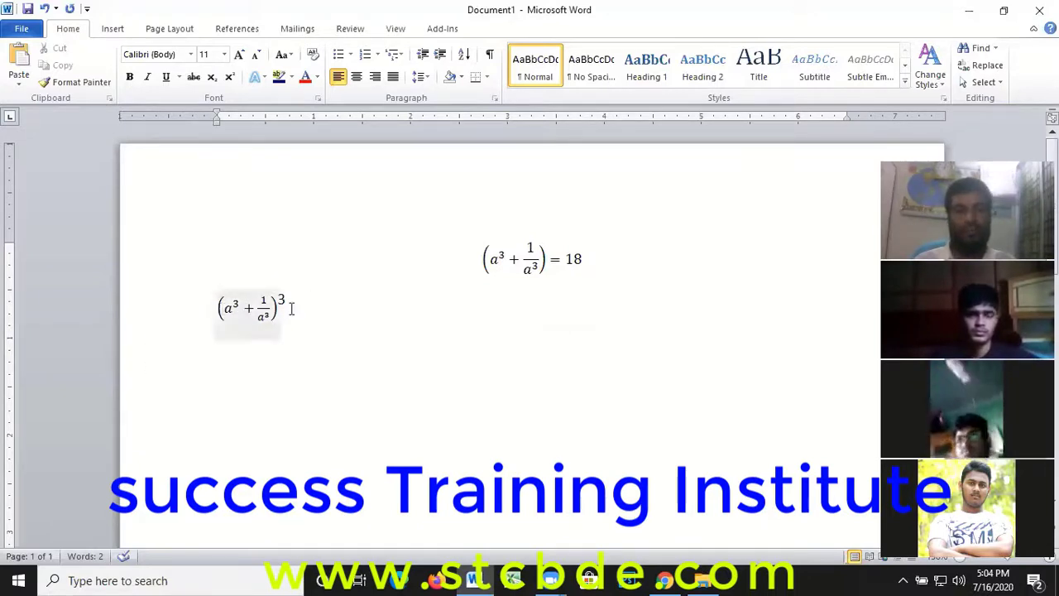
key("BackSpace")
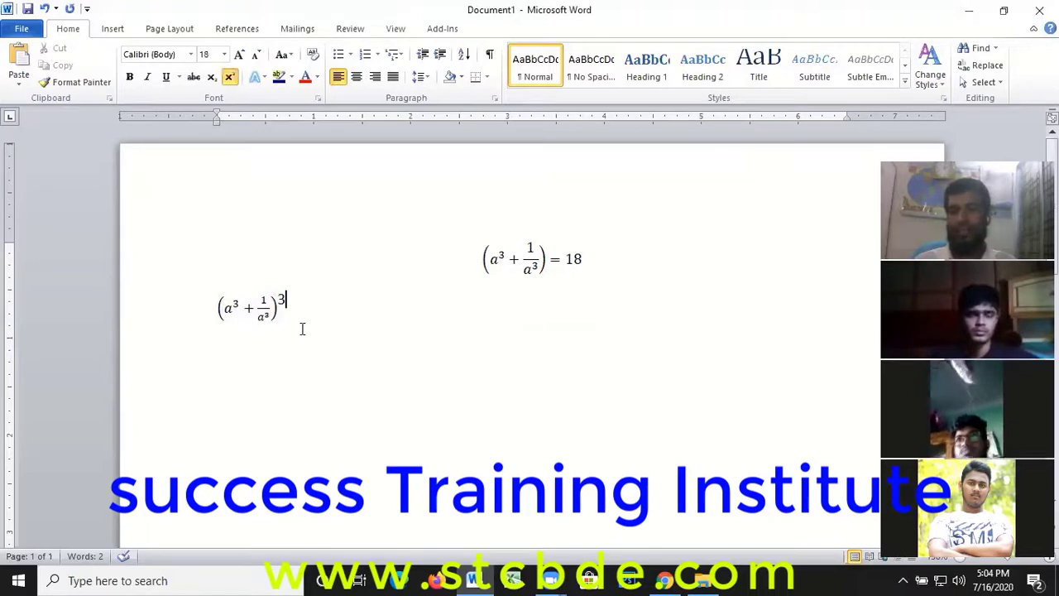
left_click_drag(486, 259, 532, 300)
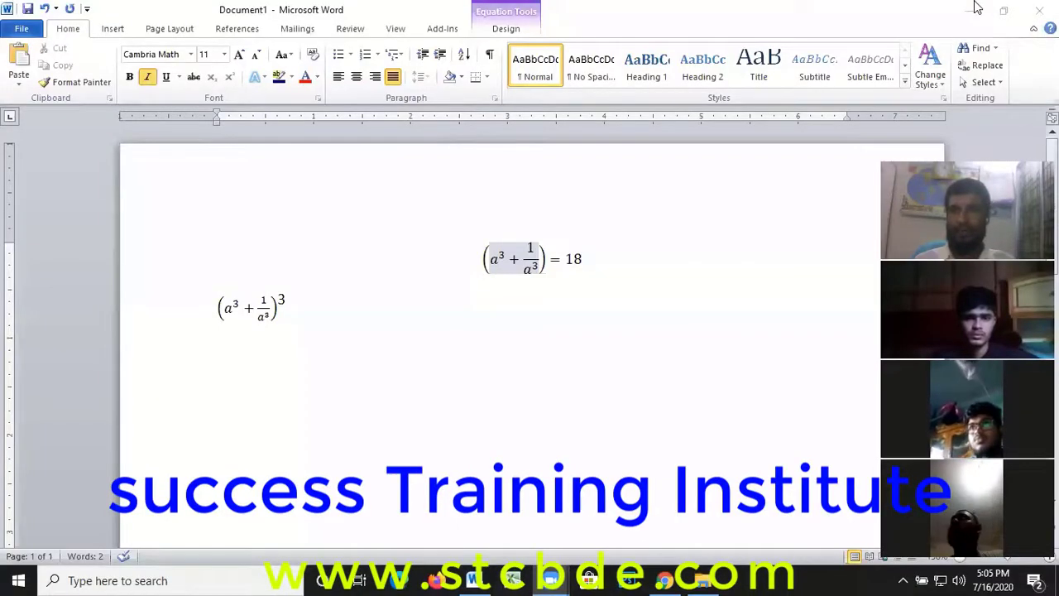
- Switch from Word to Excel and maximize the blank Book1 window
left_click(977, 7)
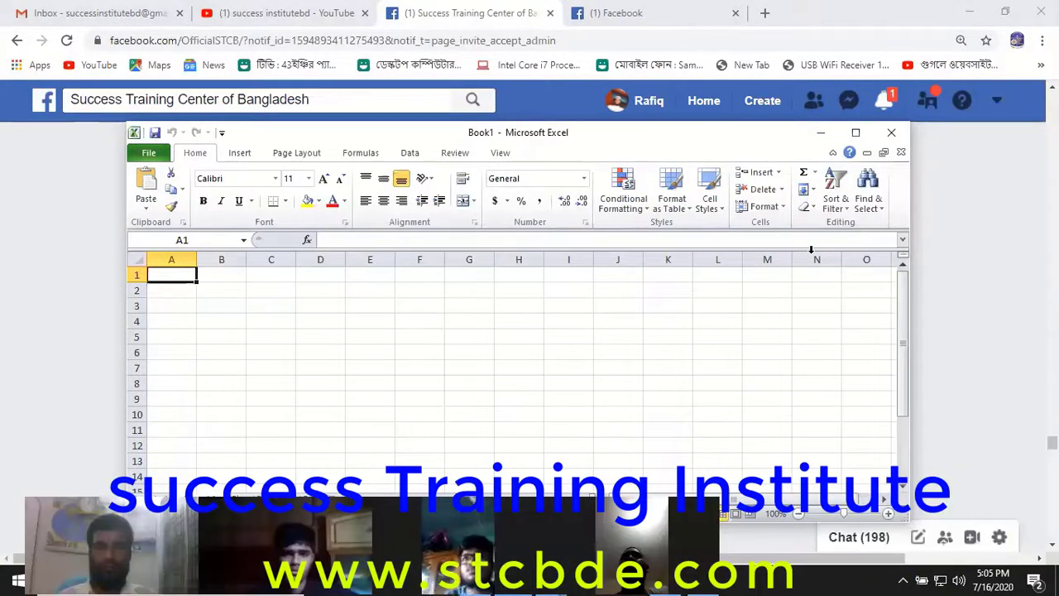
left_click(858, 134)
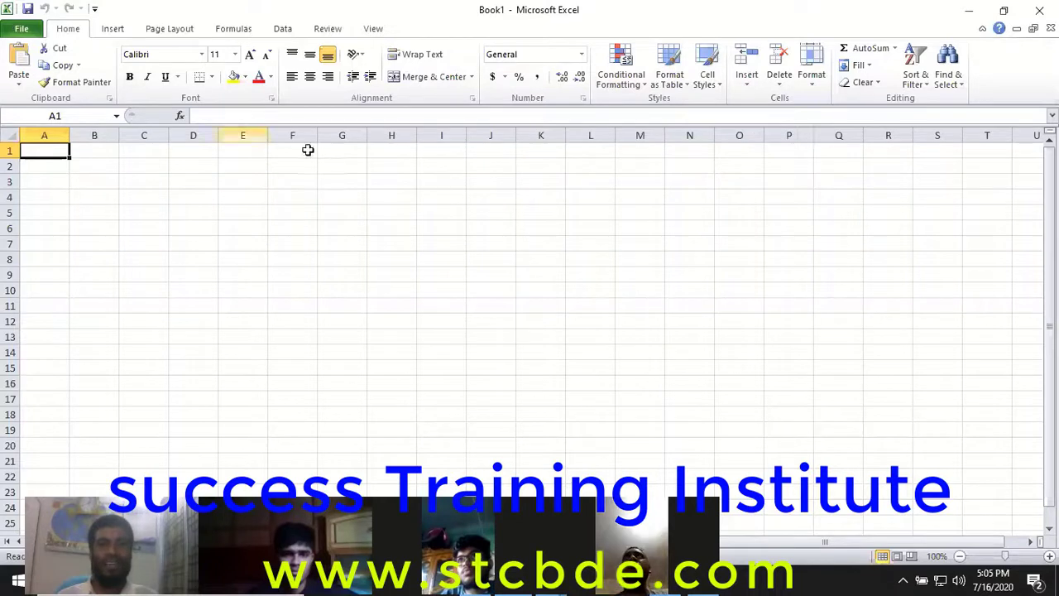
scroll(538, 425, "down", 5)
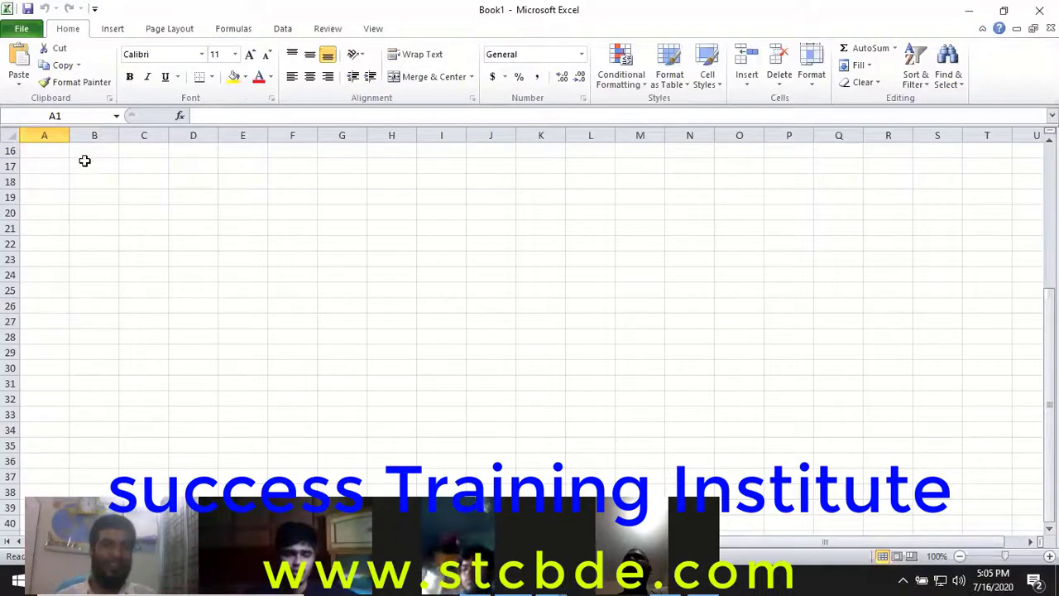
left_click(53, 147)
mouse_move(54, 144)
left_mouse_down()
mouse_move(991, 436)
mouse_move(991, 451)
left_mouse_up()
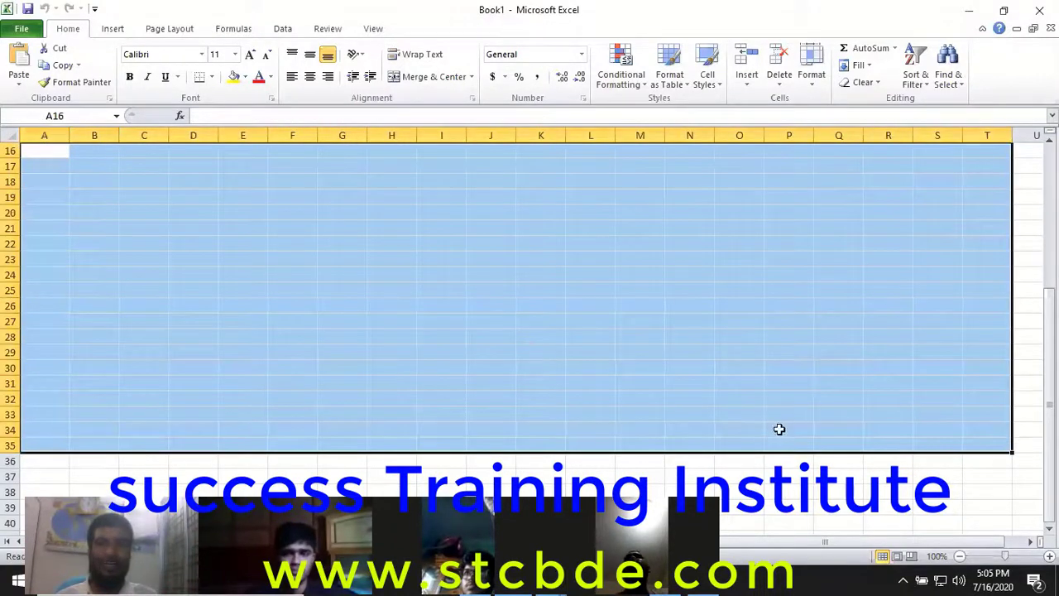
left_click(828, 494)
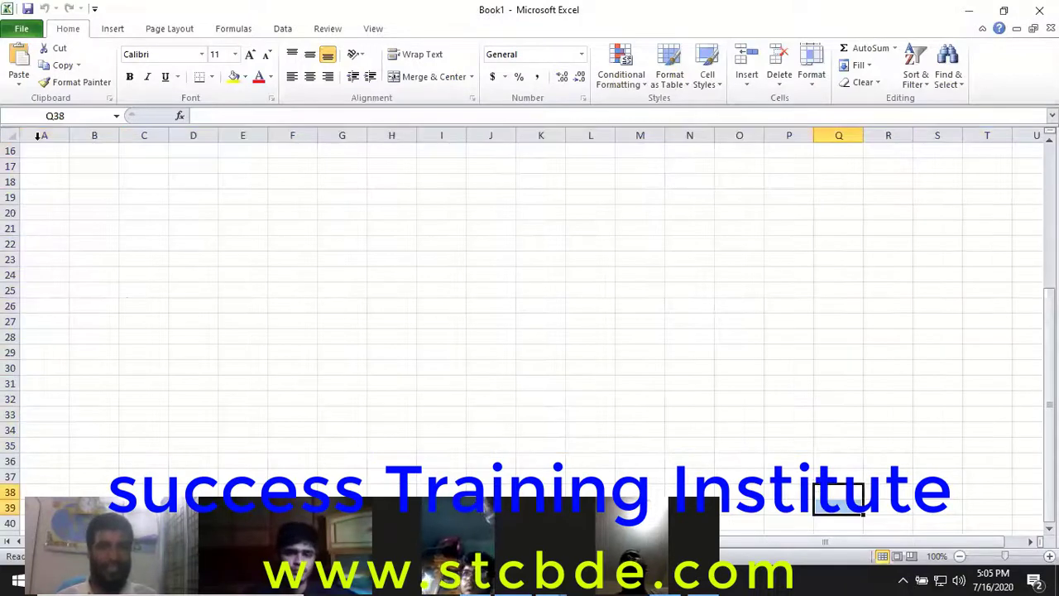
mouse_move(48, 154)
left_mouse_down()
mouse_move(849, 206)
mouse_move(930, 267)
mouse_move(971, 447)
left_mouse_up()
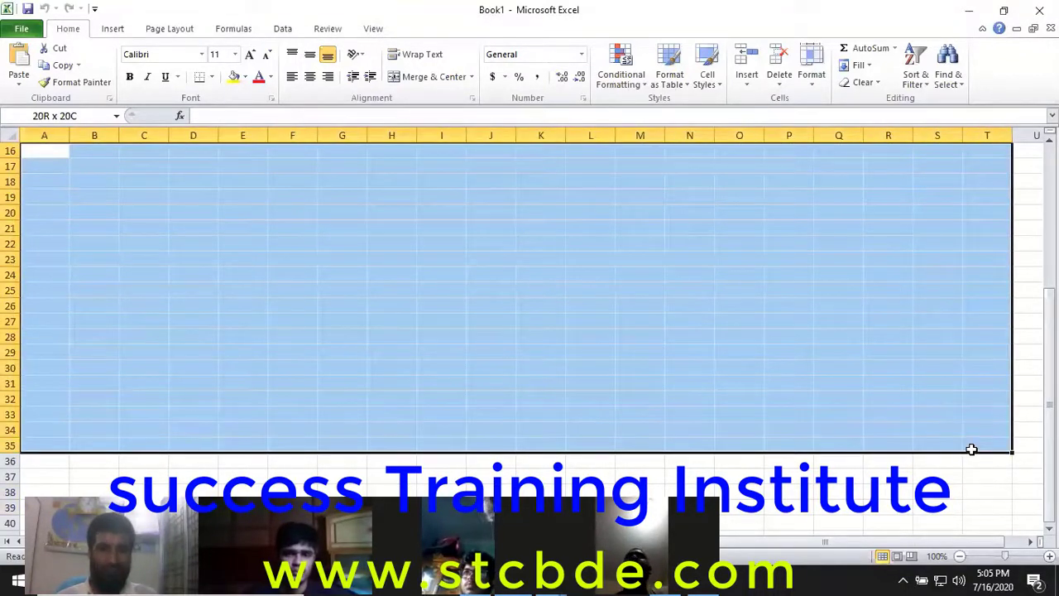
left_click(686, 264)
mouse_move(48, 151)
left_mouse_down()
mouse_move(991, 229)
mouse_move(1026, 262)
mouse_move(1012, 403)
mouse_move(993, 414)
left_mouse_up()
left_click(941, 491)
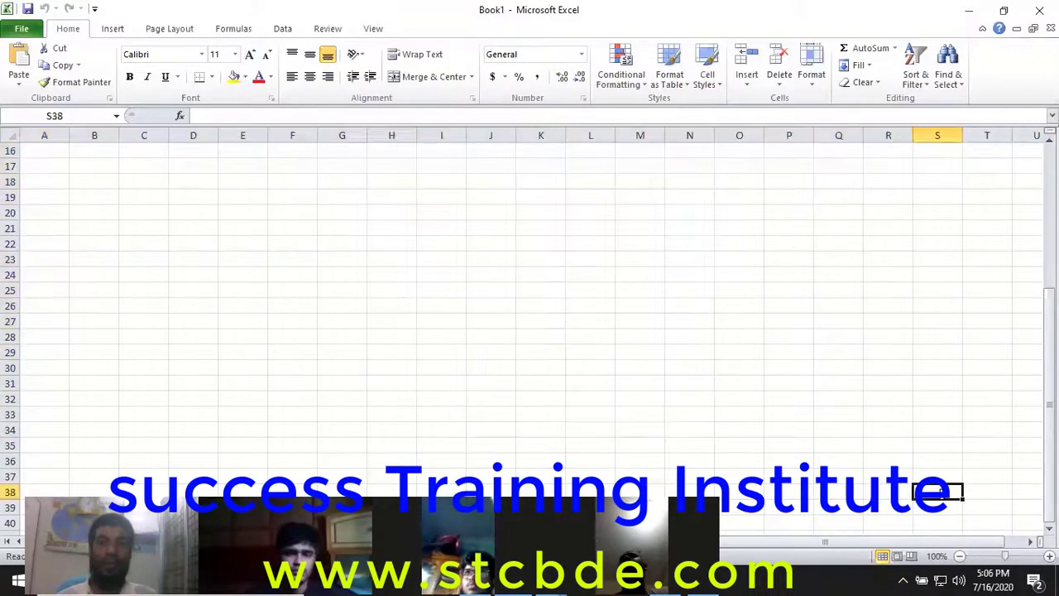
left_click(322, 200)
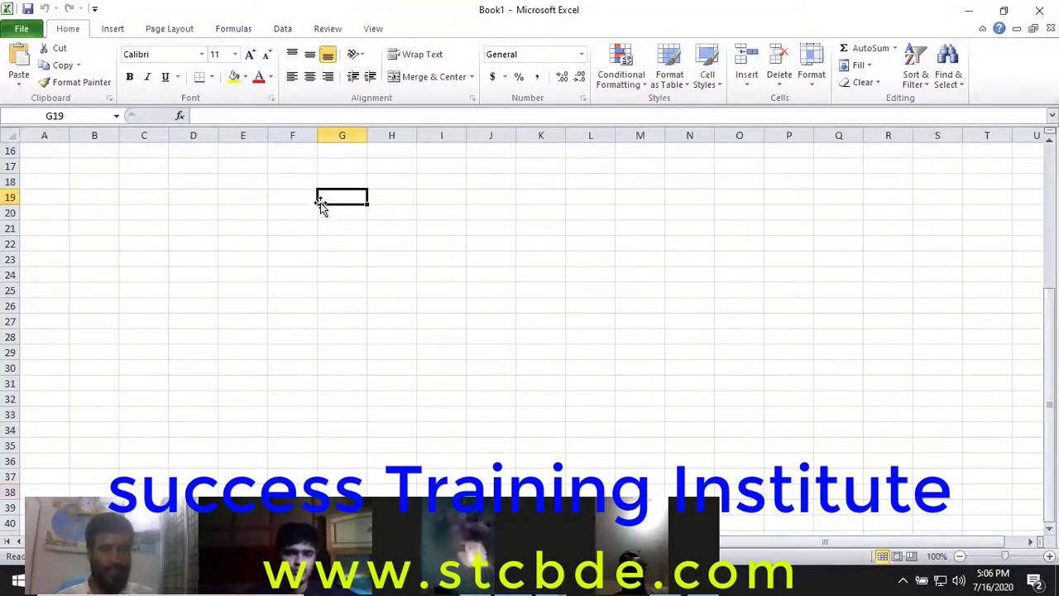
key("ctrl+a")
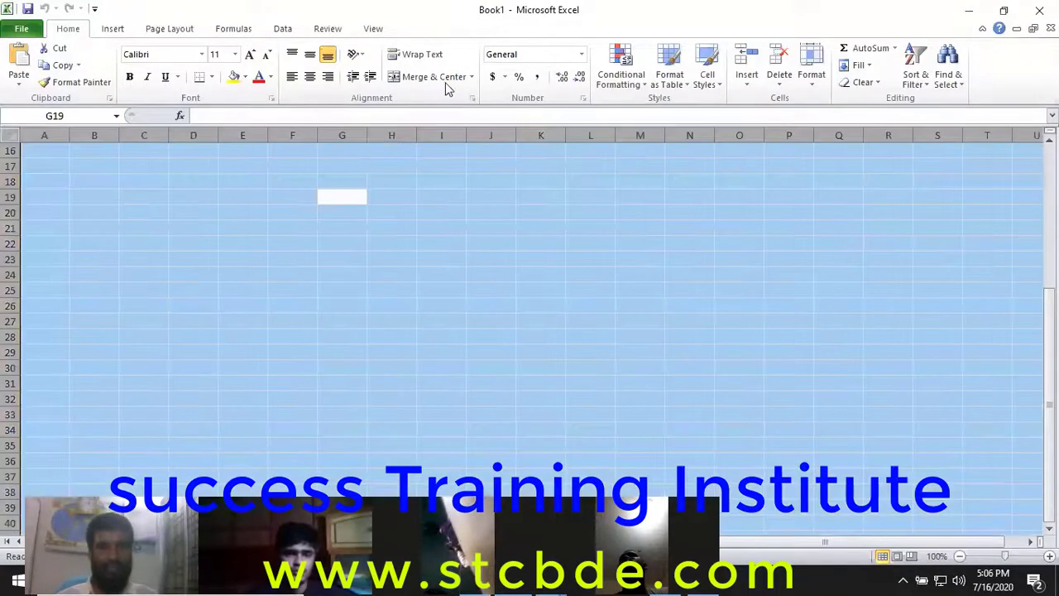
left_click(439, 76)
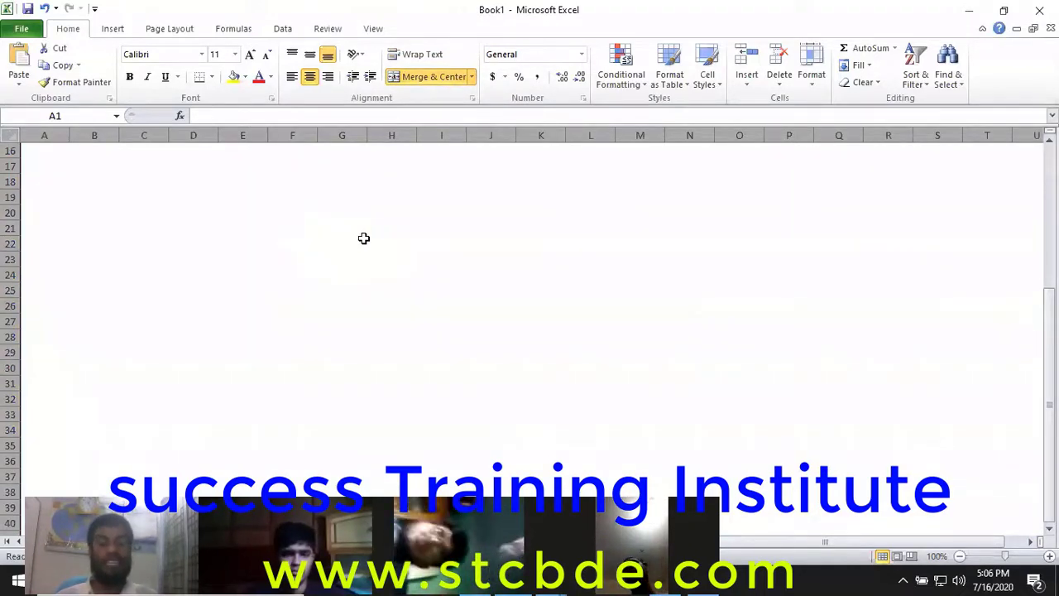
key("ctrl+z")
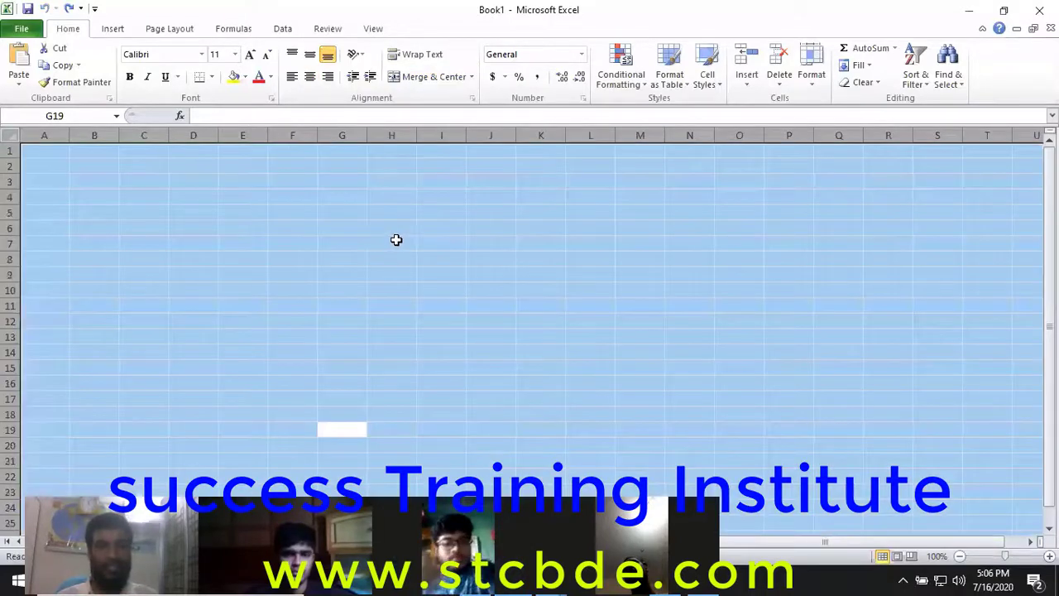
left_click(394, 242)
left_click(141, 182)
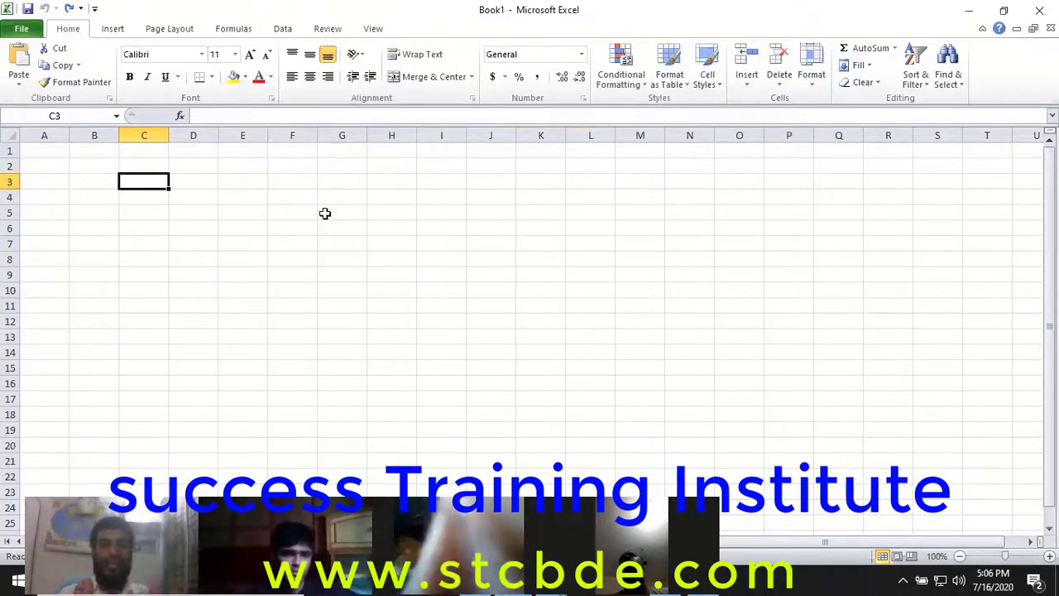
left_click_drag(342, 150, 361, 478)
left_click_drag(400, 153, 398, 415)
left_click_drag(341, 151, 347, 403)
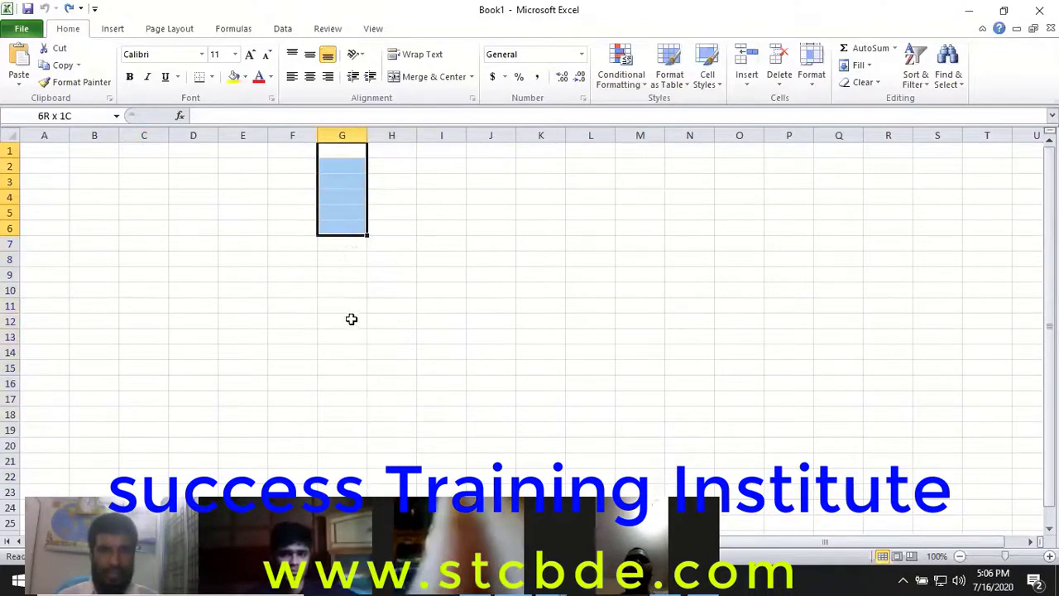
left_click_drag(293, 151, 342, 397)
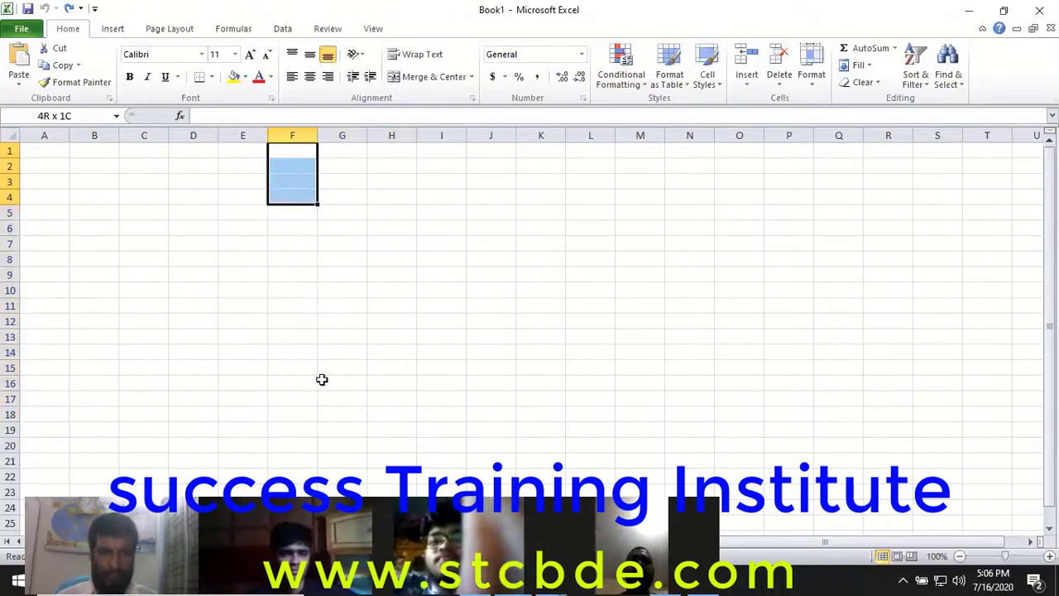
left_click_drag(242, 151, 242, 352)
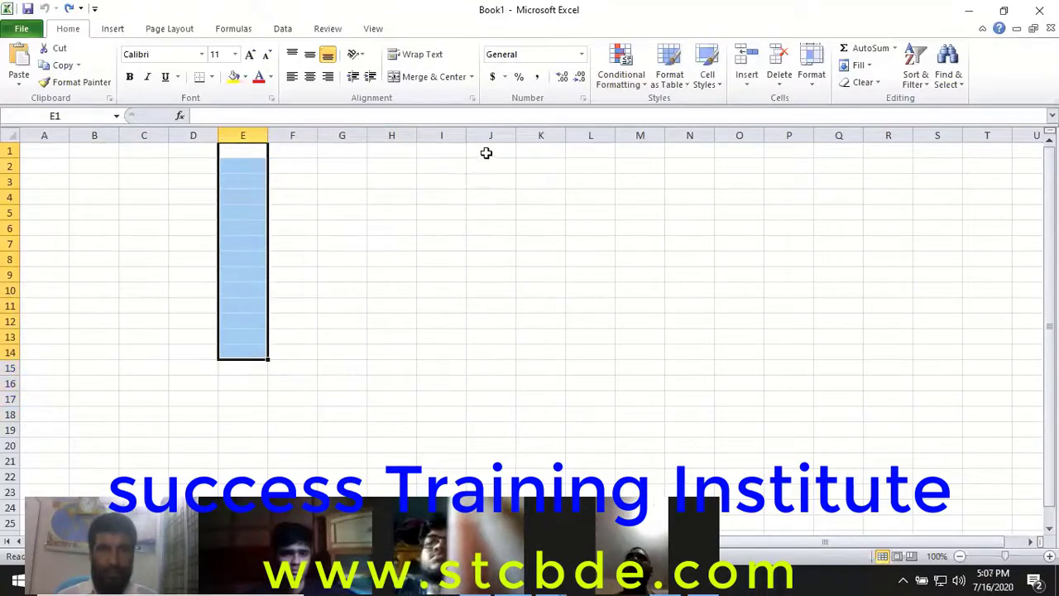
left_click_drag(491, 150, 492, 395)
left_click(689, 275)
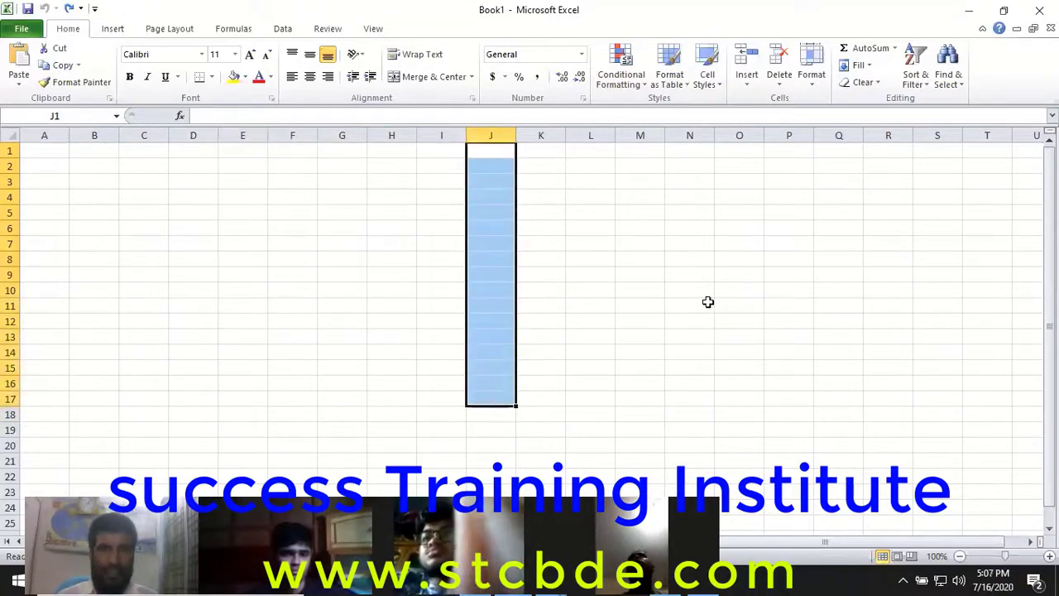
mouse_move(37, 152)
left_mouse_down()
mouse_move(319, 170)
mouse_move(593, 147)
mouse_move(927, 158)
left_mouse_up()
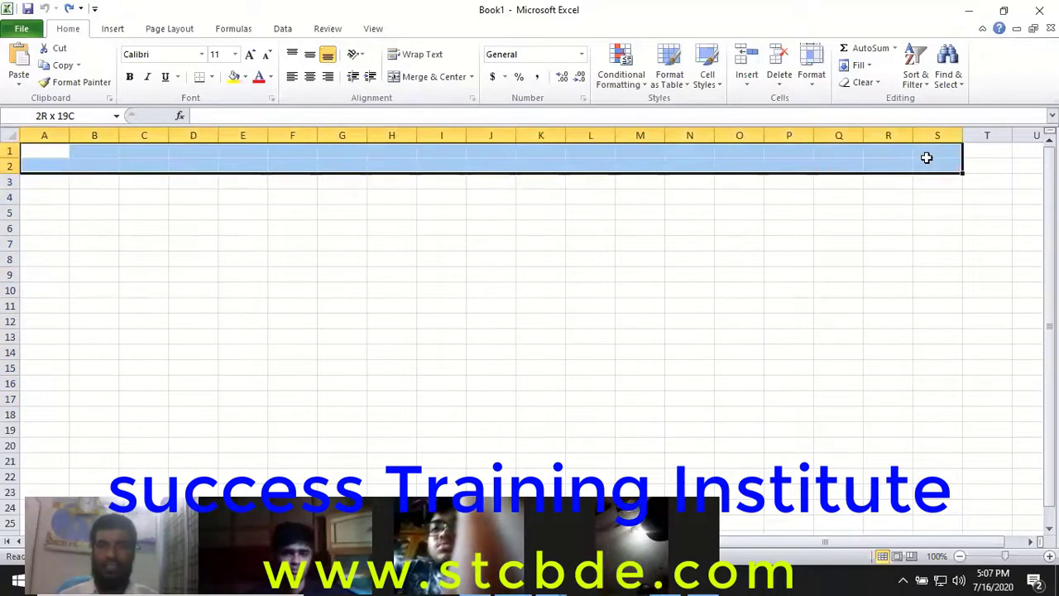
left_click(145, 274)
mouse_move(33, 180)
left_mouse_down()
mouse_move(353, 207)
mouse_move(794, 183)
left_mouse_up()
left_click(404, 309)
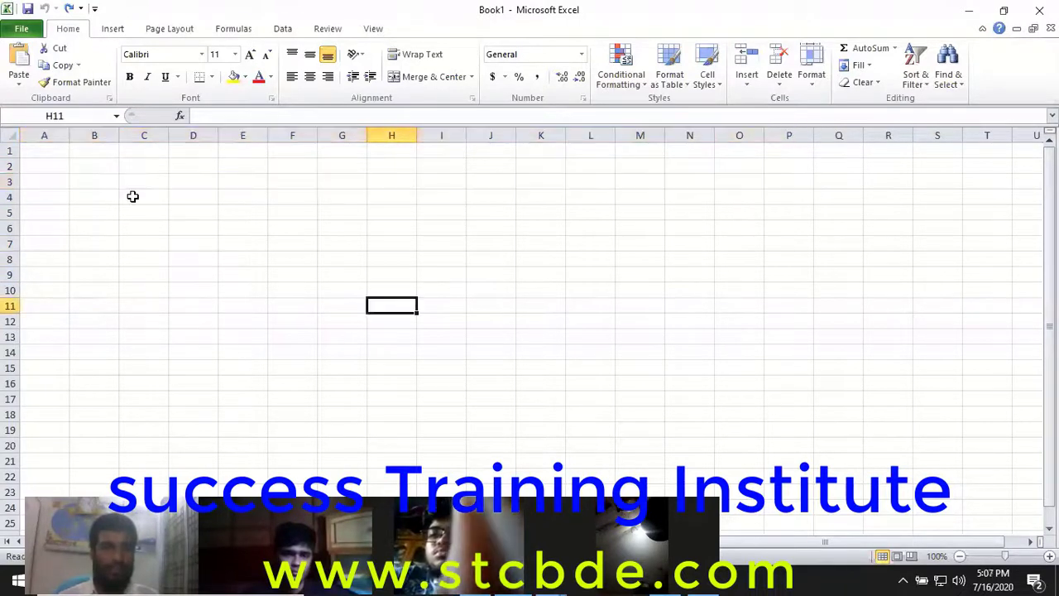
mouse_move(29, 161)
left_mouse_down()
mouse_move(406, 166)
mouse_move(622, 182)
left_mouse_up()
left_click(438, 281)
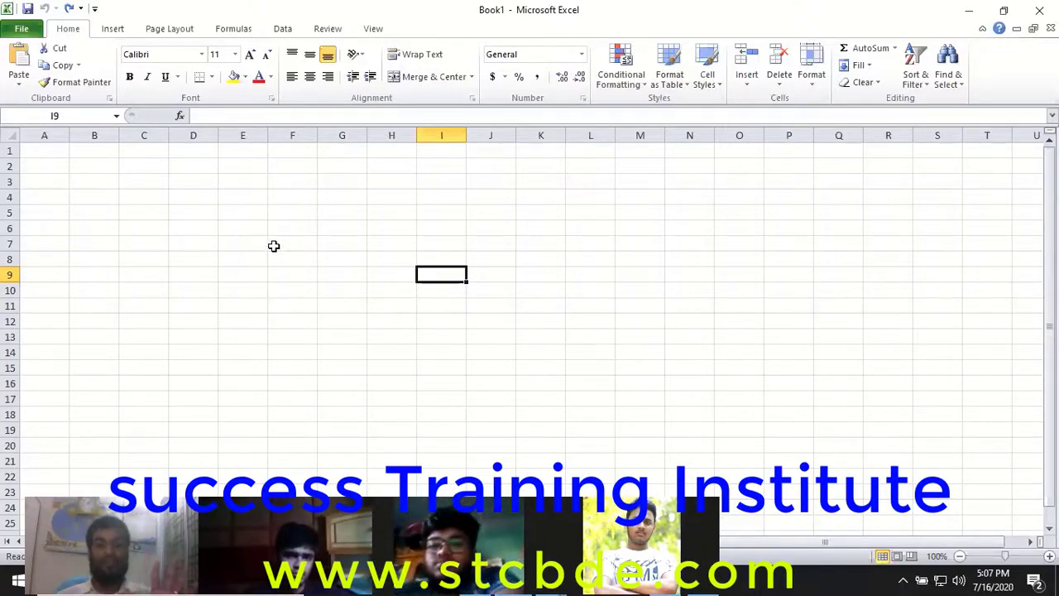
left_click(51, 155)
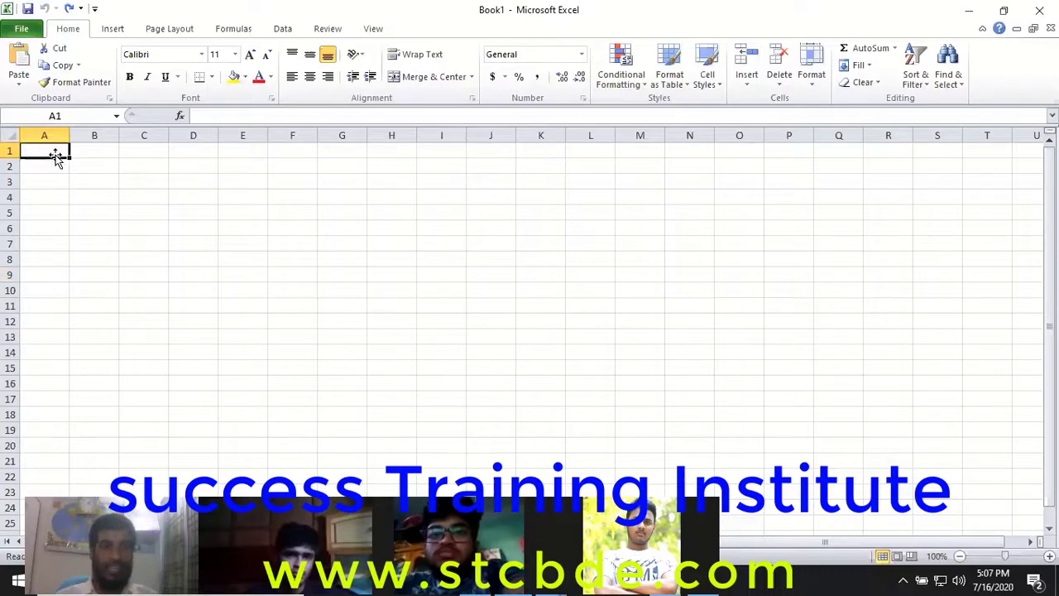
left_click_drag(67, 207, 71, 190)
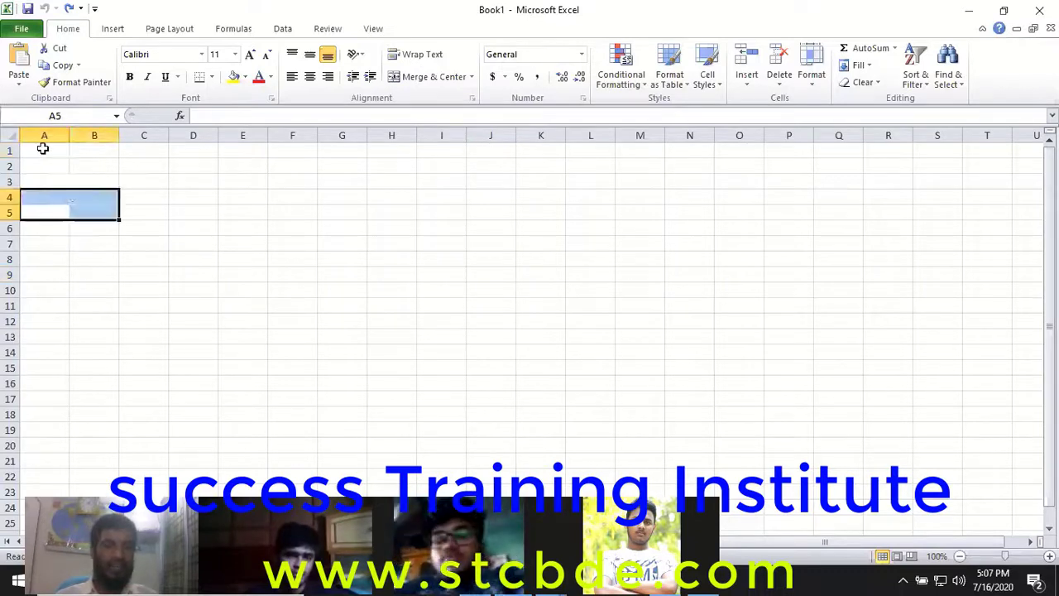
left_click_drag(39, 149, 59, 384)
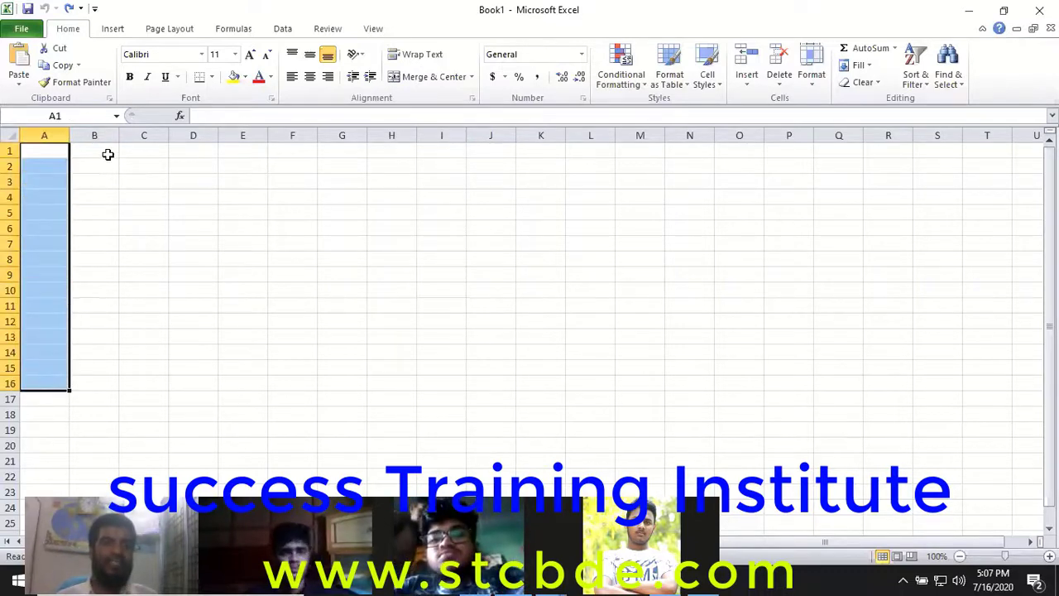
left_click_drag(105, 158, 104, 339)
left_click_drag(147, 157, 199, 255)
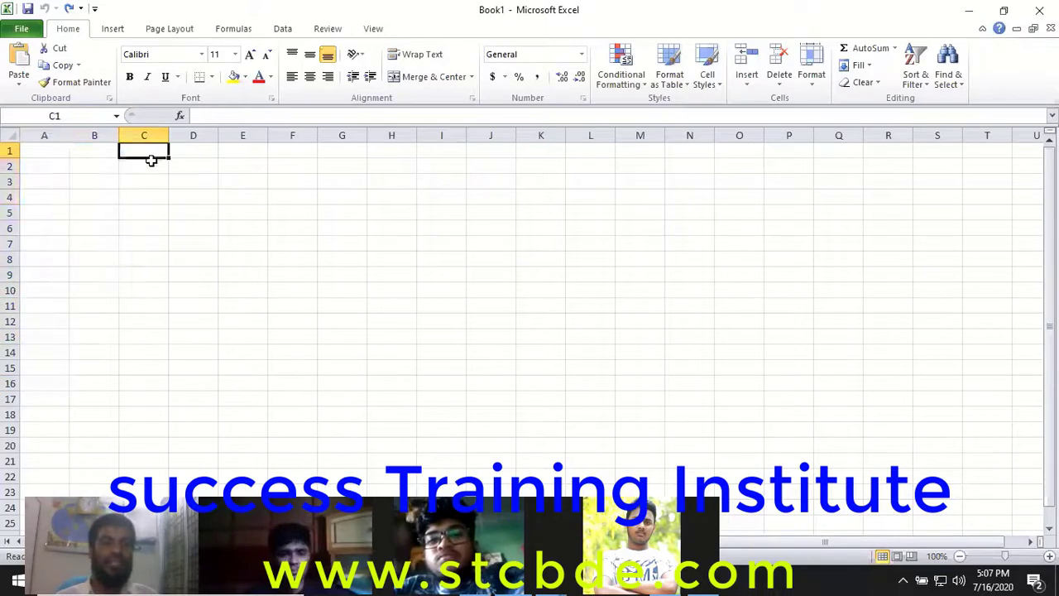
left_click_drag(249, 197, 249, 289)
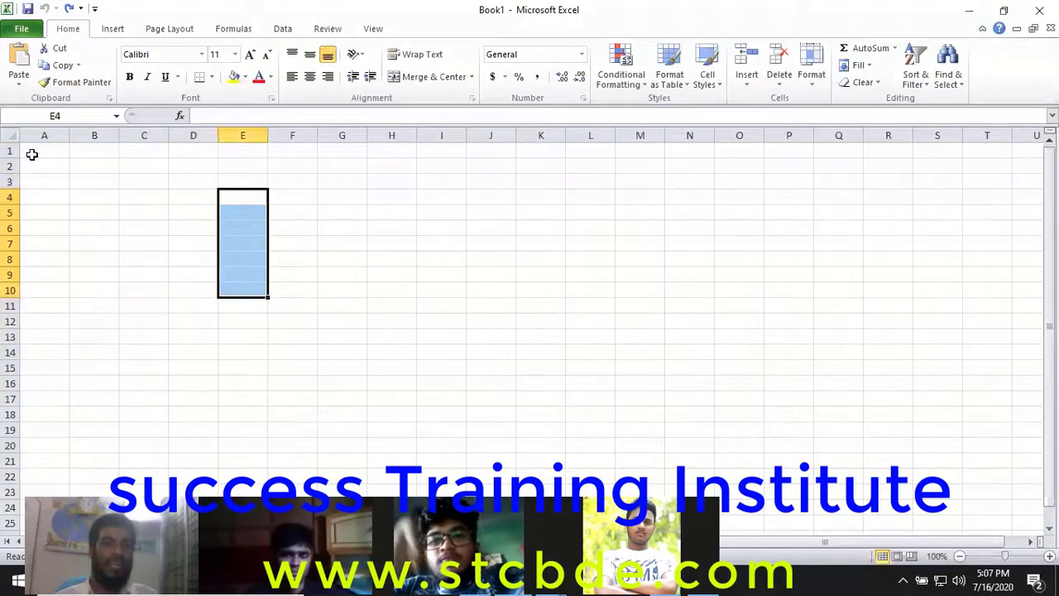
left_click_drag(34, 148, 691, 147)
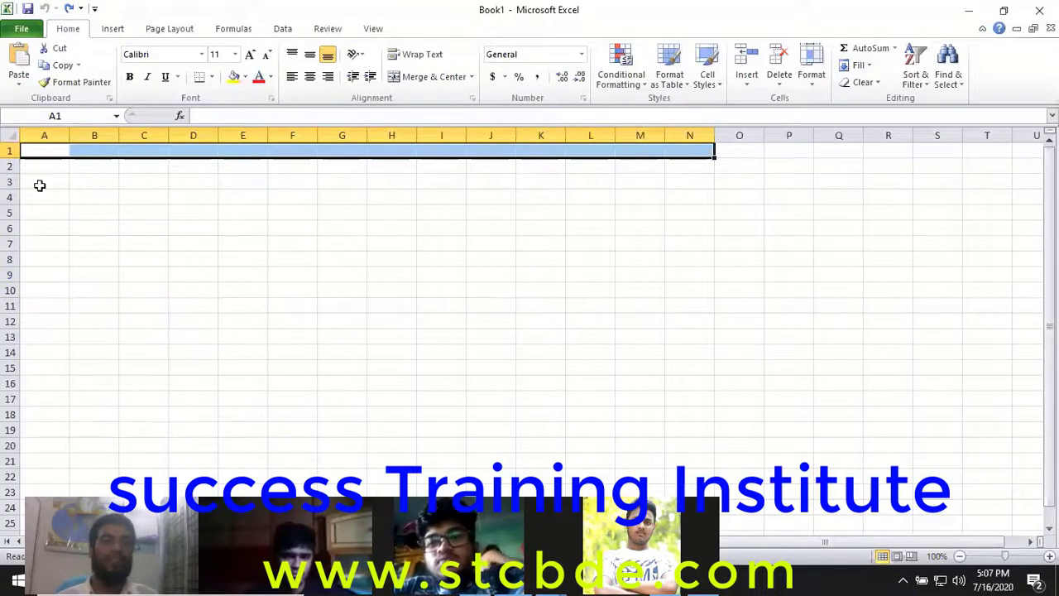
left_click_drag(39, 185, 732, 196)
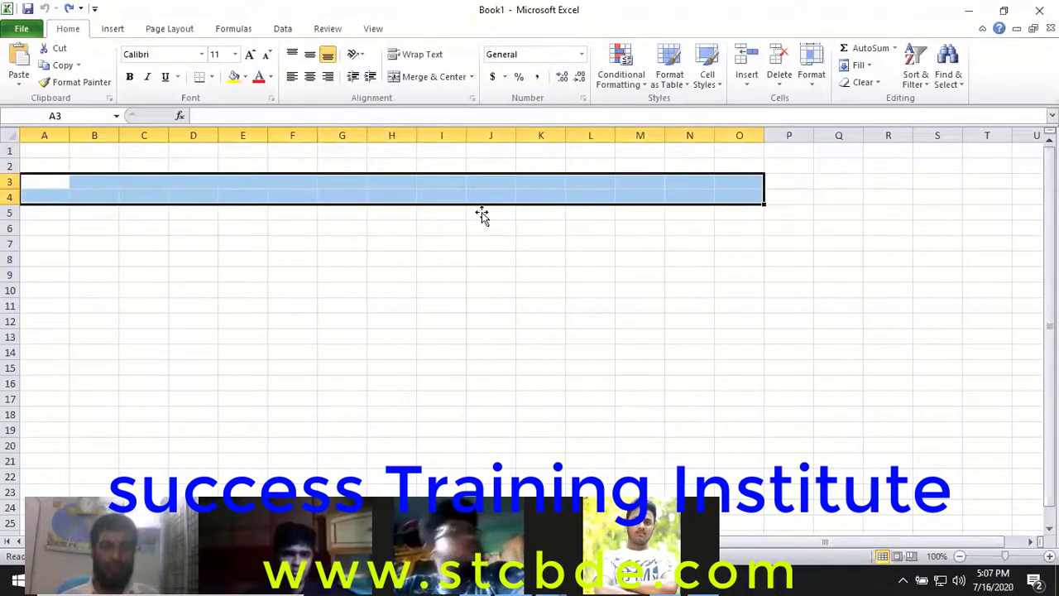
left_click(234, 324)
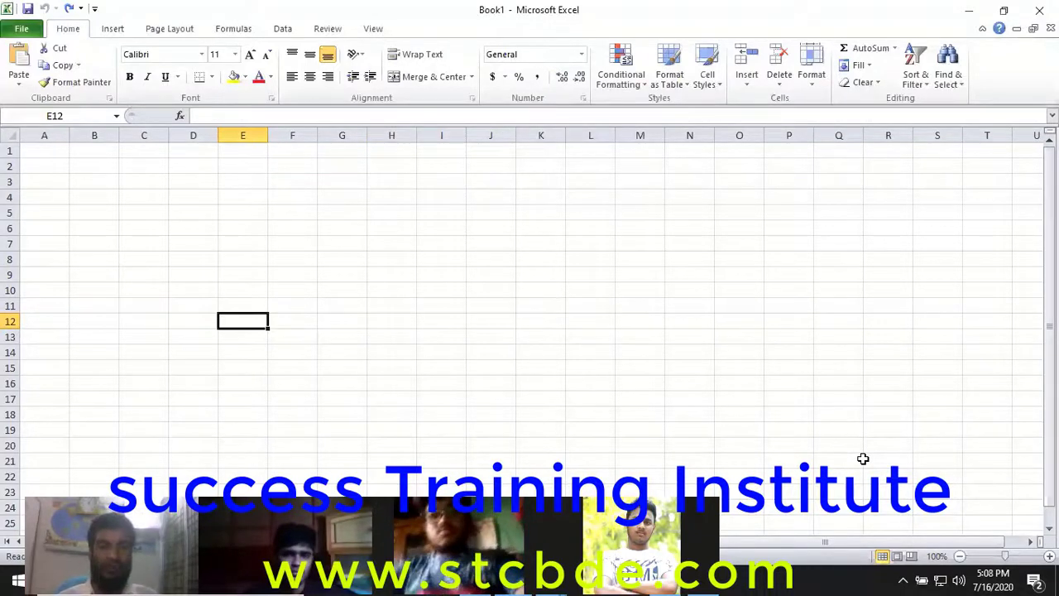
left_click(39, 148)
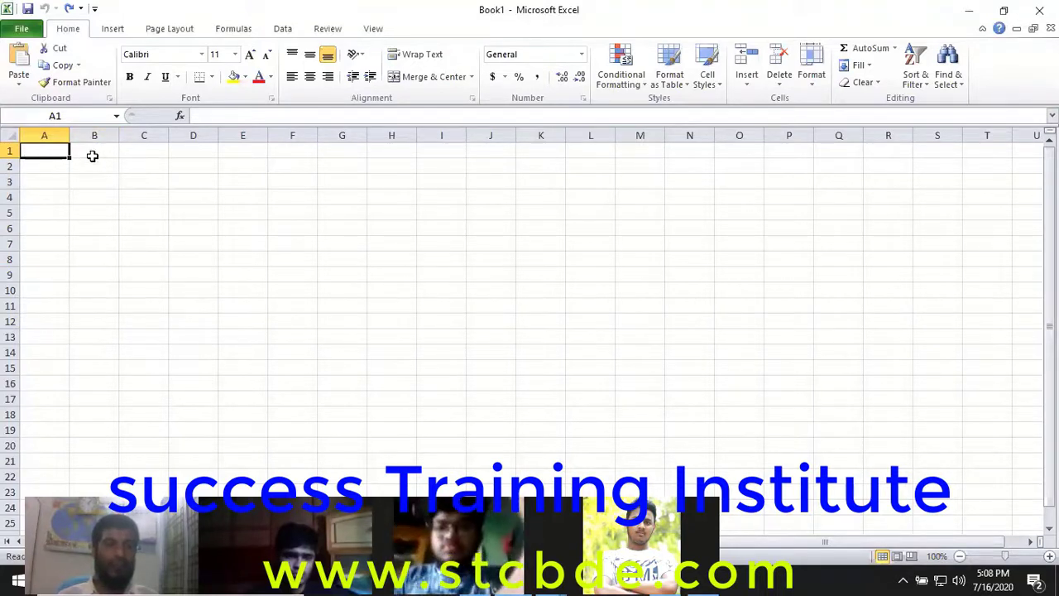
- Enter 1 in A1 and 2 in A2, undoing an accidental copy of 1 down the column
left_click(92, 156)
left_click(86, 168)
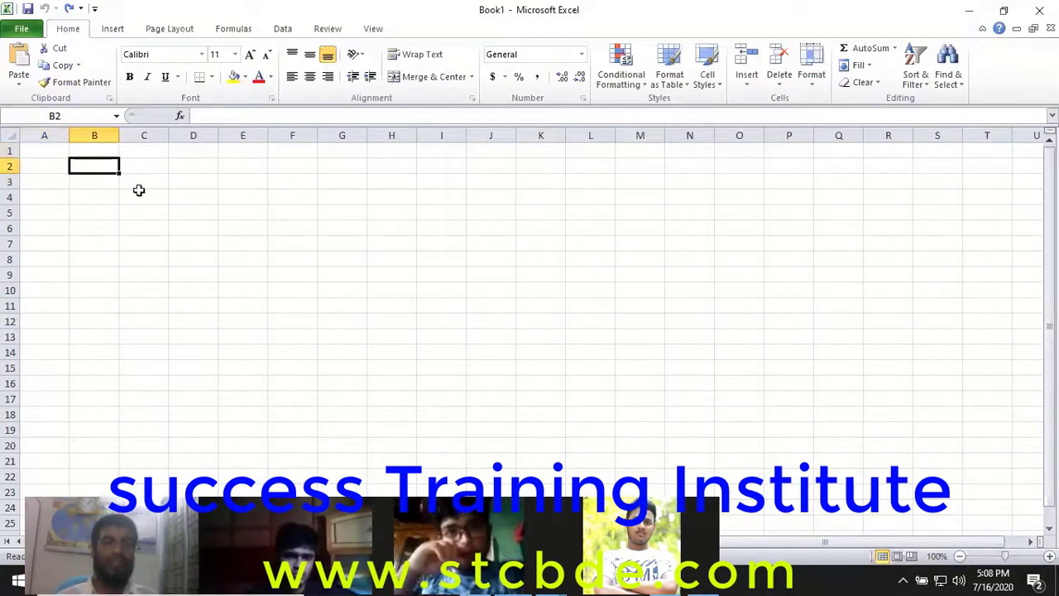
left_click(230, 216)
left_click(41, 153)
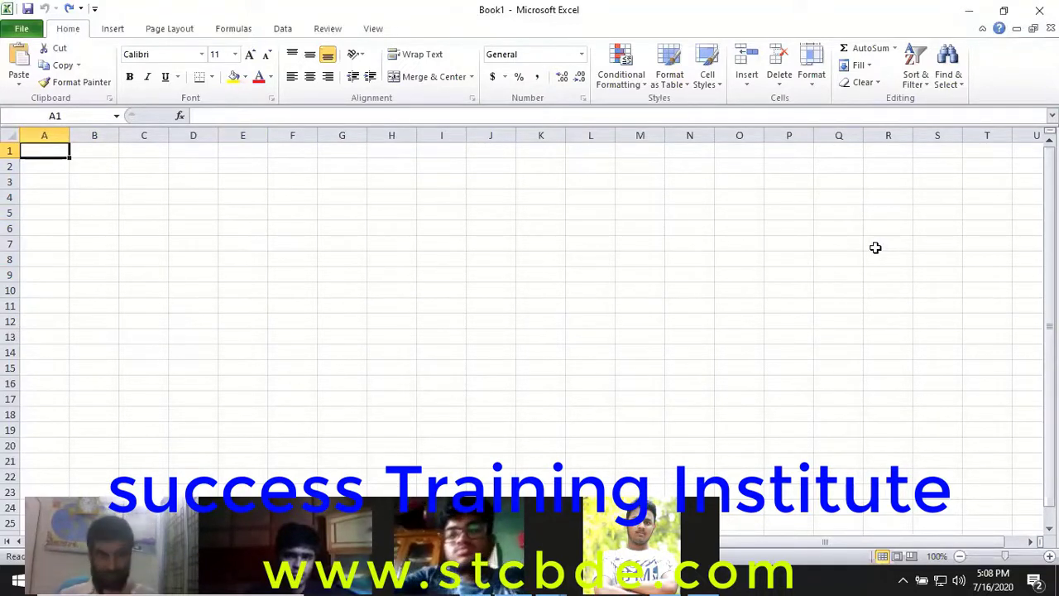
type("1")
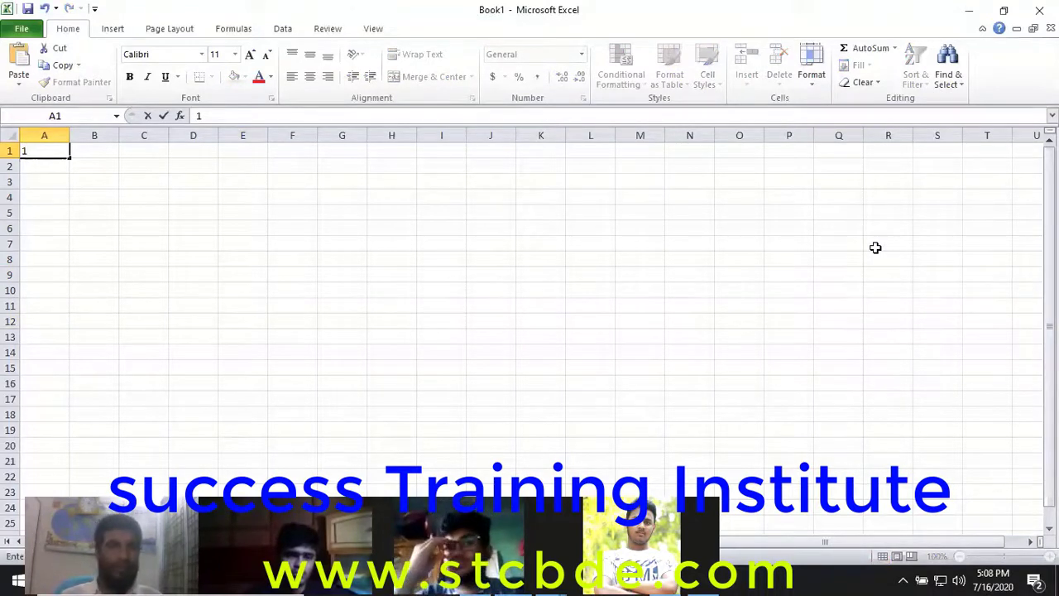
left_click(45, 164)
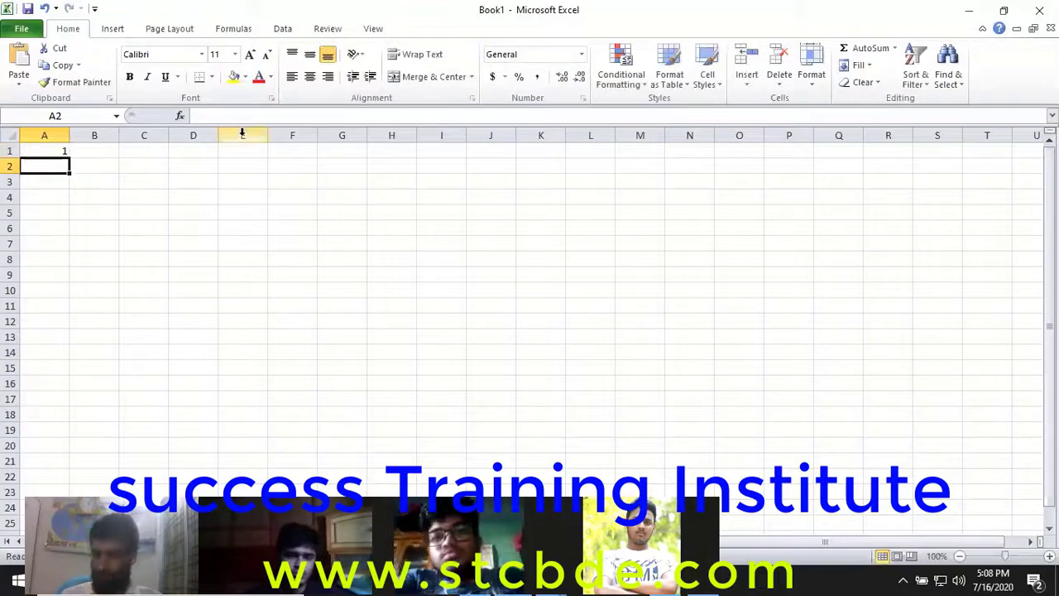
type("2")
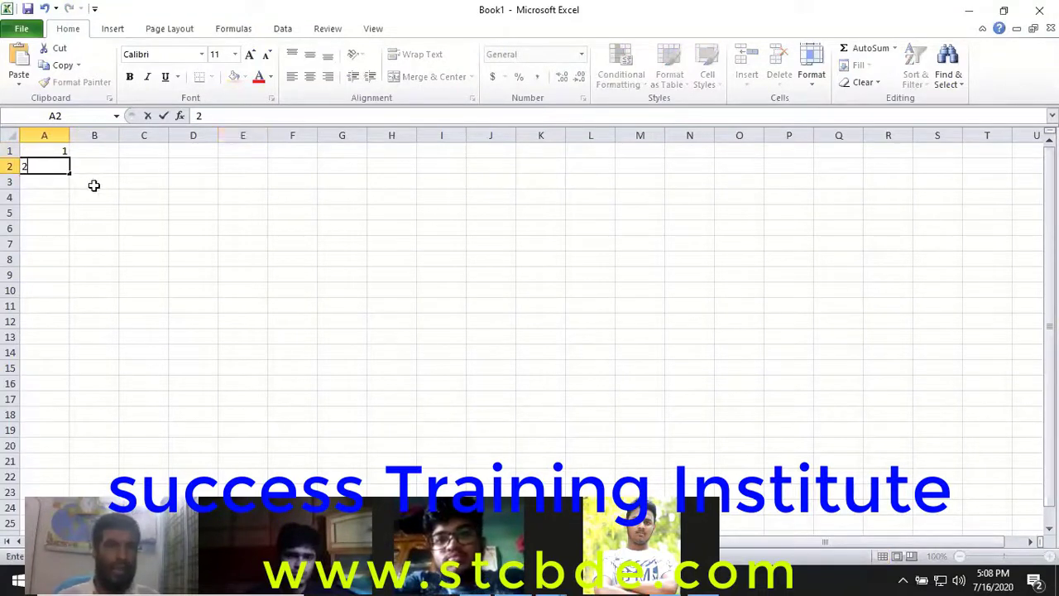
left_click(86, 163)
left_click(52, 153)
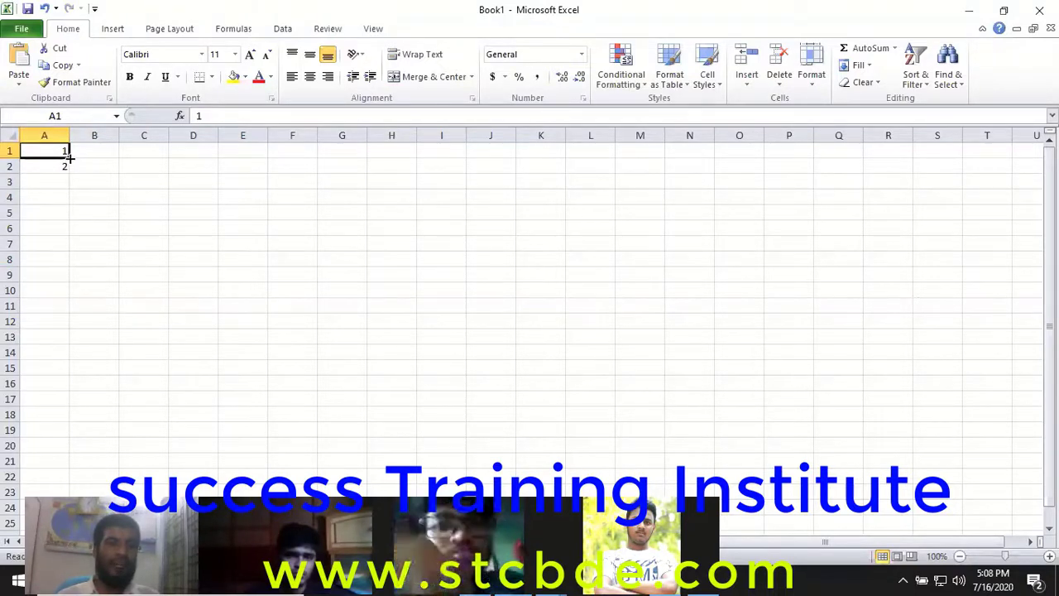
left_click_drag(69, 157, 80, 419)
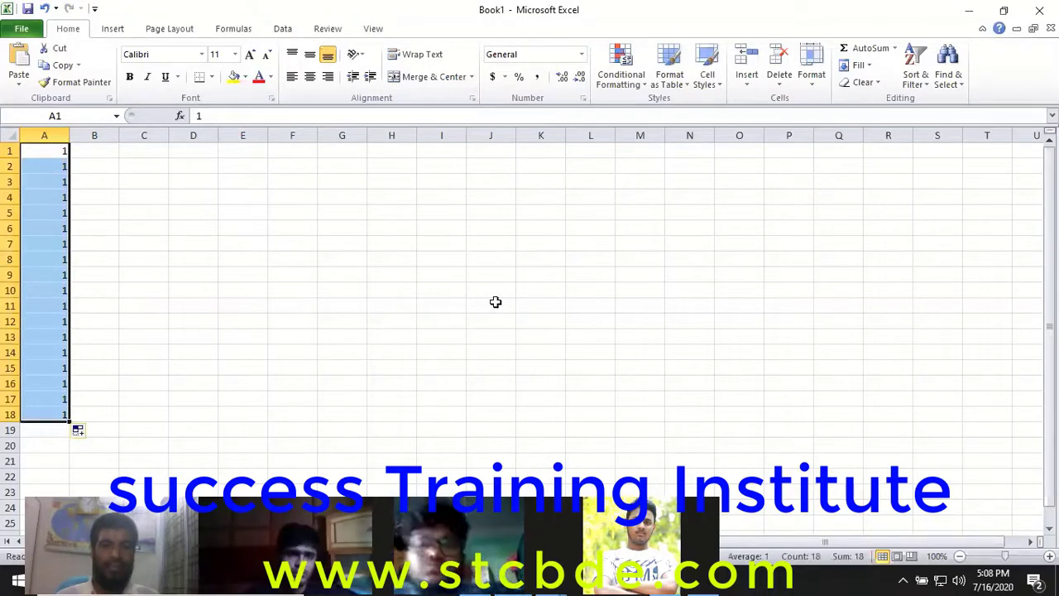
key("ctrl+z")
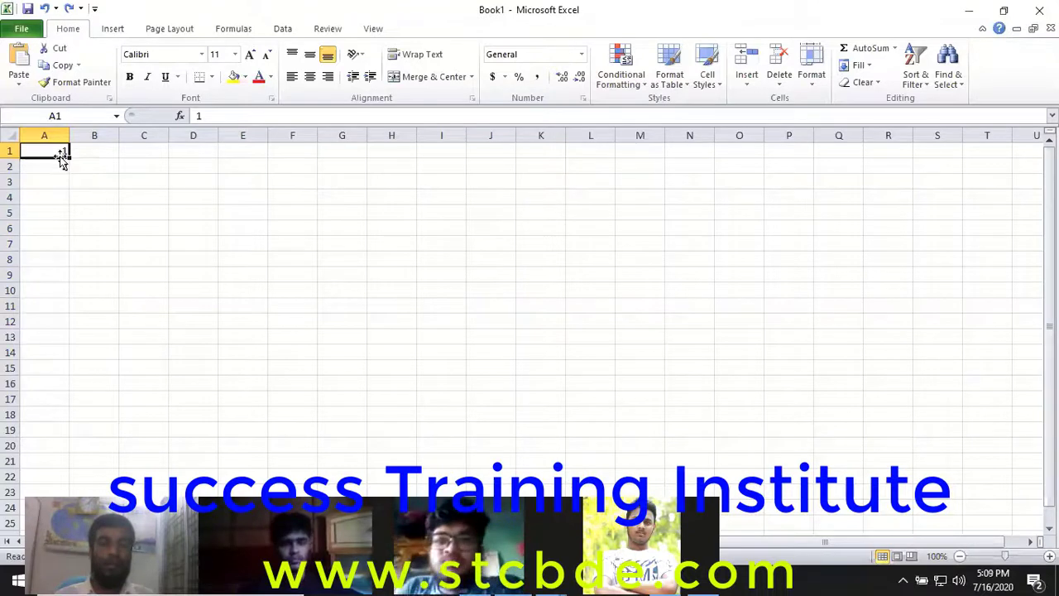
left_click(195, 246)
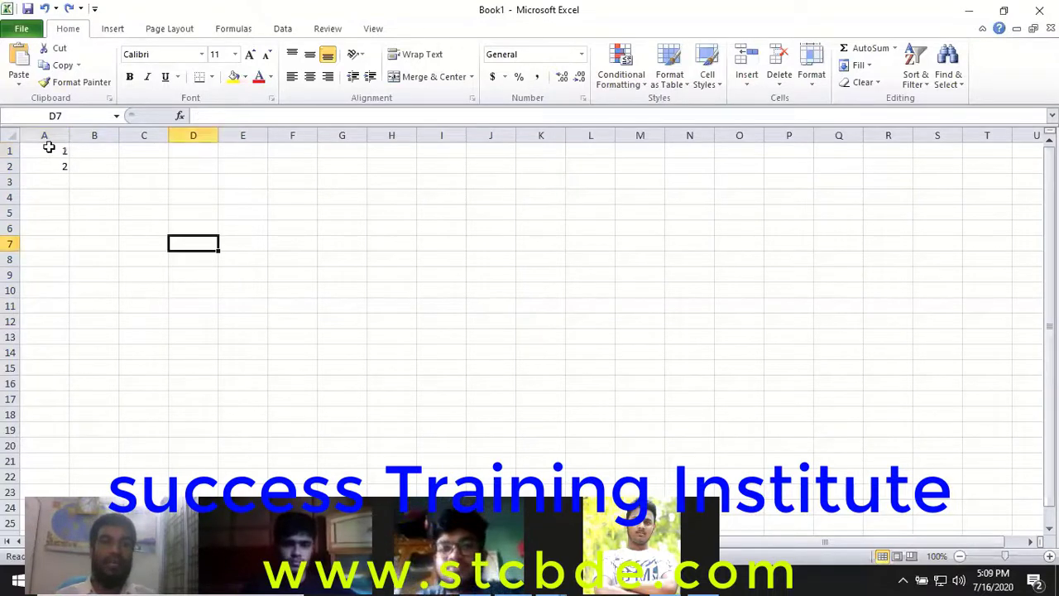
- Select 1 and 2 and fill the series down to 33 in A33
mouse_move(45, 149)
left_mouse_down()
mouse_move(106, 404)
mouse_move(106, 507)
left_mouse_up()
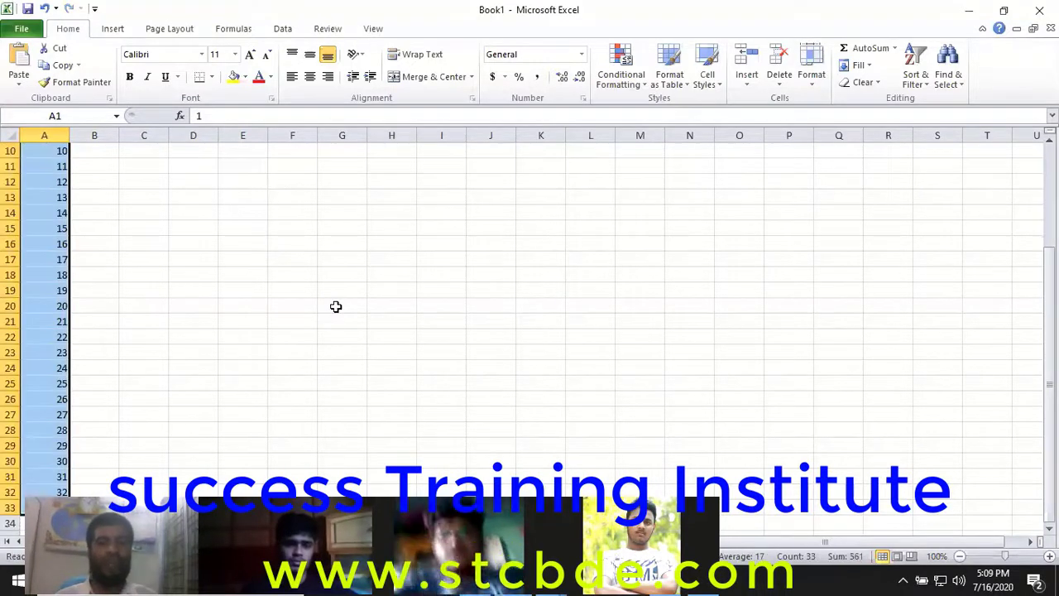
scroll(111, 306, "up", 3)
scroll(102, 375, "down", 3)
scroll(49, 368, "down", 9)
scroll(41, 249, "up", 4)
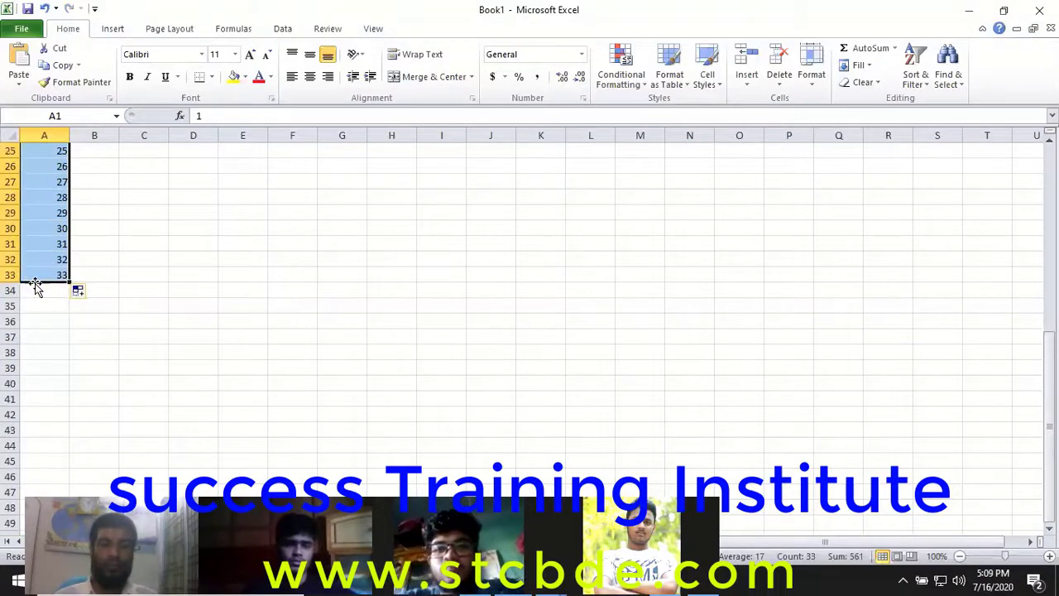
scroll(130, 324, "up", 6)
scroll(86, 250, "up", 2)
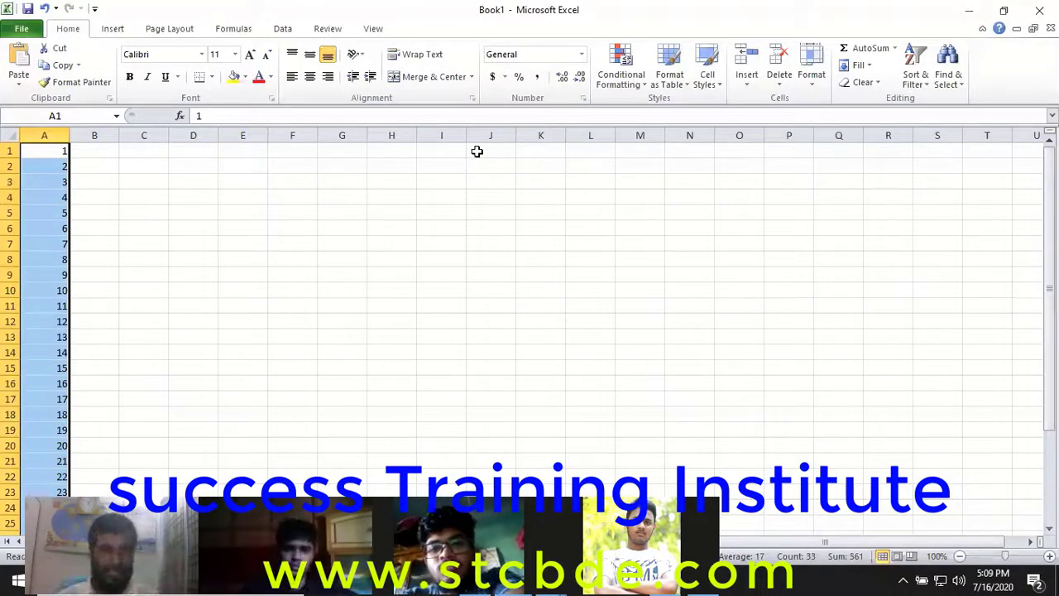
- Enter 3 in B1 and drag from A1 toward column AB to extend the odd-number series
left_click(155, 235)
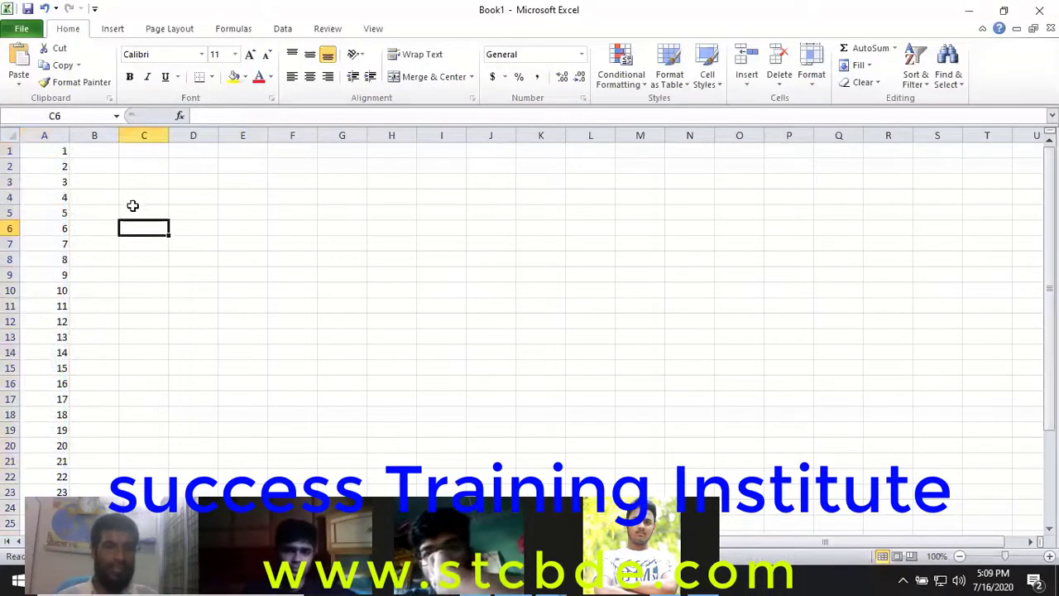
left_click(100, 151)
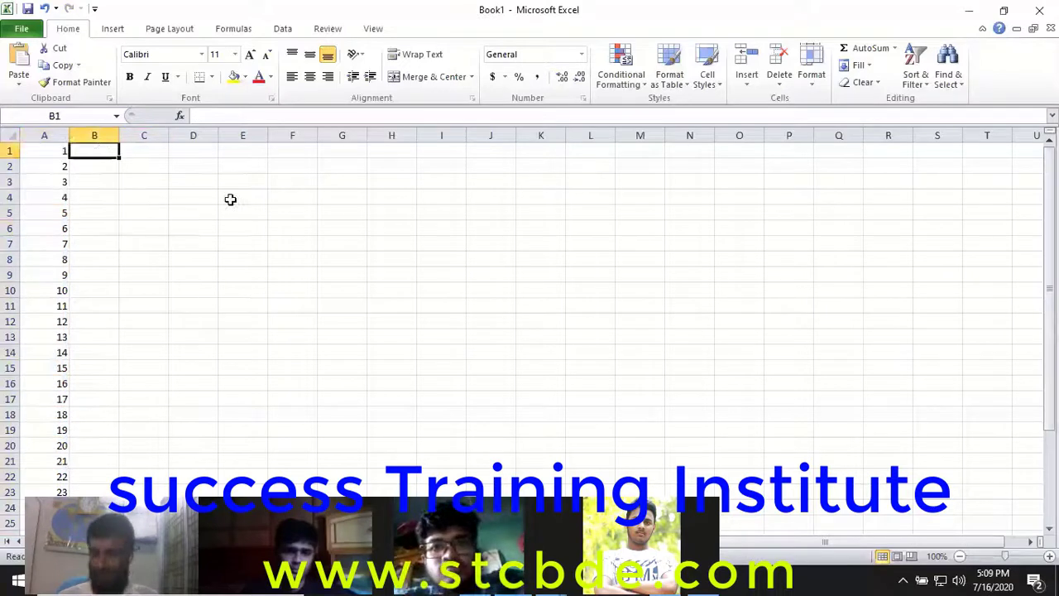
type("3")
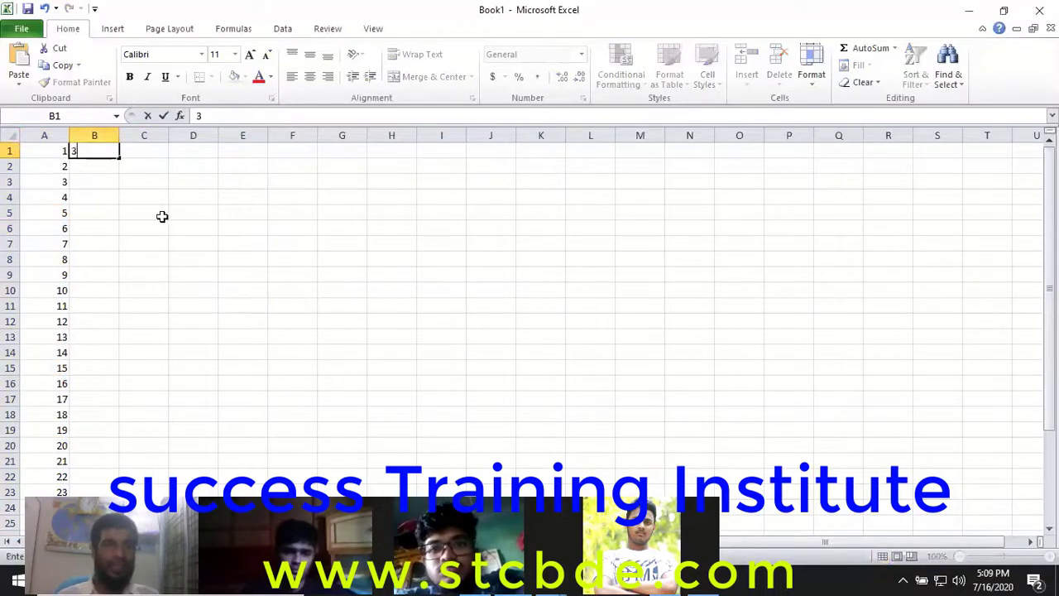
left_click(162, 216)
left_click_drag(53, 149, 960, 158)
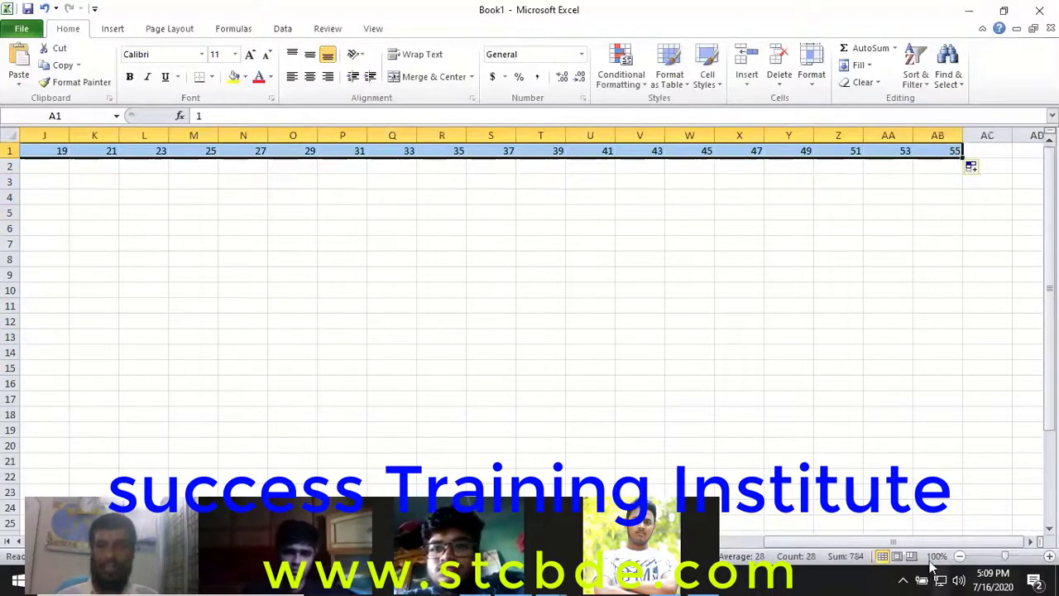
scroll(932, 566, "left", 10)
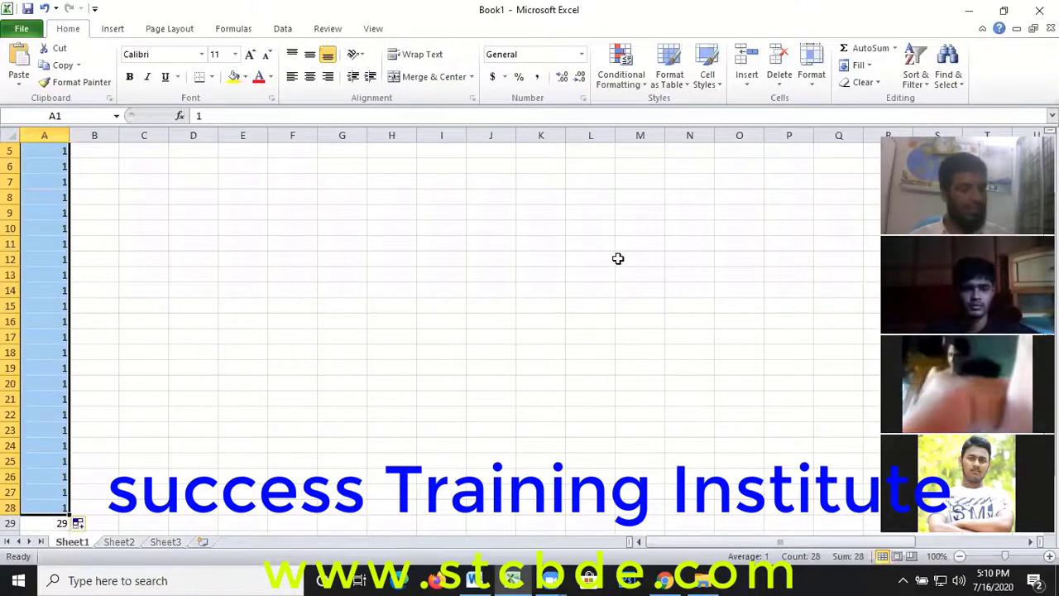
- Select 1 and 2 in A1:A2 and autofill the counting series down to row 27
left_click(99, 196)
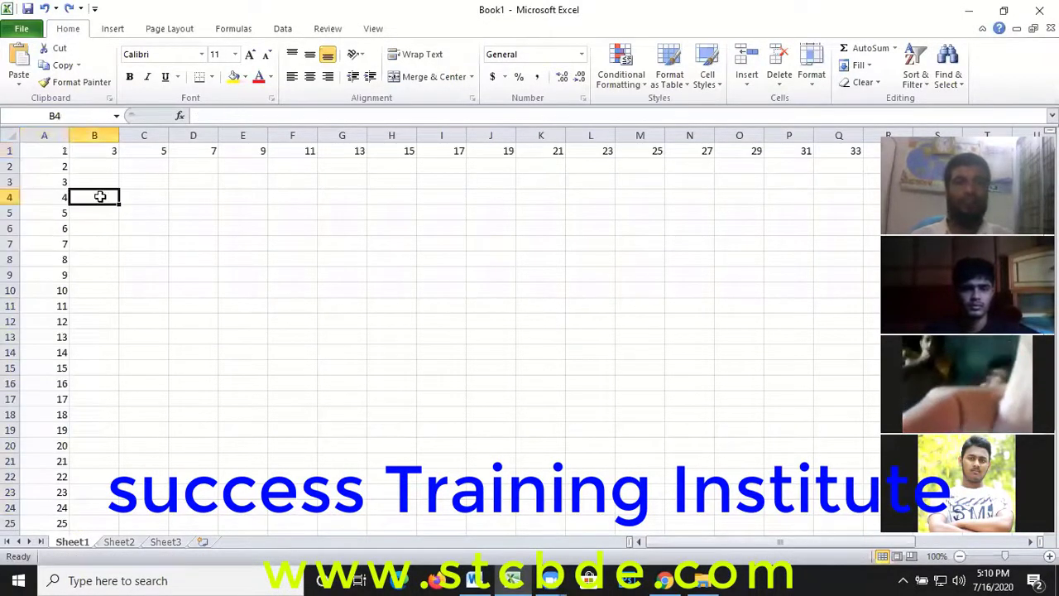
left_click_drag(58, 156, 59, 167)
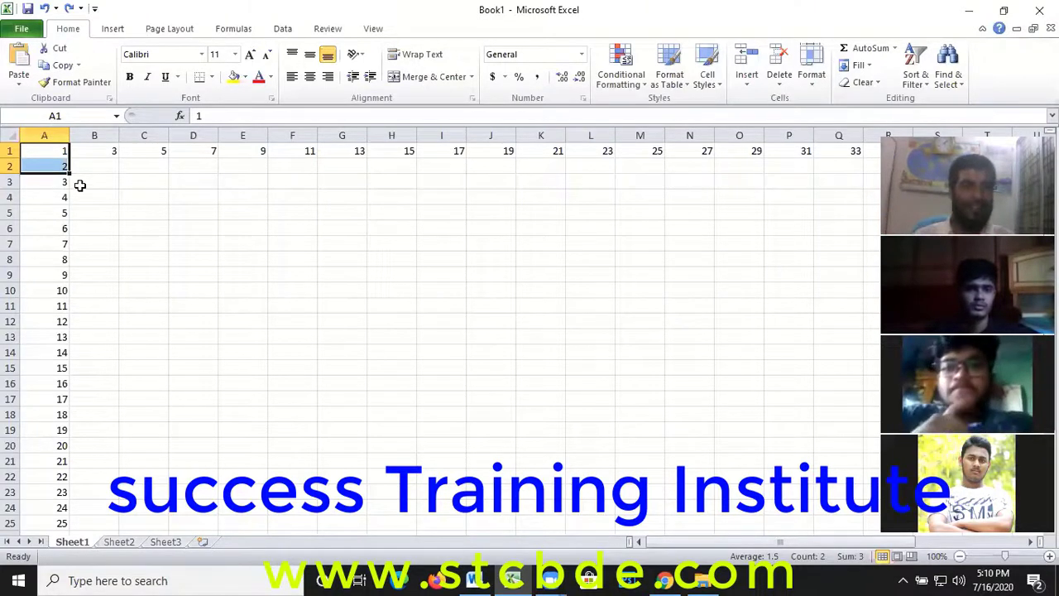
left_click_drag(68, 170, 67, 509)
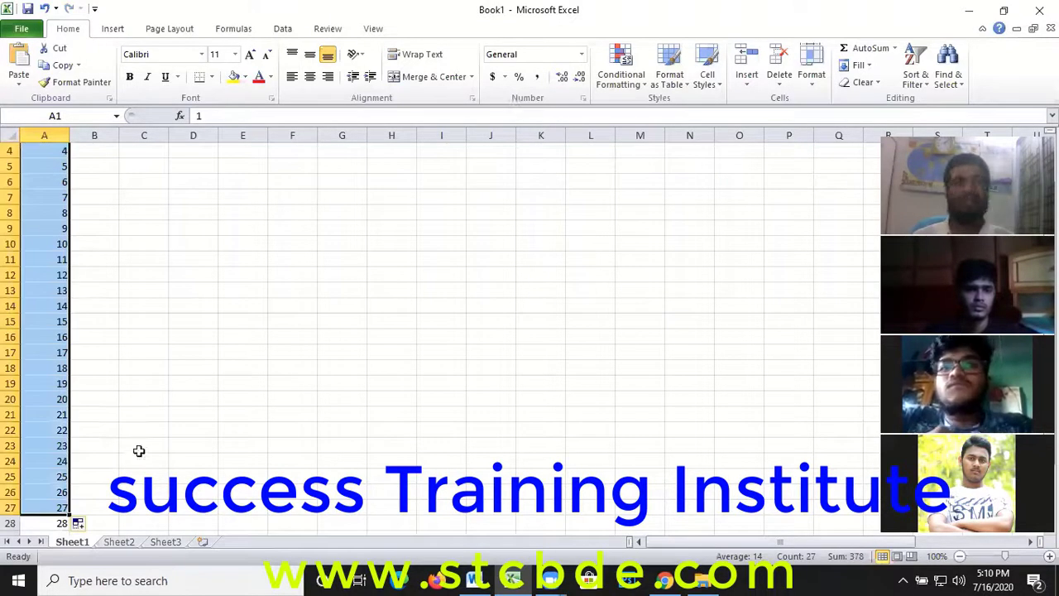
scroll(139, 451, "up", 1)
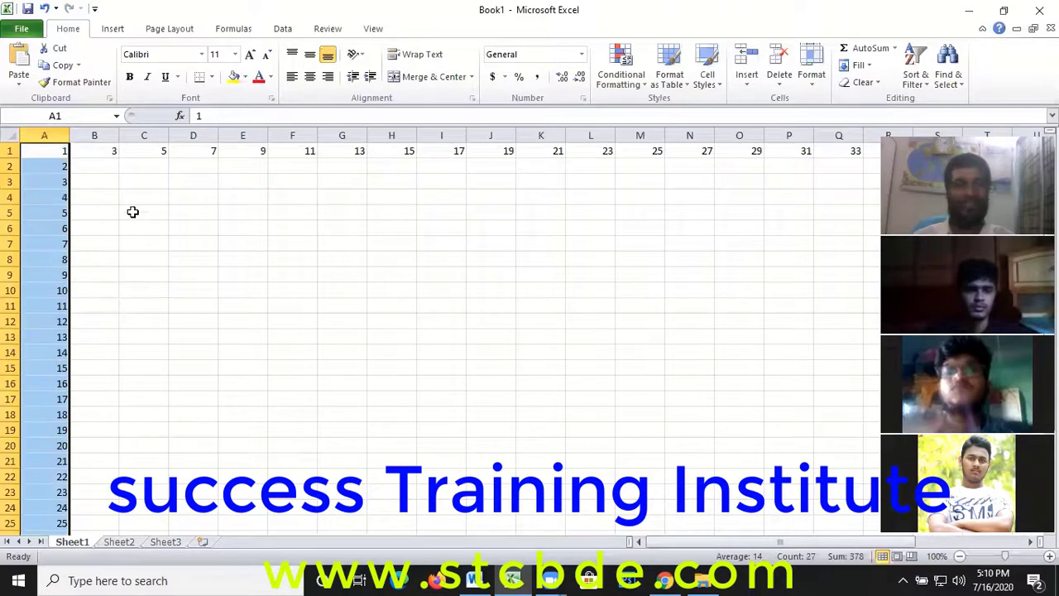
left_click(89, 150)
left_click(33, 150)
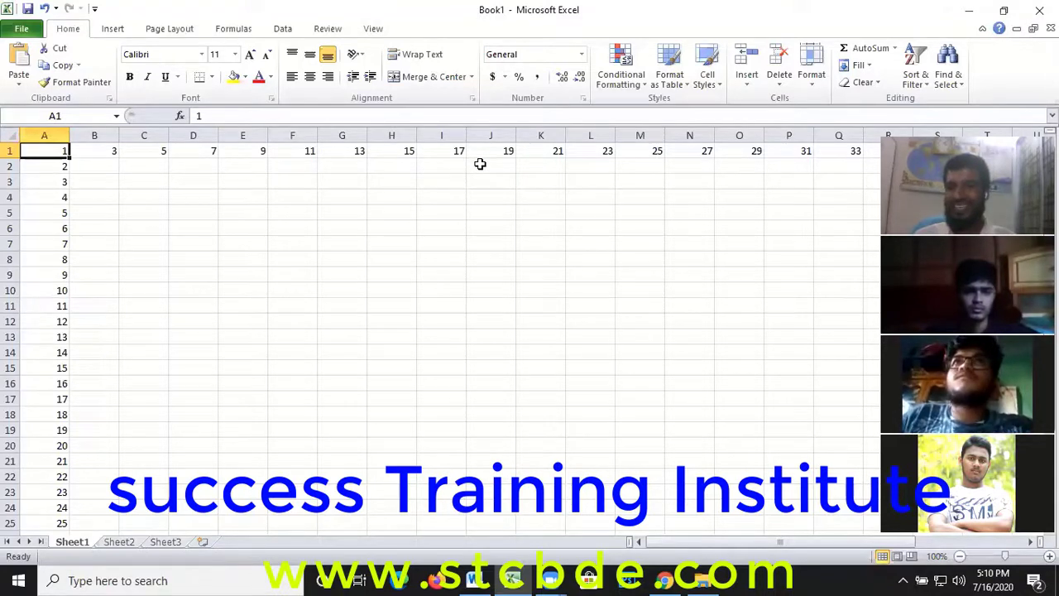
- Enter 8 in D3, copy it down column D, then undo the repeated 8s
left_click(196, 180)
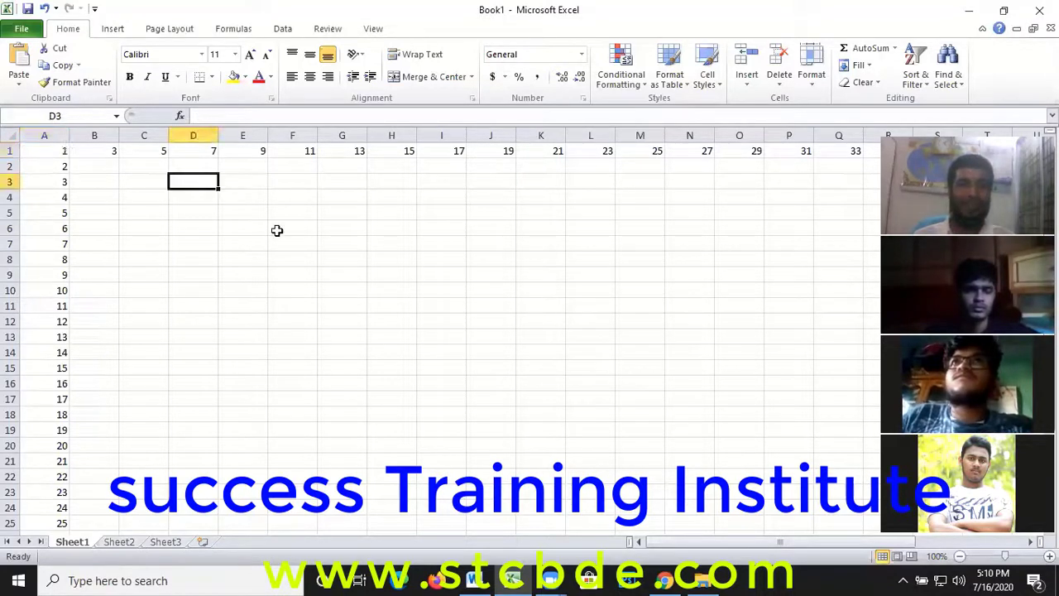
type("8")
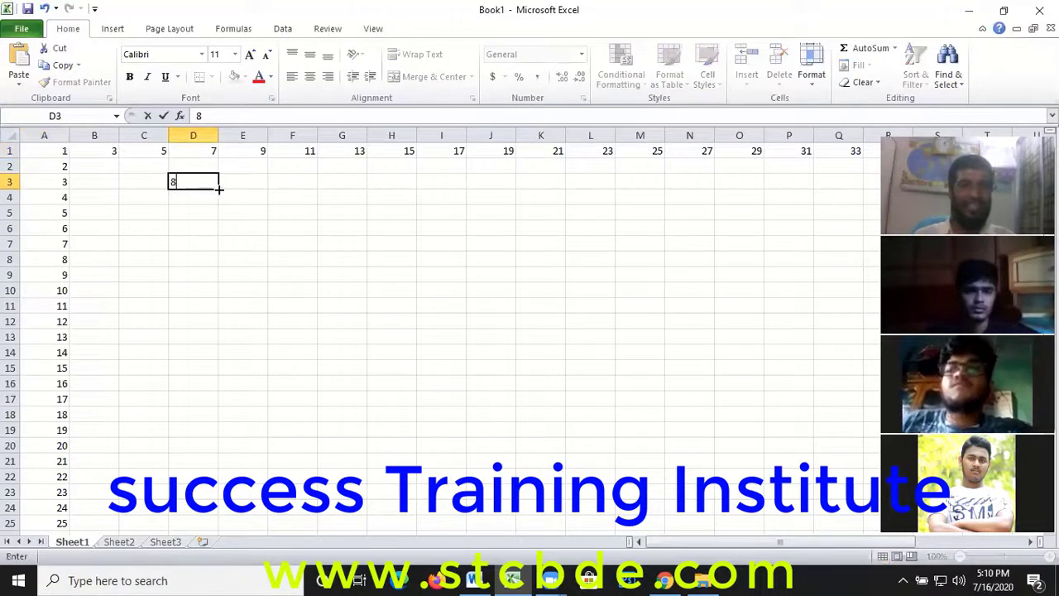
left_click_drag(218, 189, 222, 453)
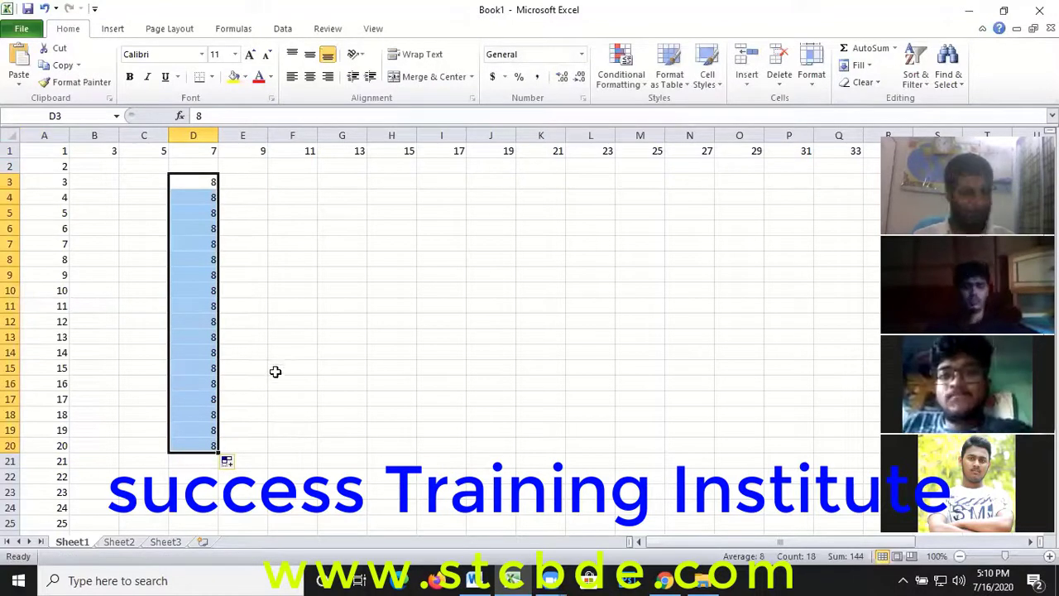
key("ctrl+z")
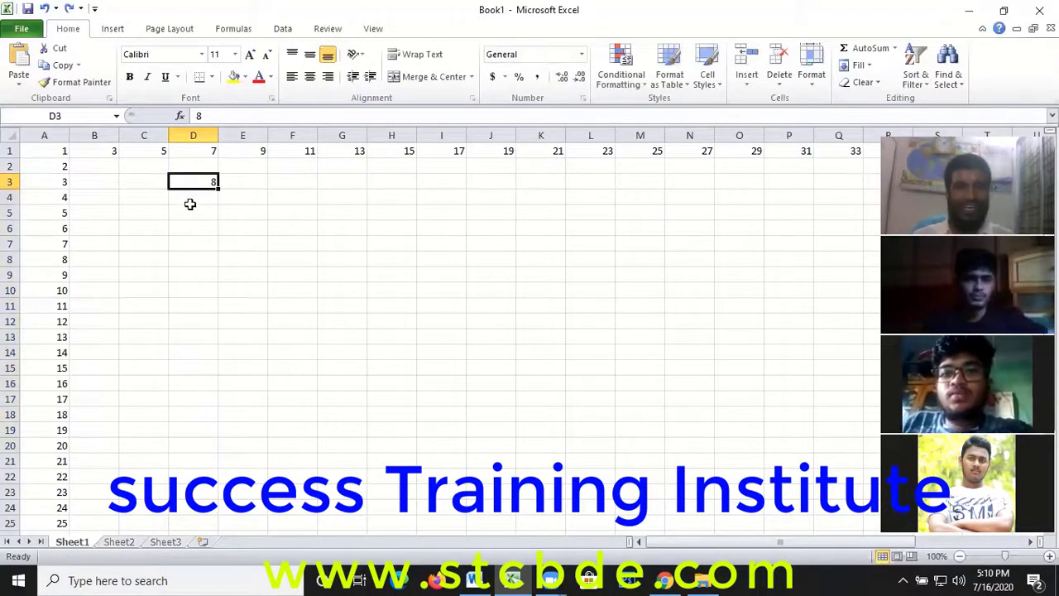
- Add 16 in D4, build and delete the multiples-of-8 series, then select the whole sheet
left_click(189, 198)
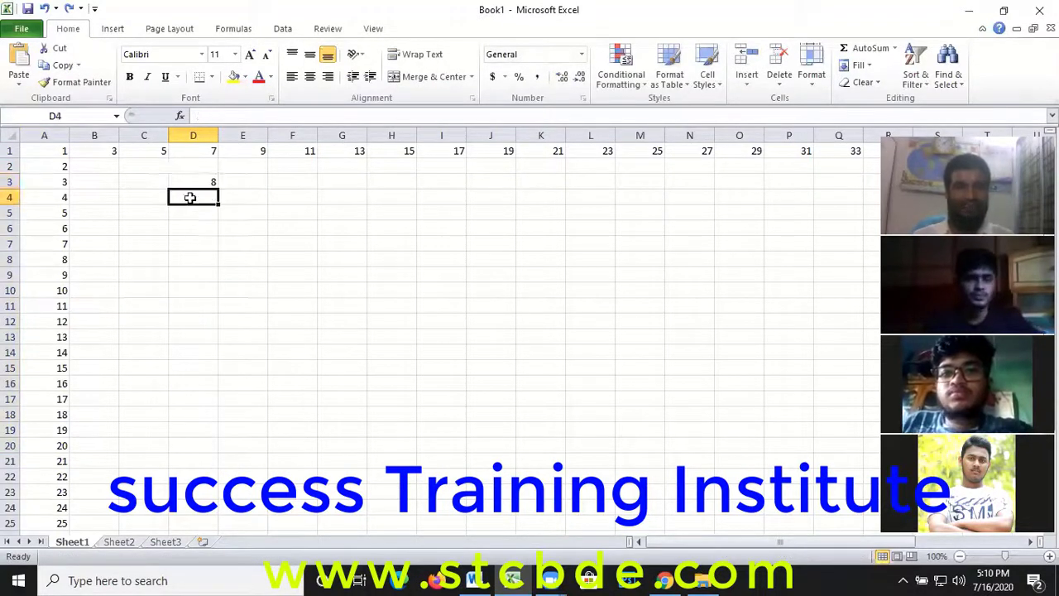
type("16")
left_click(248, 229)
mouse_move(189, 179)
left_mouse_down()
mouse_move(218, 202)
mouse_move(220, 447)
left_mouse_up()
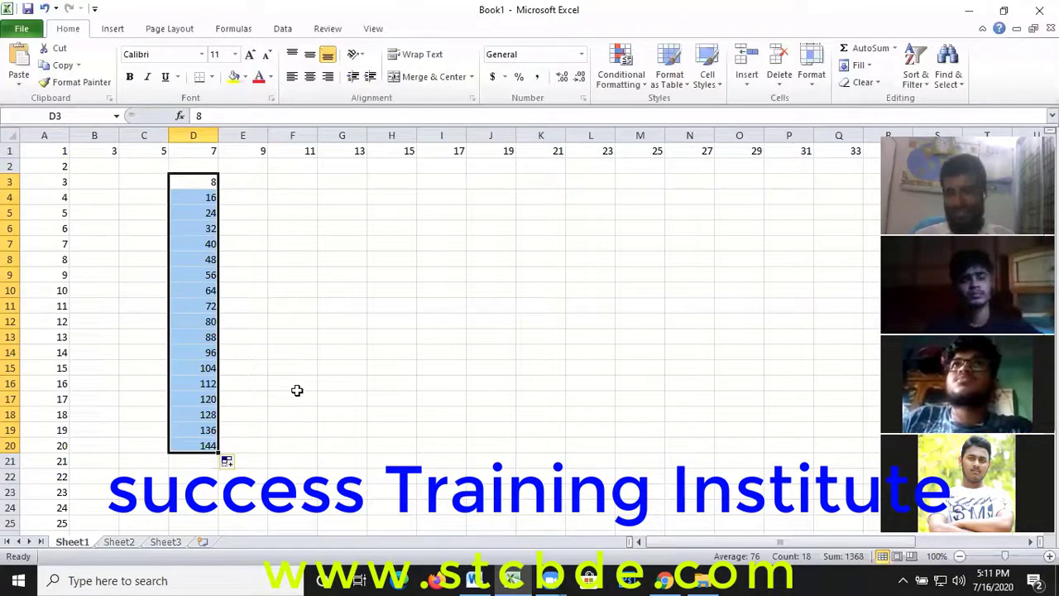
key("Delete")
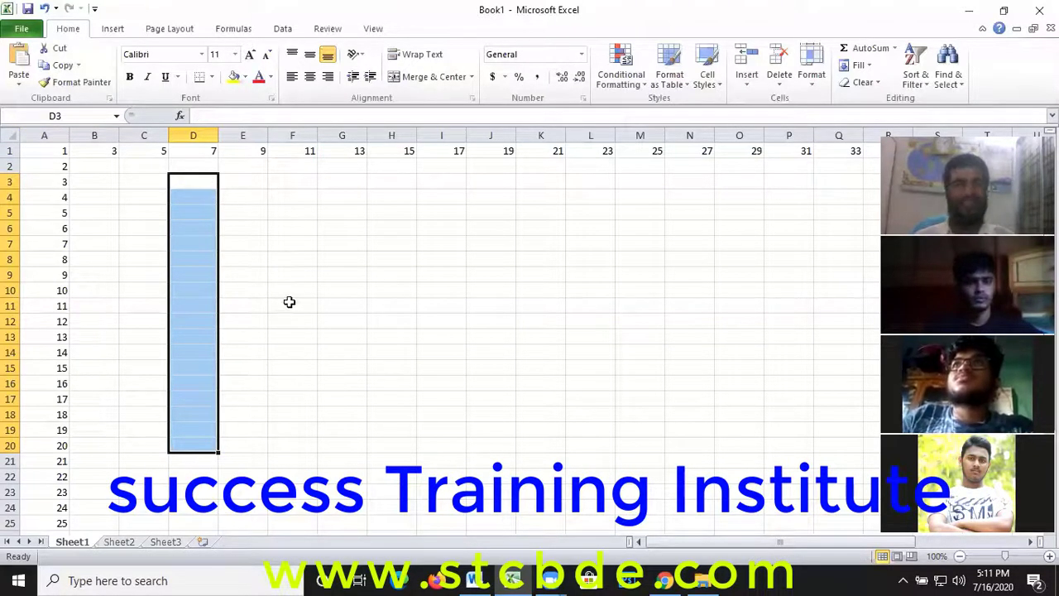
left_click(289, 303)
left_click(105, 180)
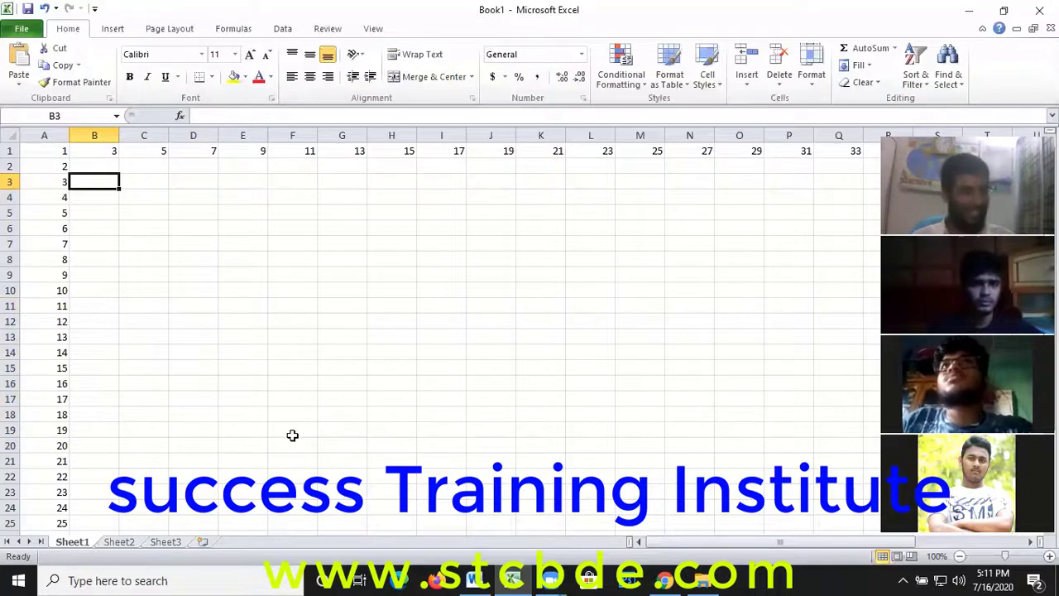
key("ctrl+a")
- Delete all numbers on the selected sheet and return to cell A1
key("Delete")
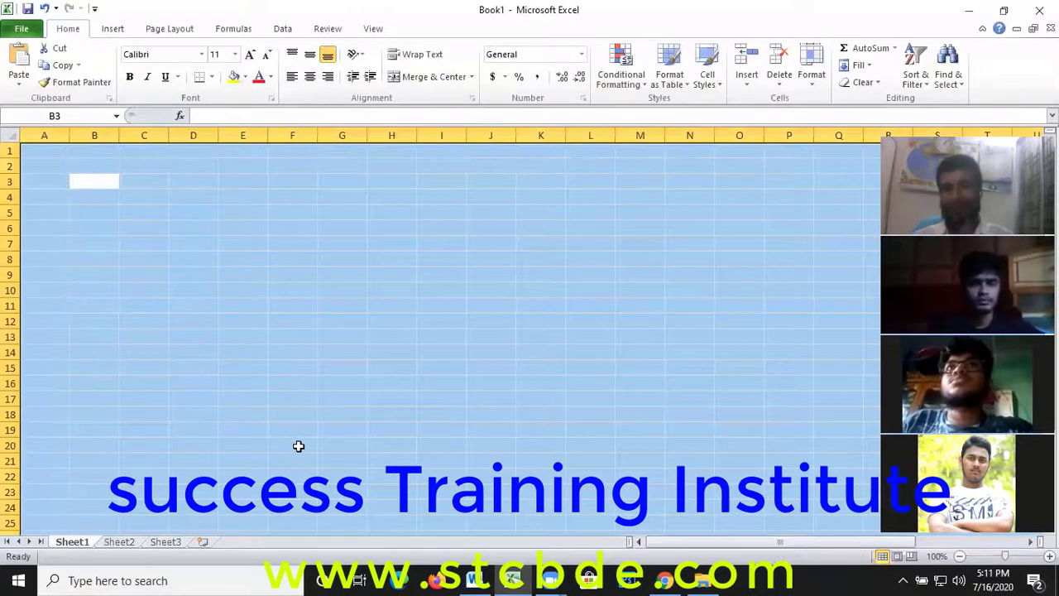
left_click(166, 351)
left_click(47, 151)
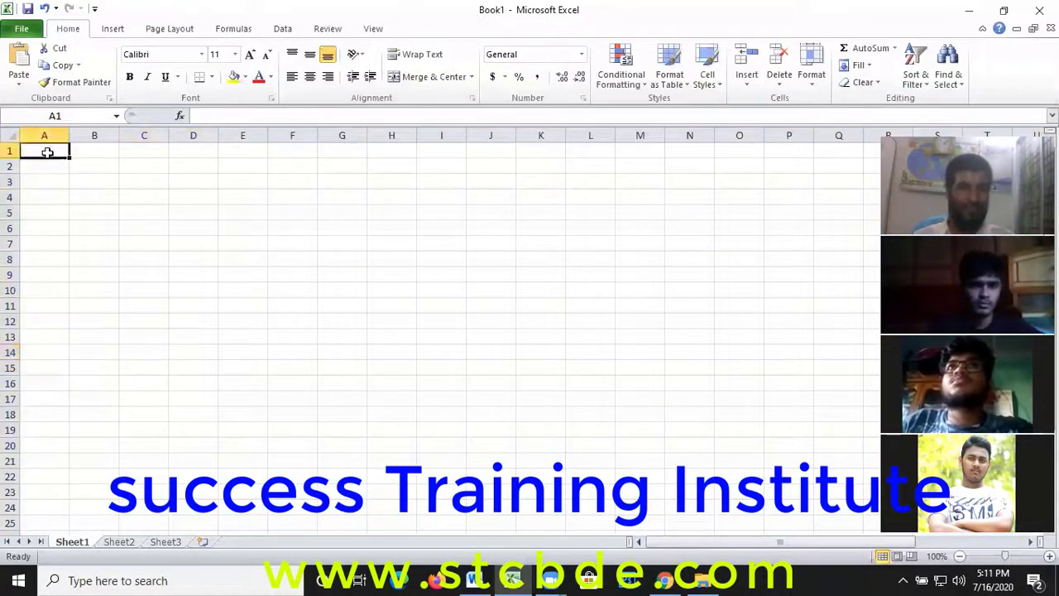
left_click(101, 185)
left_click(47, 152)
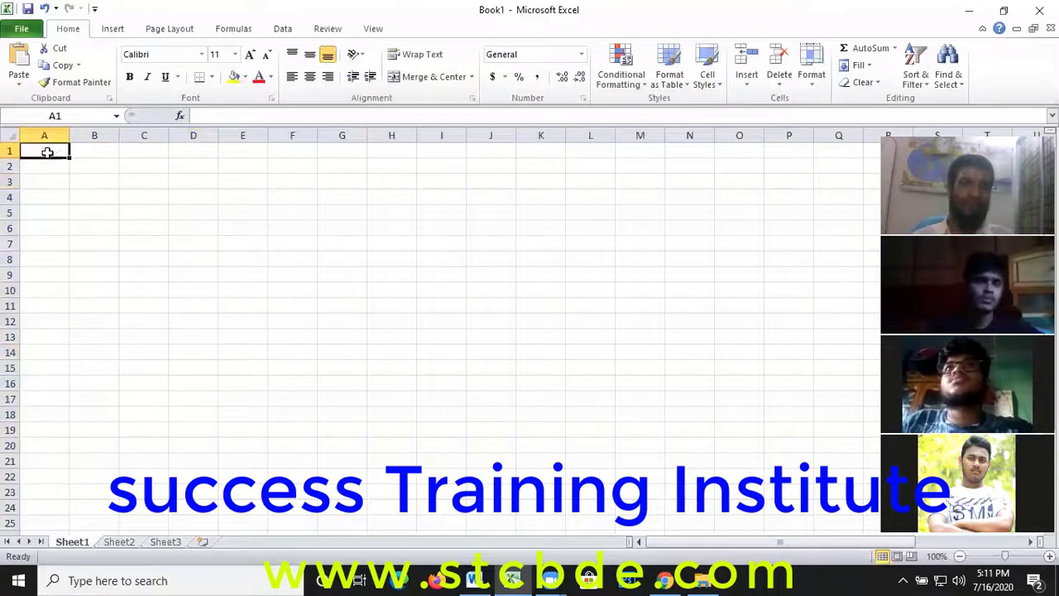
- Enter sat in A1 and fill weekday names down column A to row 21
type("sat")
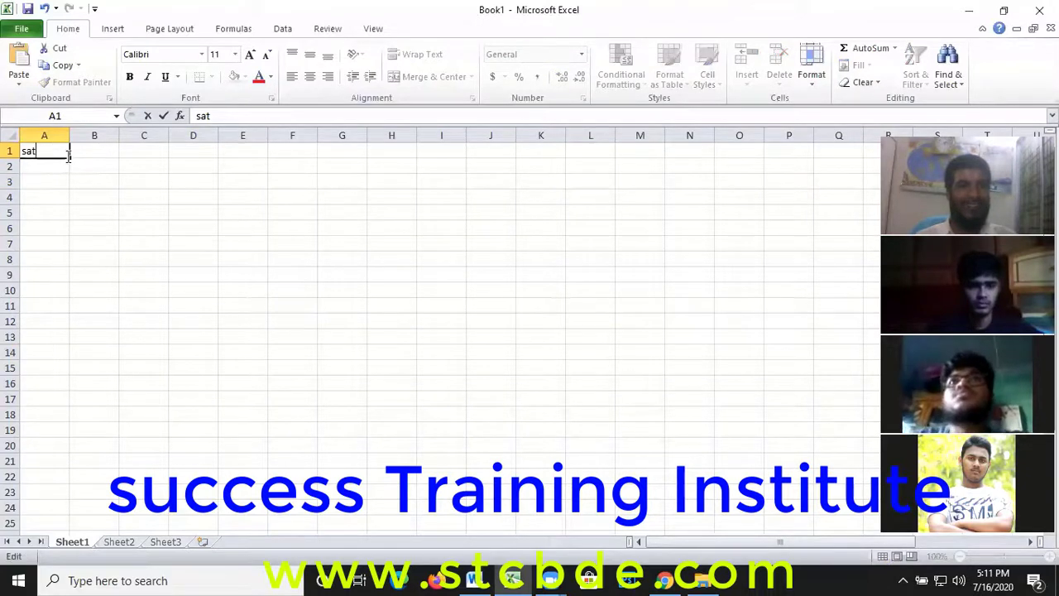
left_click_drag(70, 157, 78, 469)
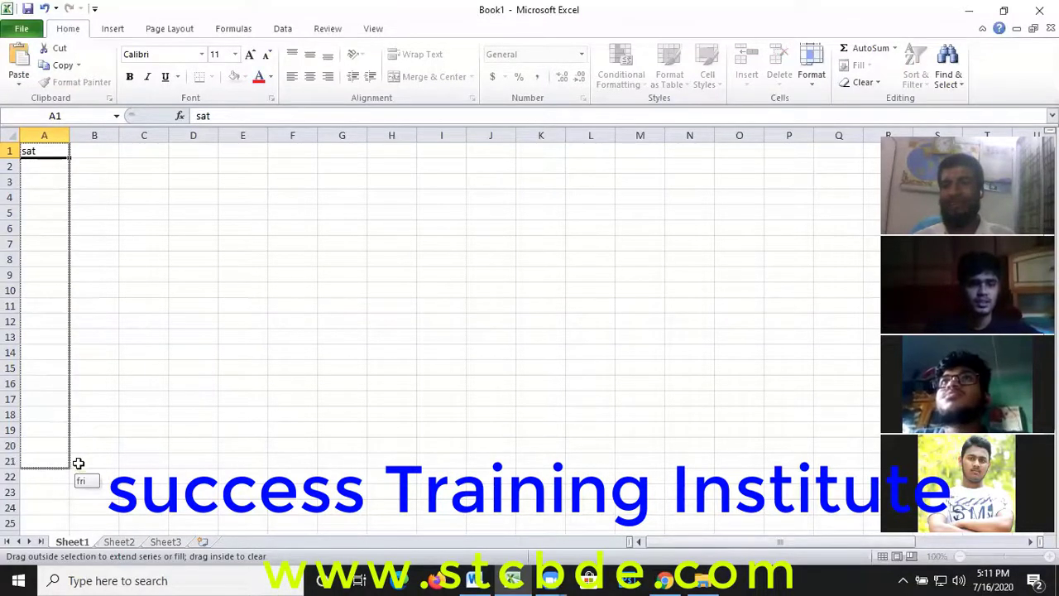
left_click_drag(78, 462, 78, 461)
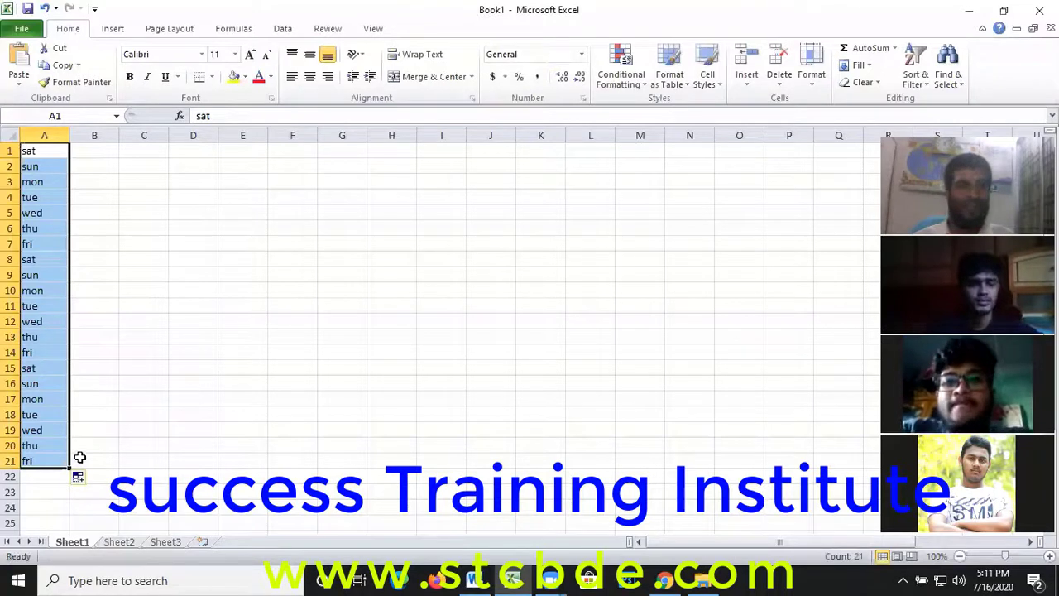
left_click(145, 273)
- Clear the days below sat and refill weekdays from sat down to row 14
left_click_drag(38, 167, 42, 463)
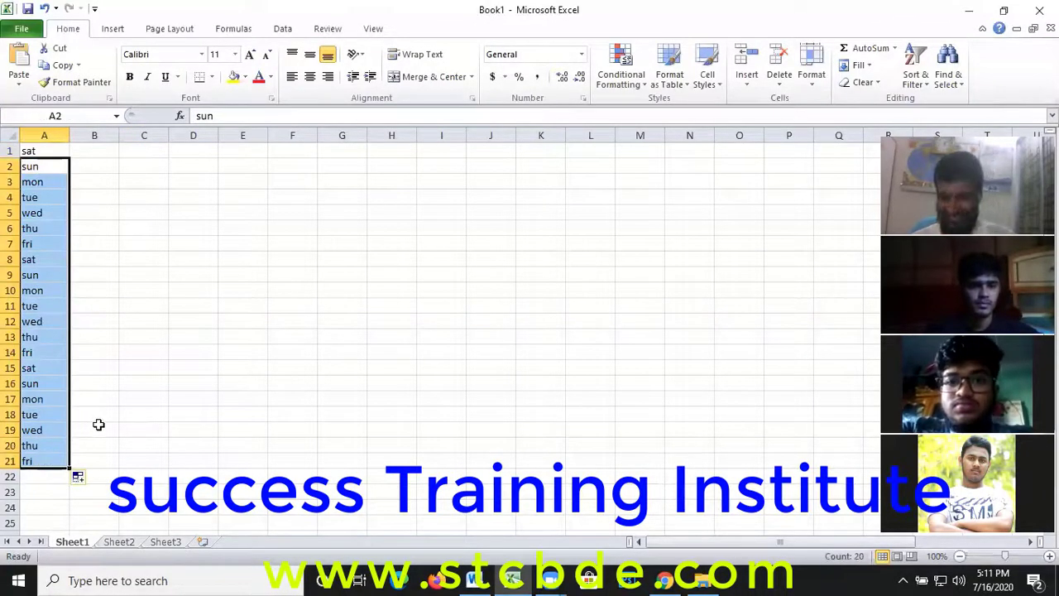
key("Delete")
left_click(88, 163)
left_click(37, 152)
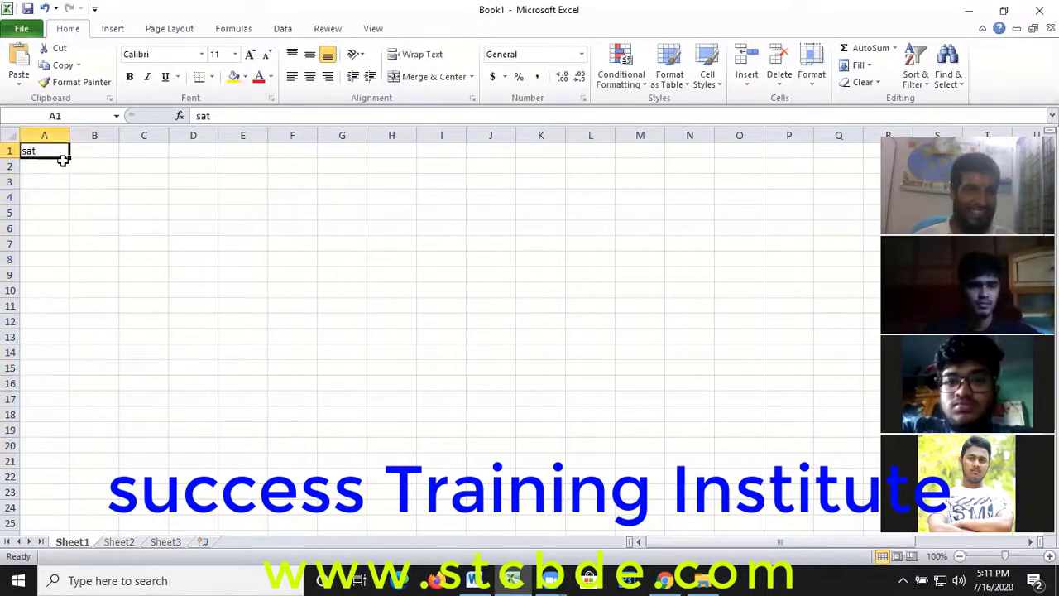
left_click_drag(69, 157, 58, 367)
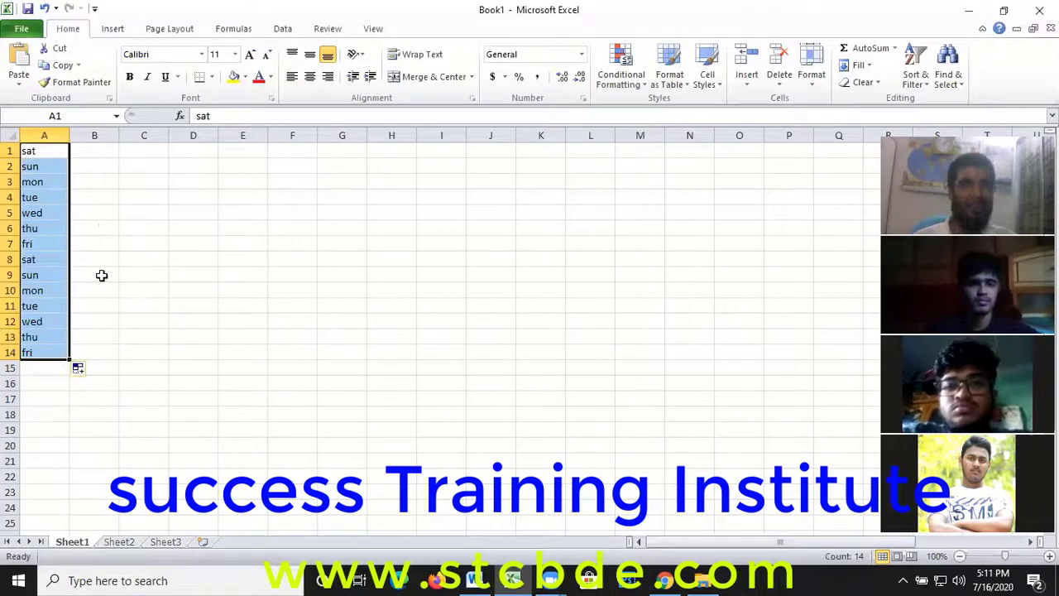
left_click(126, 229)
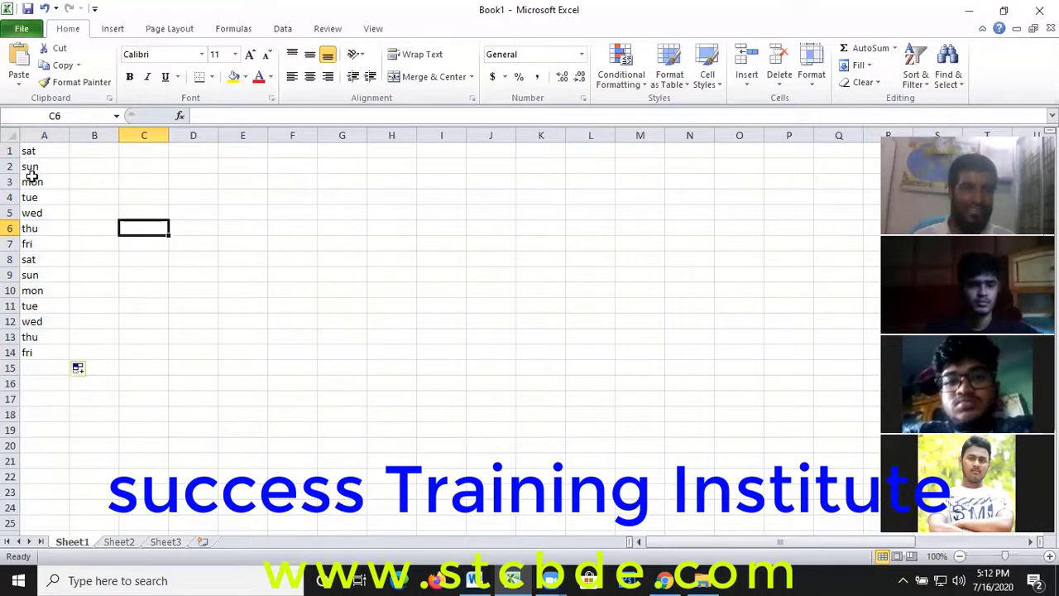
- Clear every day name after sat and sun in column A
left_click_drag(31, 176, 36, 369)
key("Delete")
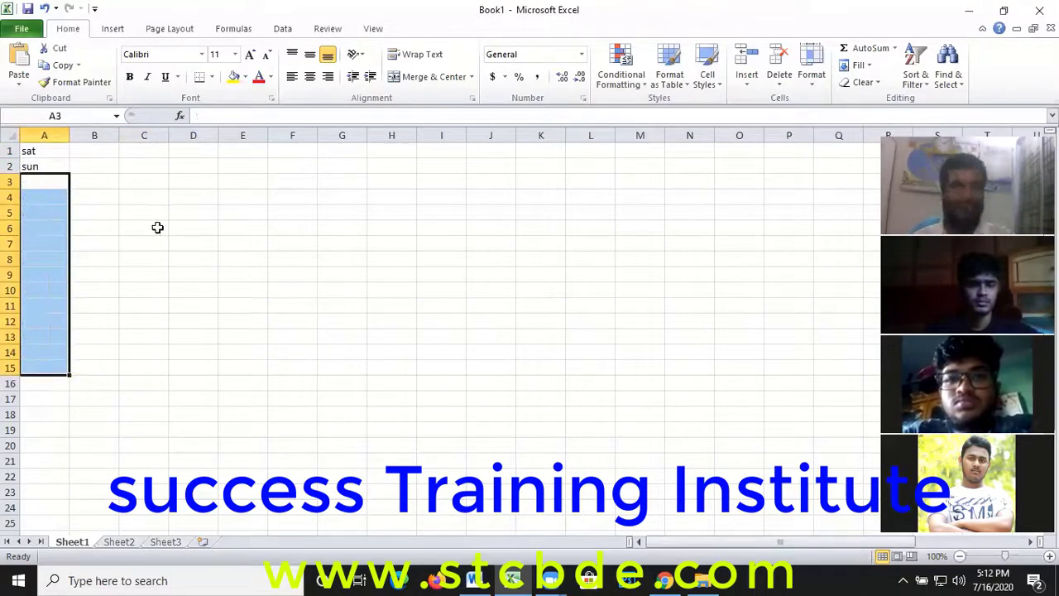
left_click_drag(154, 214, 154, 198)
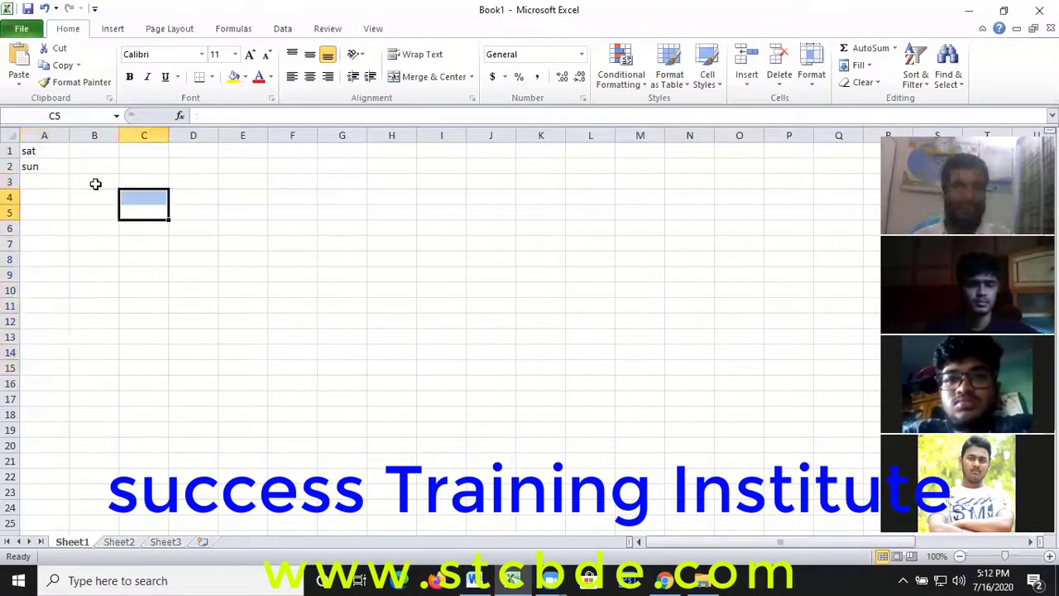
left_click(42, 156)
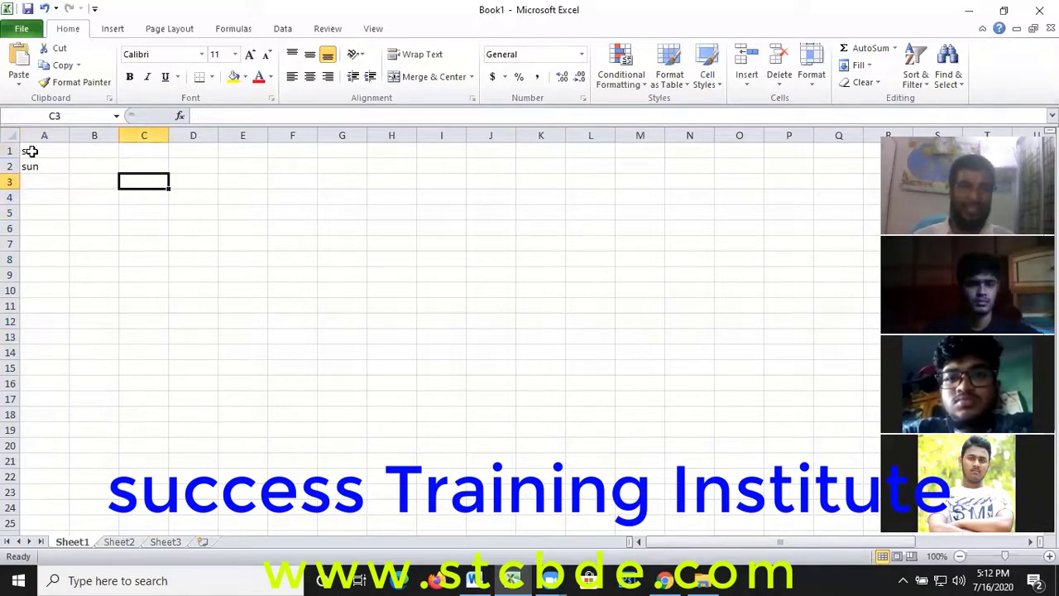
- Extend sat and sun as a day series to row 18, then delete it
left_click_drag(28, 151, 33, 165)
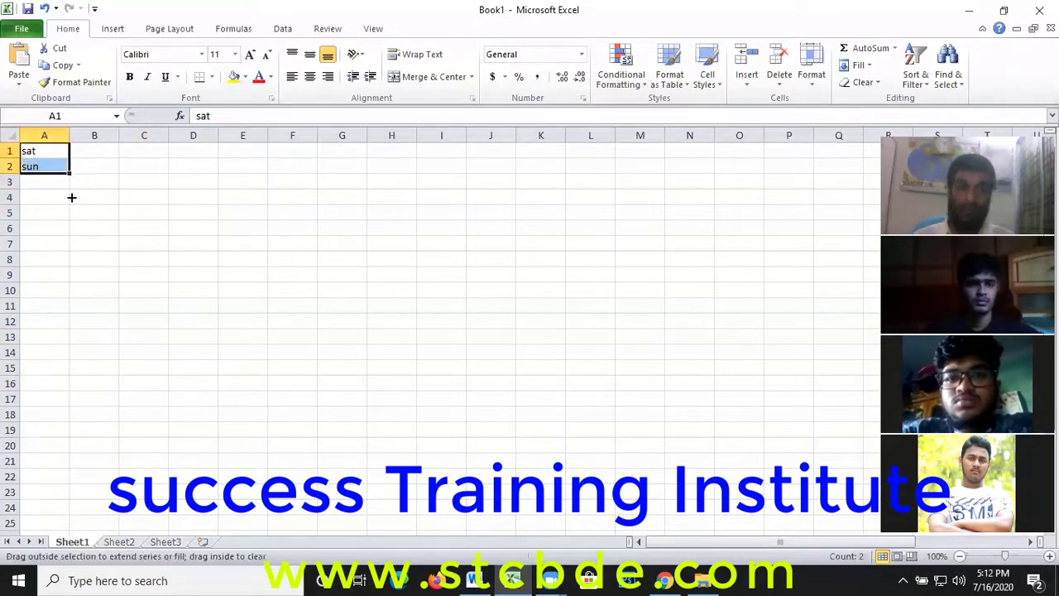
left_click_drag(70, 170, 70, 424)
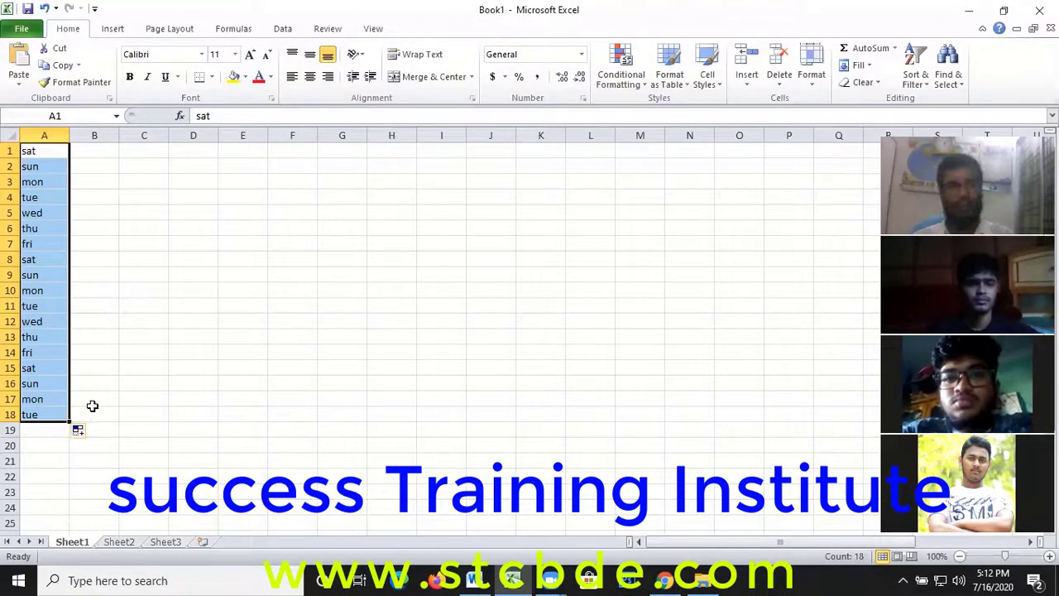
key("Delete")
left_click(54, 151)
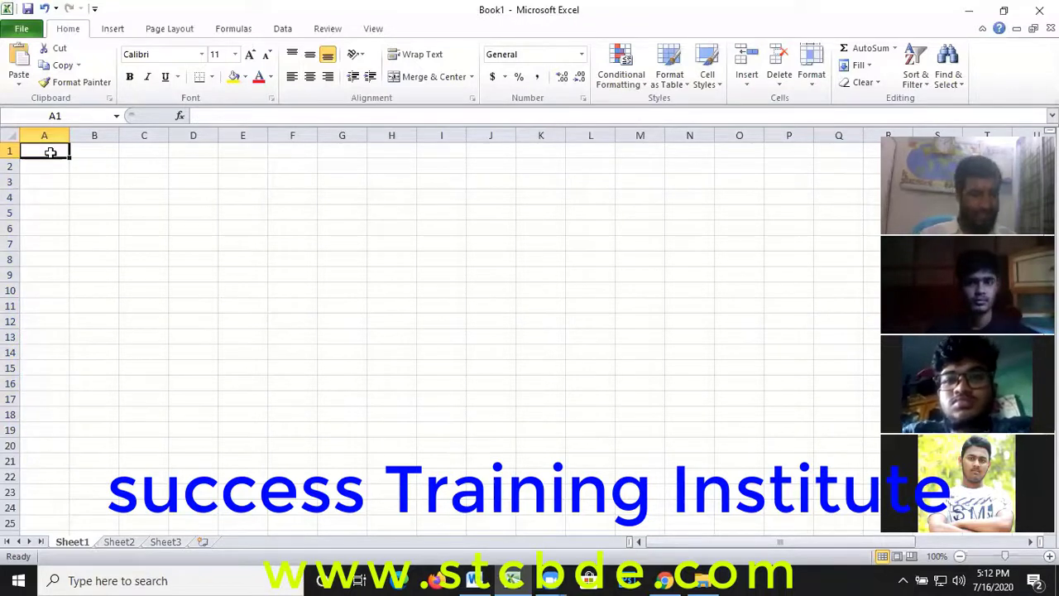
- Enter jan in A1 and feb in B1
type("ja")
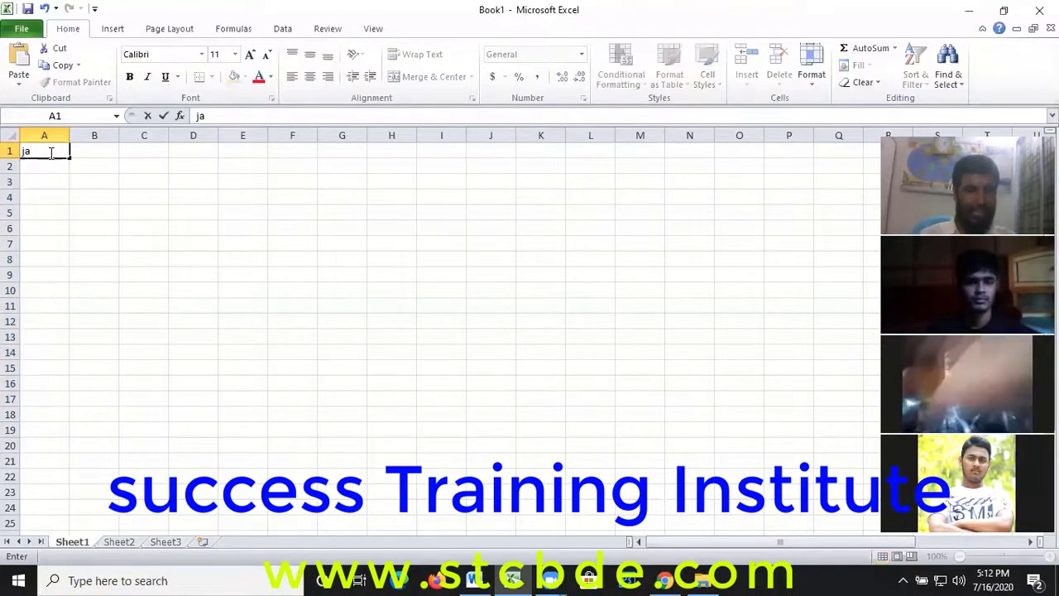
type("n")
left_click(92, 152)
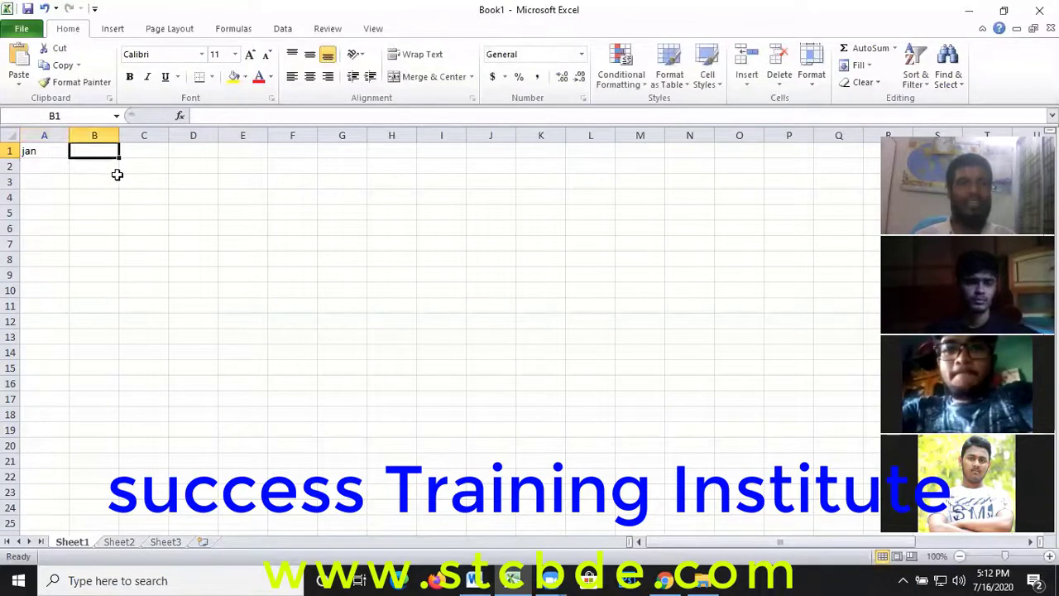
type("feb")
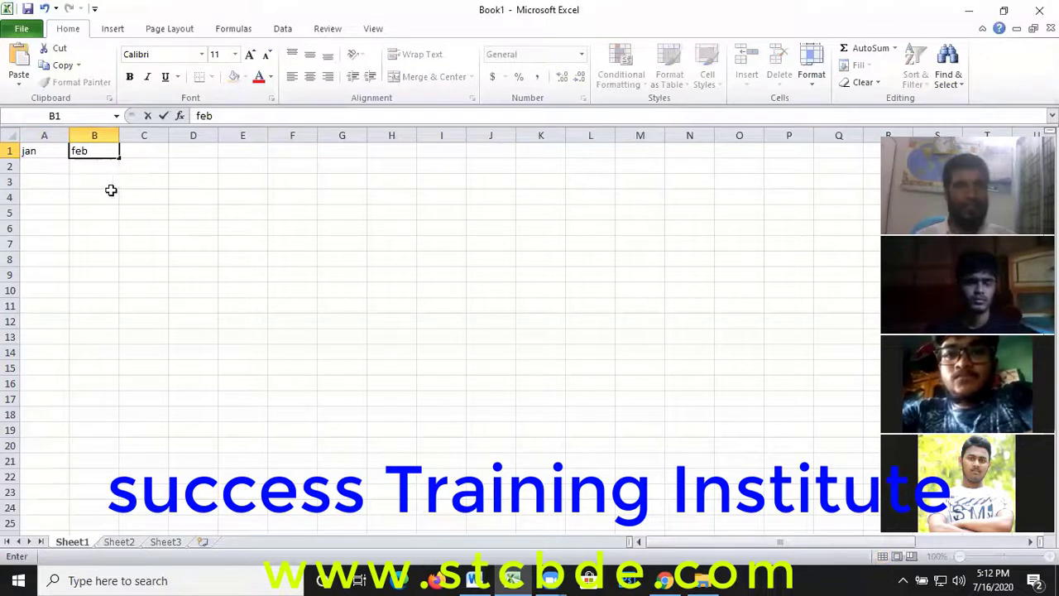
left_click(136, 196)
- Fill month names across row 1 to column N, then clear them
left_click_drag(40, 153, 124, 156)
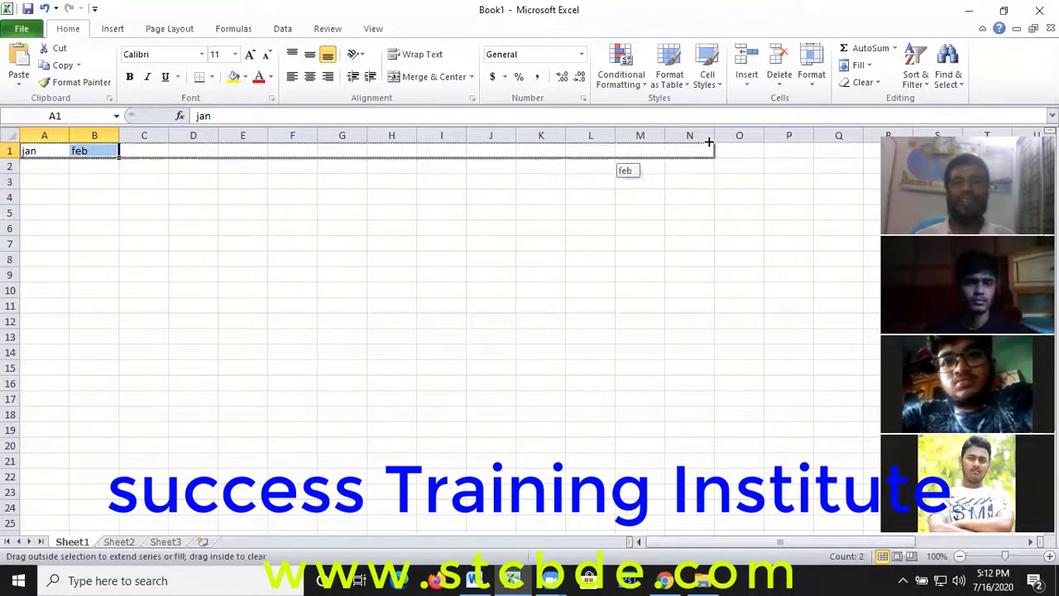
left_click_drag(120, 156, 712, 155)
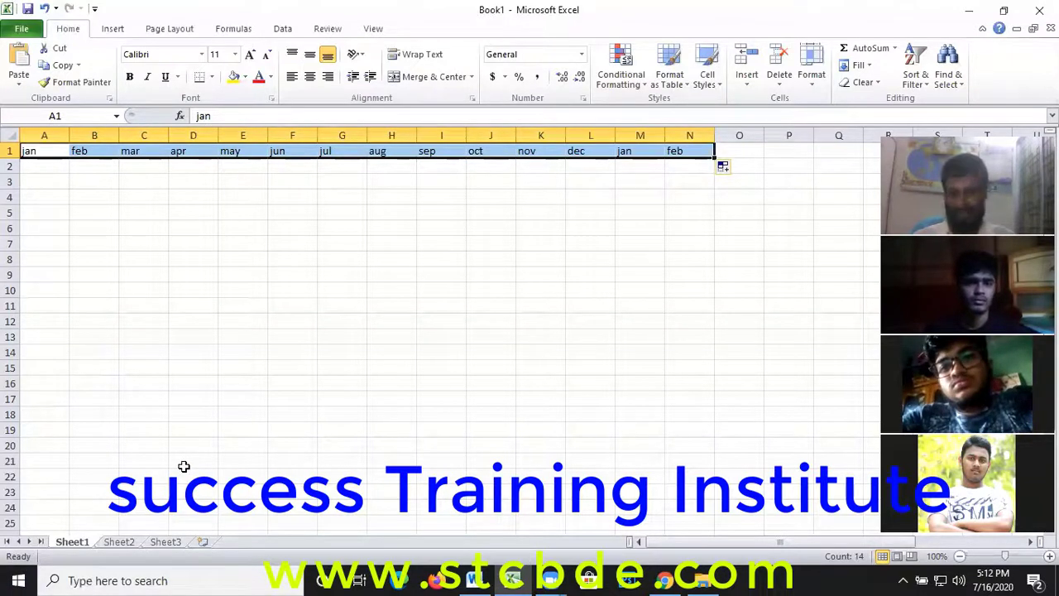
key("Delete")
left_click(207, 428)
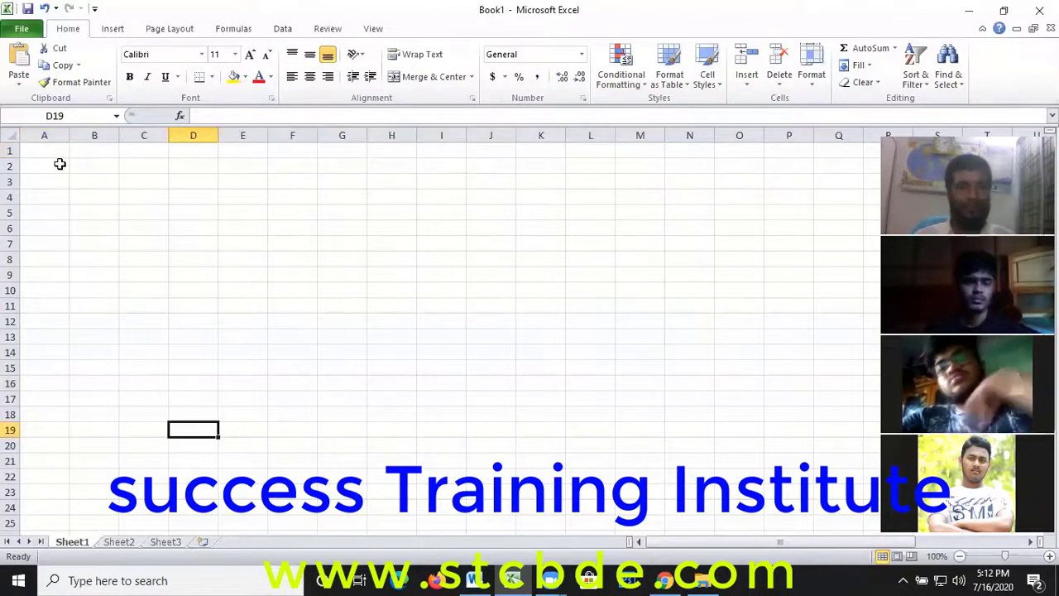
- Enter the year 2005 in cell A1
left_click(44, 150)
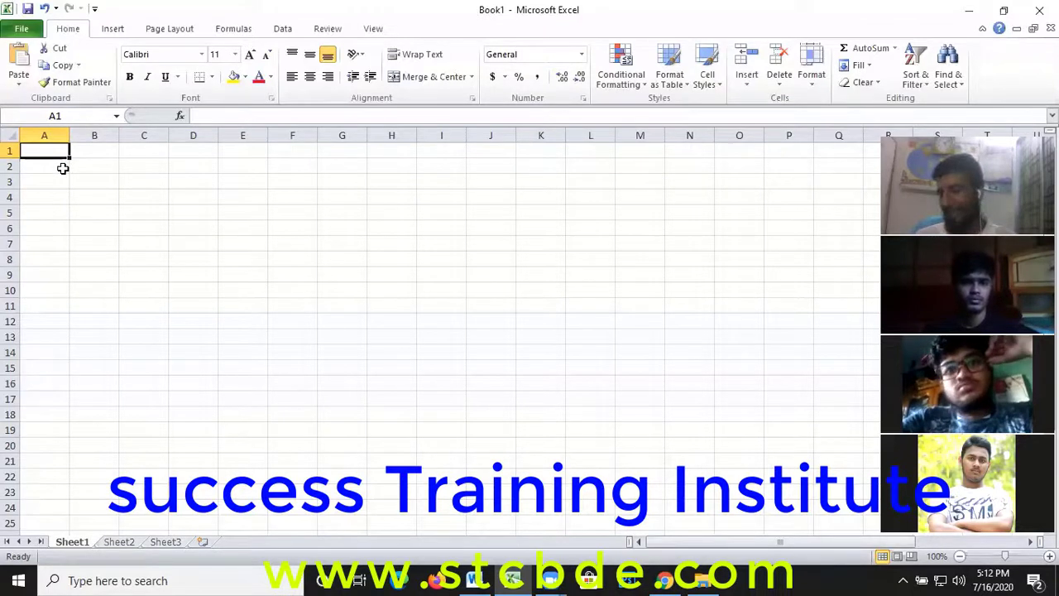
type("1")
key("BackSpace")
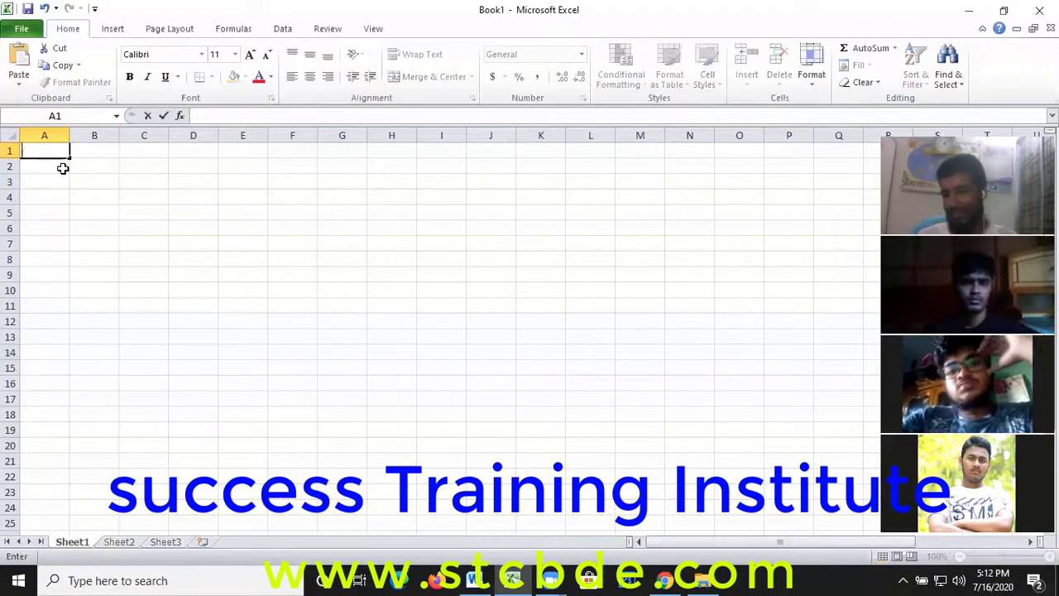
type("2005")
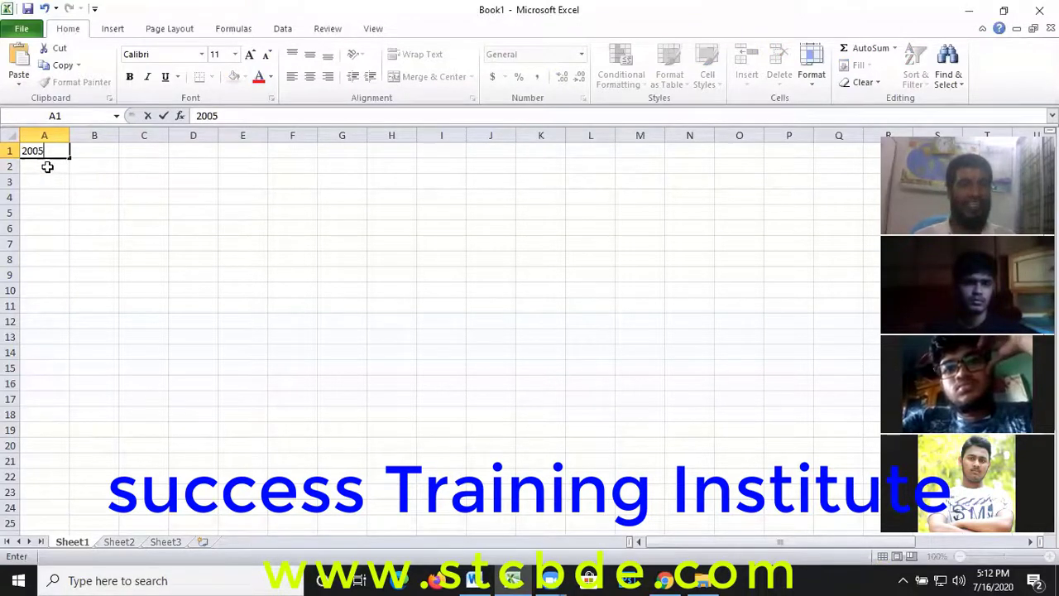
key("Return")
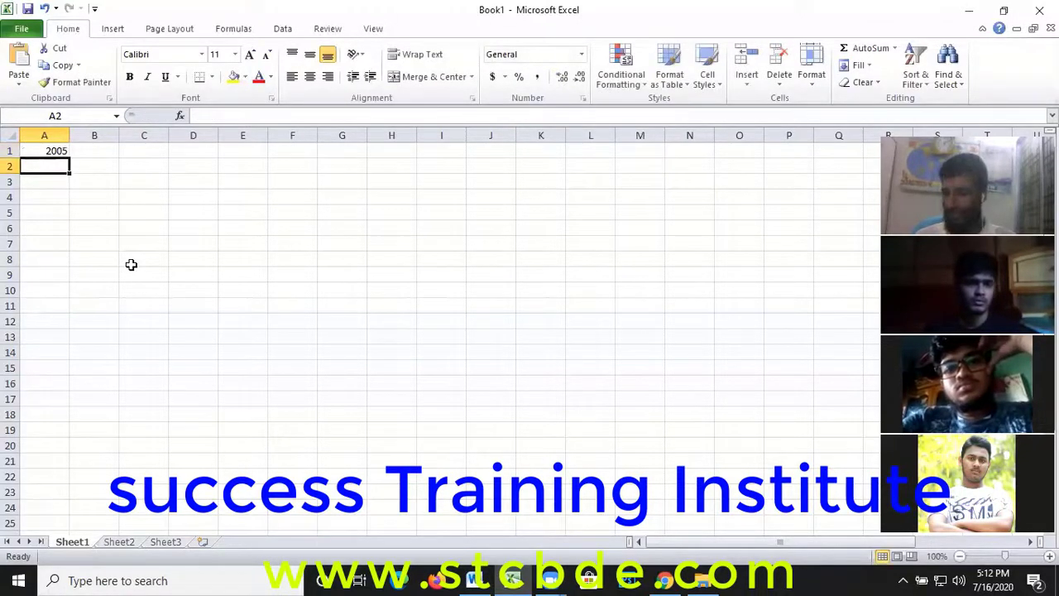
- Enter 2006 in cell A2, correcting the mistyped value
type("206")
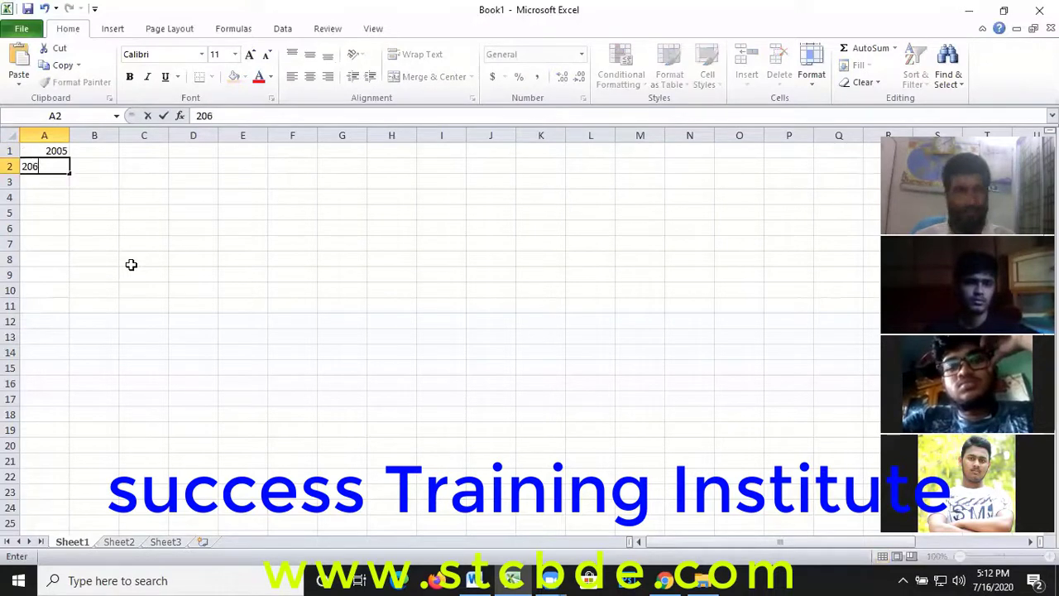
key("ctrl+Return")
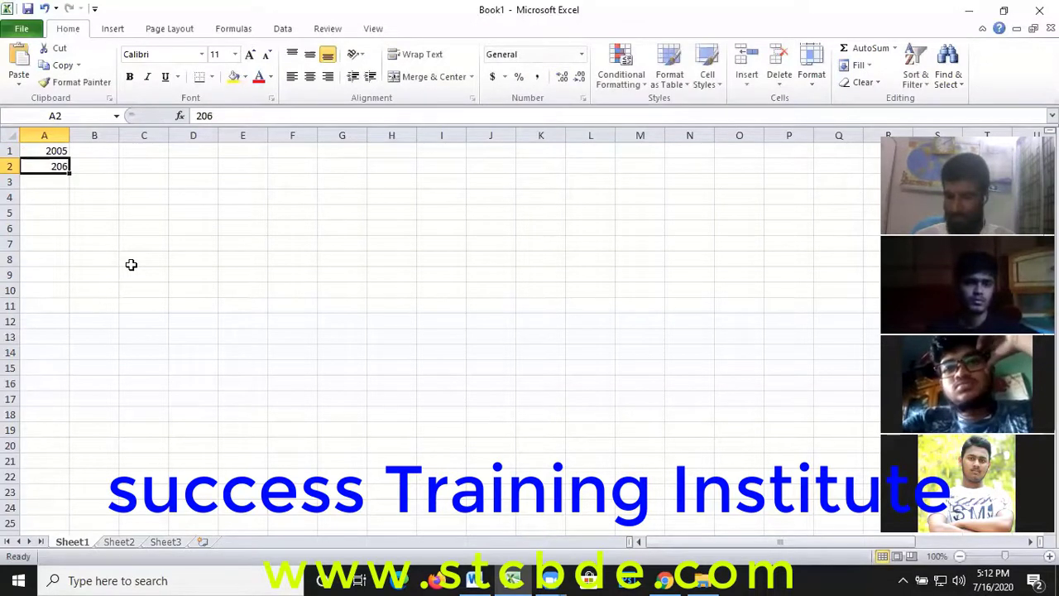
type("0")
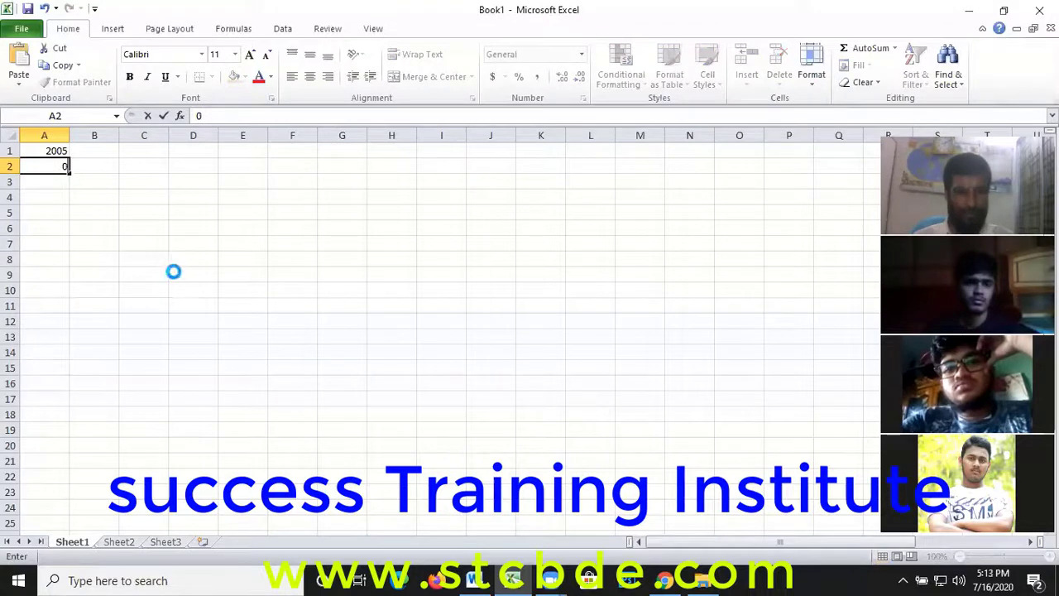
key("BackSpace")
type("206")
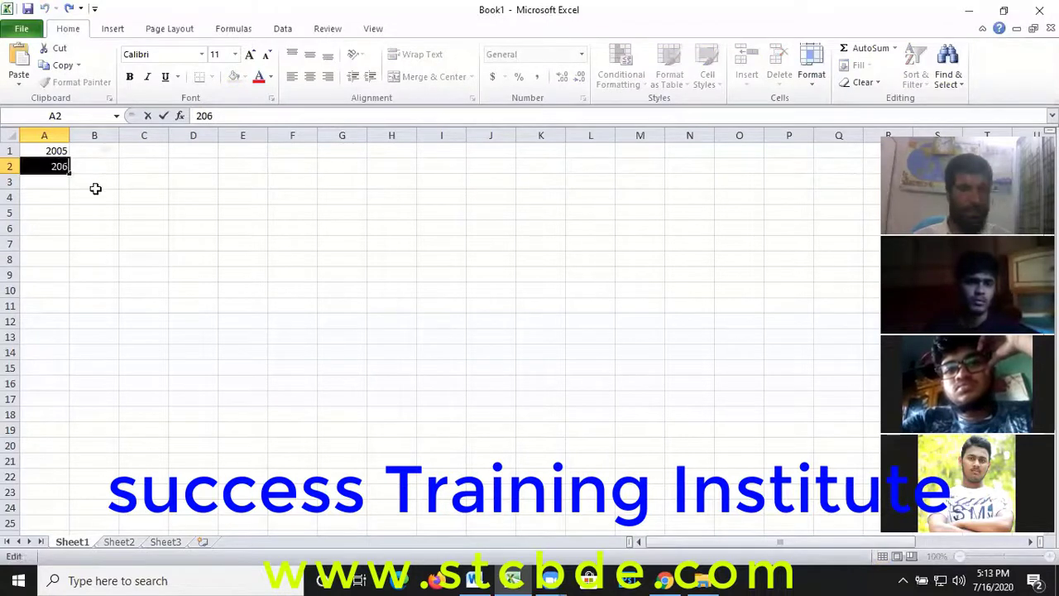
left_click(66, 168)
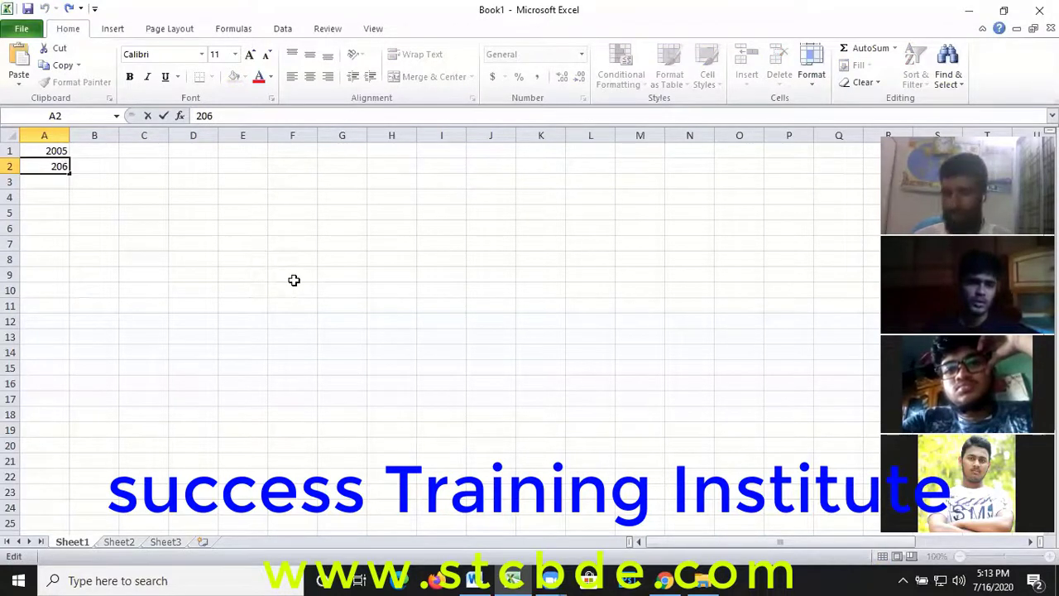
left_click(87, 199)
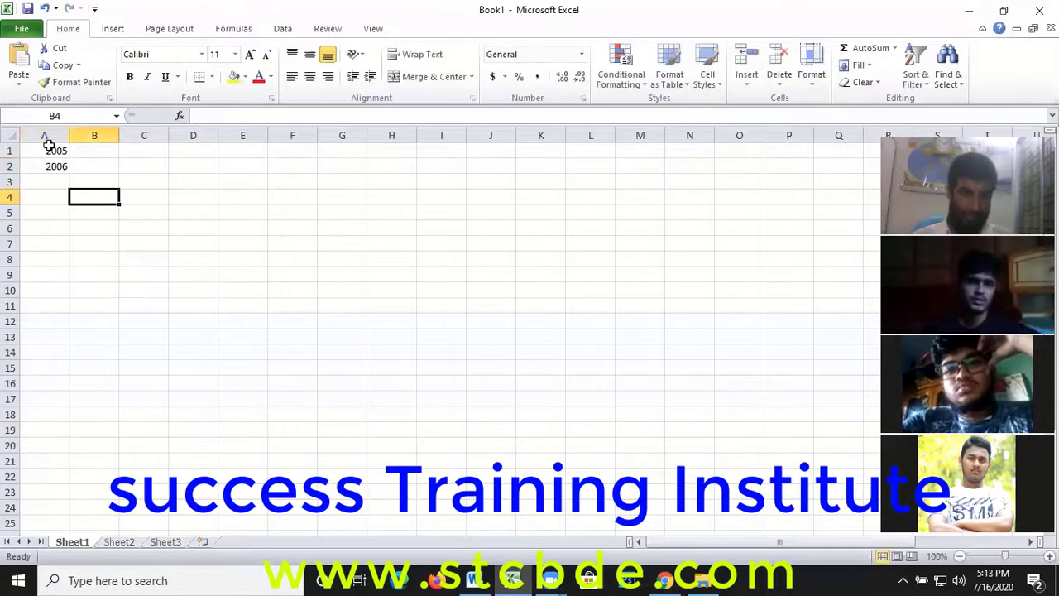
- Fill years from 2005 down to 2021 in column A, then delete them
mouse_move(48, 148)
left_mouse_down()
mouse_move(58, 166)
mouse_move(55, 400)
left_mouse_up()
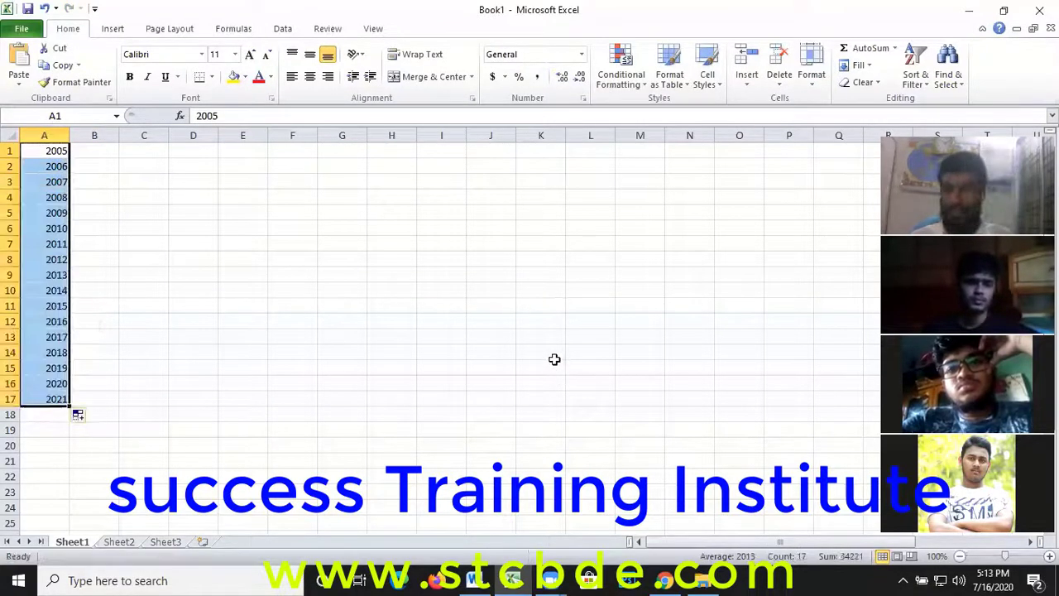
left_click(100, 151)
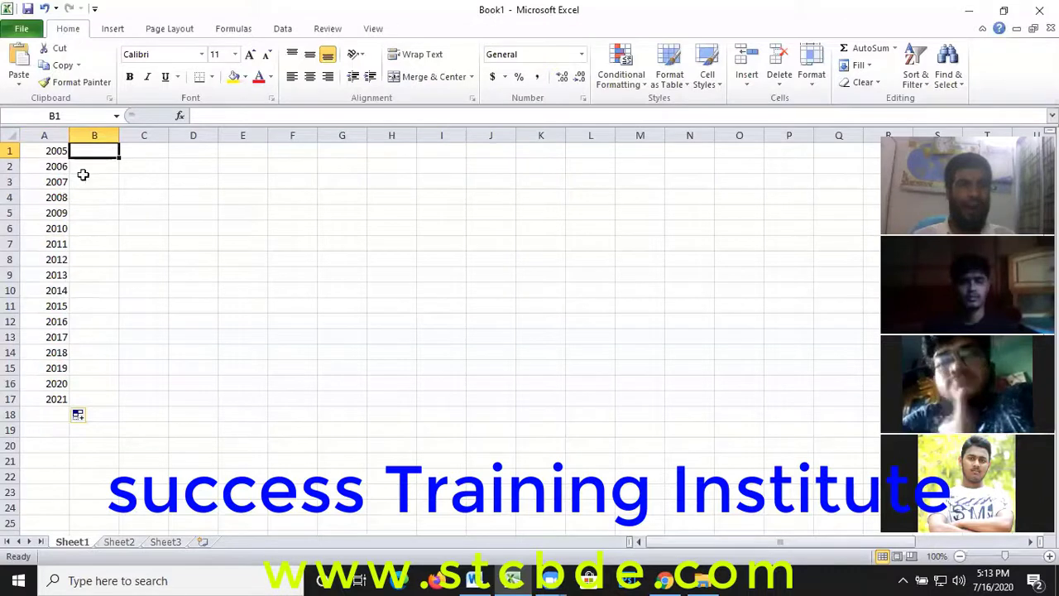
mouse_move(48, 154)
left_mouse_down()
mouse_move(75, 403)
mouse_move(58, 399)
left_mouse_up()
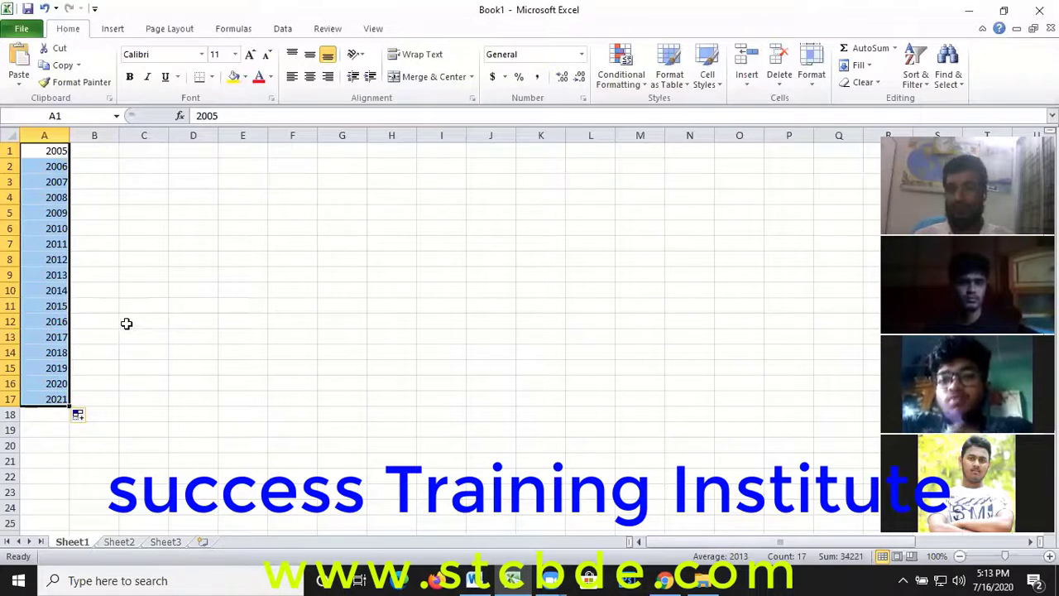
key("Delete")
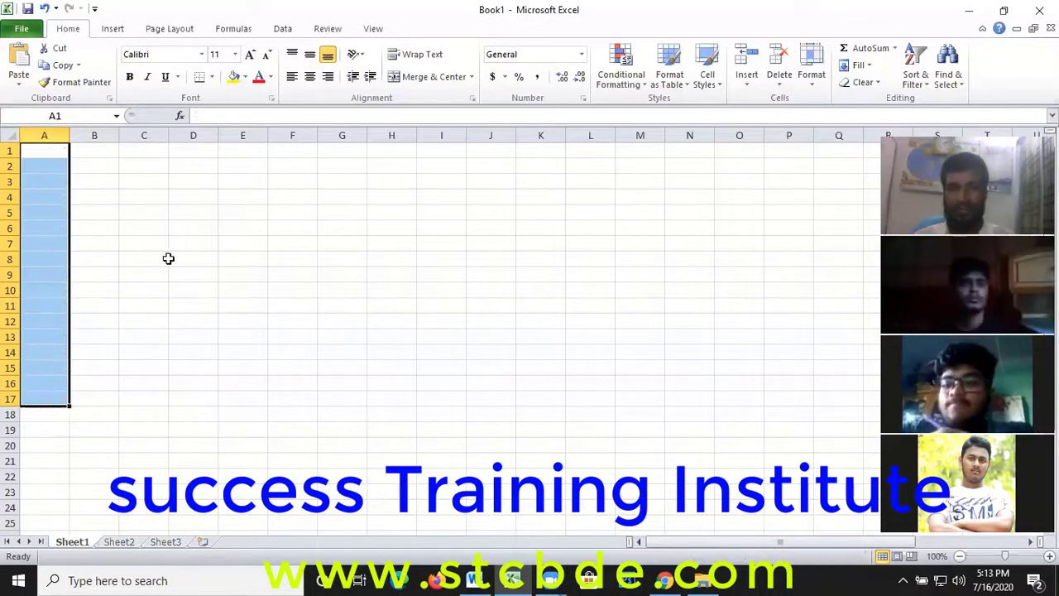
left_click(168, 258)
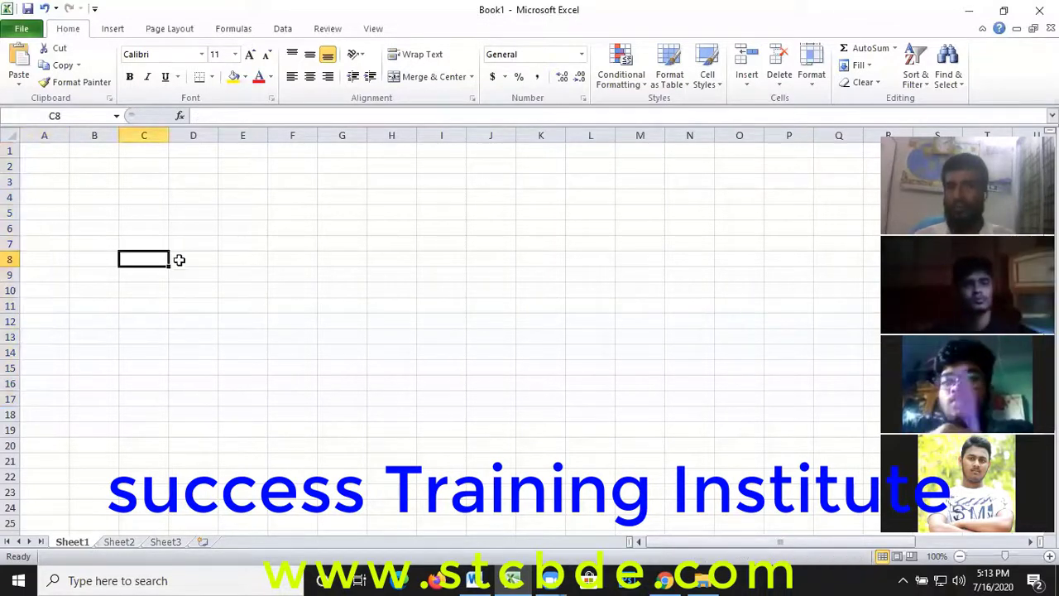
left_click(103, 161)
left_click_drag(46, 150, 145, 166)
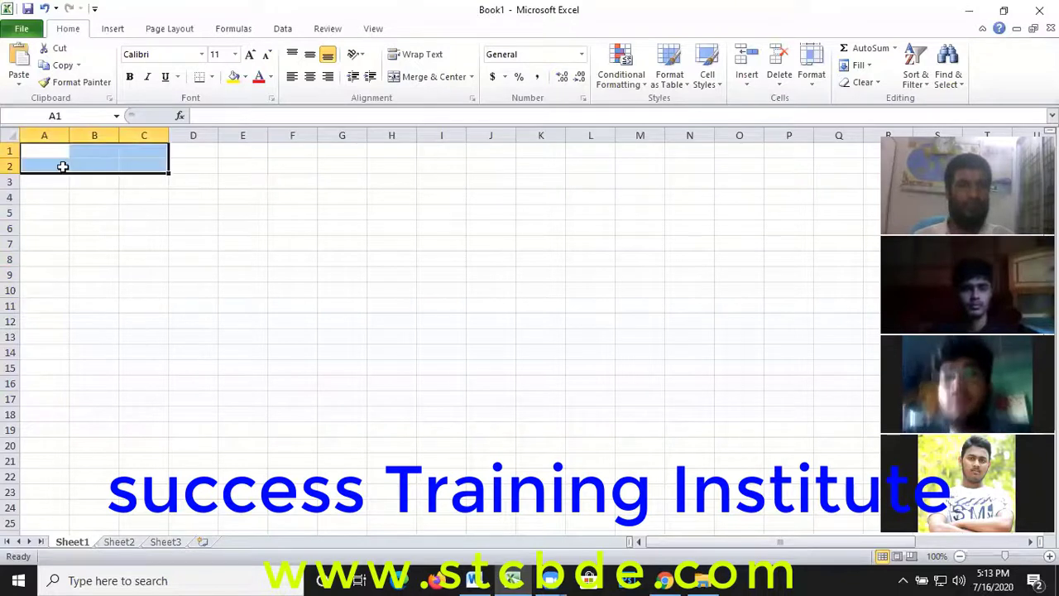
left_click(143, 290)
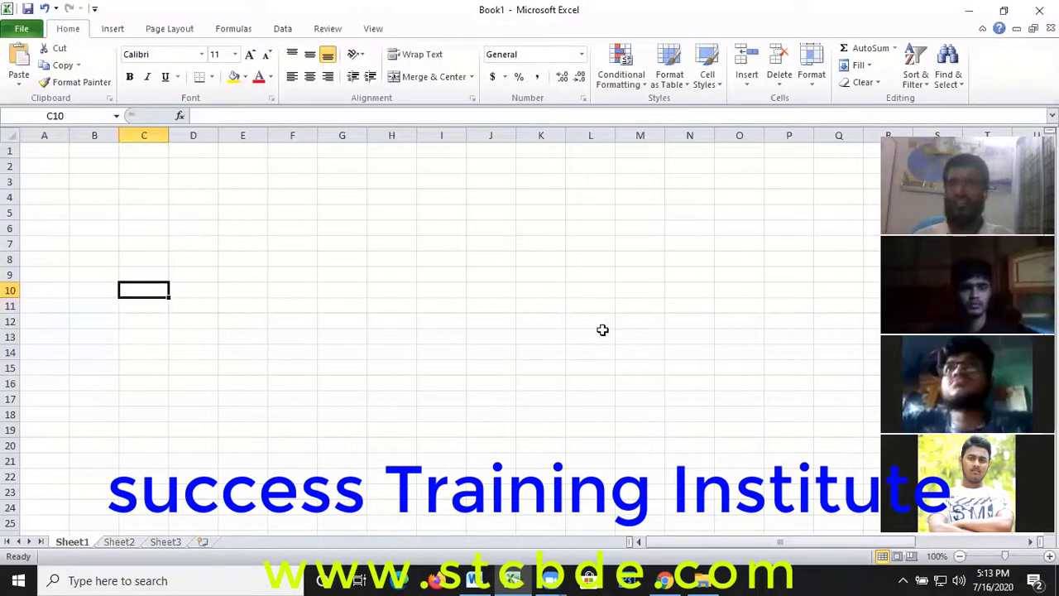
key("ctrl+Home")
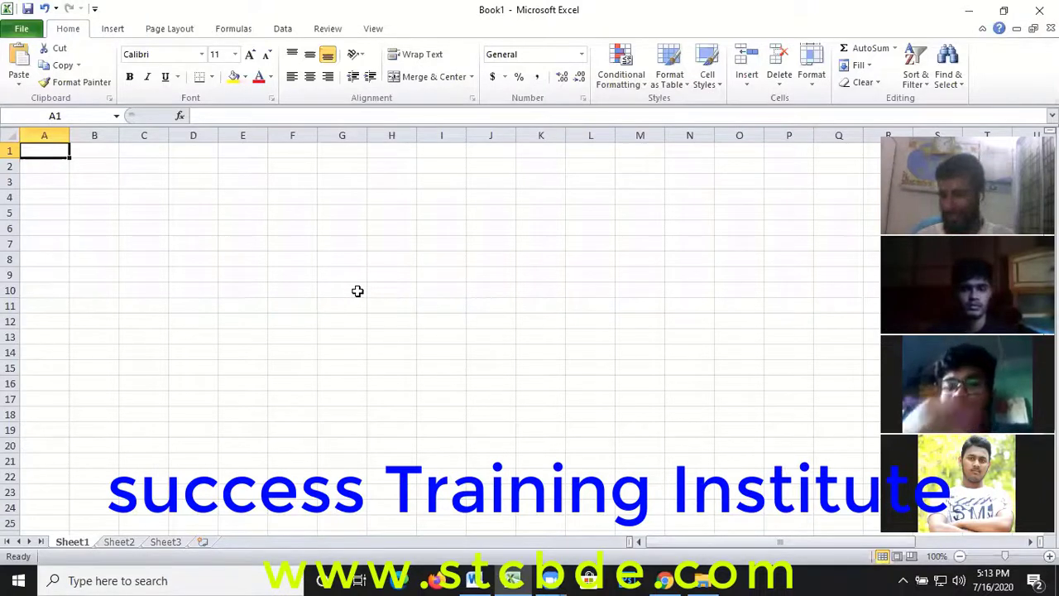
- Enter 20 in A1 and 10 in A2
type("20")
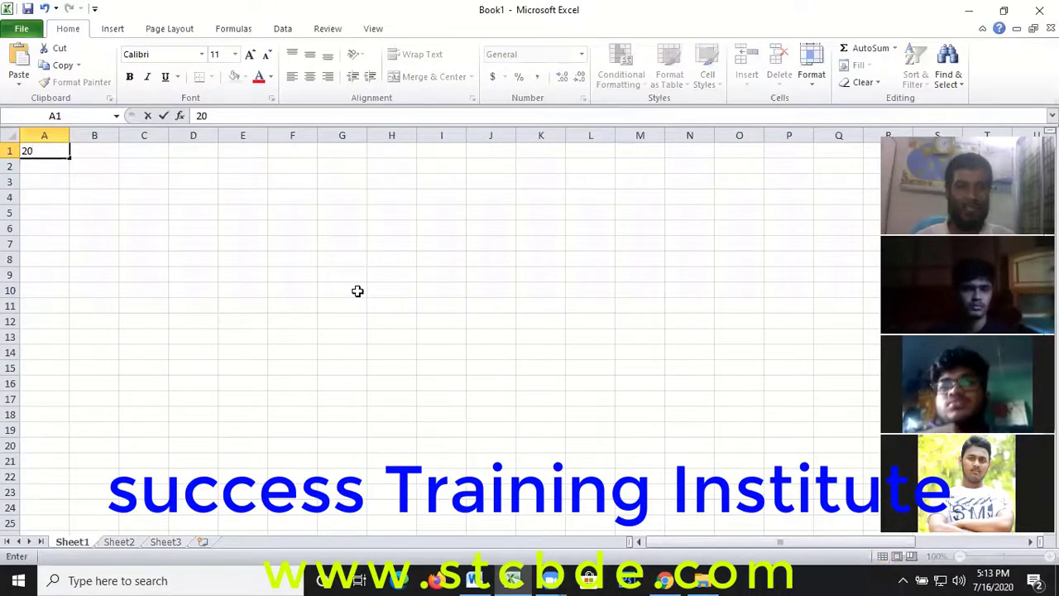
left_click(47, 164)
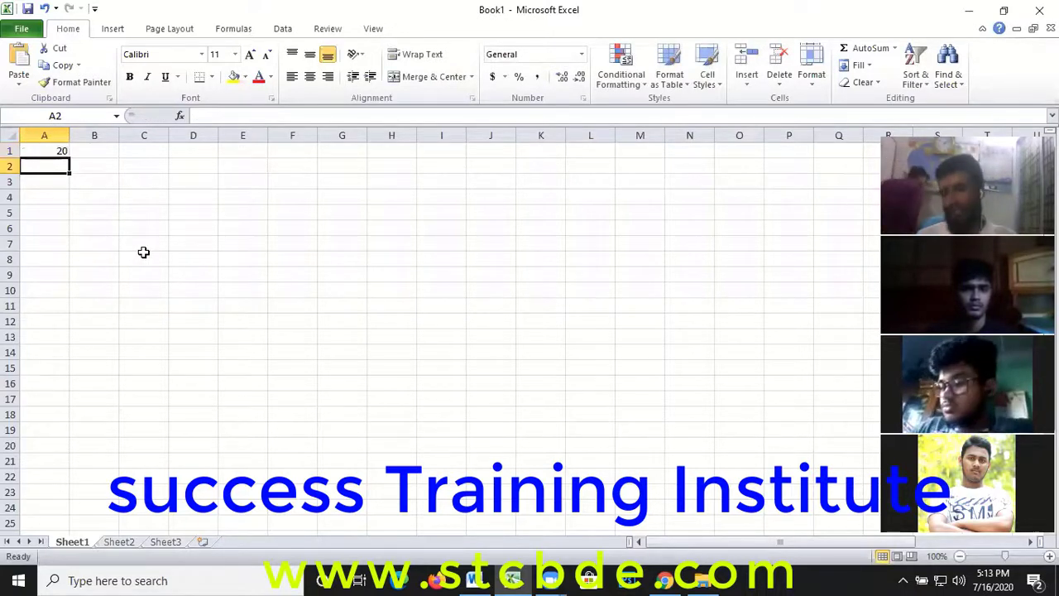
type("10")
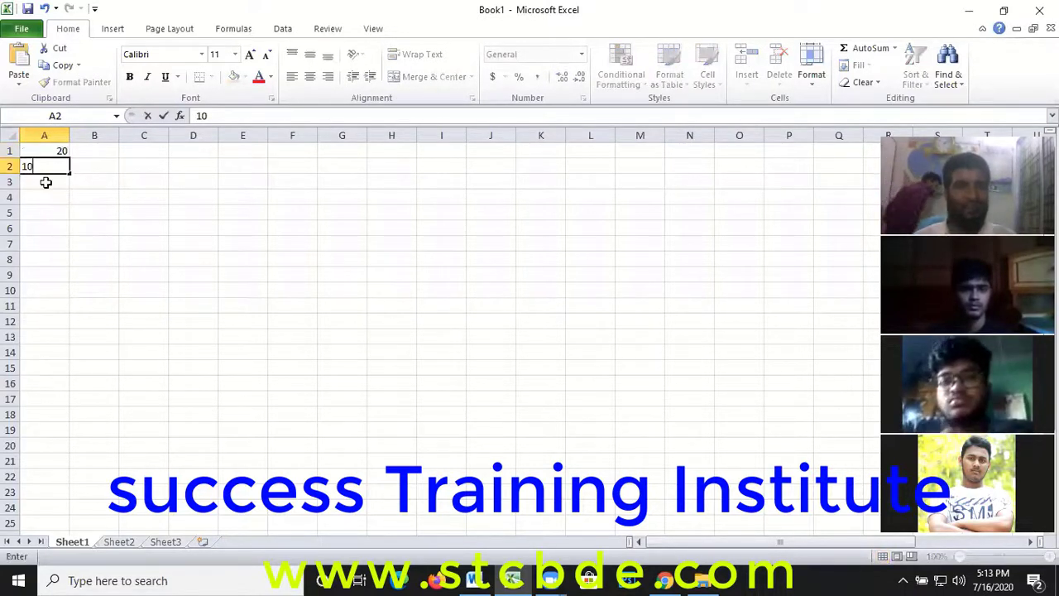
left_click(45, 182)
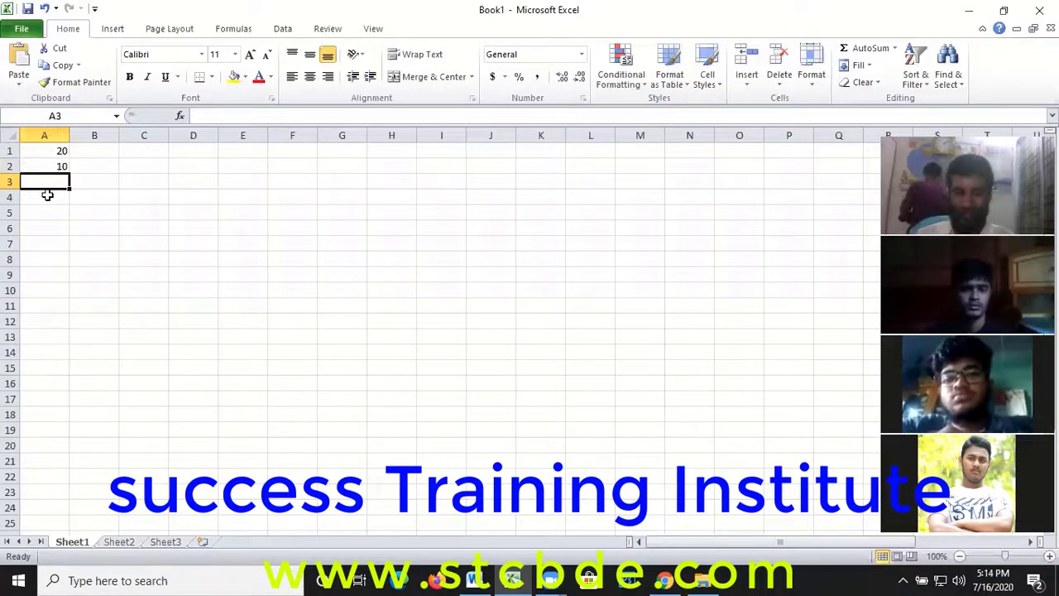
- Build =A1+A2 in A3 to show 30, then clear A3
type("=")
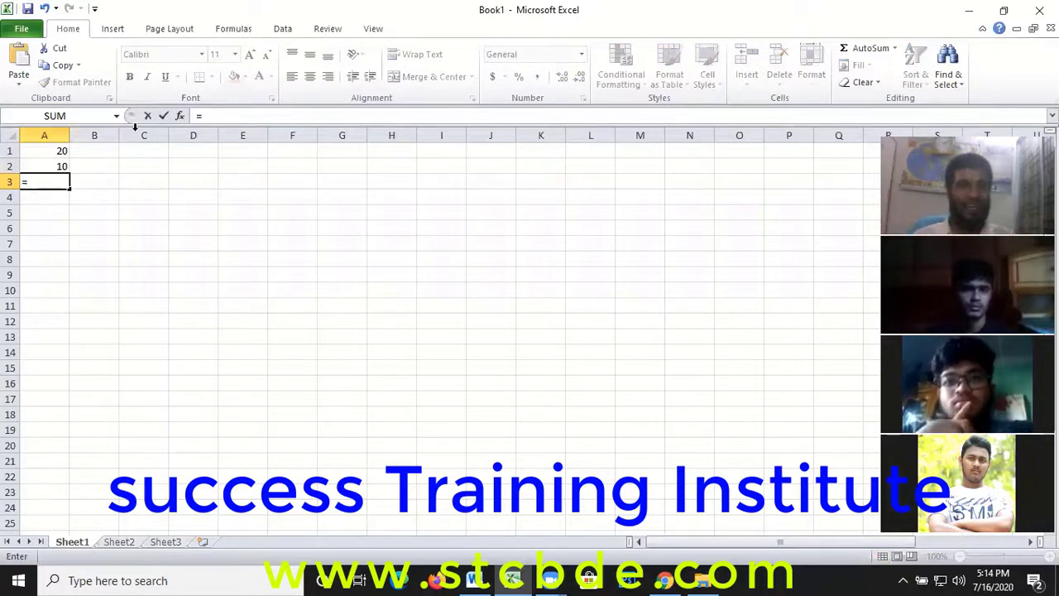
left_click(57, 151)
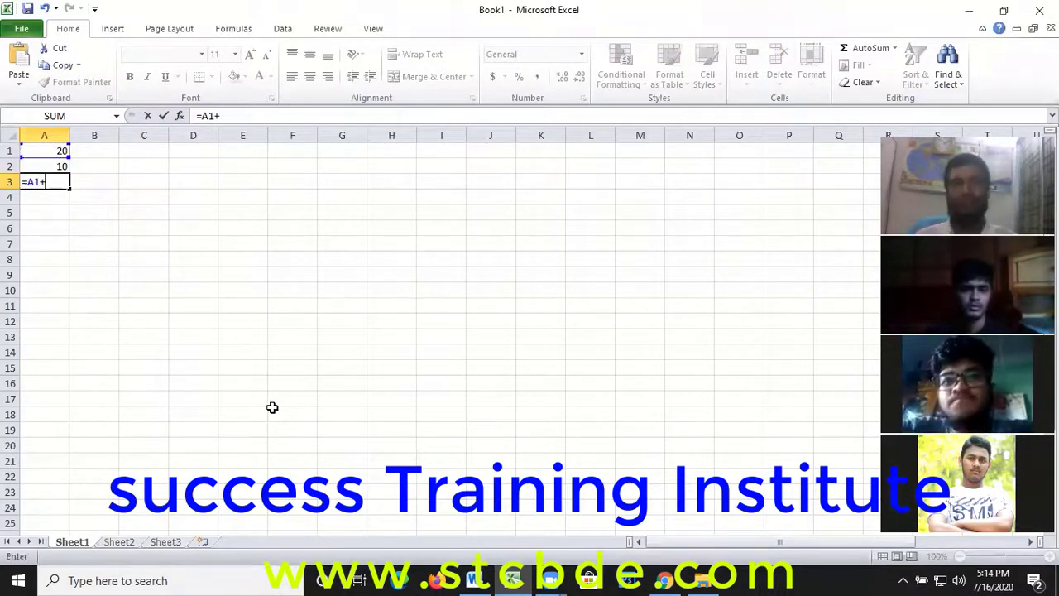
left_click(61, 165)
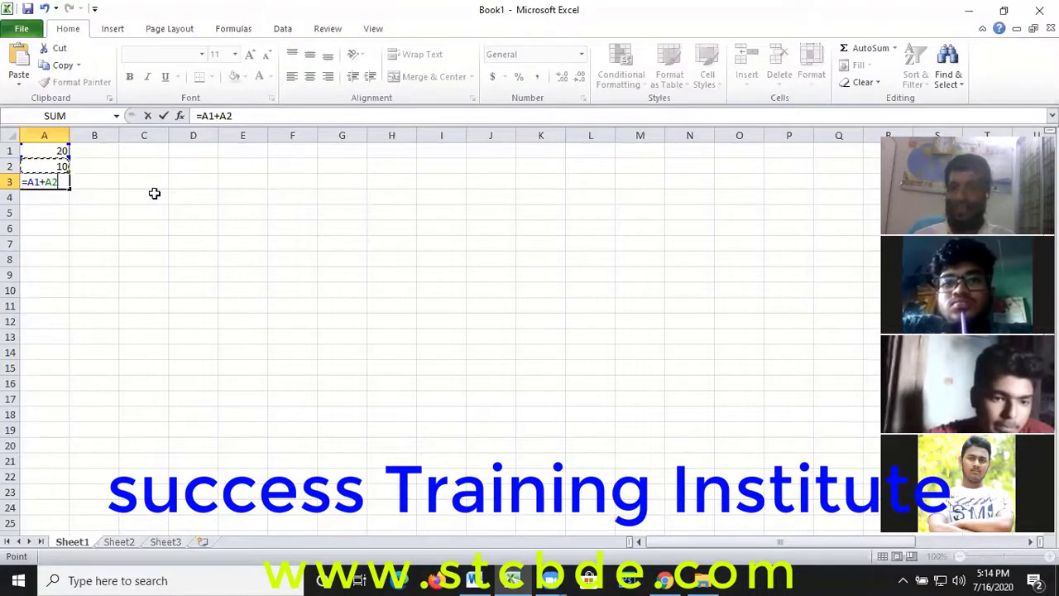
key("Return")
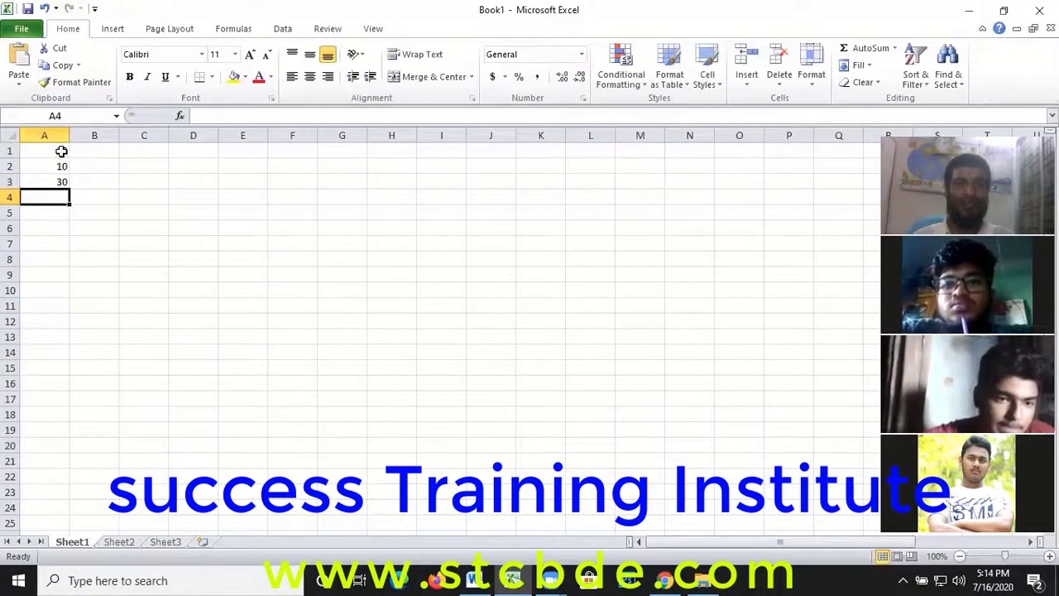
left_click(60, 182)
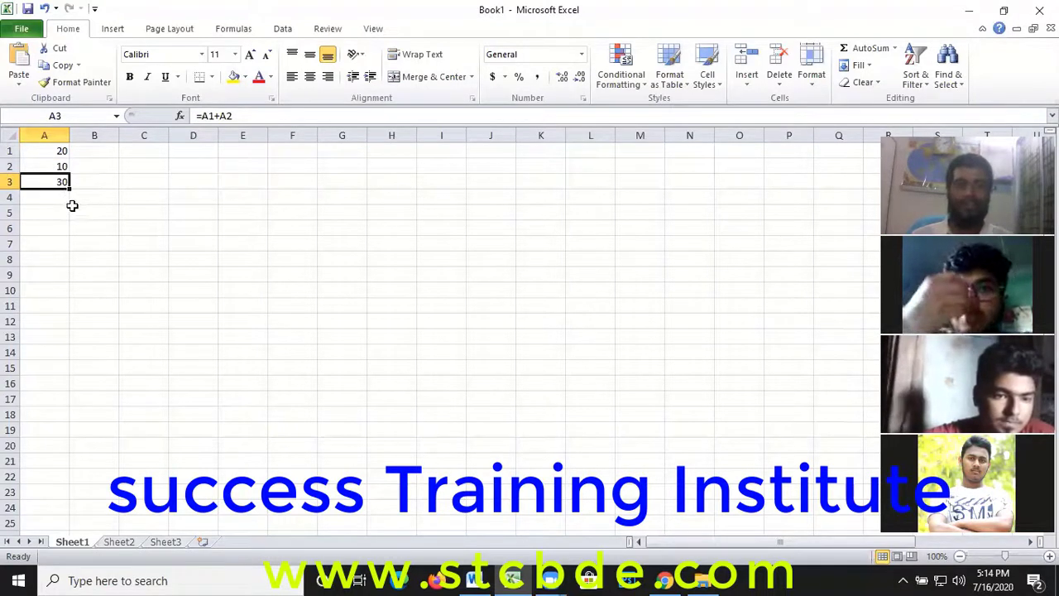
key("BackSpace")
- Check the emptied A3 and the values 20 and 10 in A1 and A2
left_click(88, 166)
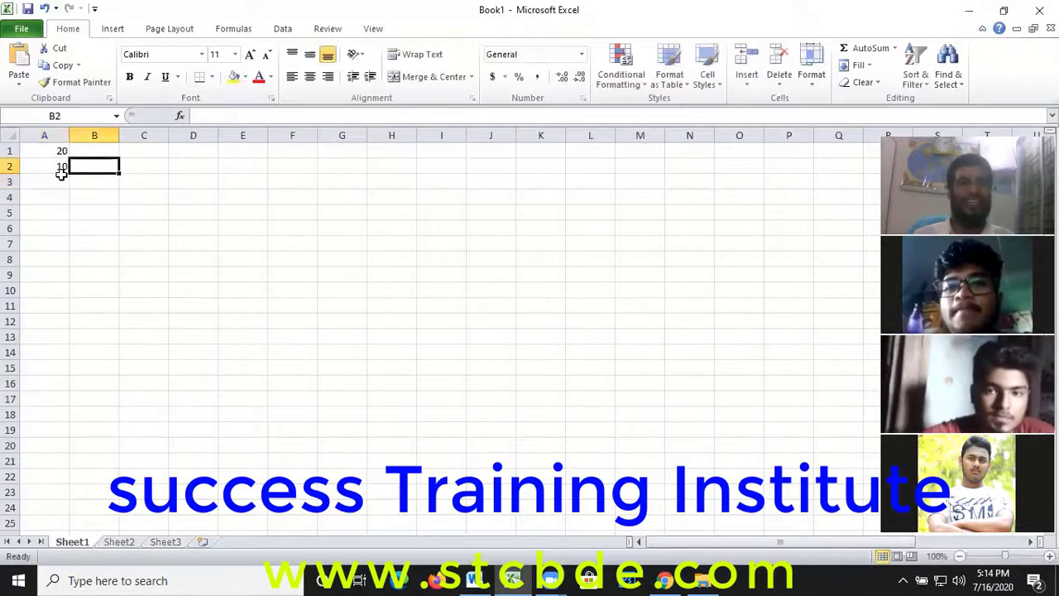
left_click(49, 182)
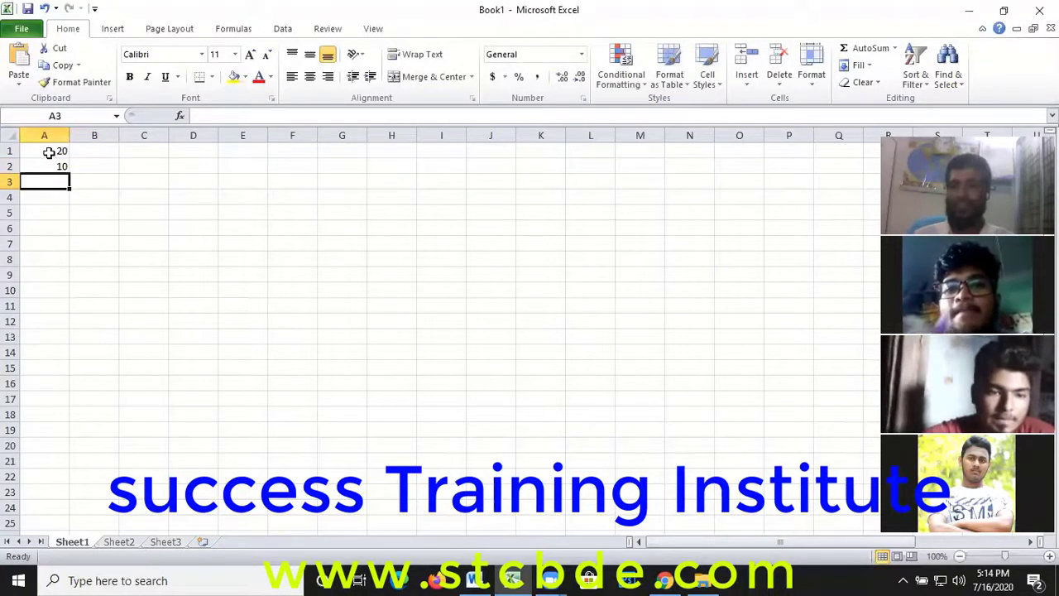
left_click(49, 152)
left_click(48, 165)
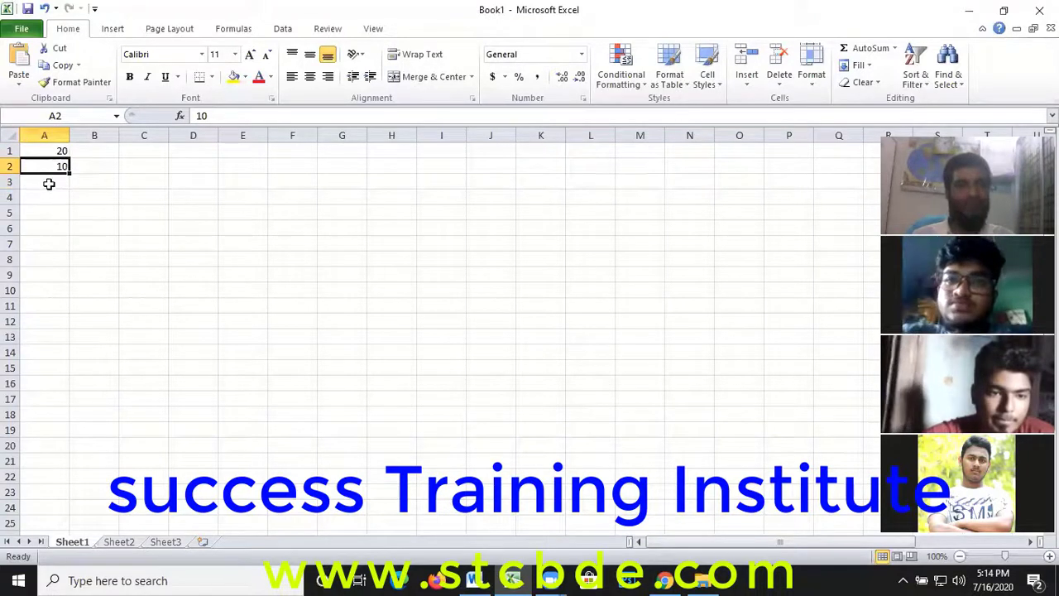
- Re-enter =A1+A2 in A3 to show 30, then select A1:A3
left_click(63, 186)
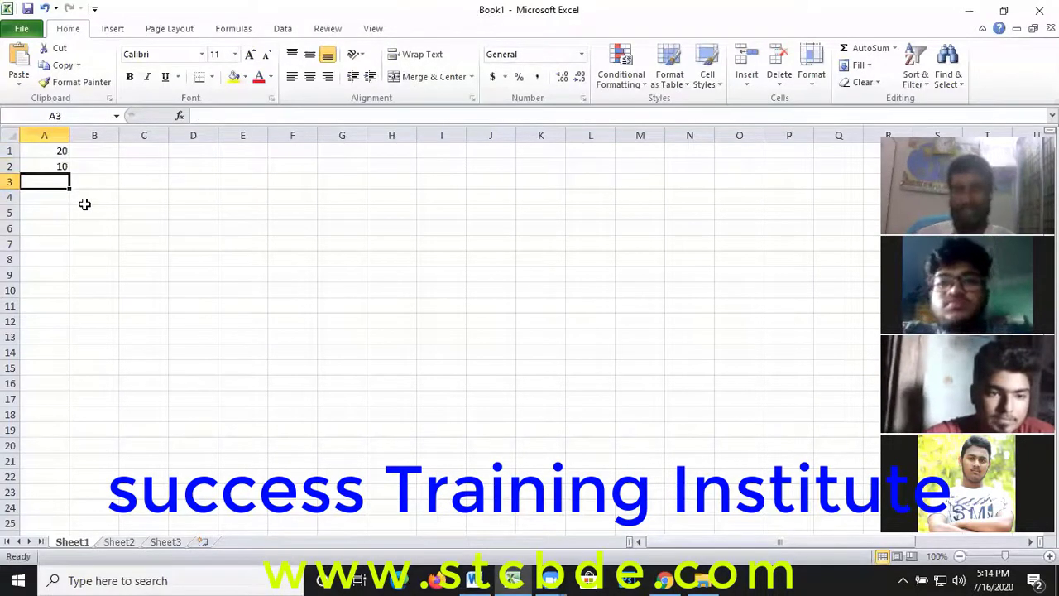
type("=")
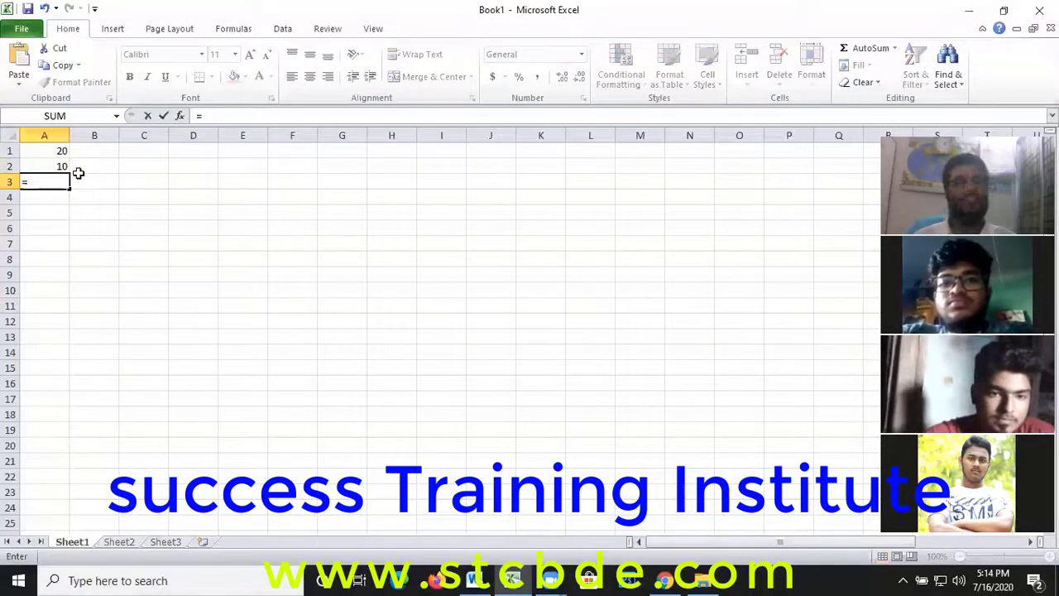
left_click(58, 150)
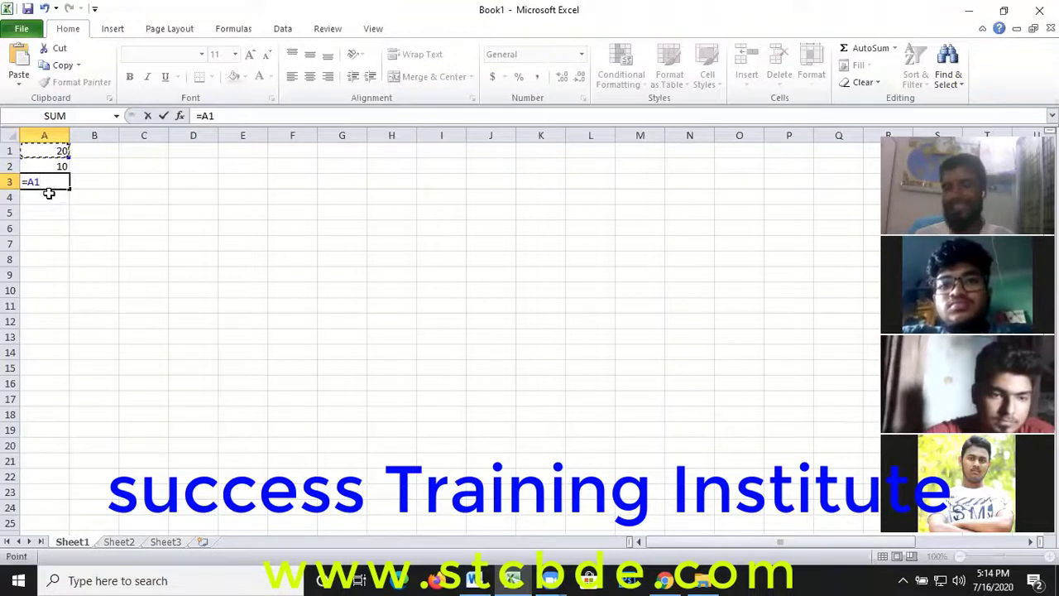
type("+")
left_click(55, 167)
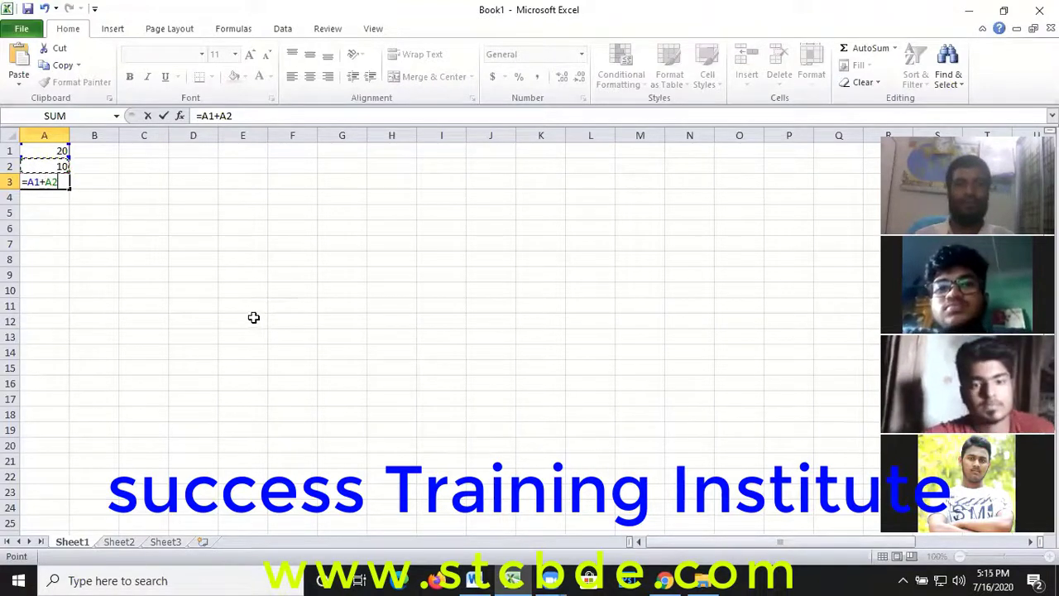
key("Return")
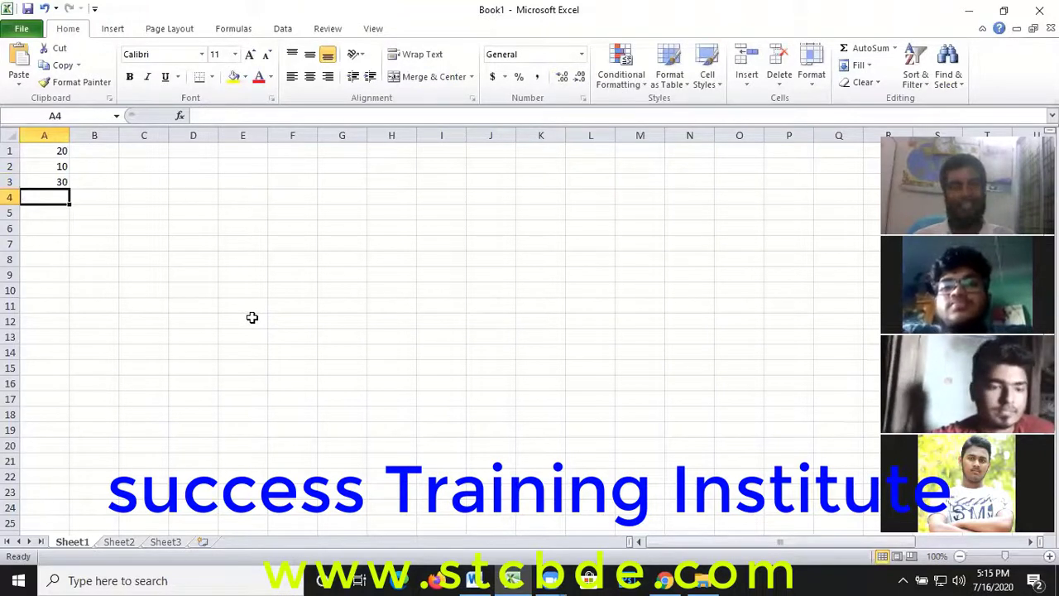
left_click(195, 243)
left_click_drag(50, 150, 49, 178)
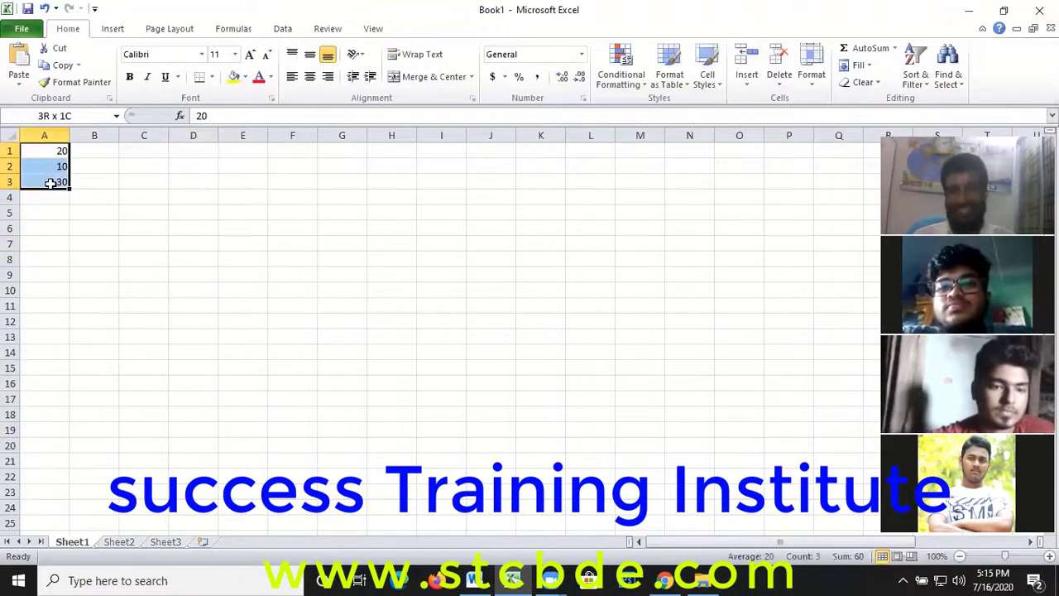
key("Delete")
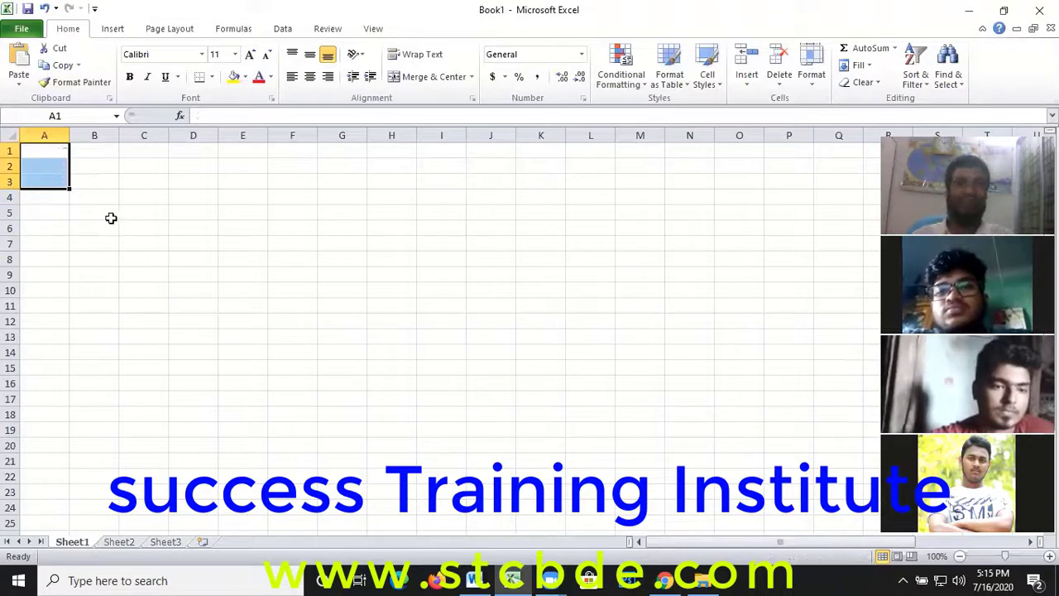
left_click(124, 197)
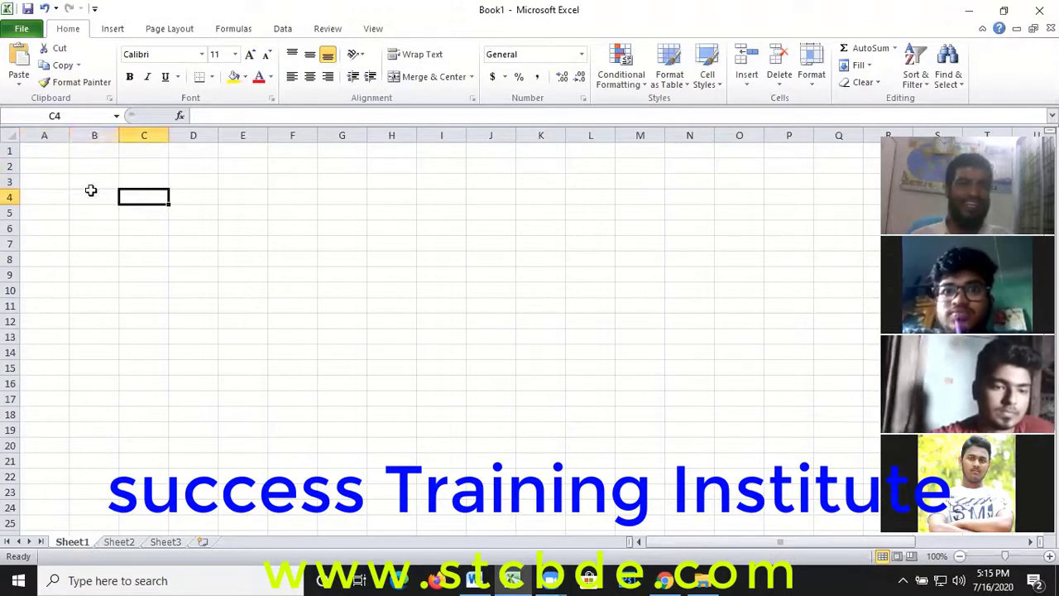
key("ctrl+Home")
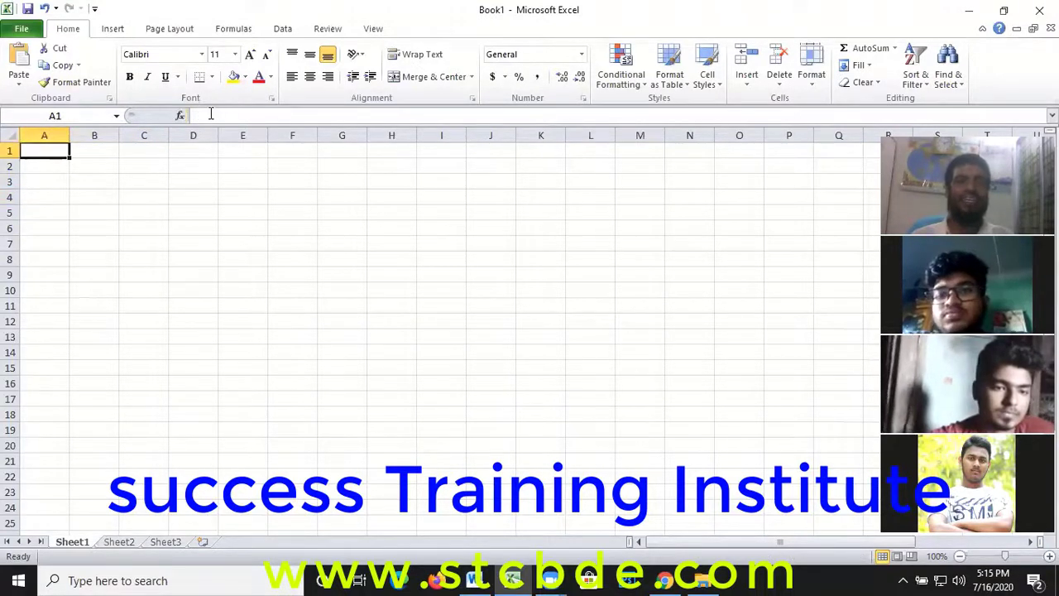
left_click(217, 115)
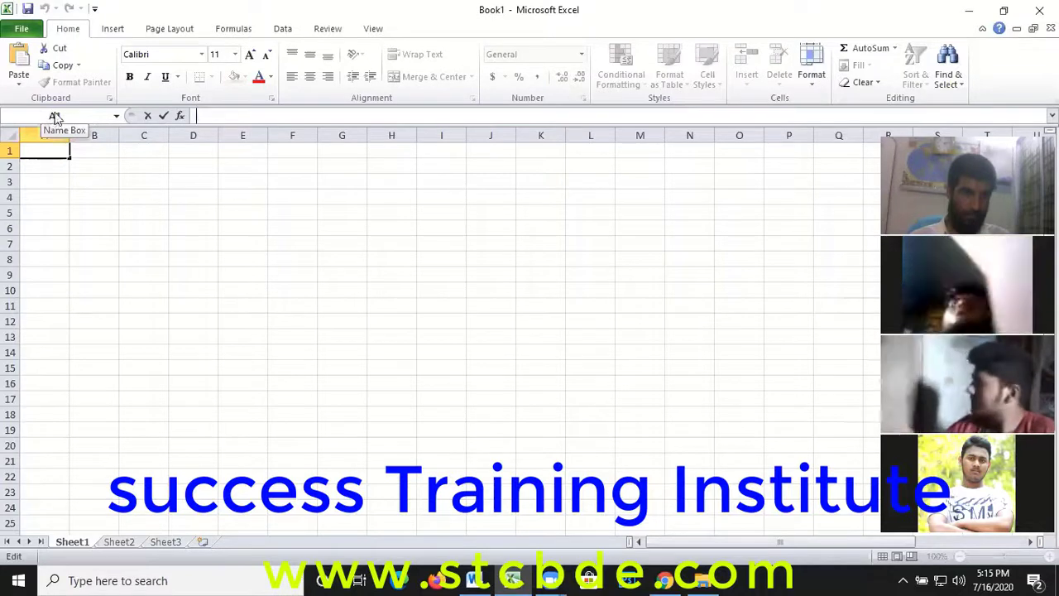
left_click(79, 179)
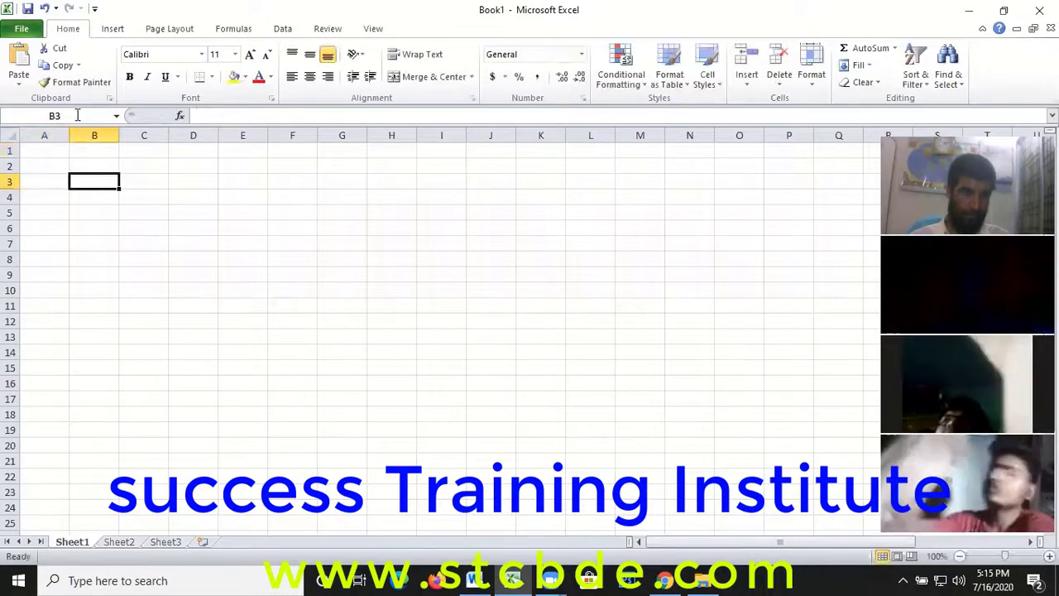
left_click(52, 114)
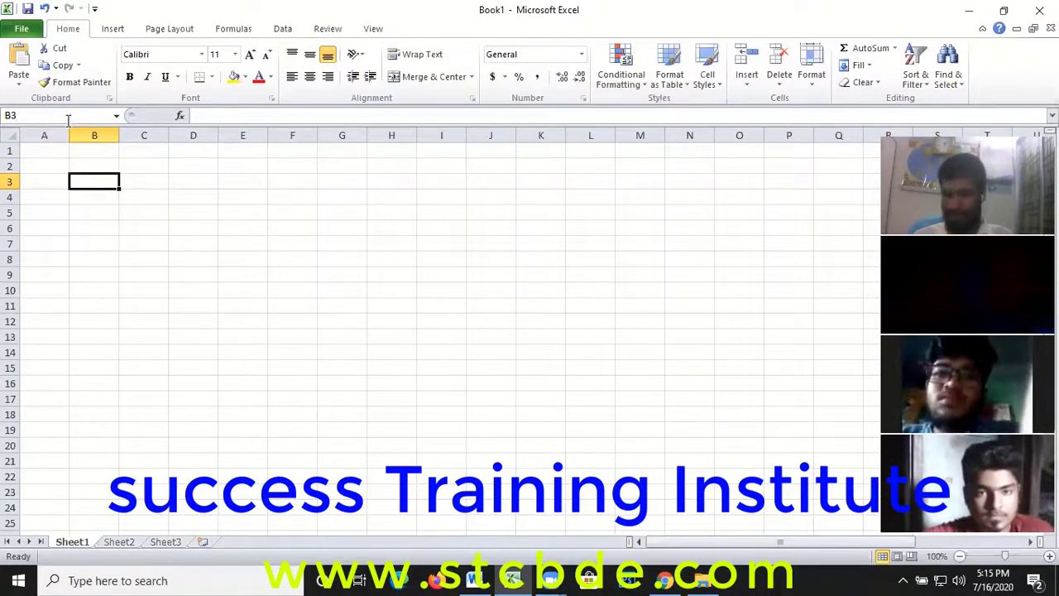
key("BackSpace")
type("100")
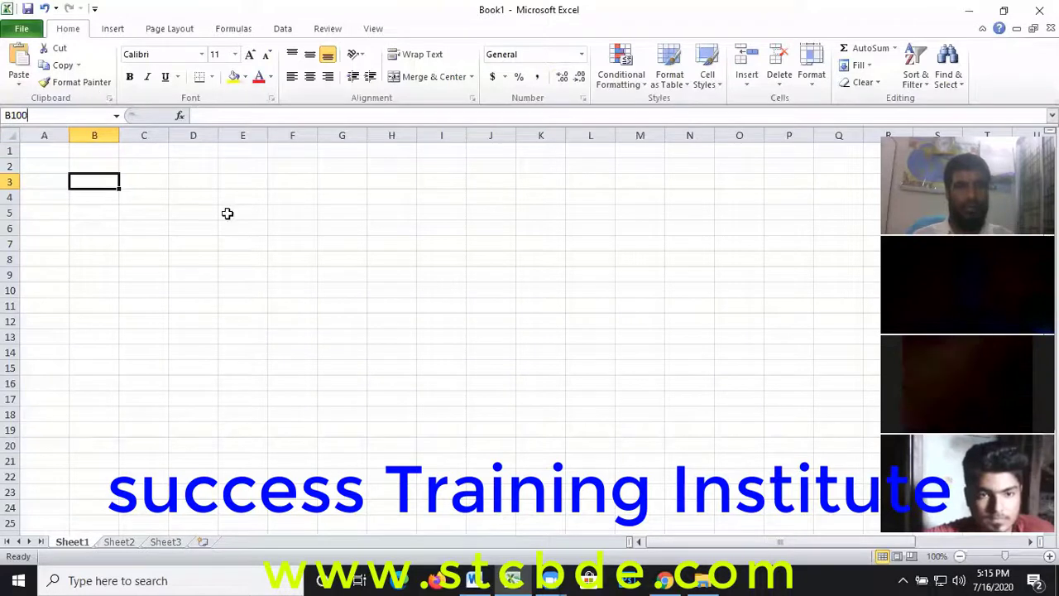
key("Return")
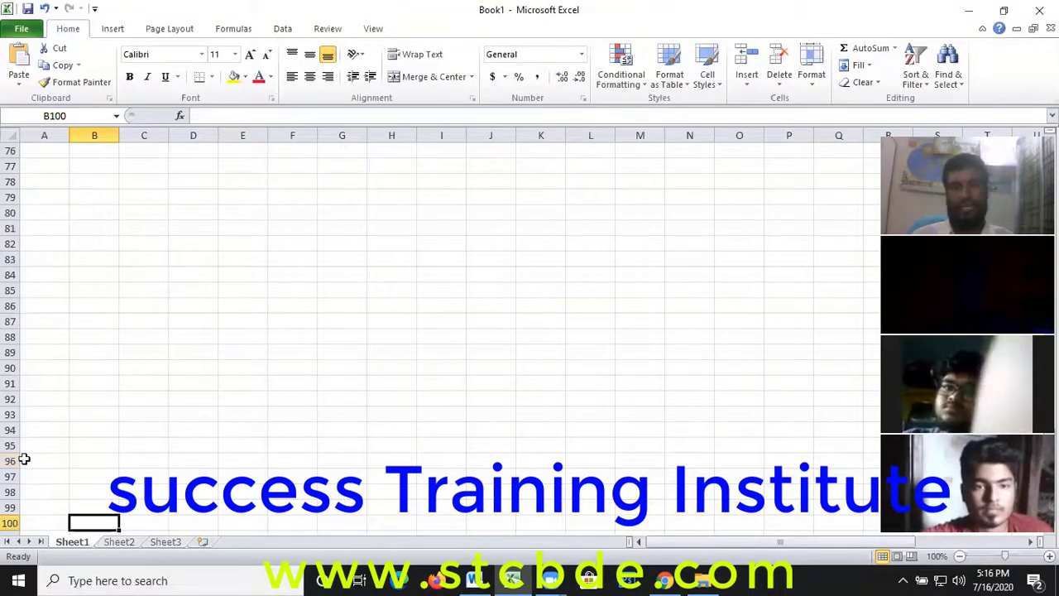
left_click(77, 115)
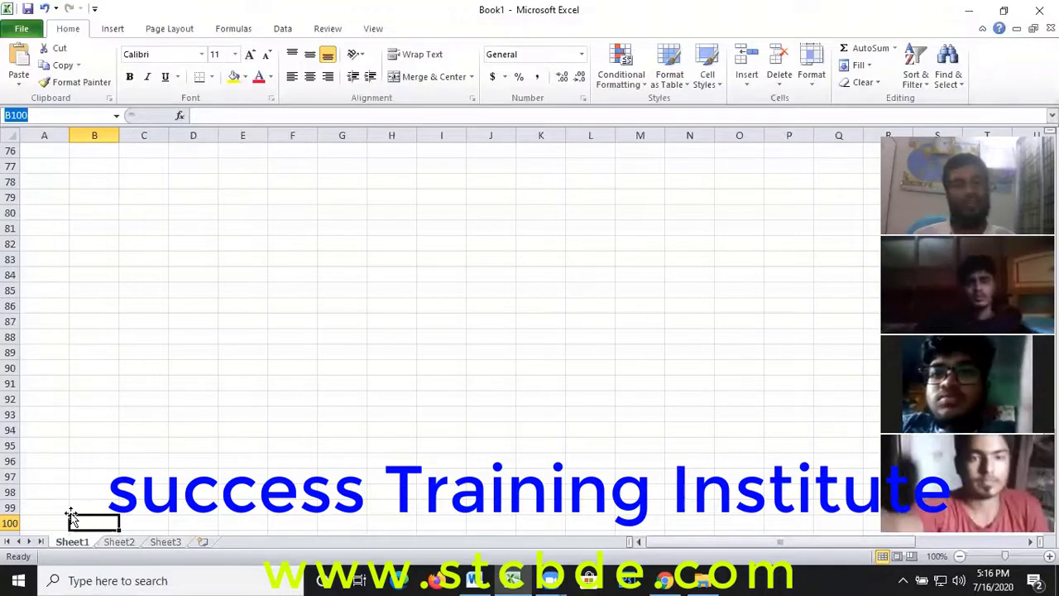
left_click(55, 116)
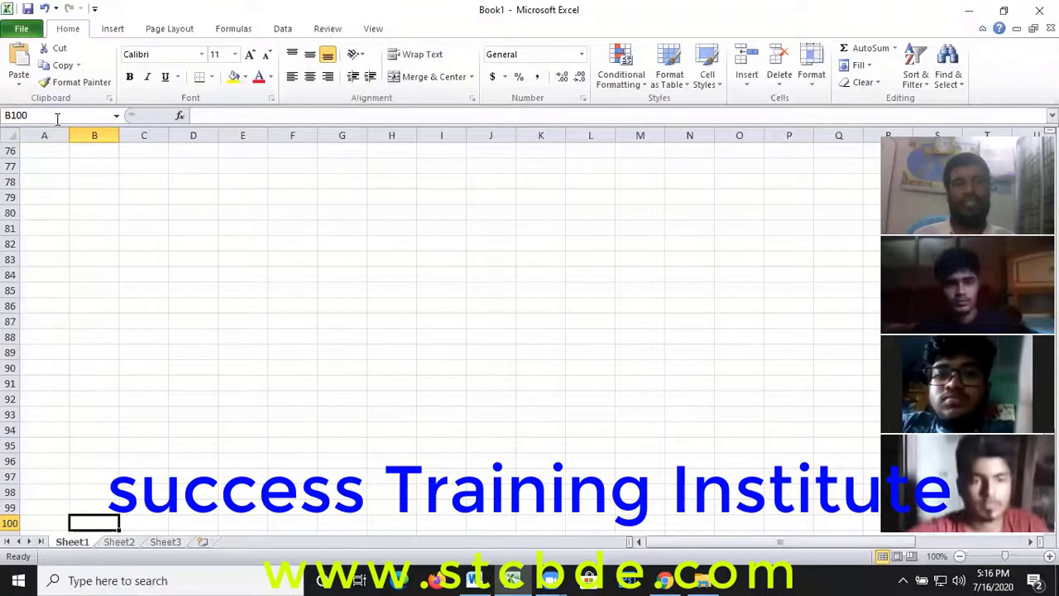
left_click(52, 150)
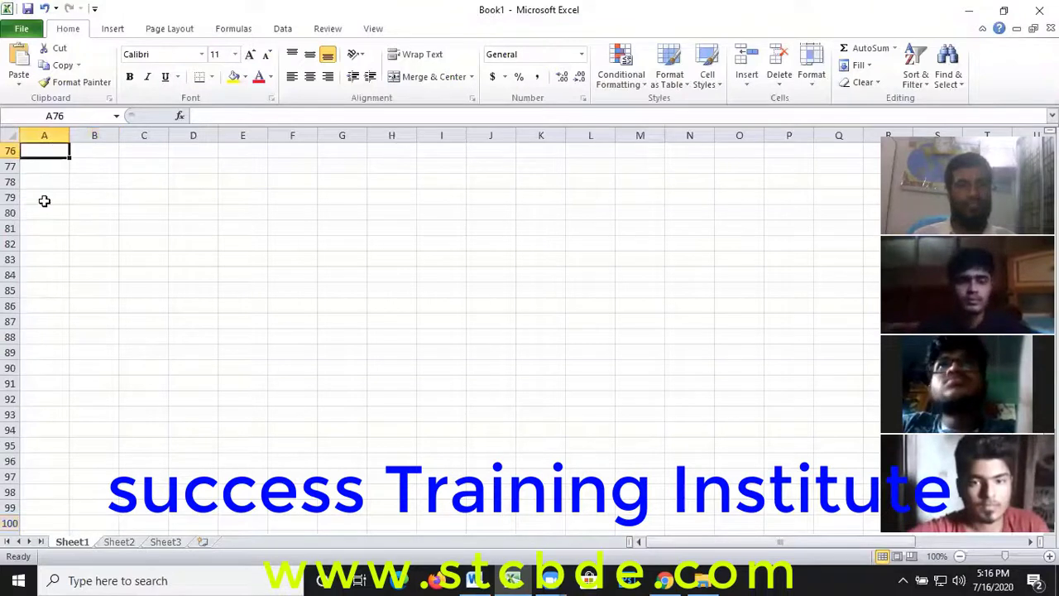
scroll(44, 202, "up", 5)
scroll(55, 232, "up", 11)
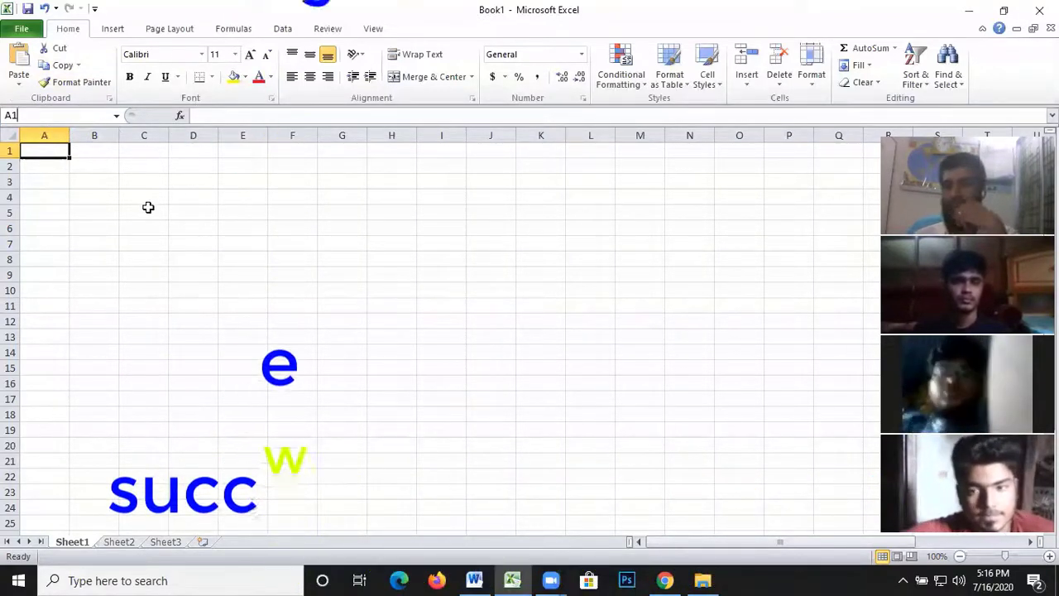
- Type 50 into cell A1 and 20 into cell A2
left_click(70, 117)
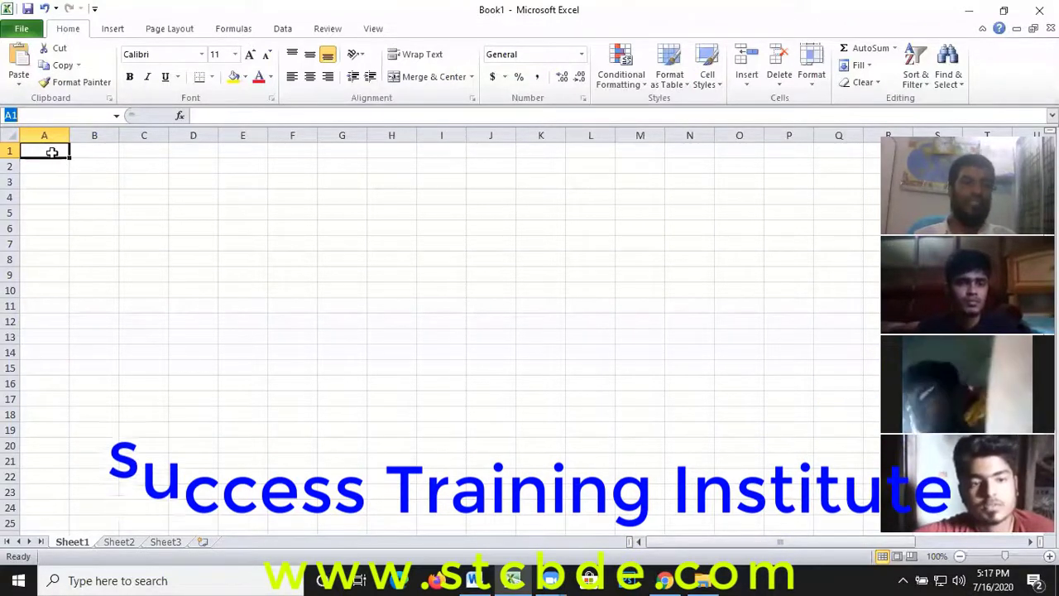
left_click(51, 153)
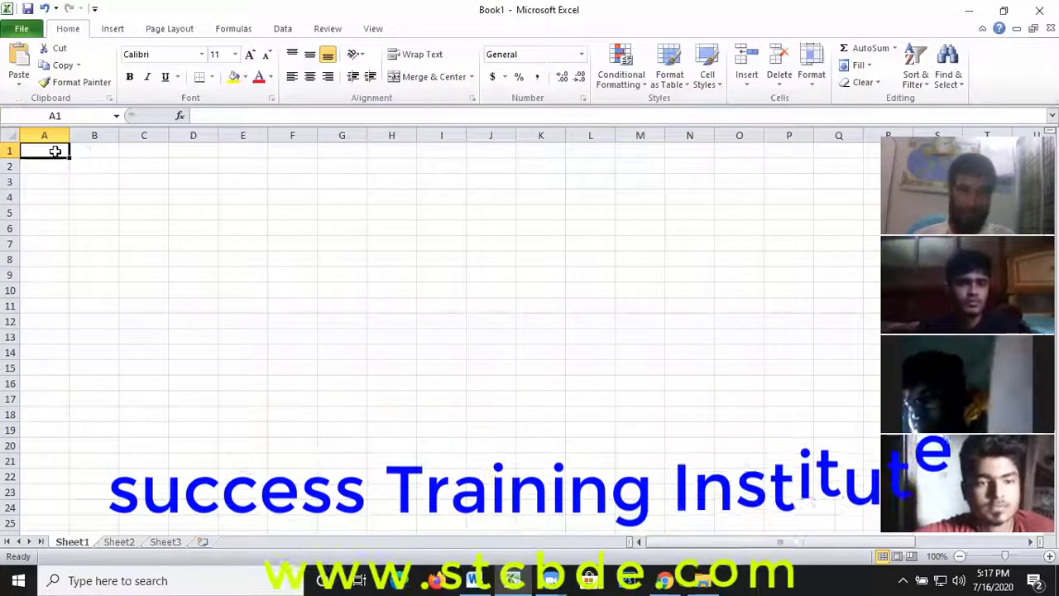
type("50")
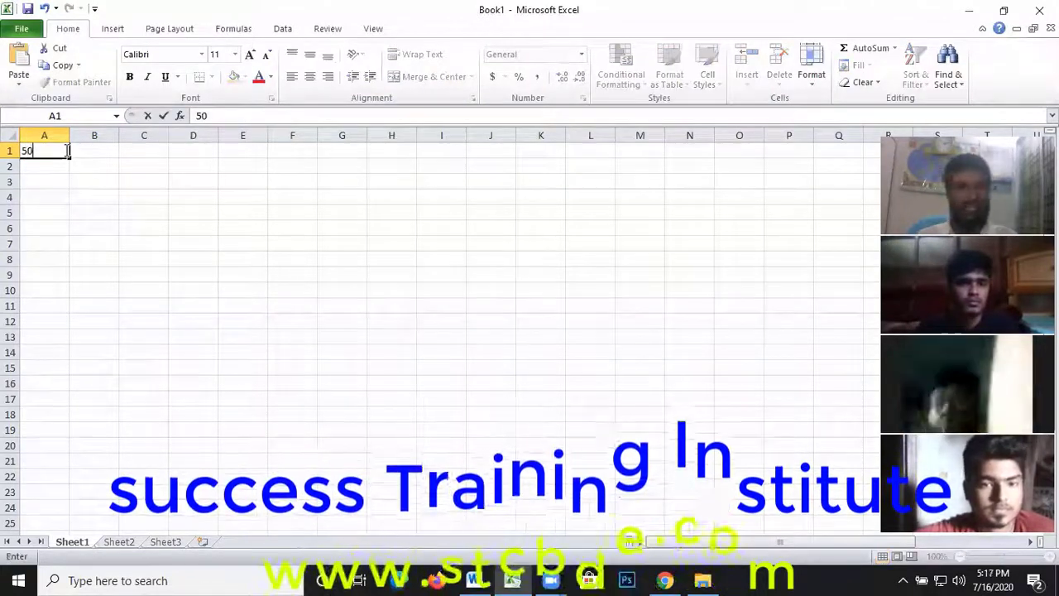
key("Return")
type("2")
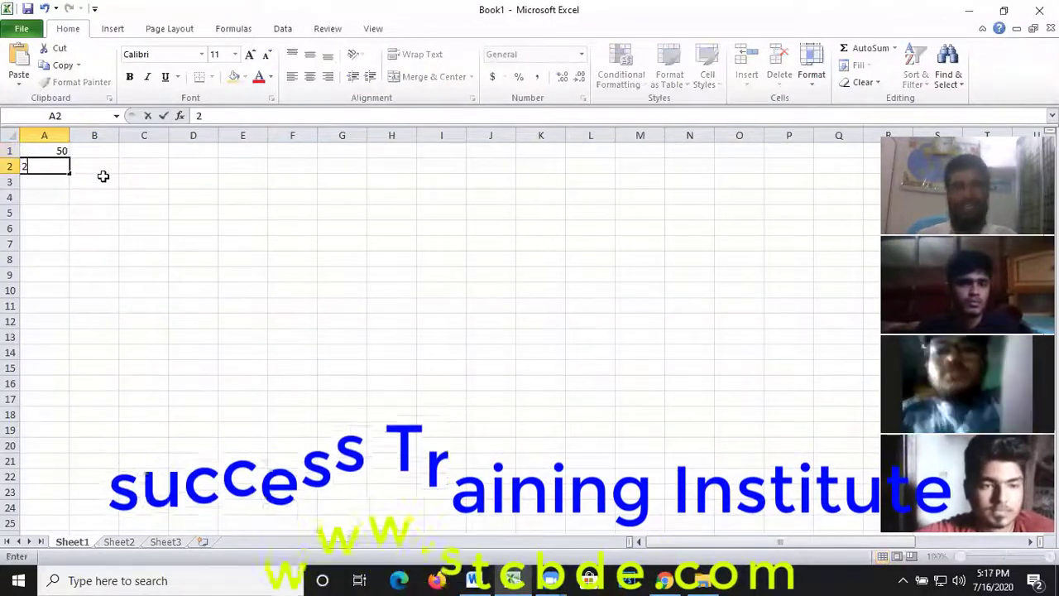
type("0")
key("Tab")
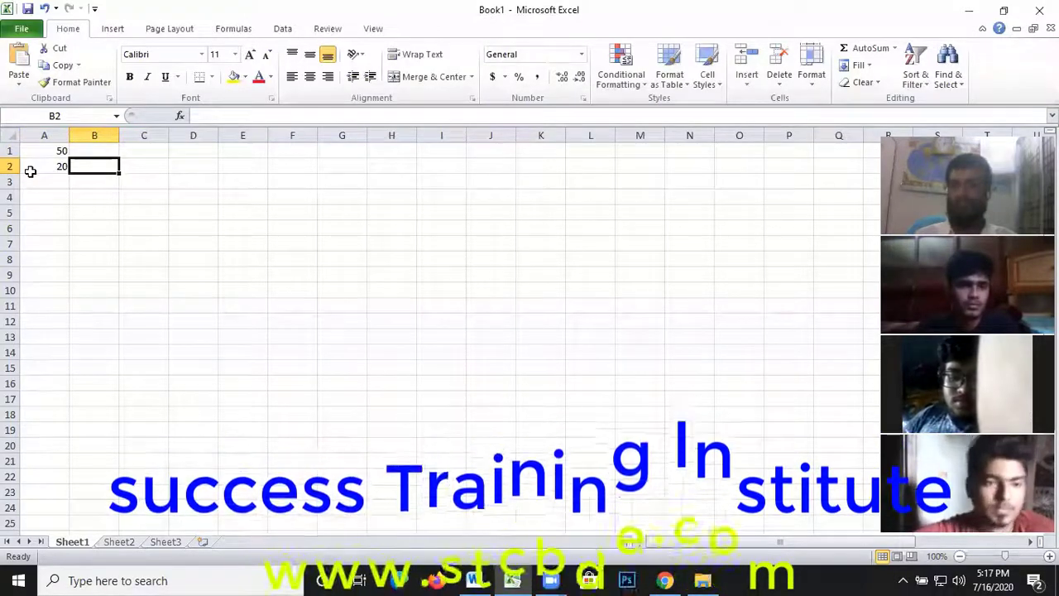
left_click(144, 181)
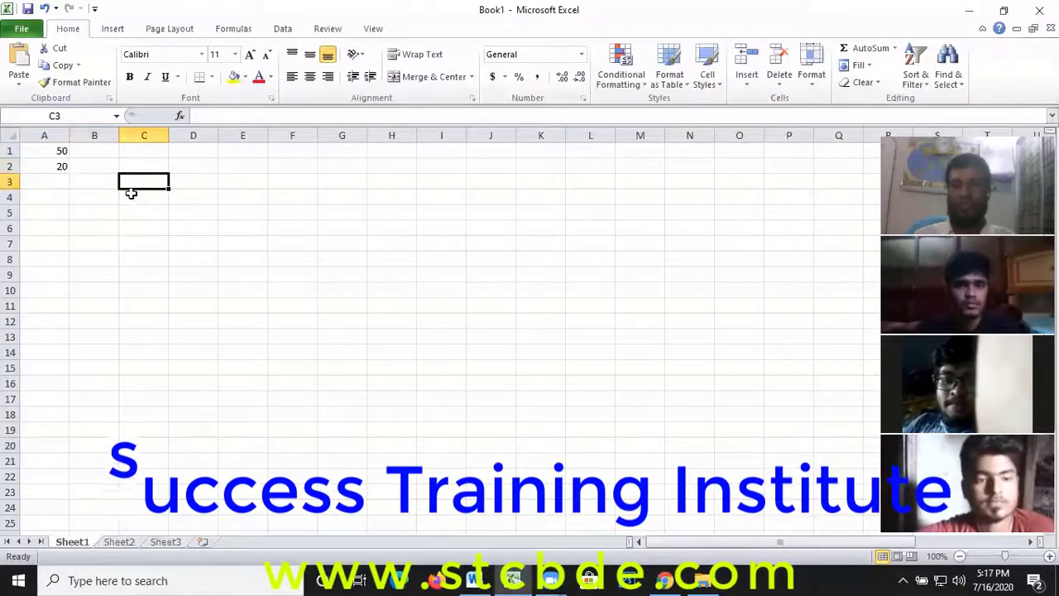
type("=")
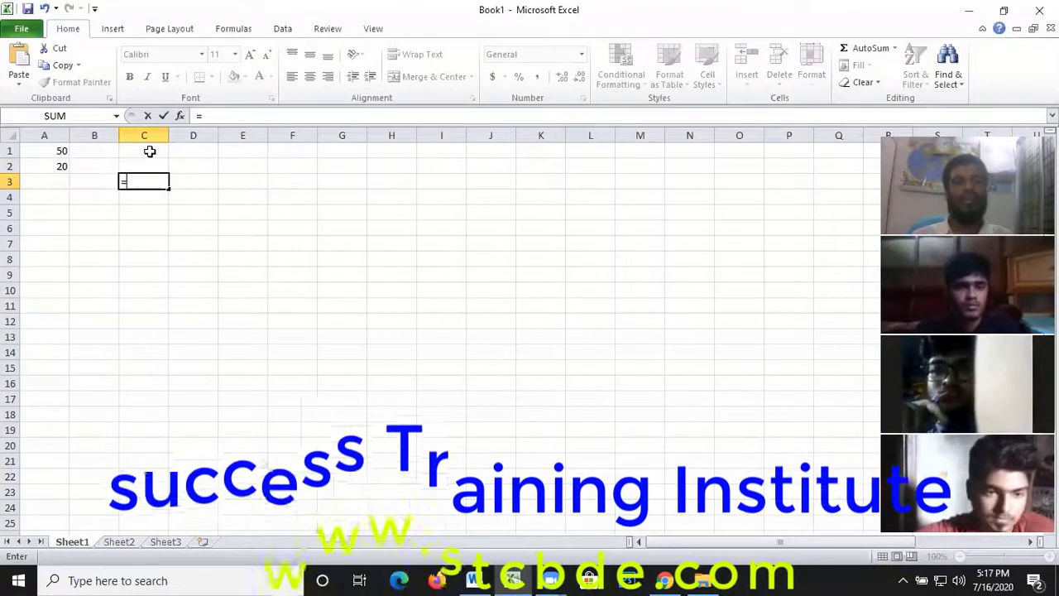
left_click(151, 151)
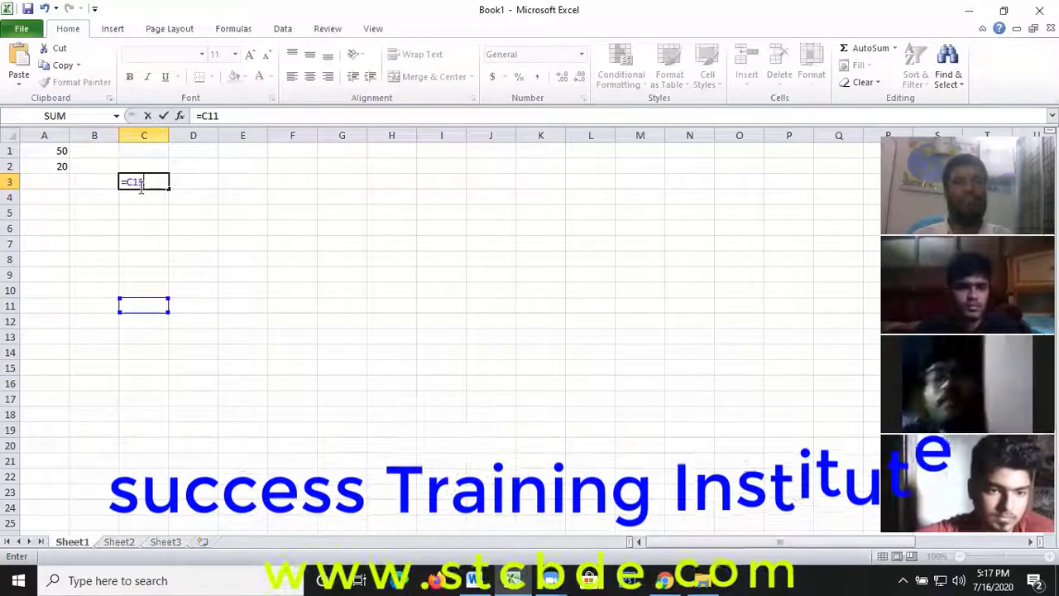
key("BackSpace")
key("BackSpace")
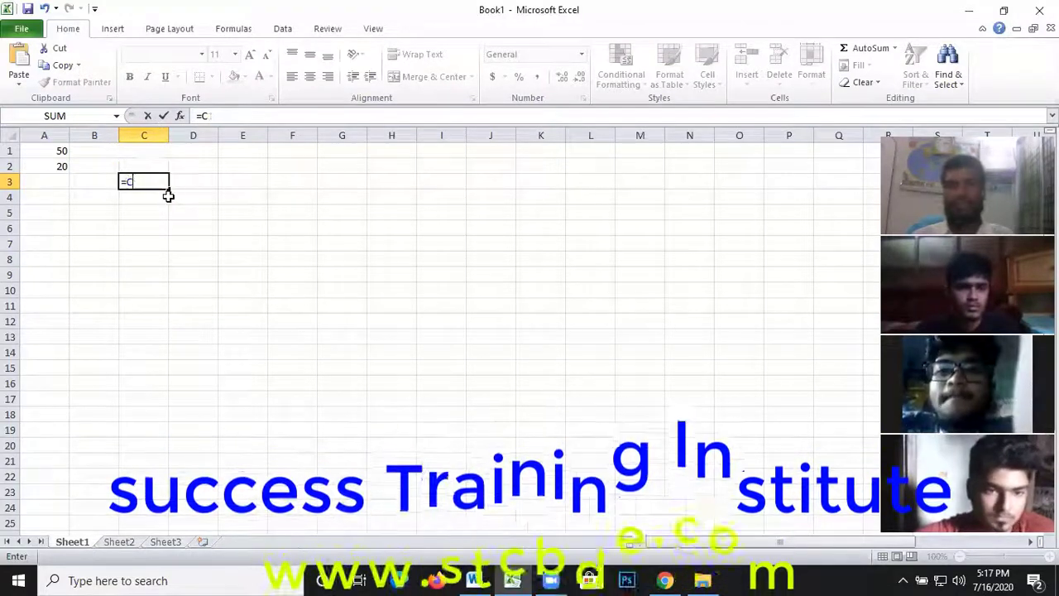
key("Escape")
left_click(58, 180)
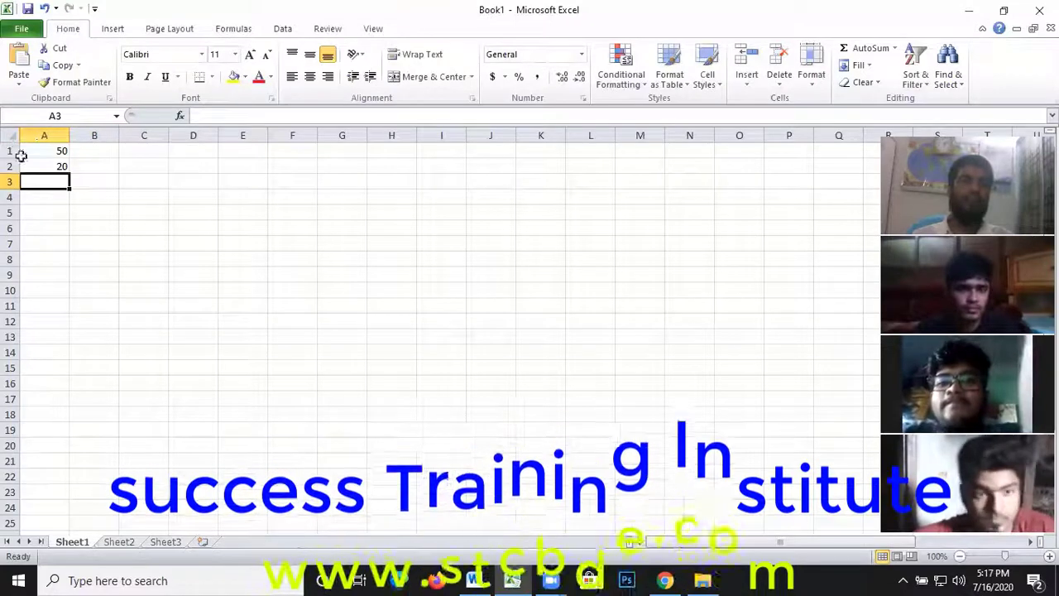
left_click(52, 152)
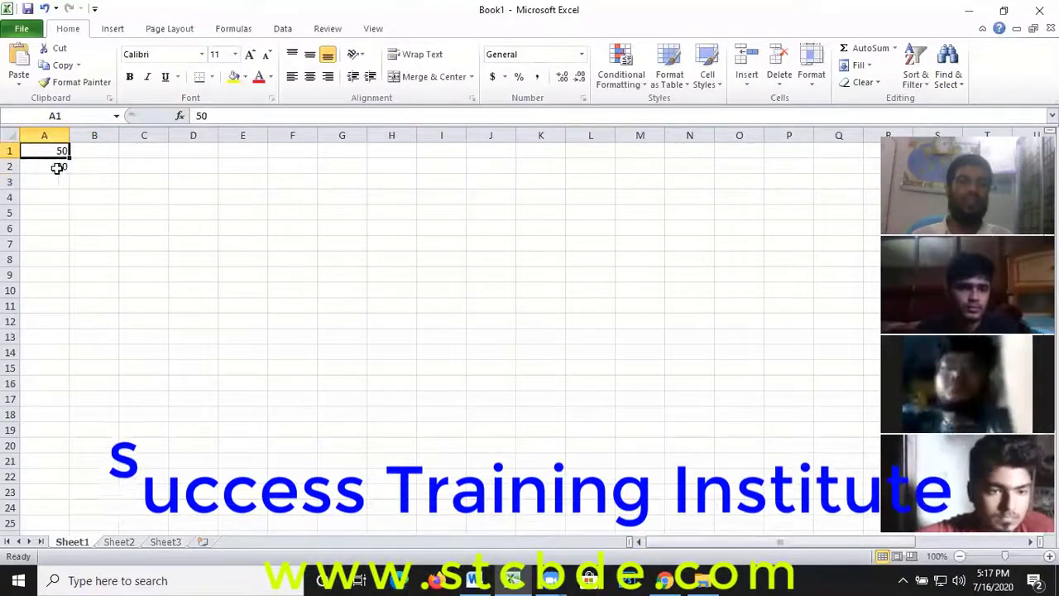
left_click(56, 167)
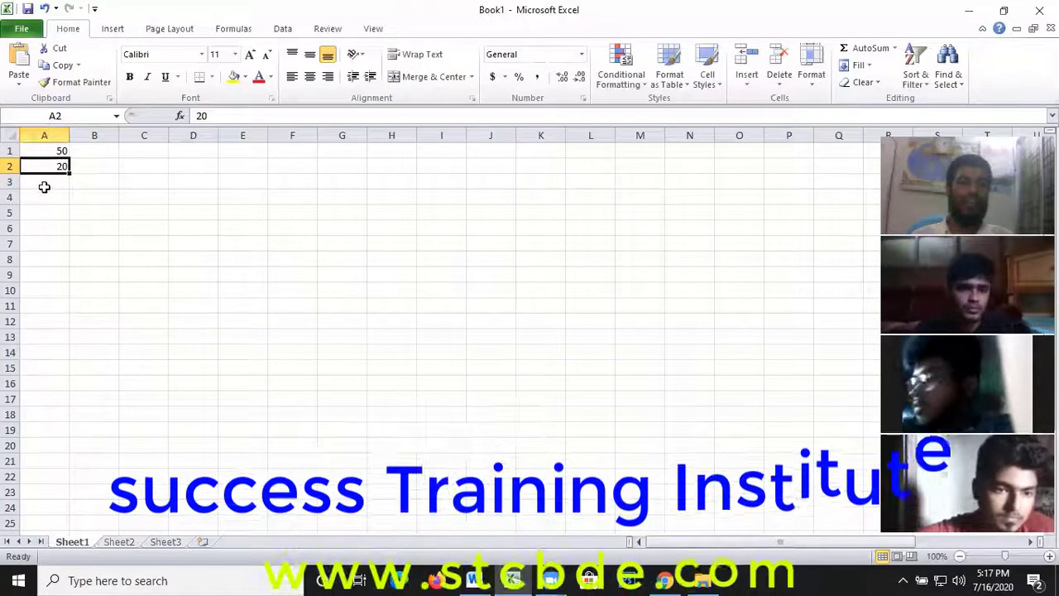
left_click(106, 134)
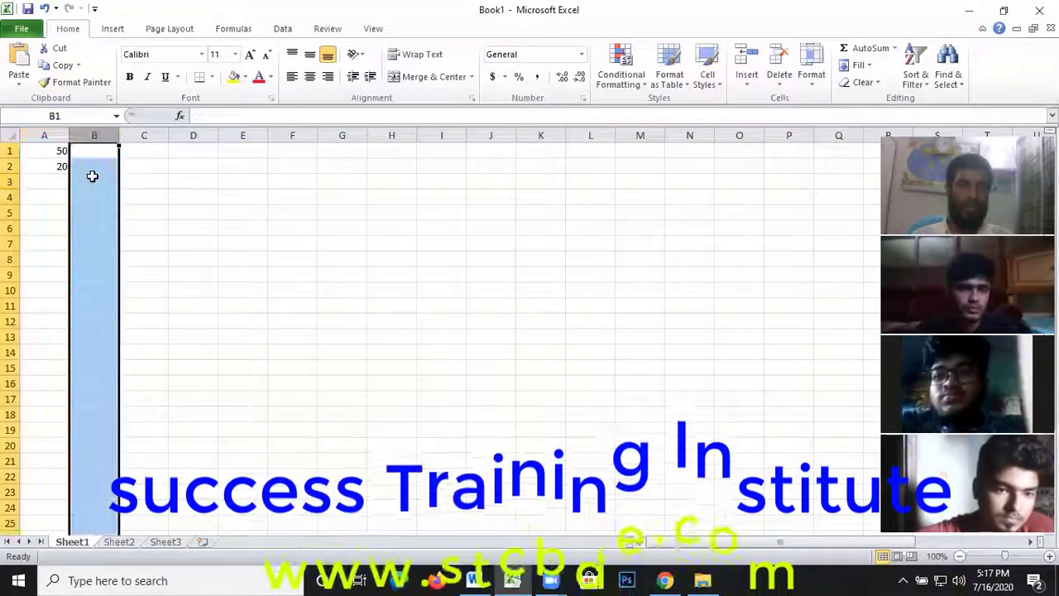
left_click(94, 177)
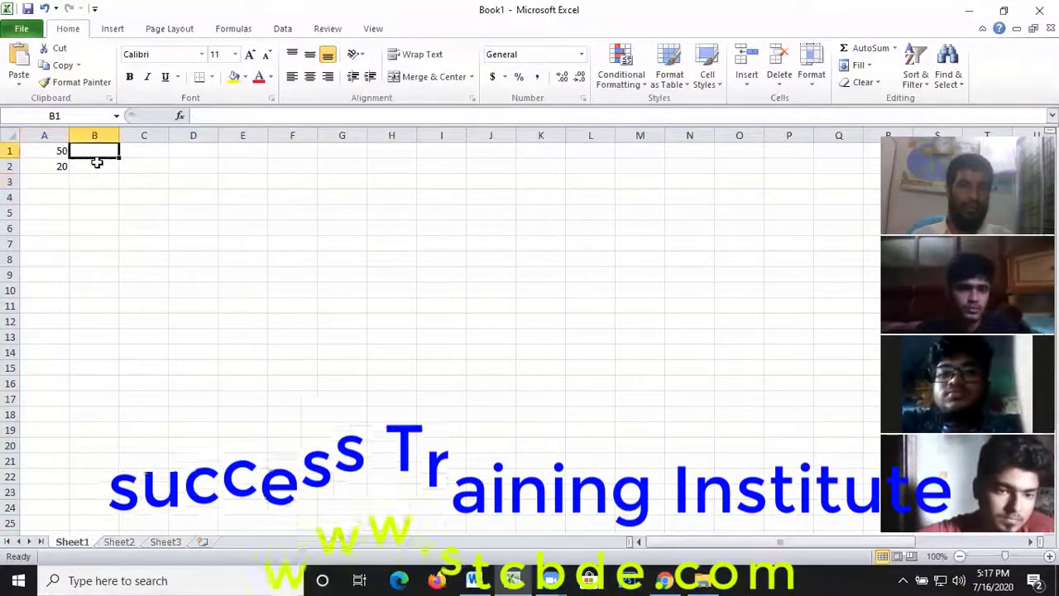
left_click(94, 165)
- Insert an AutoSum SUM of A1:A2 in A3 showing 70, then clear it
left_click(94, 183)
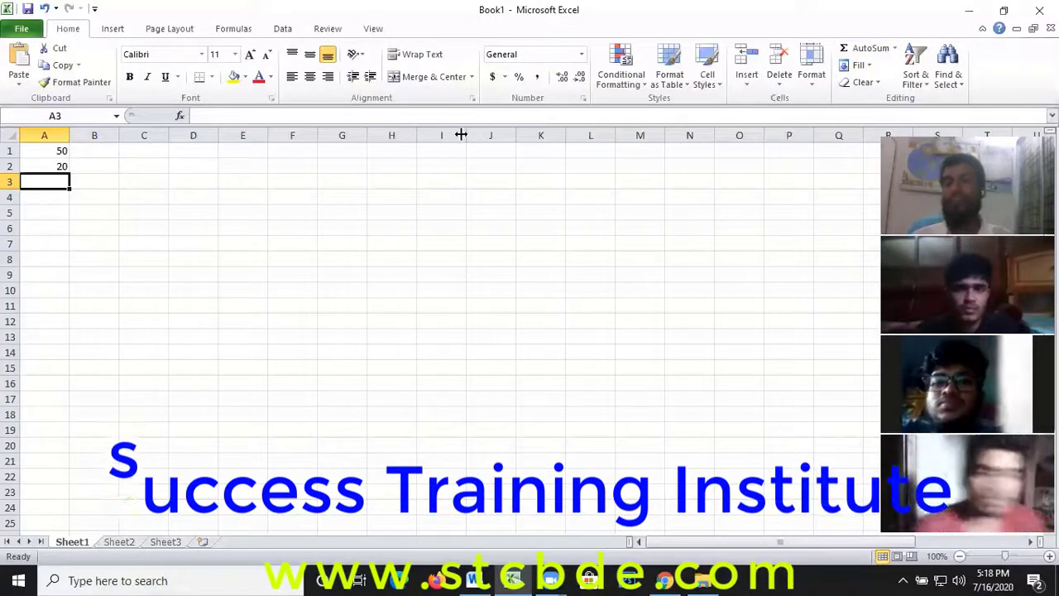
left_click(894, 48)
left_click(873, 66)
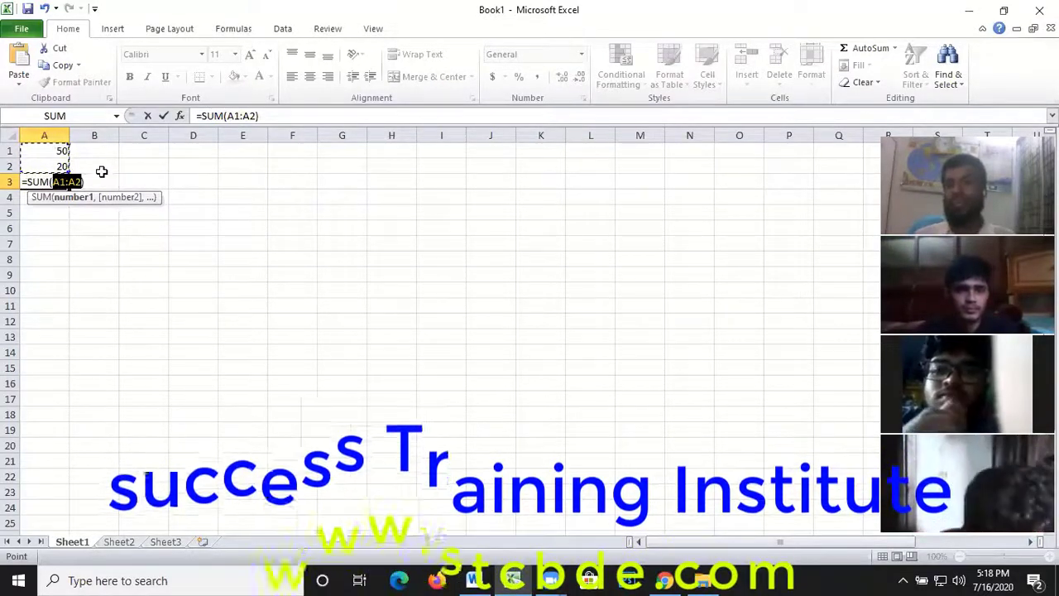
key("Return")
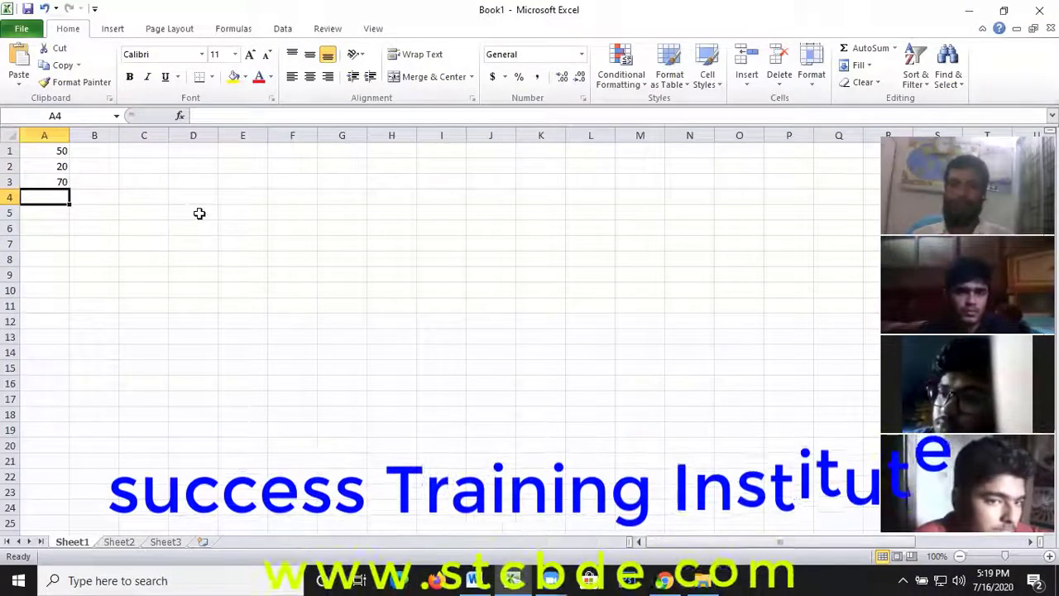
left_click(64, 182)
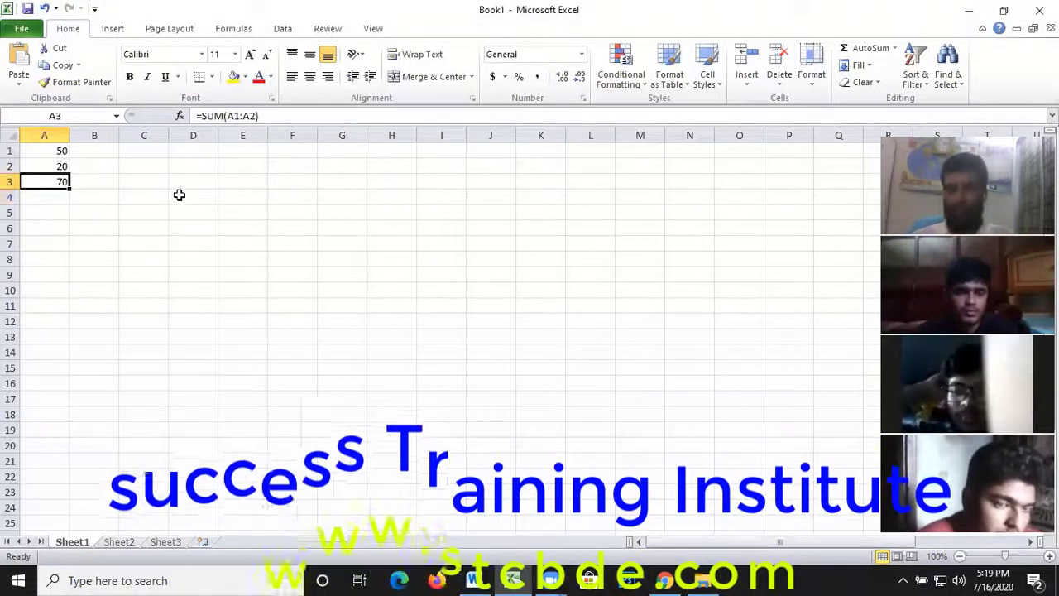
key("BackSpace")
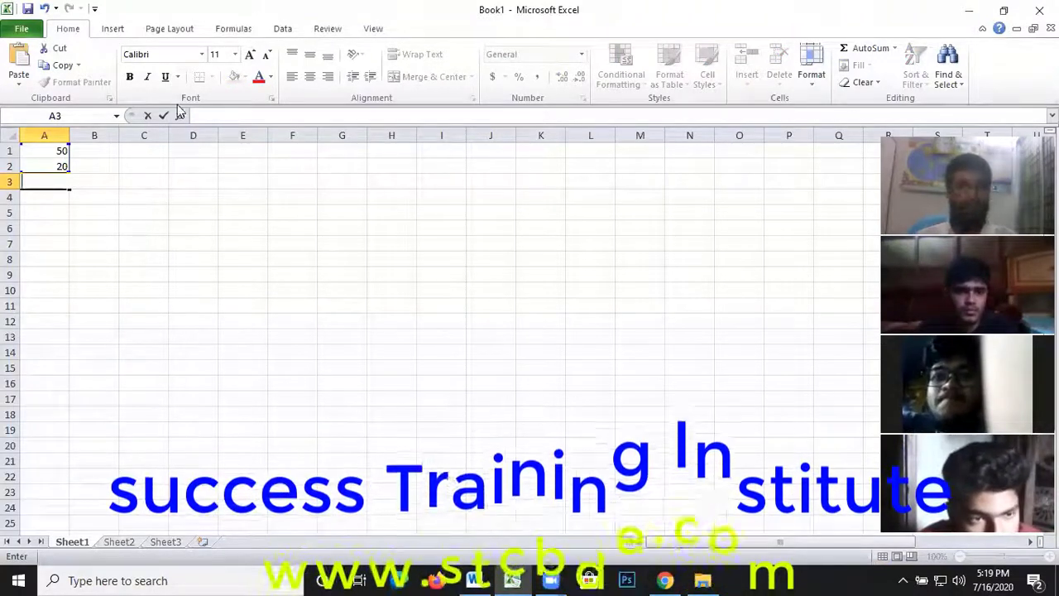
- Enter =A1-A2 in A3 to get 30, then begin a new = entry there
type("=")
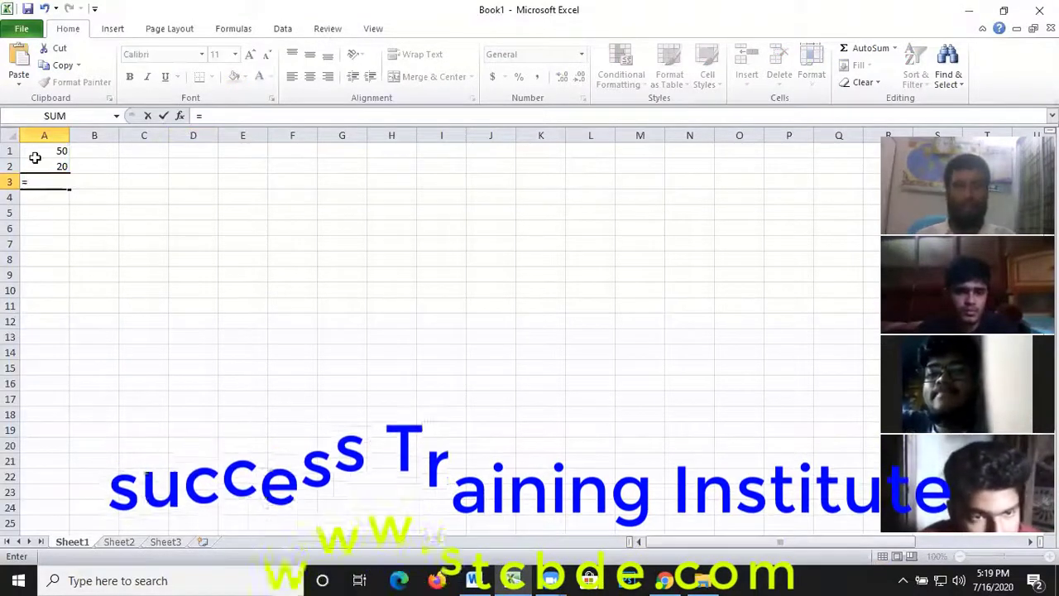
left_click(44, 153)
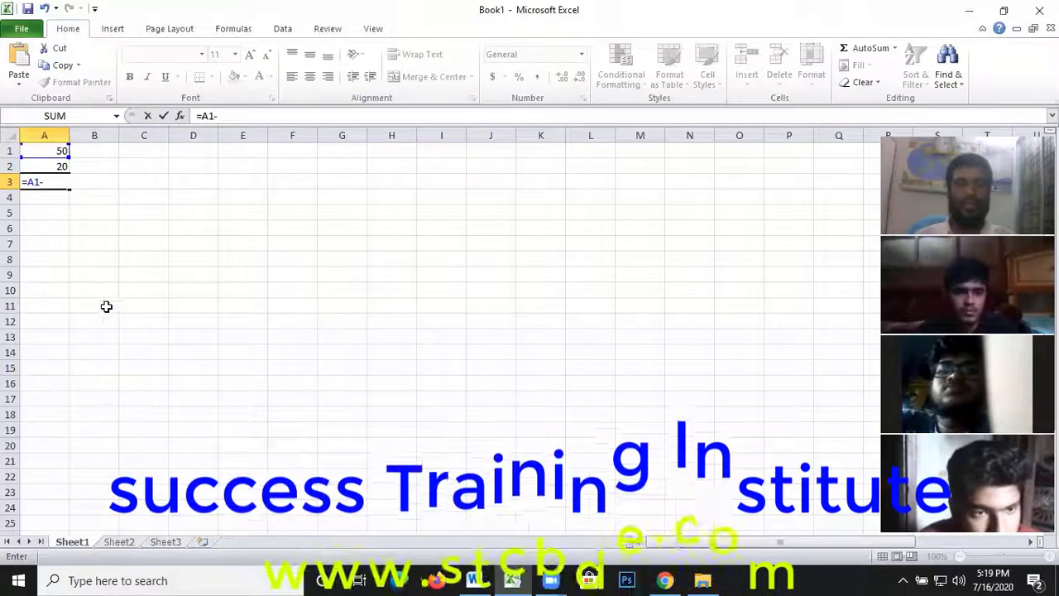
type("-")
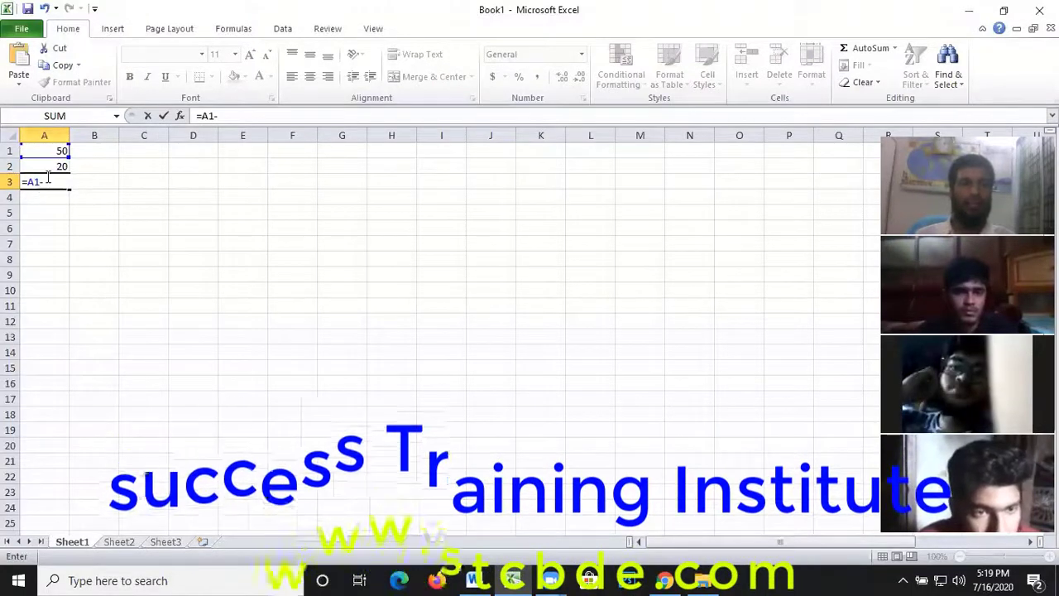
left_click(52, 167)
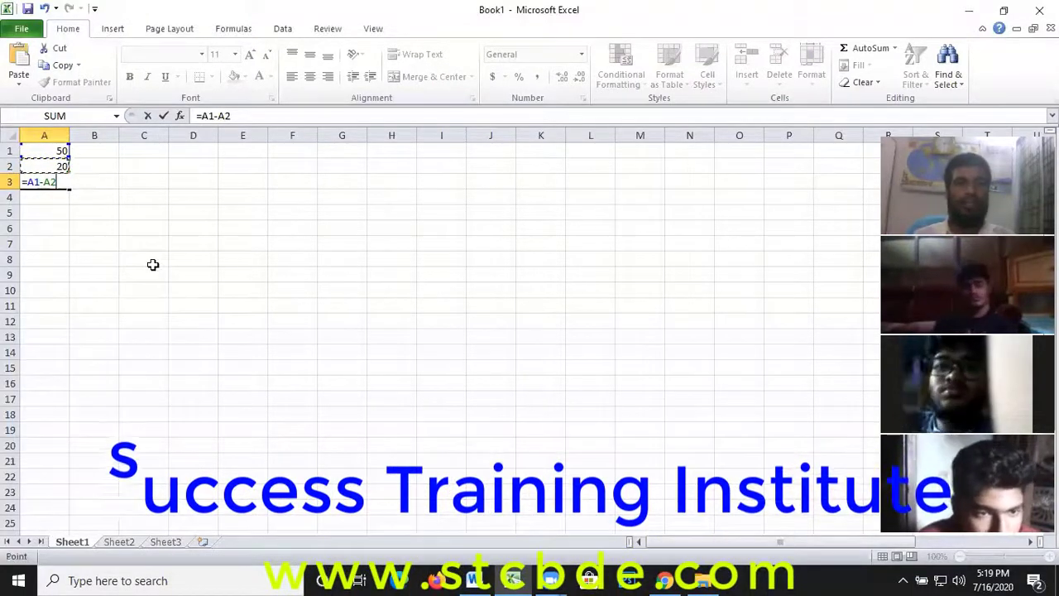
key("Return")
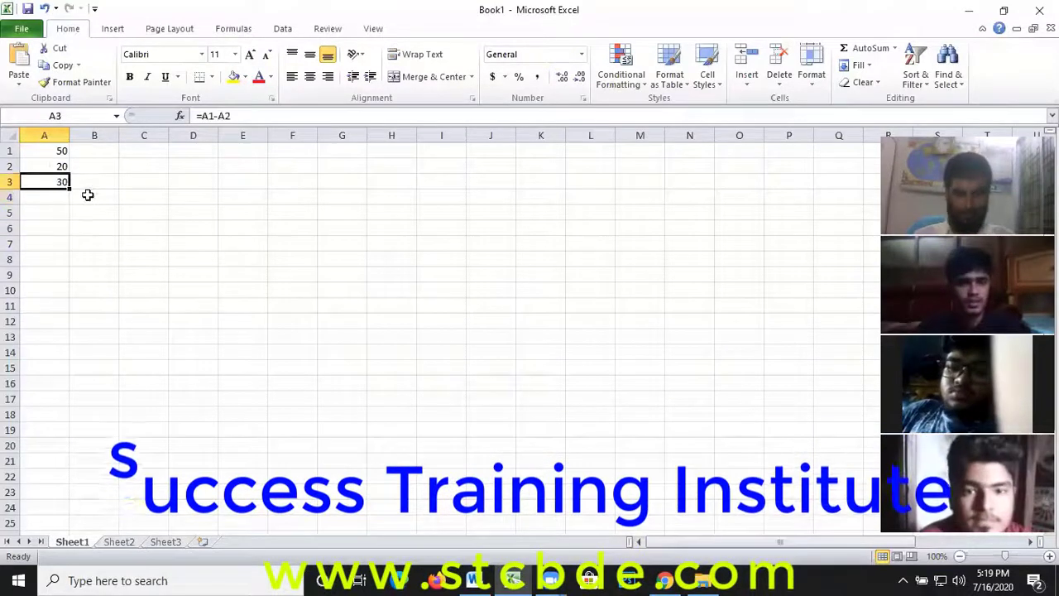
type("=")
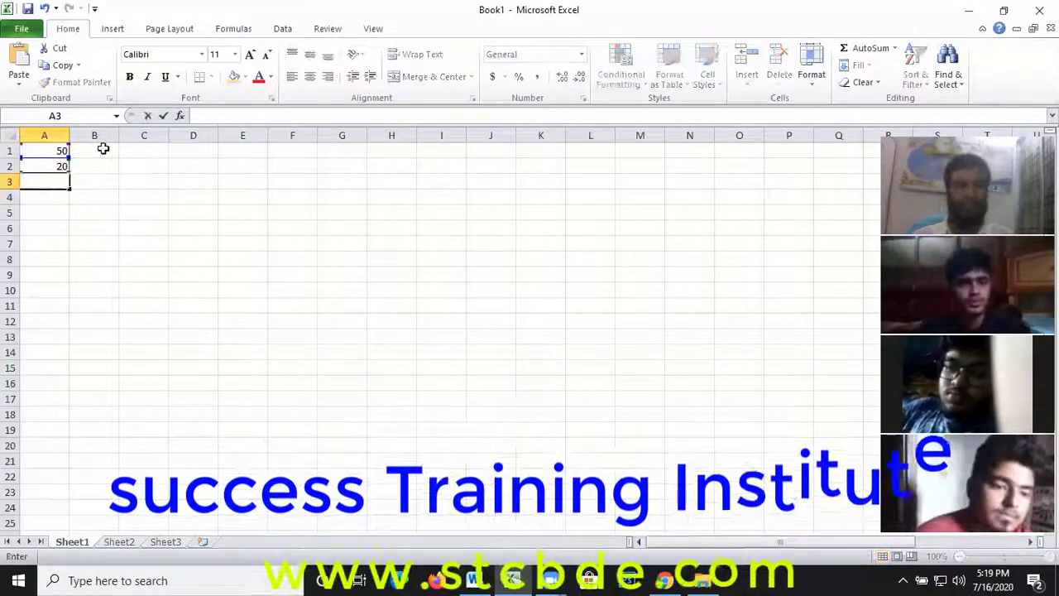
key("Escape")
left_click(102, 149)
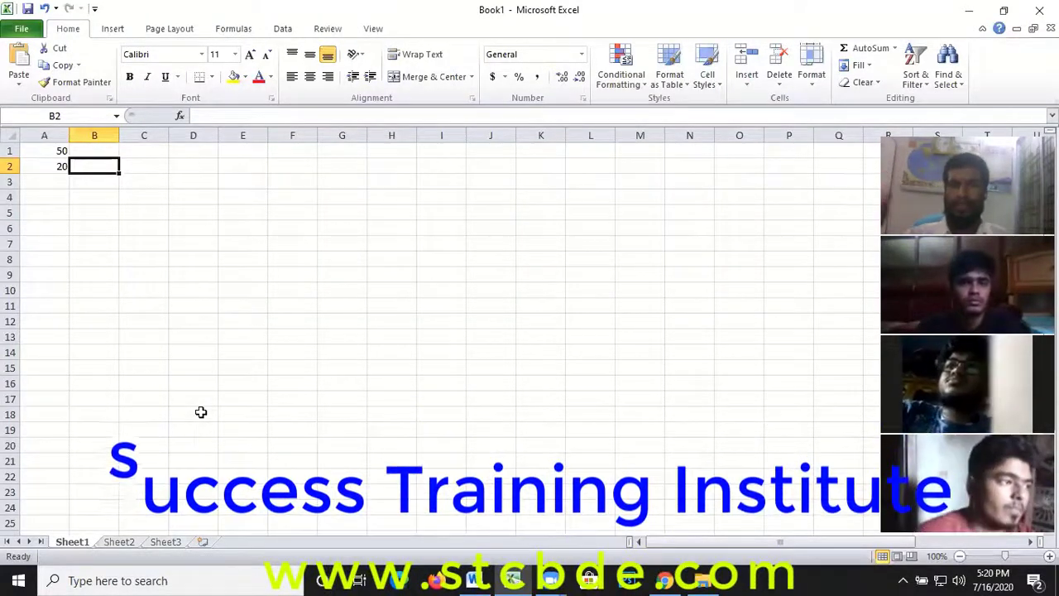
- Enter 70 in A4 so column A holds 50, 20, 30 and 70, ending on A5
left_click(108, 152)
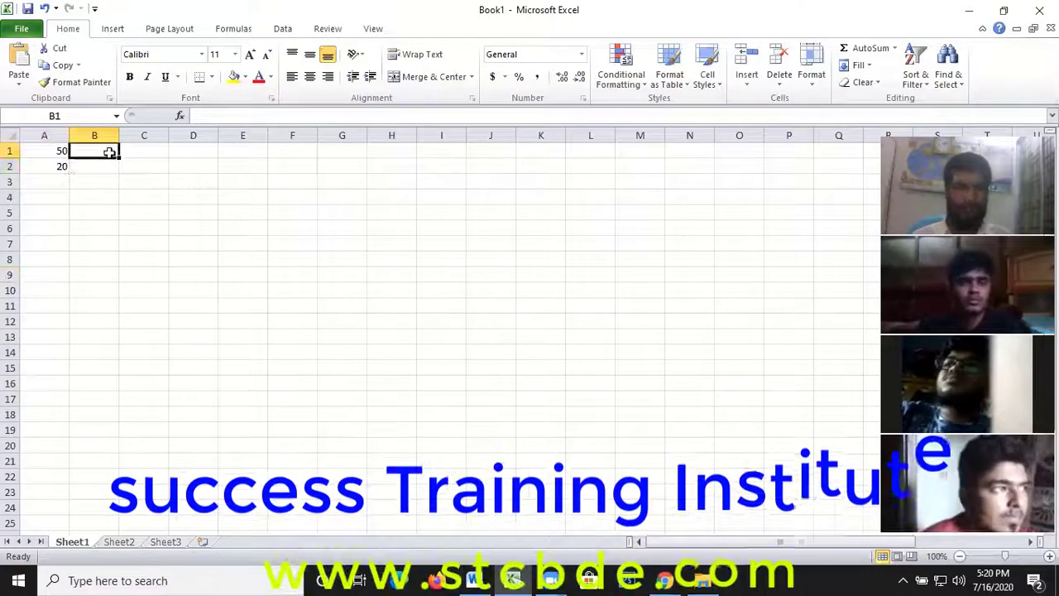
left_click(58, 184)
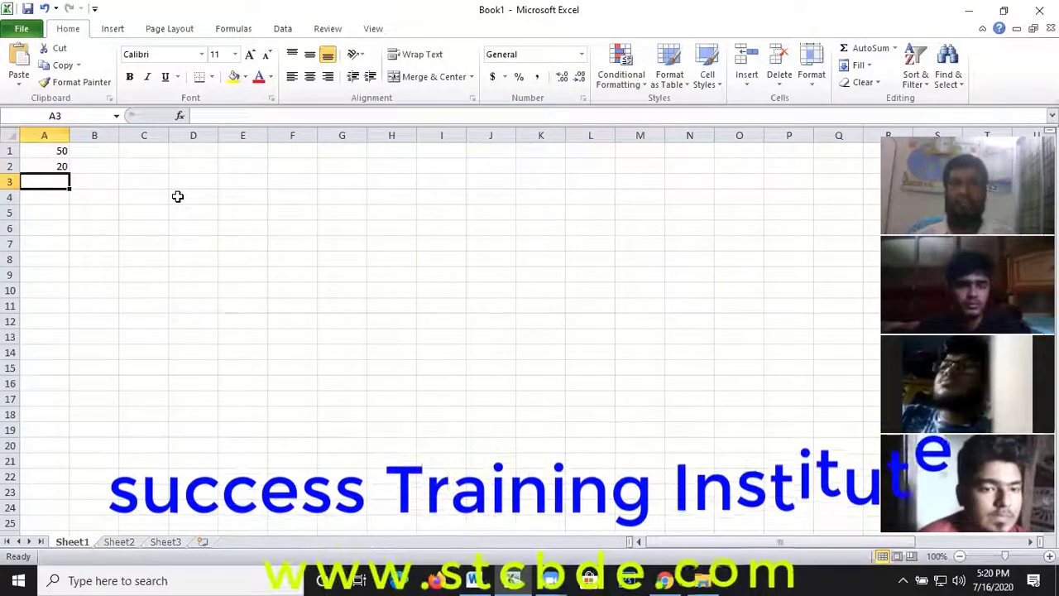
left_click(895, 48)
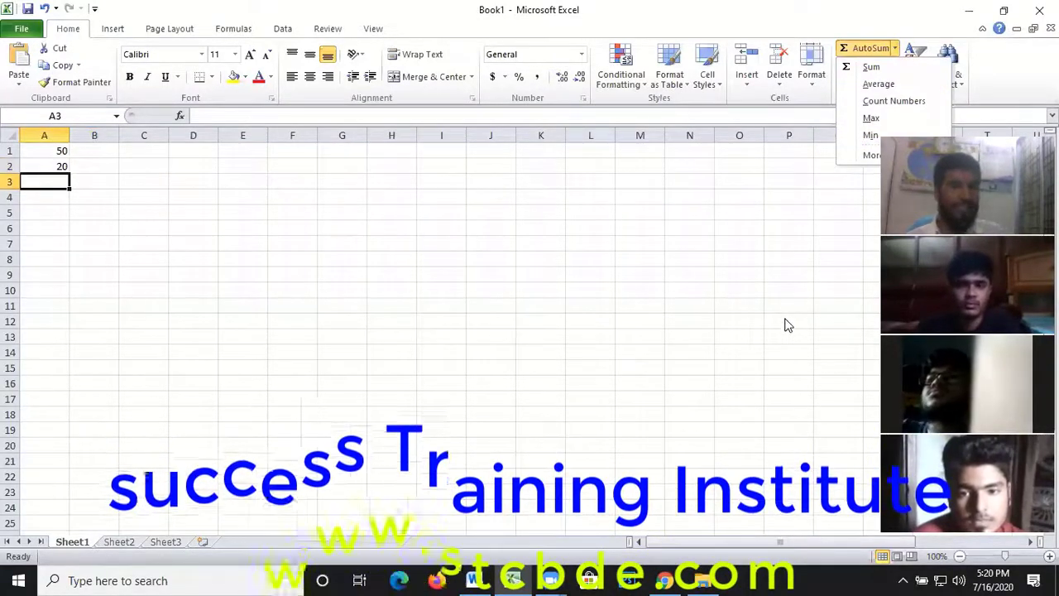
left_click(114, 186)
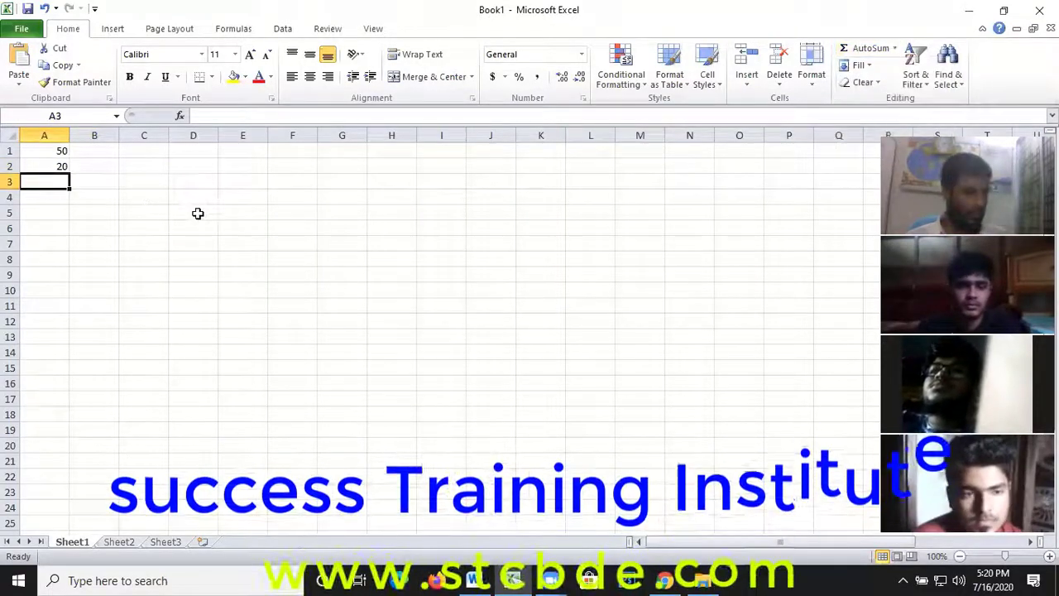
type("=A1-A2")
type("30")
left_click(145, 213)
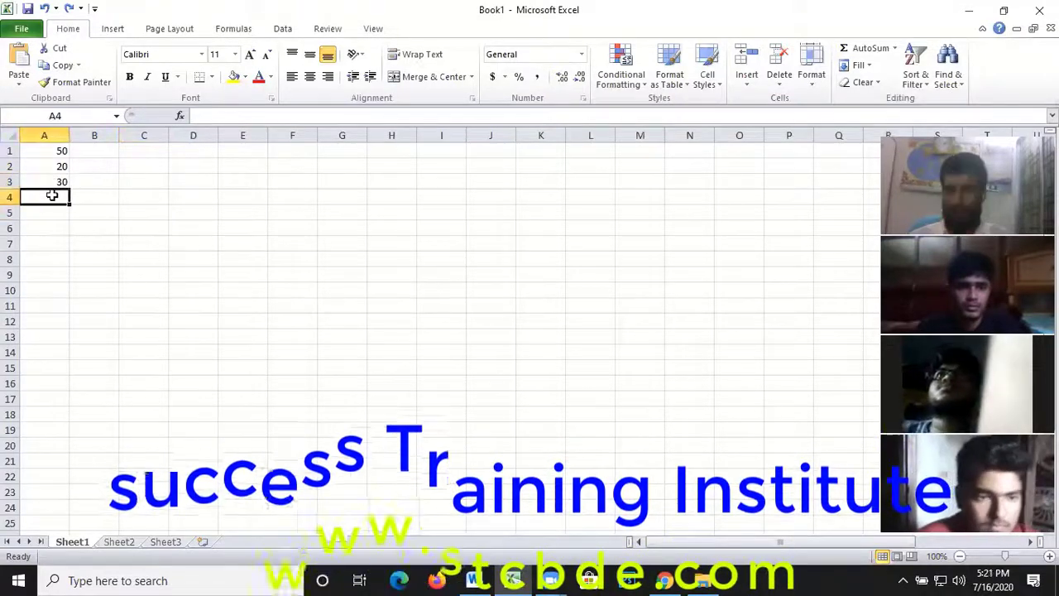
type("70")
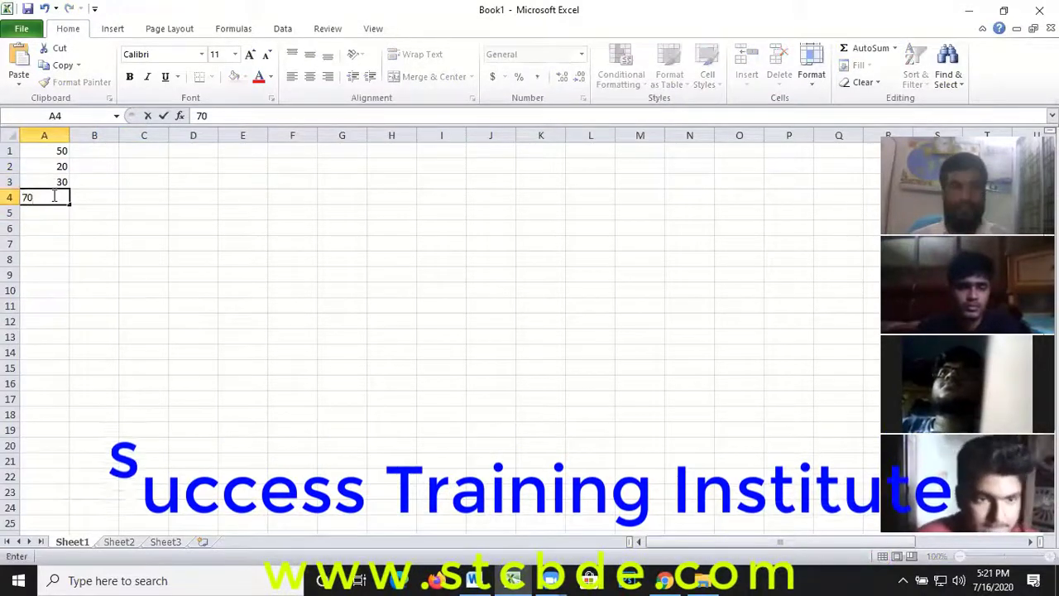
left_click(95, 259)
left_click(52, 212)
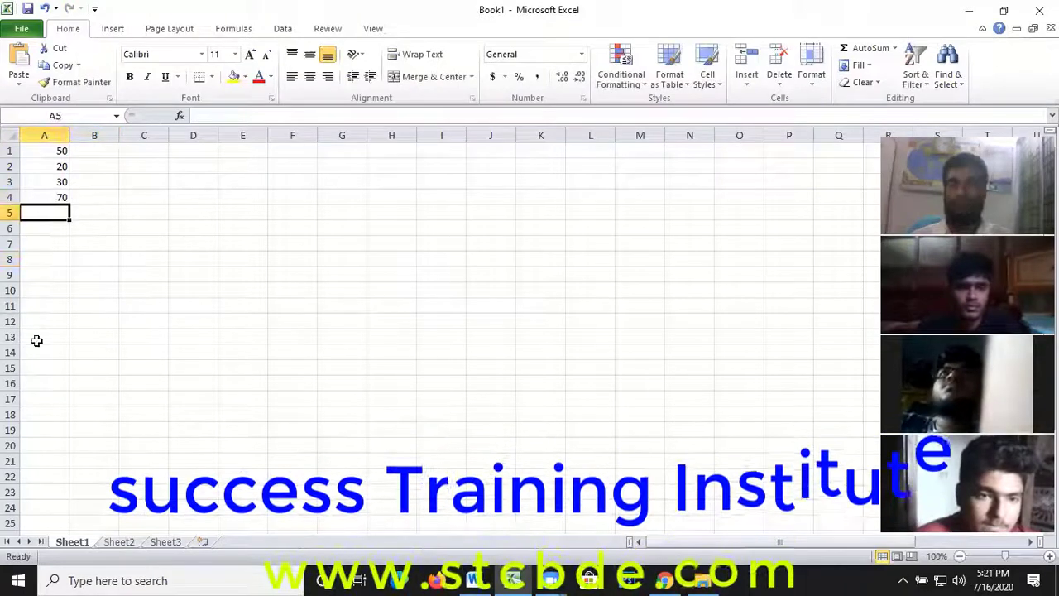
- Insert =AVERAGE(A1:A4) in A5 from the AutoSum list, showing 42.5, and reselect A5
left_click(897, 49)
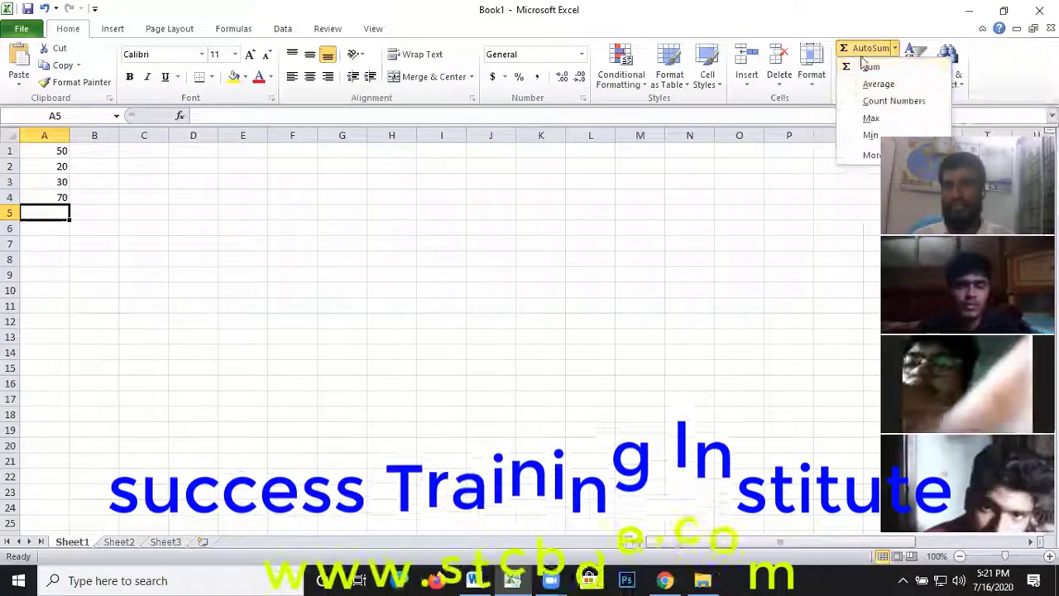
left_click(878, 85)
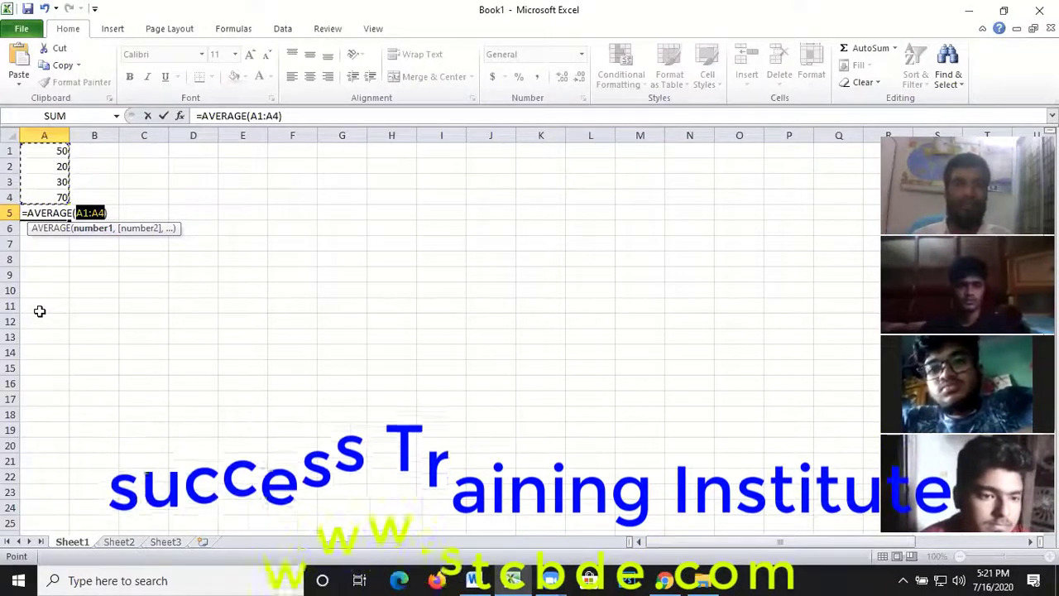
key("Return")
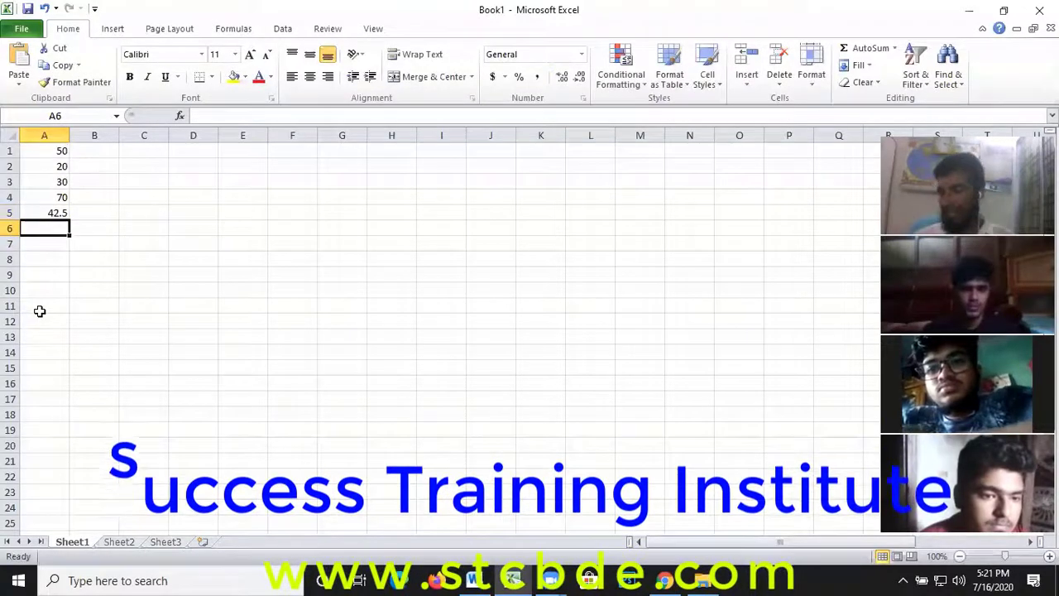
key("Up")
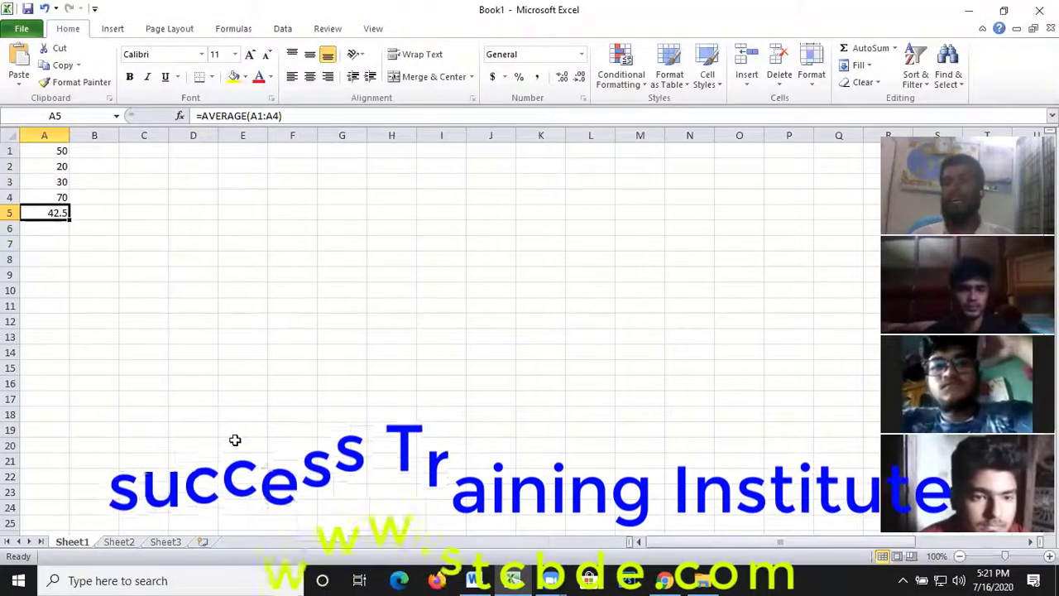
- Clear A5, insert =COUNT(A1:A4) there showing 4, then clear it again
key("BackSpace")
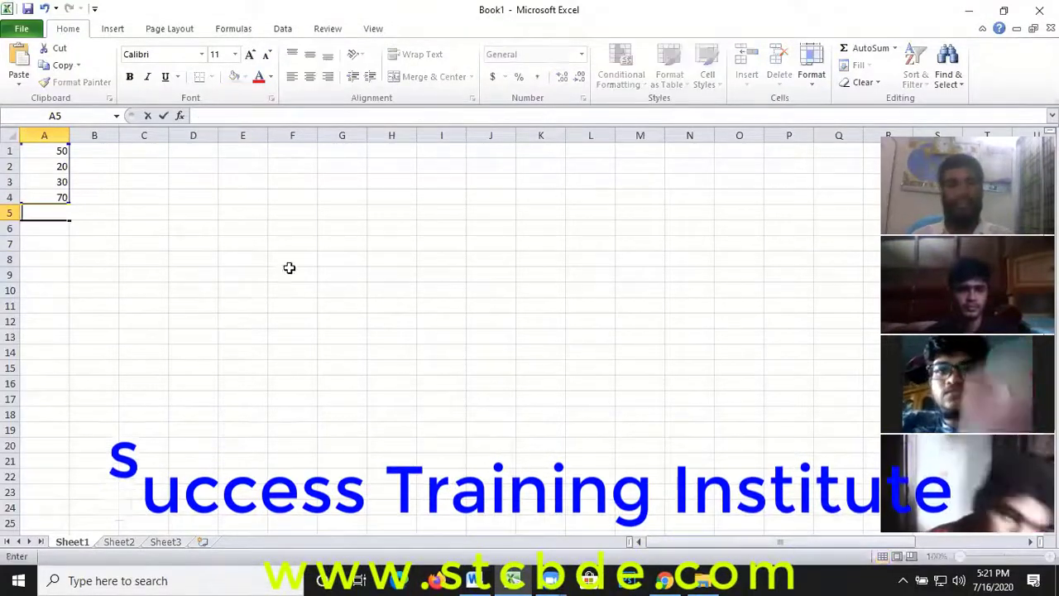
left_click(884, 48)
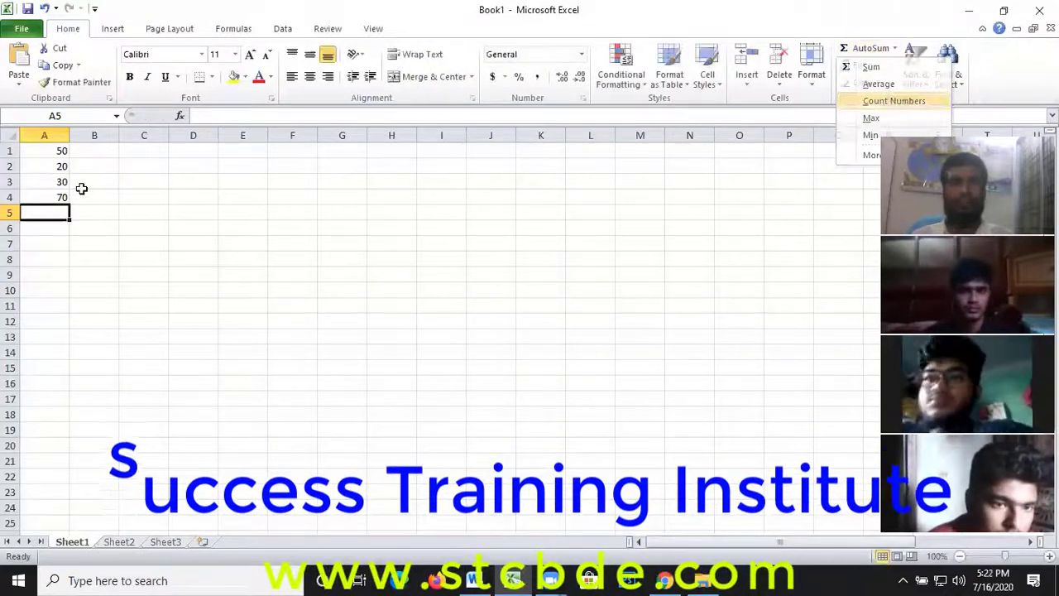
left_click(336, 273)
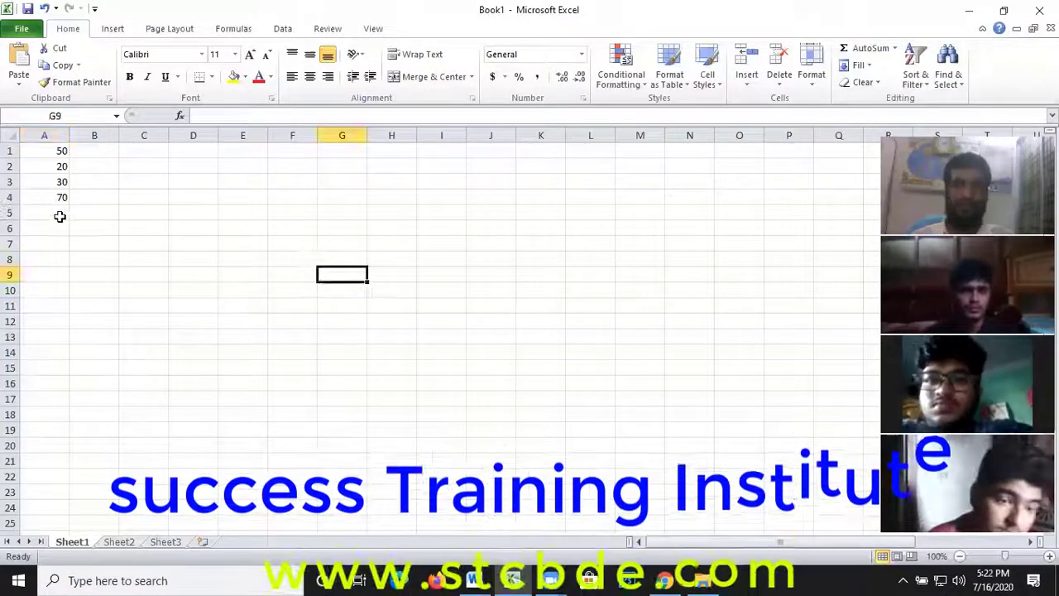
left_click(897, 49)
left_click(888, 102)
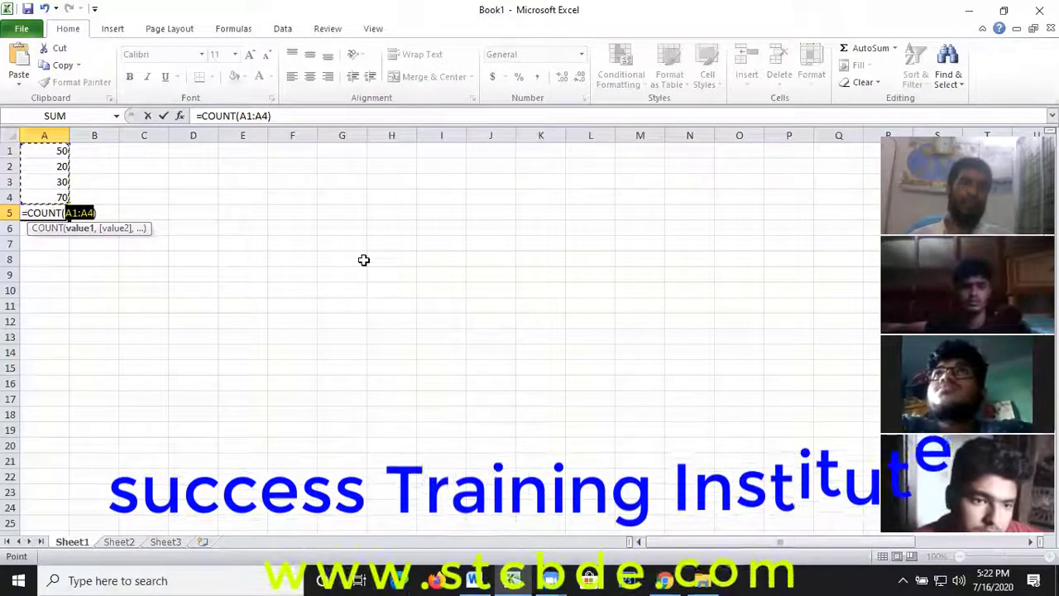
key("Return")
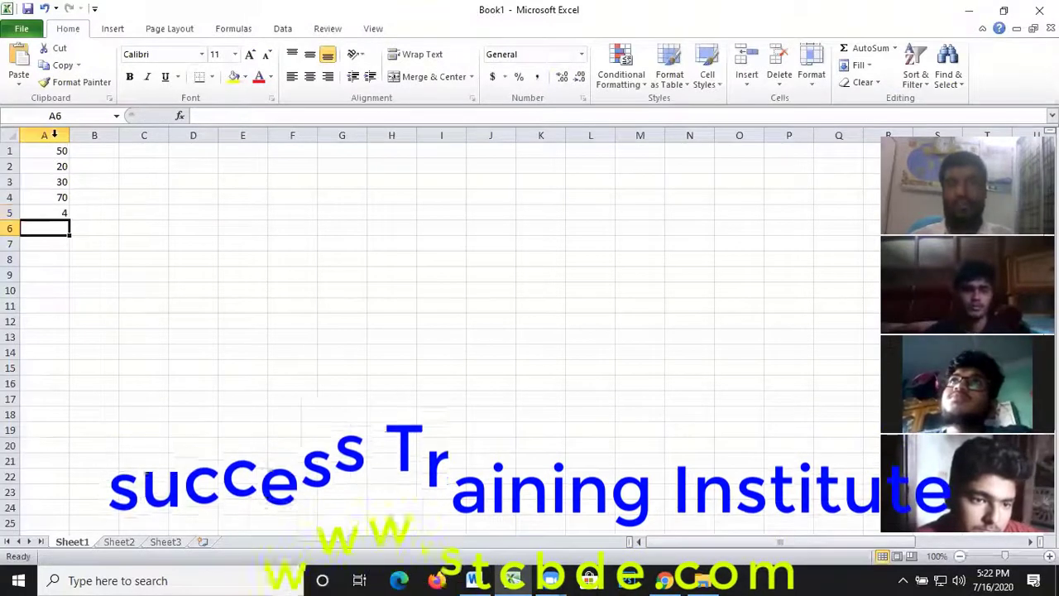
left_click(60, 212)
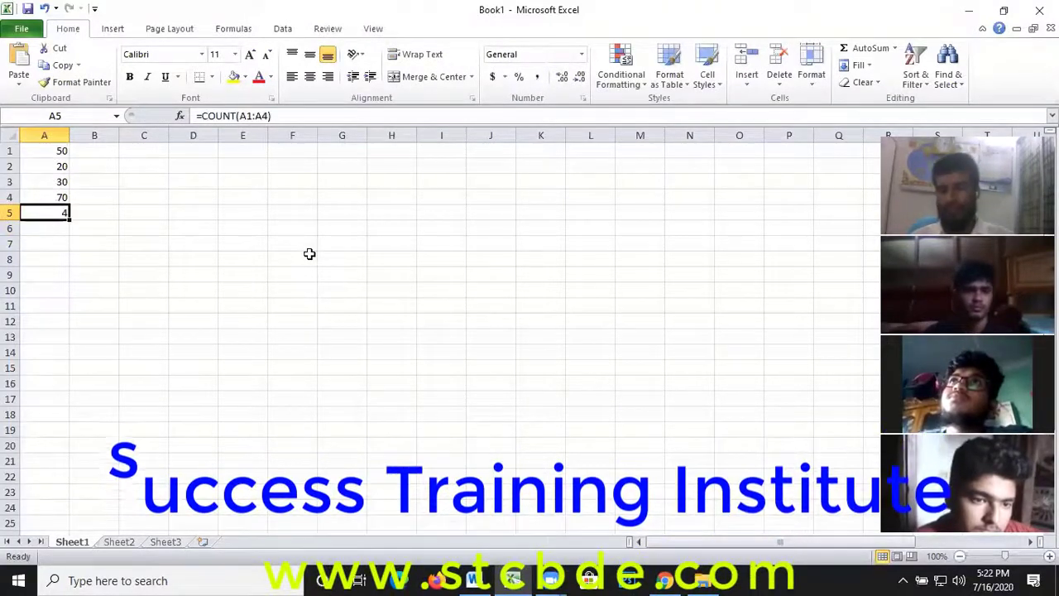
key("BackSpace")
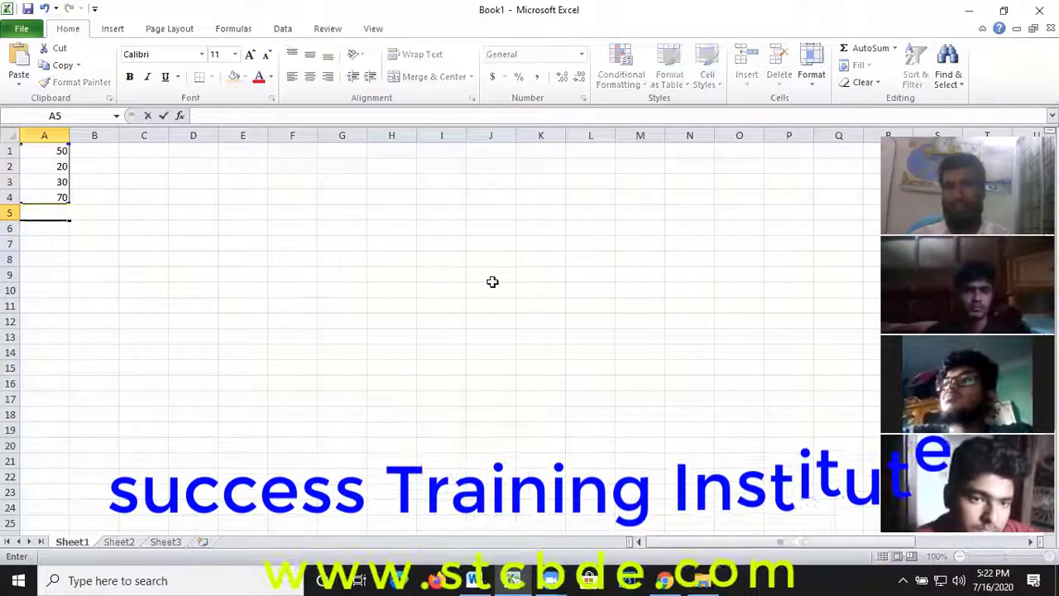
- Put =MAX(A1:A4) in A5, showing 70, then clear A5 again
left_click(57, 211)
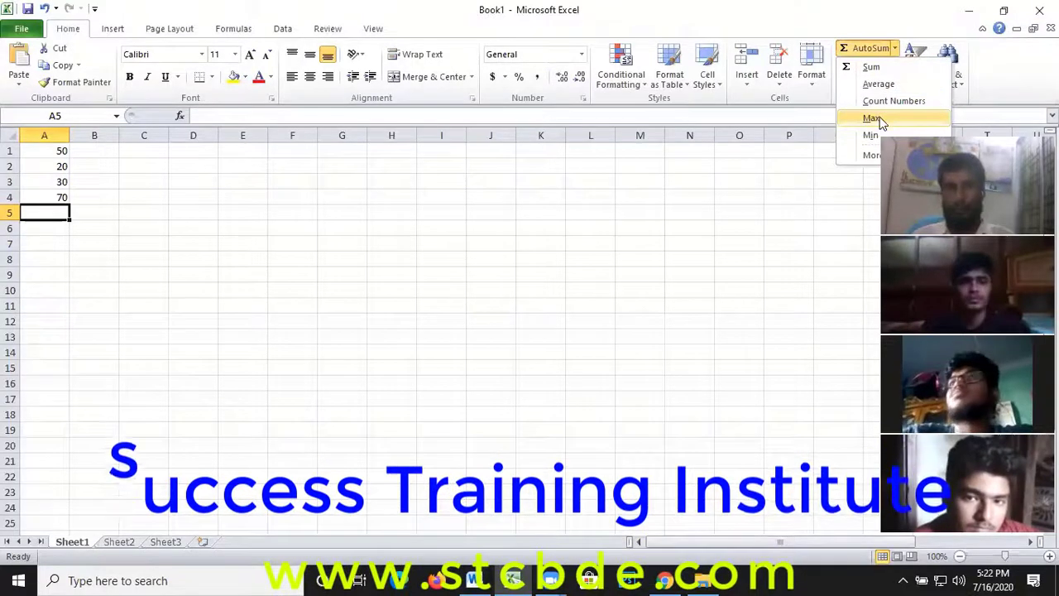
left_click(883, 119)
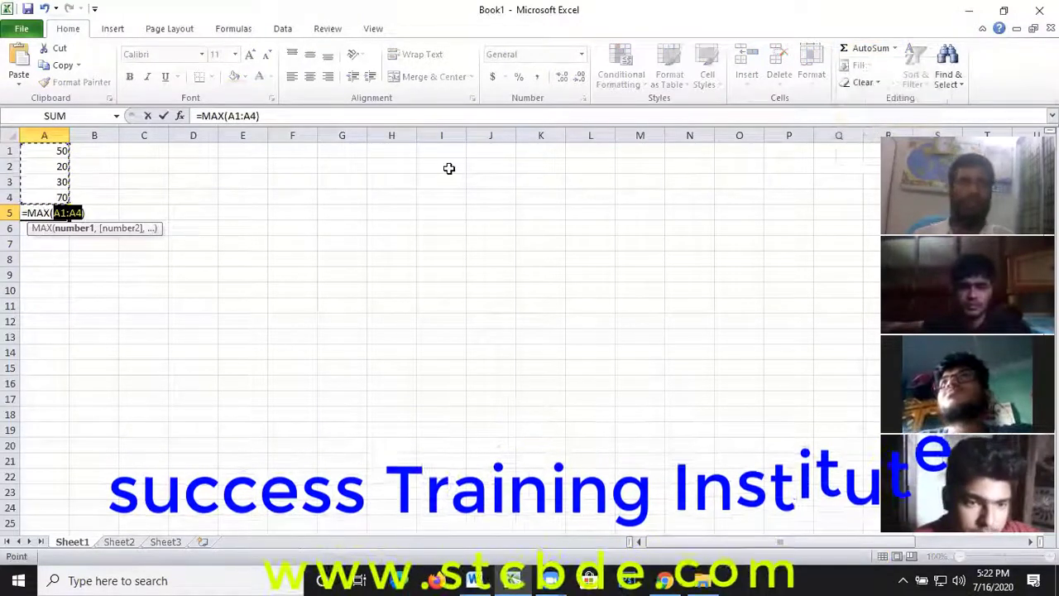
key("Return")
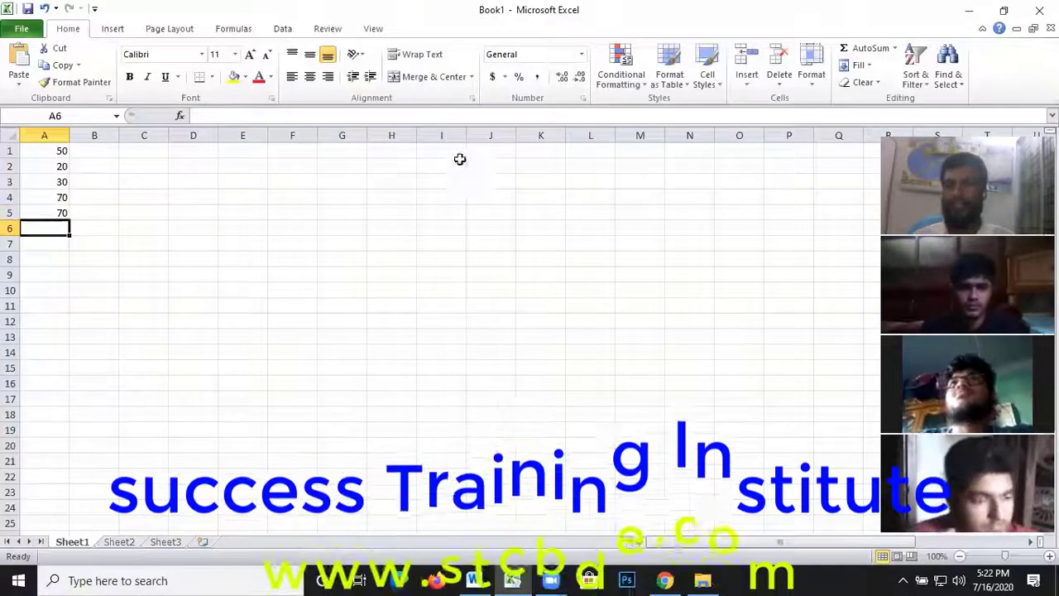
left_click(56, 214)
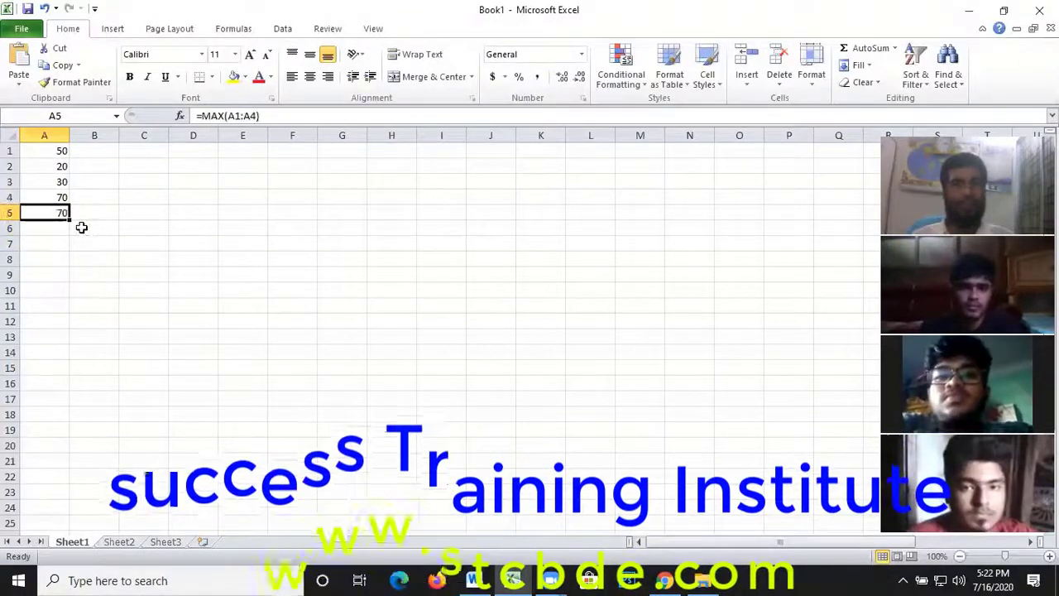
key("BackSpace")
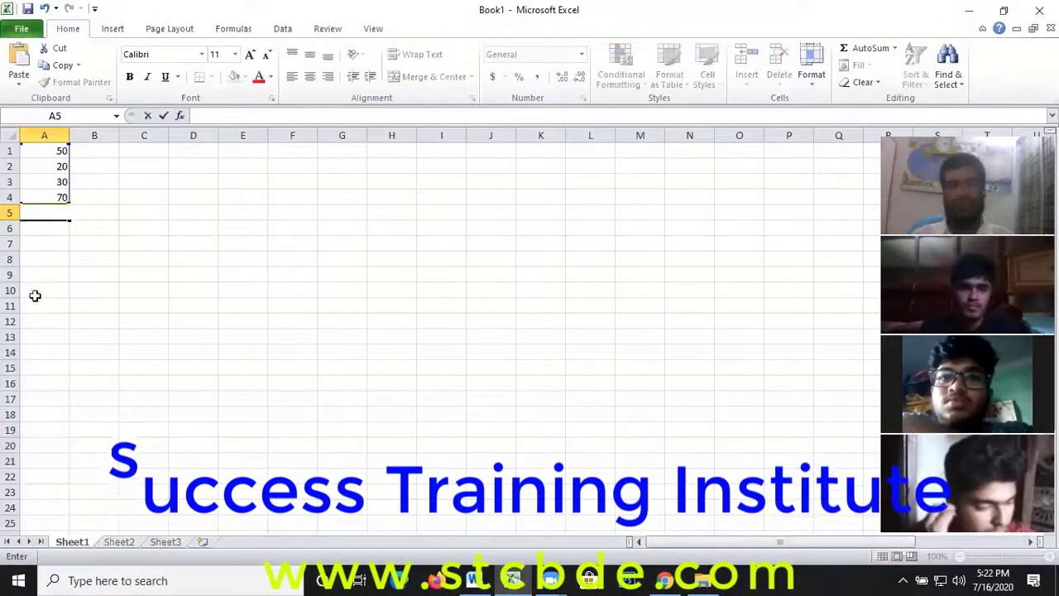
left_click(33, 214)
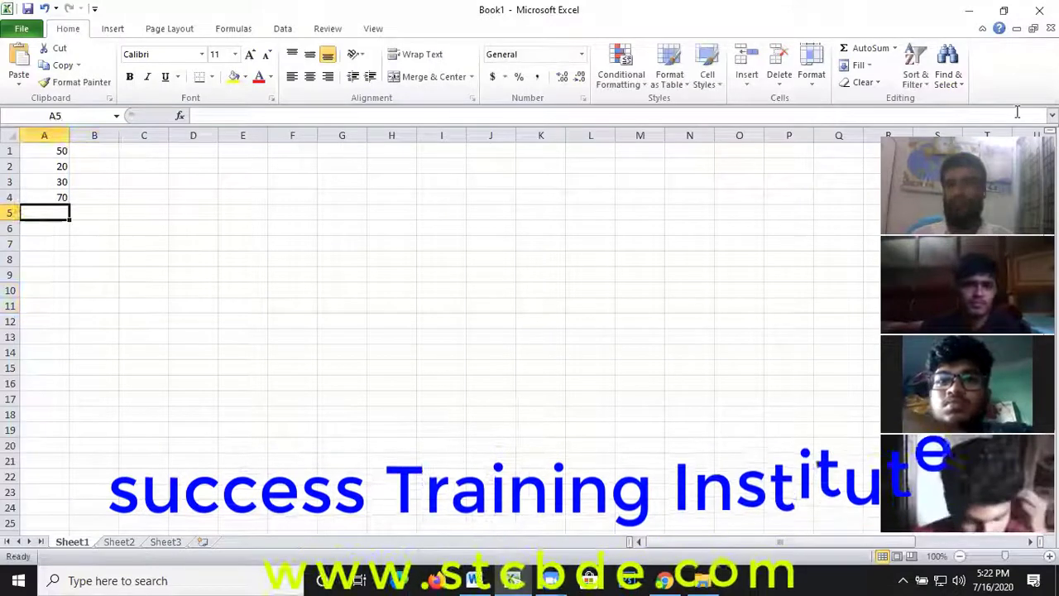
- Insert =MIN(A1:A4) in A5 from the AutoSum list, showing 20
left_click(897, 49)
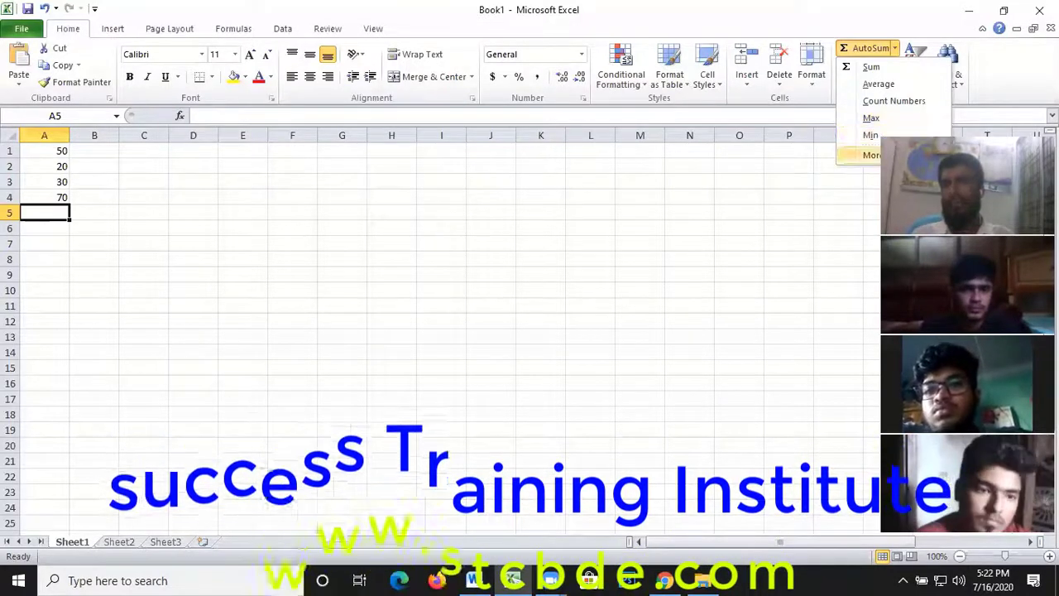
left_click(873, 135)
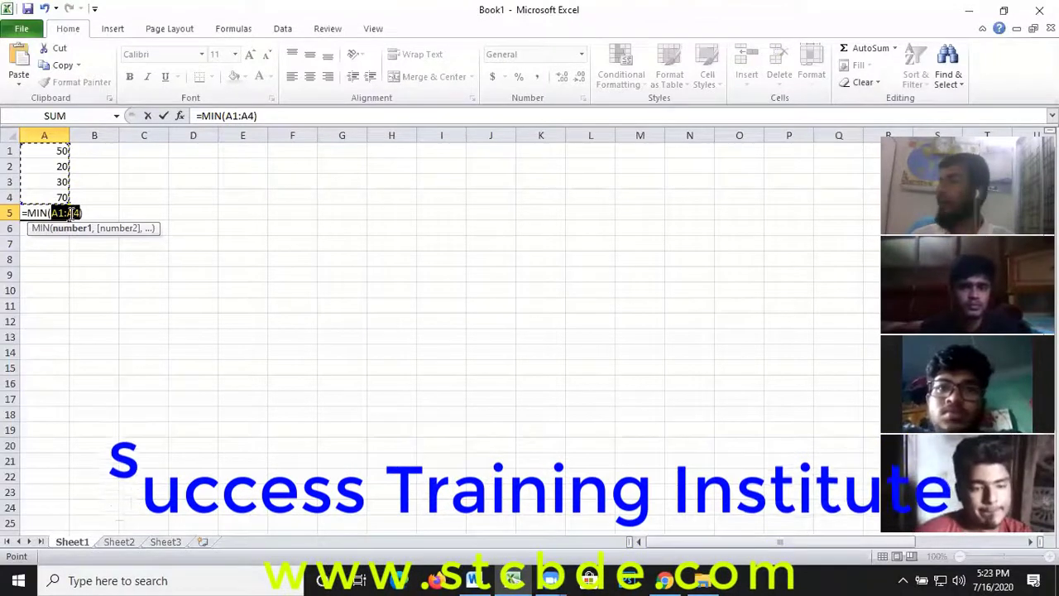
key("Return")
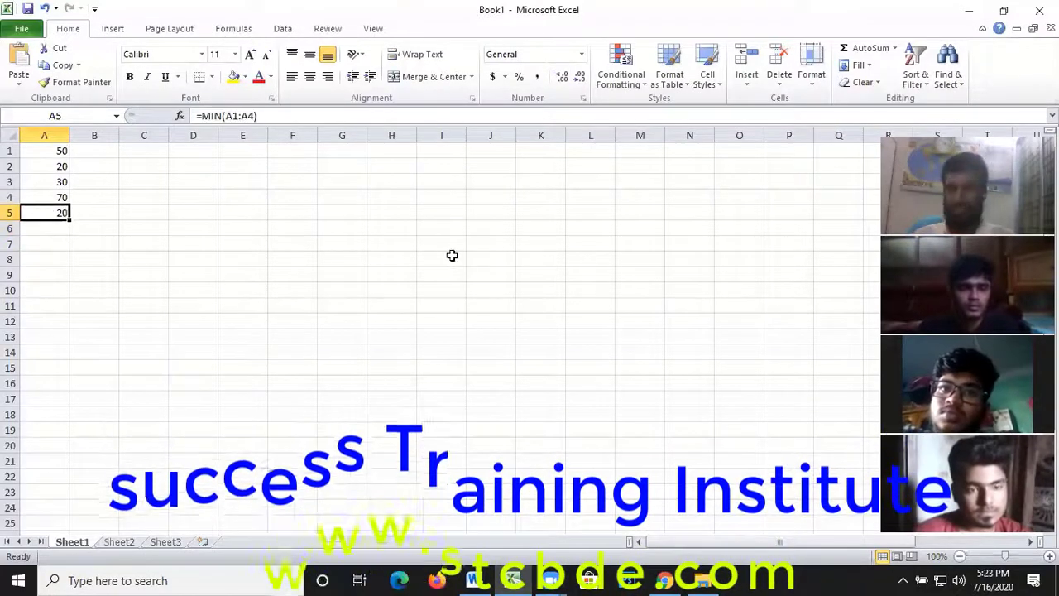
- Delete the MIN result from A5, leaving it empty
key("Delete")
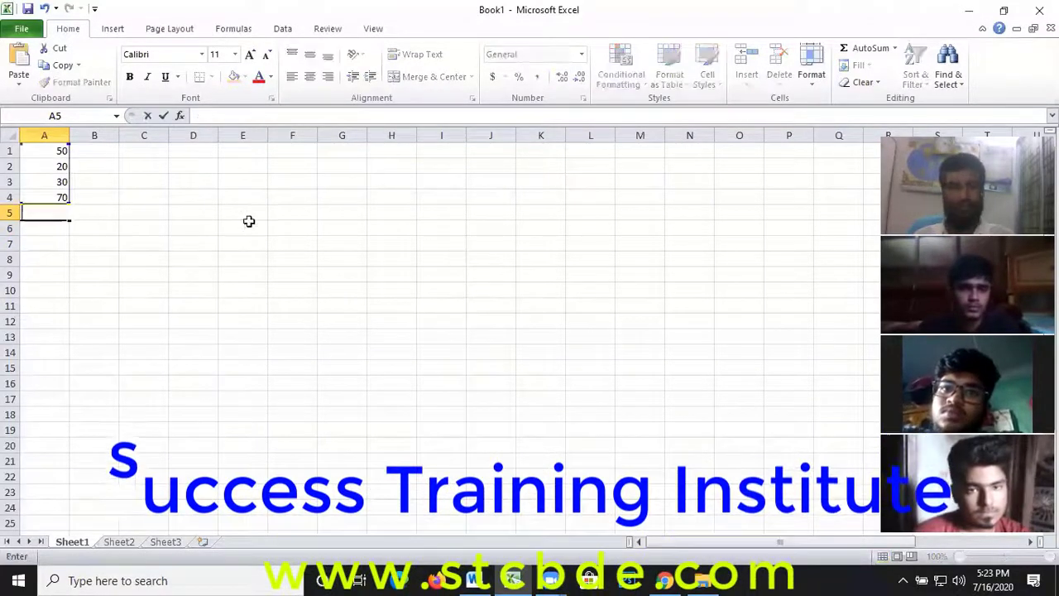
left_click(158, 256)
left_click(49, 211)
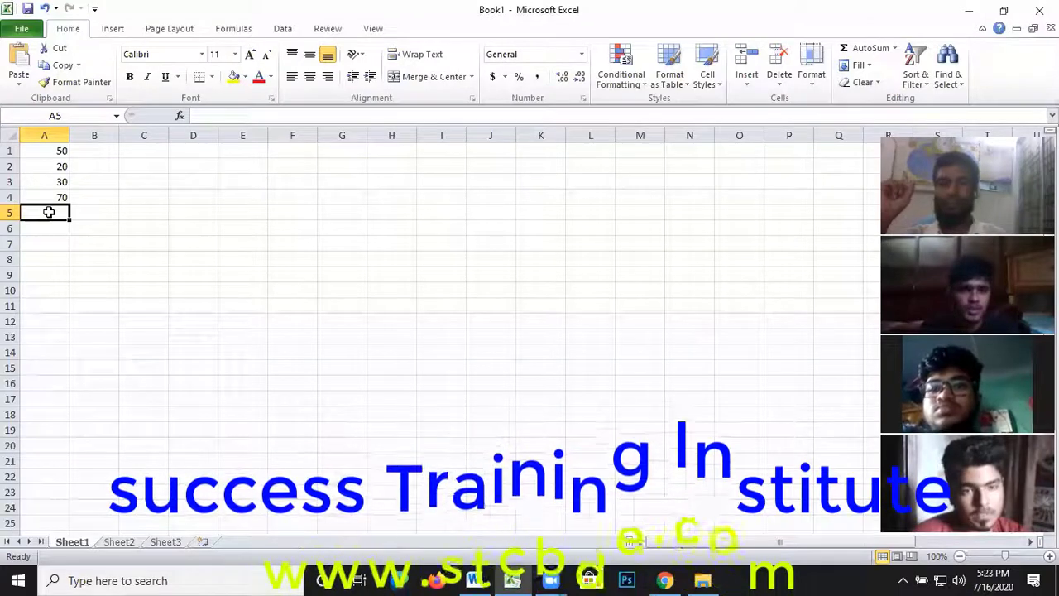
- Enter 80 in B1 and 40 in C1
left_click(94, 148)
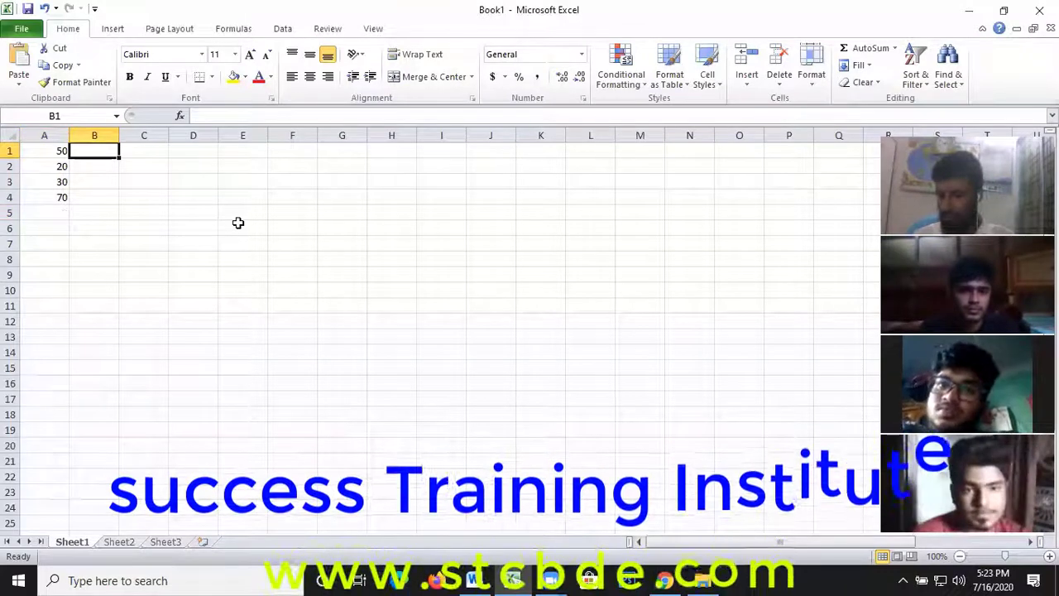
type("80")
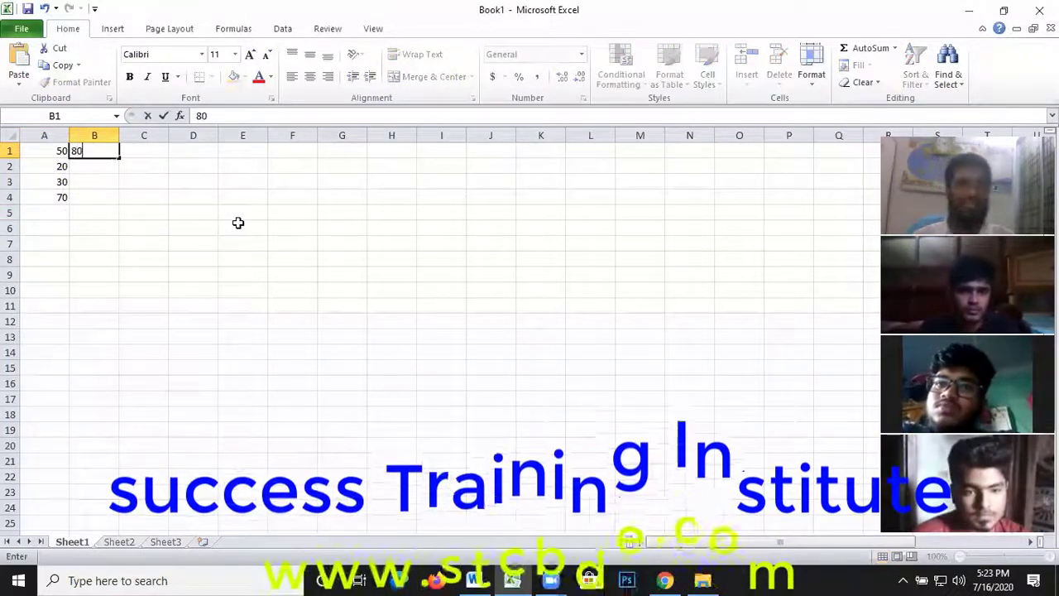
left_click(141, 151)
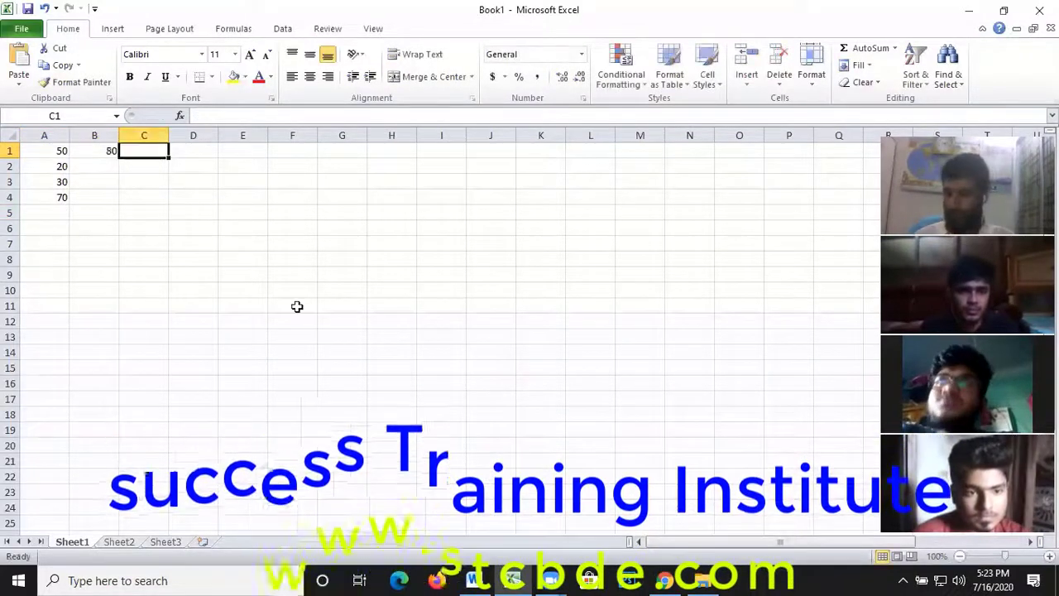
type("40")
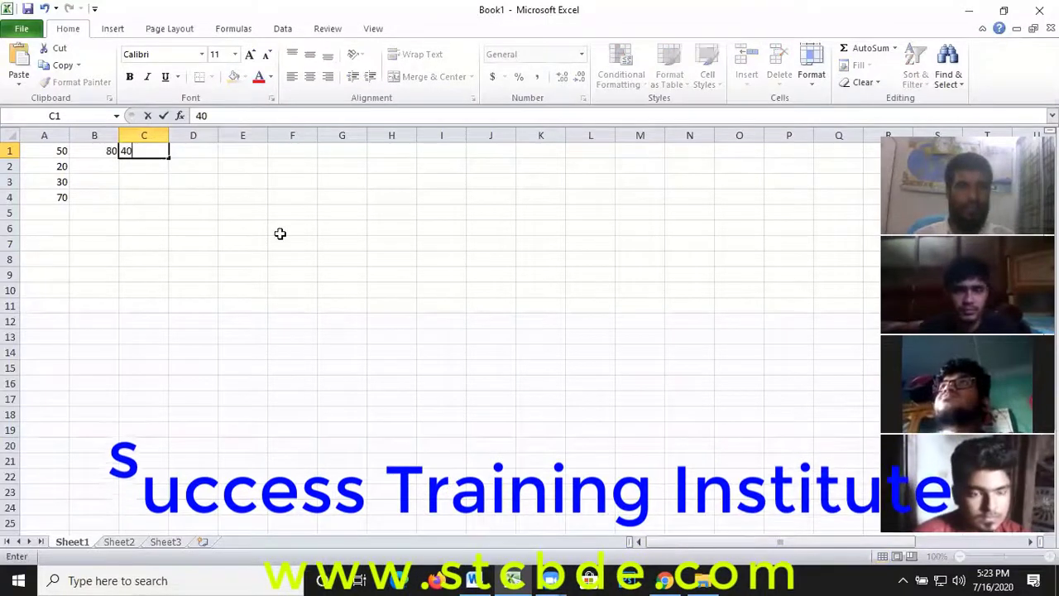
left_click(174, 151)
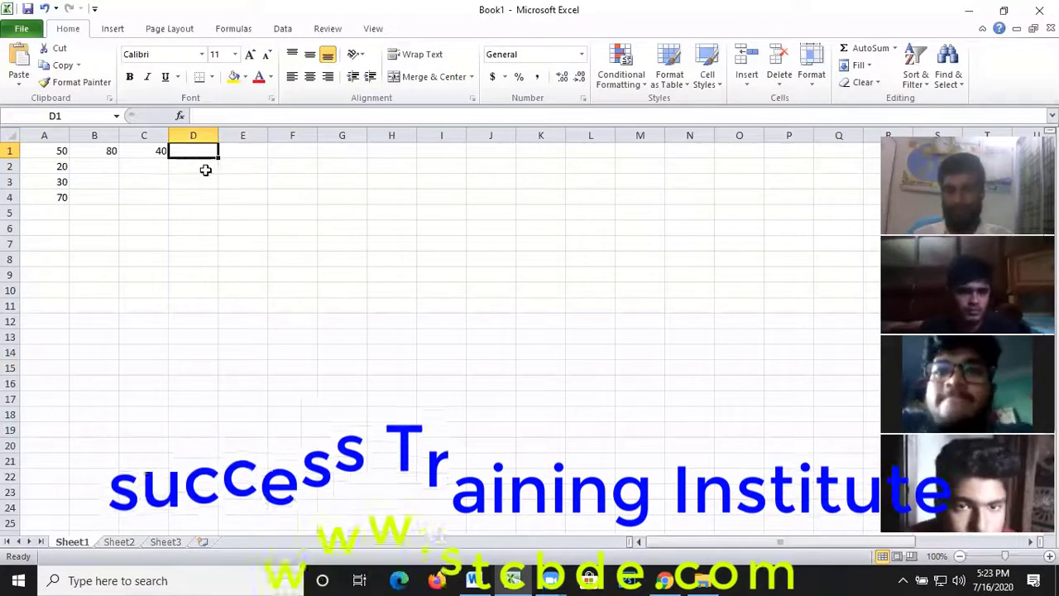
- Build the formula =B1*C1 in D1, giving 3200
type("=")
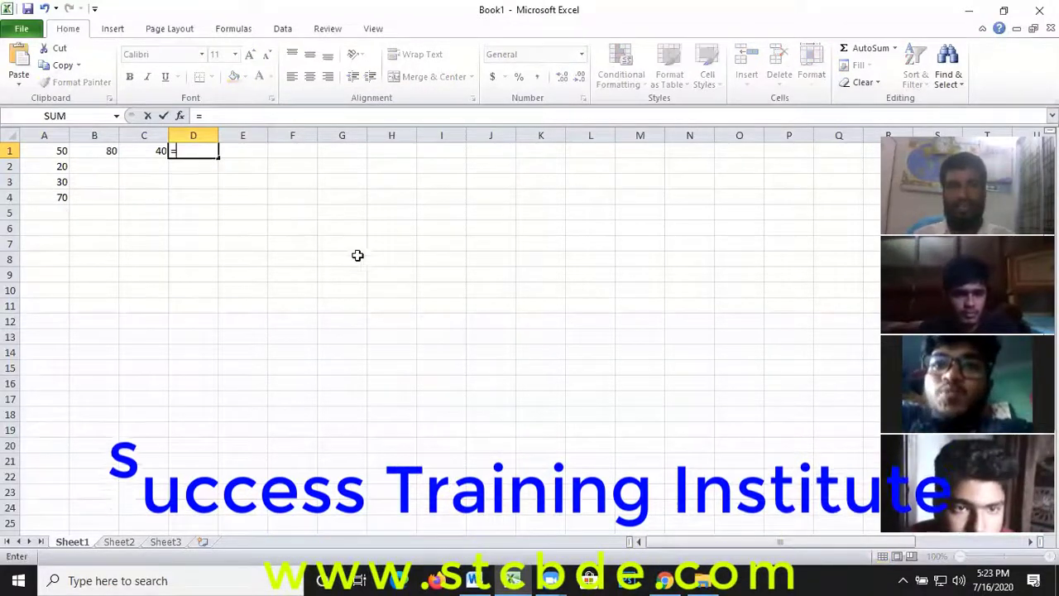
left_click(104, 150)
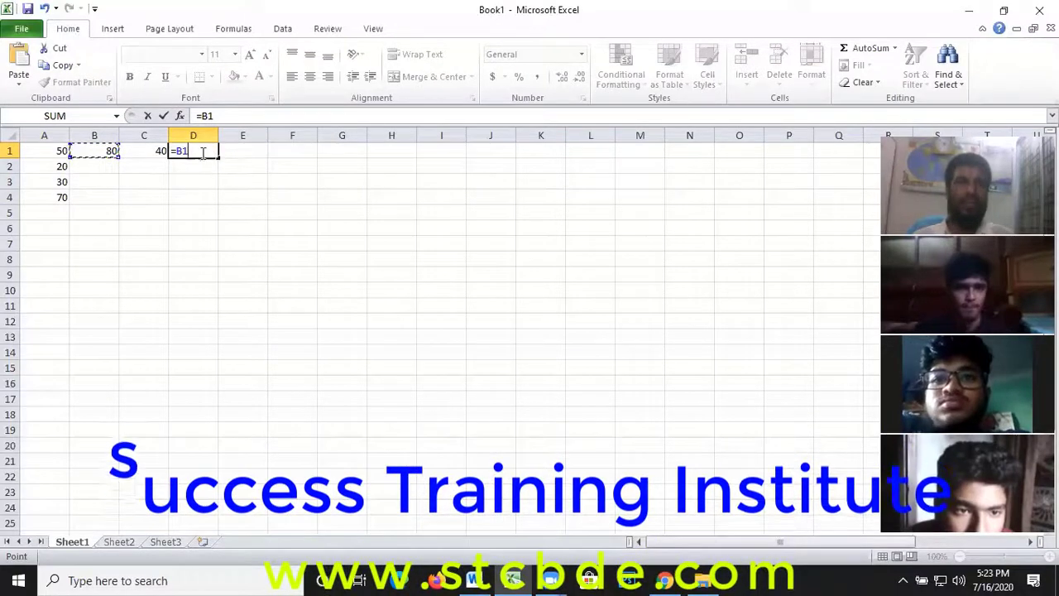
type("*")
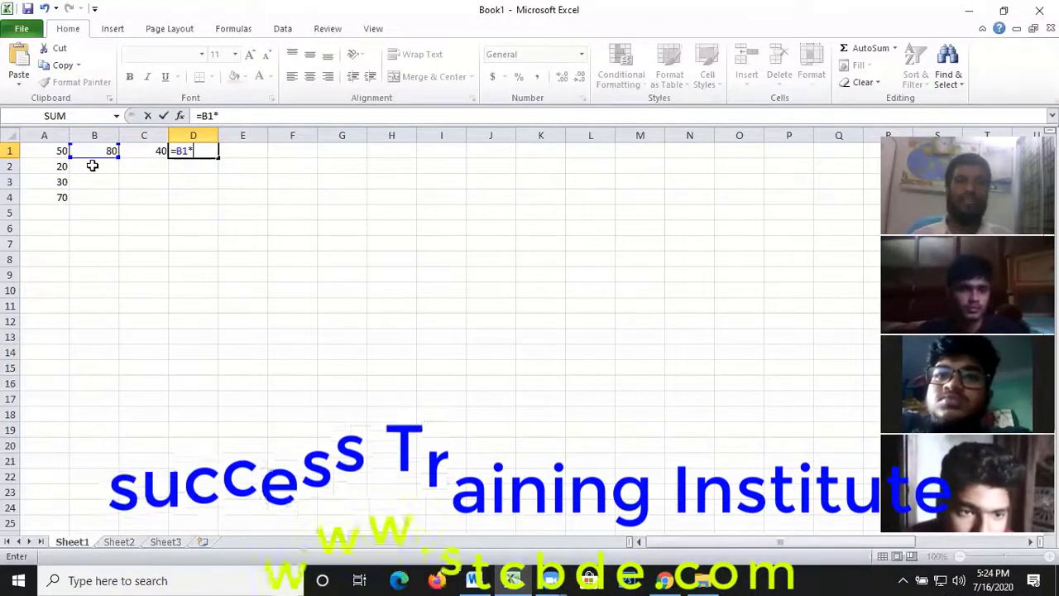
left_click(146, 151)
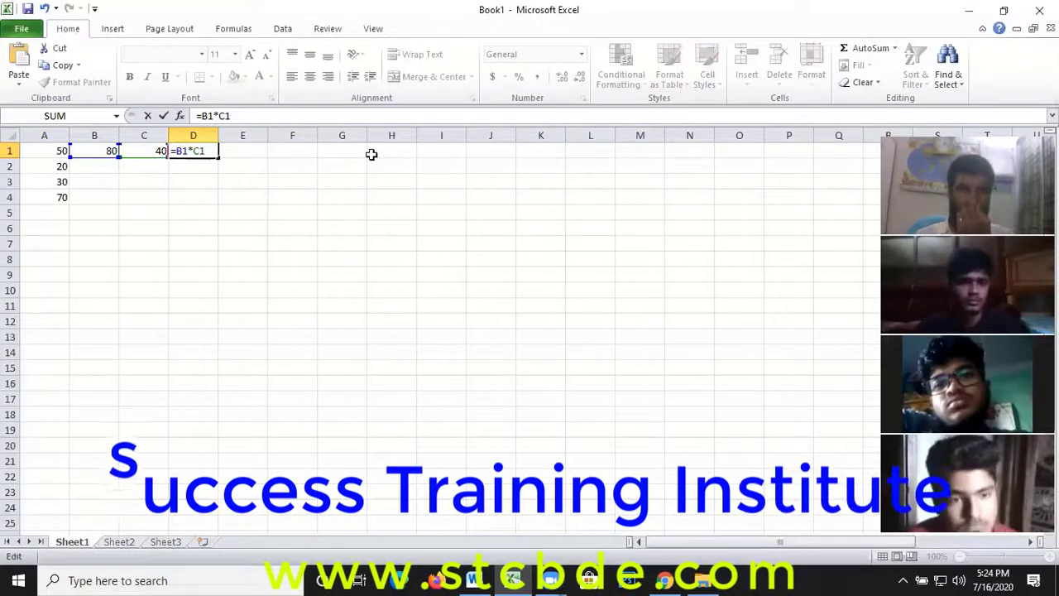
key("Return")
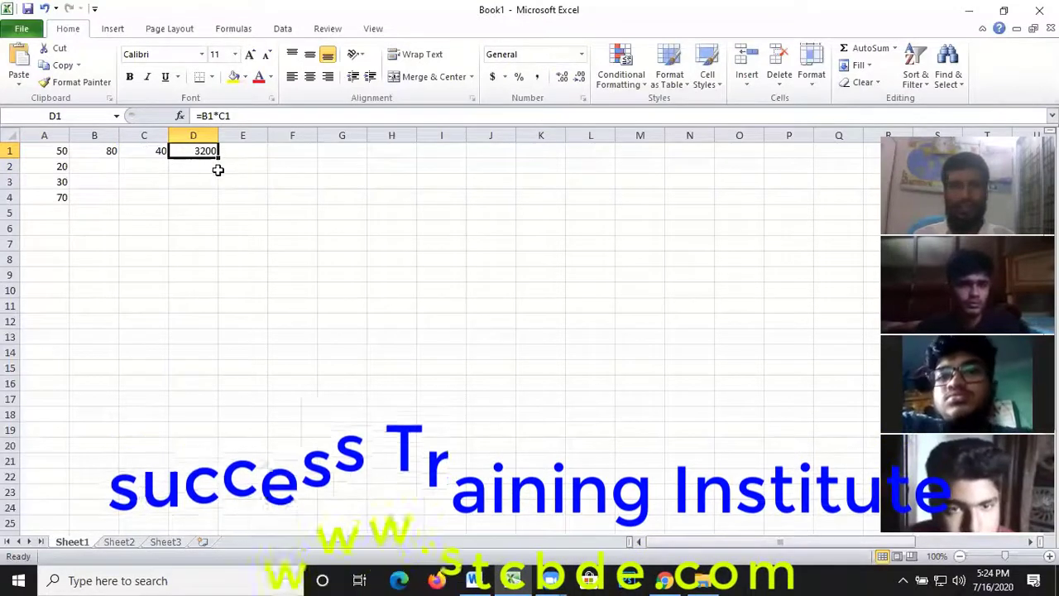
- In Windows Calculator, compute 80 × 40 to confirm 3200, then close it
left_click(18, 578)
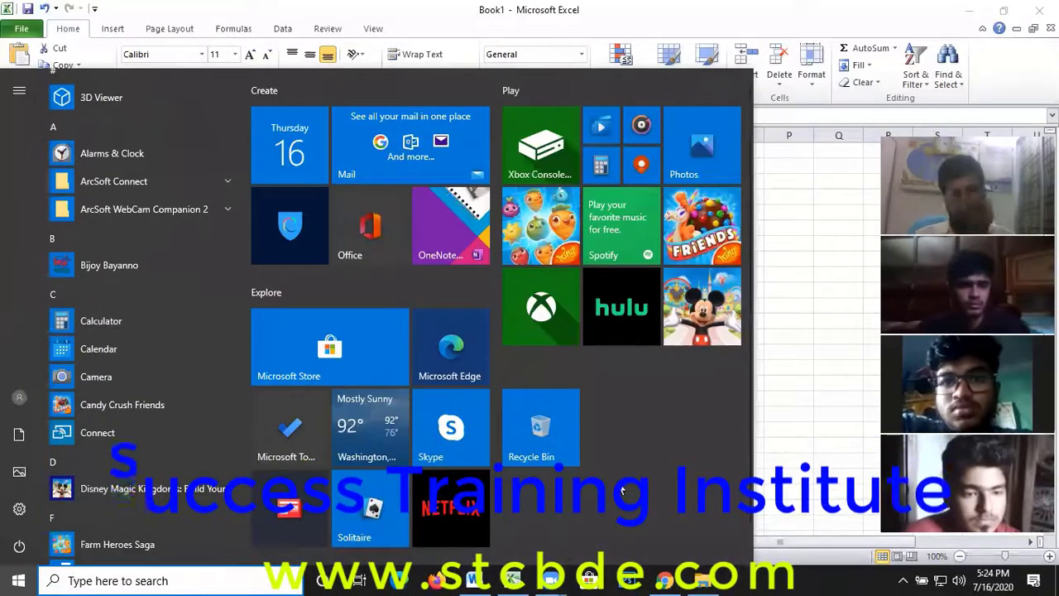
key("Escape")
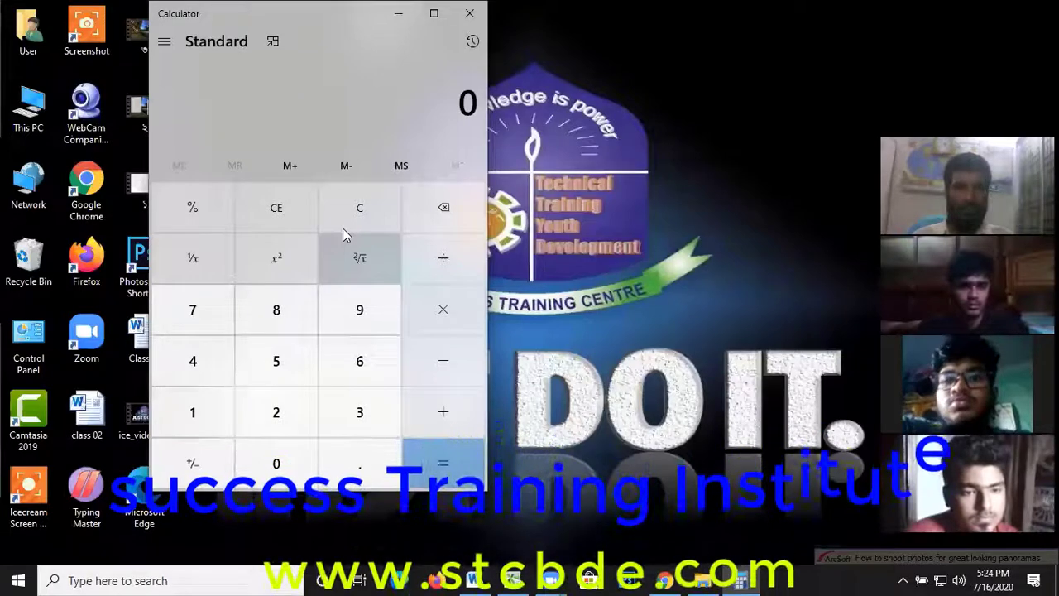
left_click(277, 309)
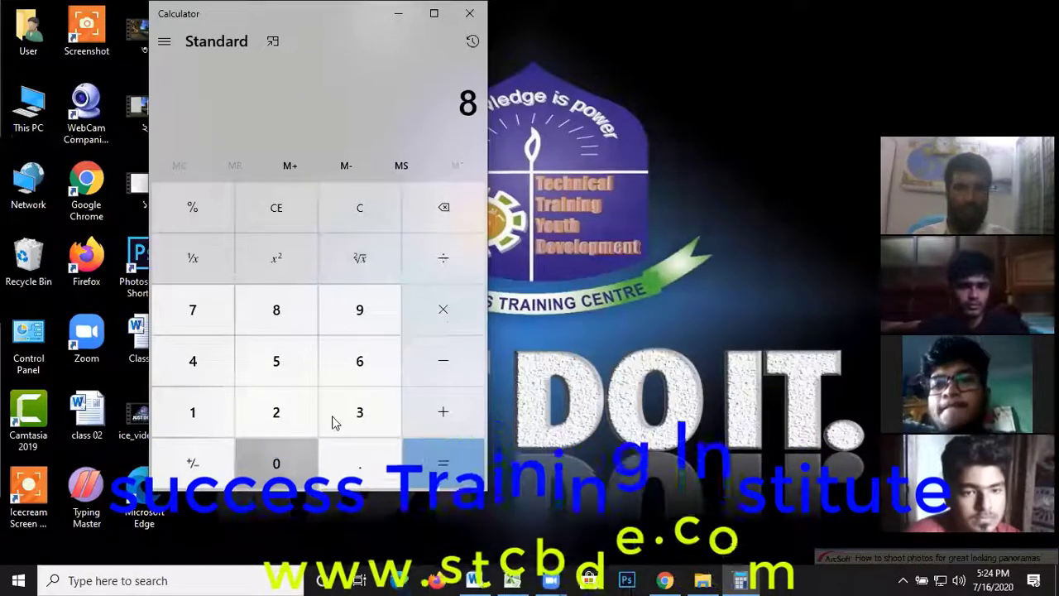
left_click(276, 463)
key("asterisk")
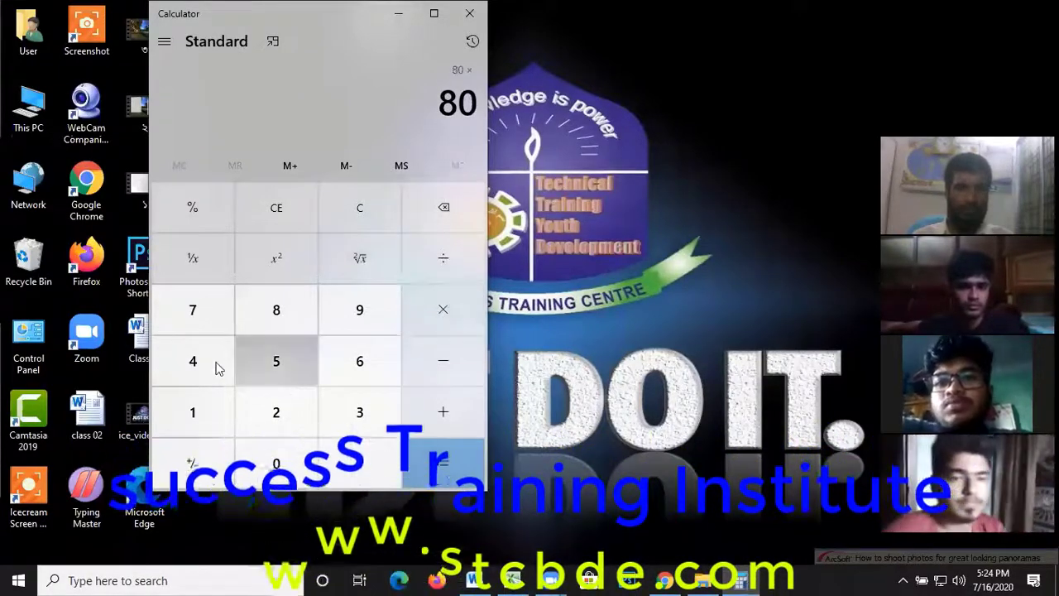
type("40")
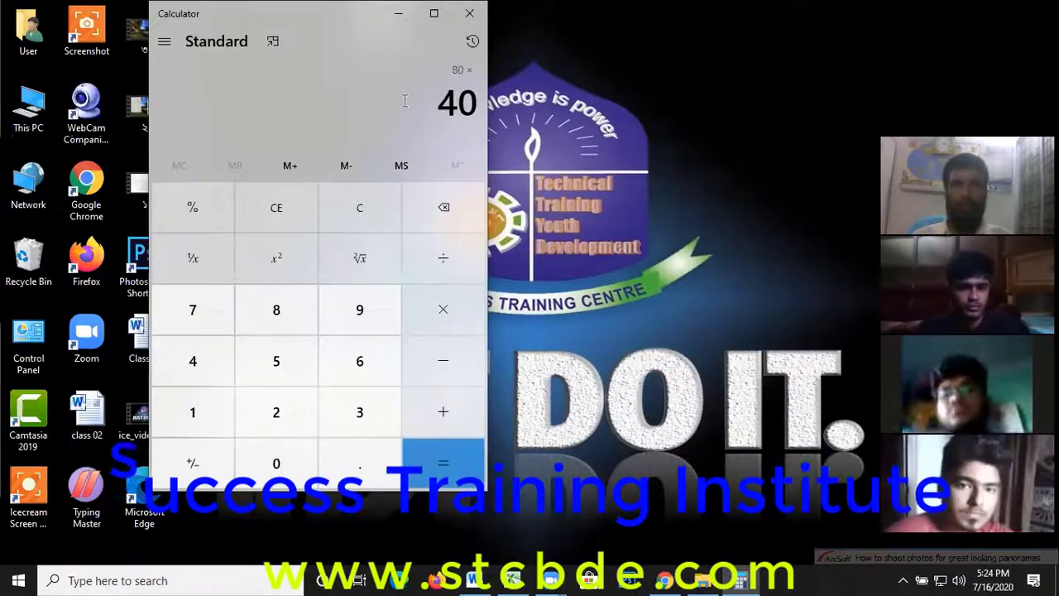
key("Return")
left_click(398, 13)
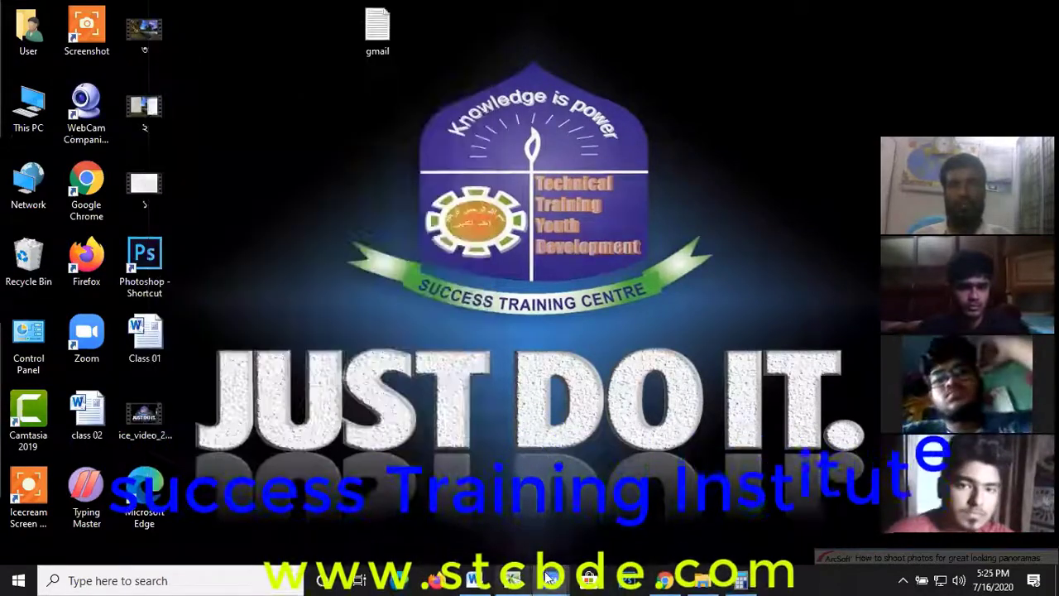
- Back in Excel, replace D1's 3200 product with the number 60
left_click(514, 577)
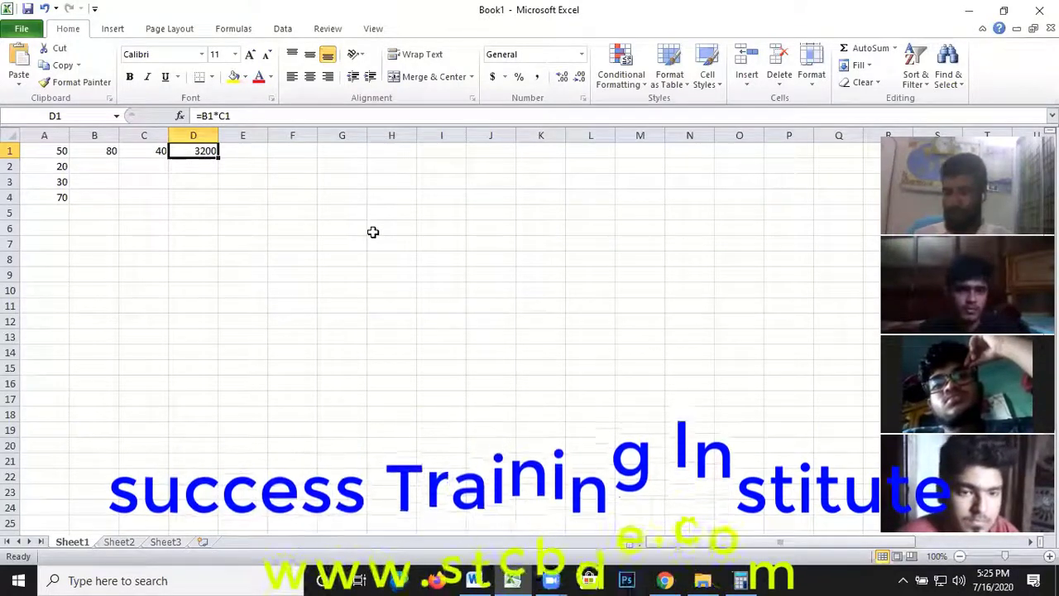
key("BackSpace")
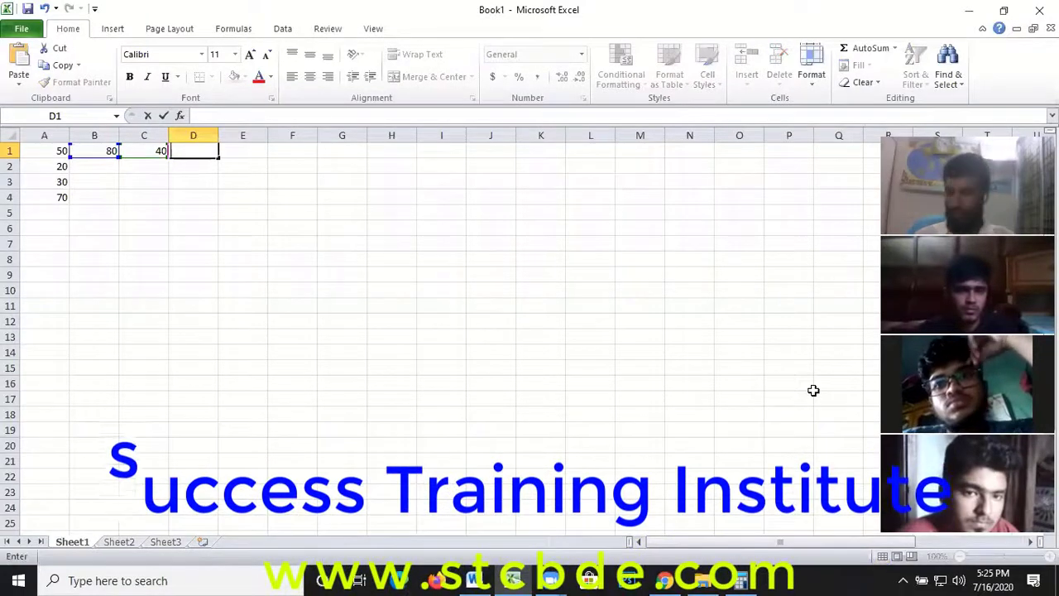
type("60")
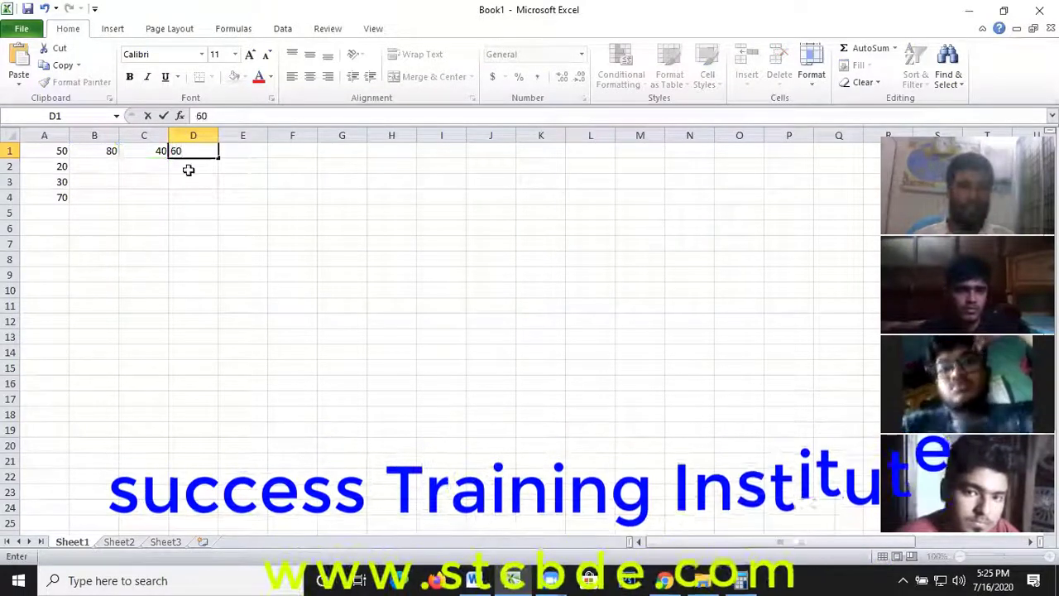
left_click(254, 153)
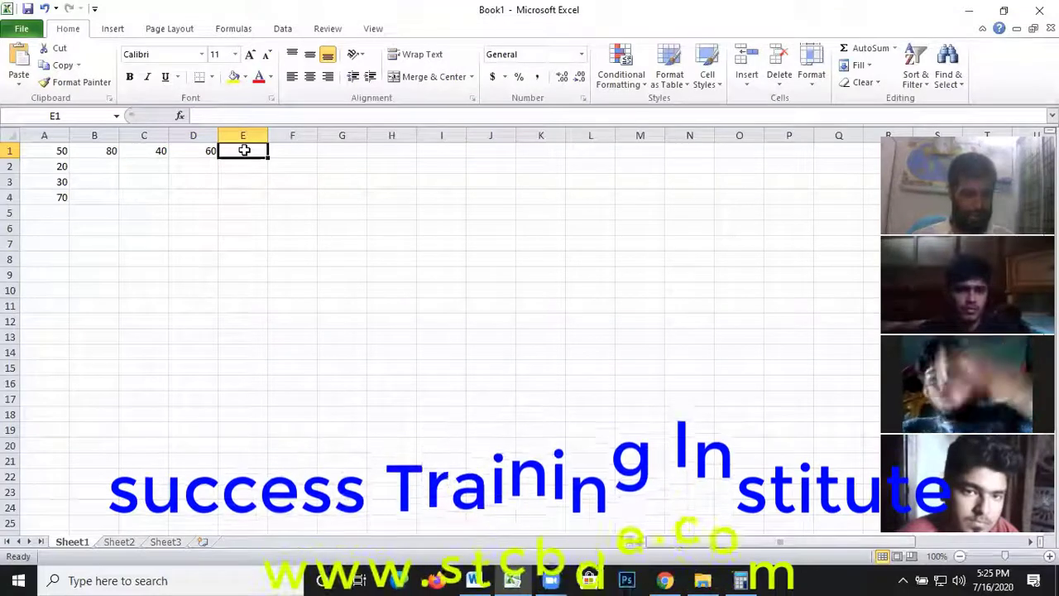
- Start a =pr formula in E1, then erase and cancel it, leaving E1 empty
type("=")
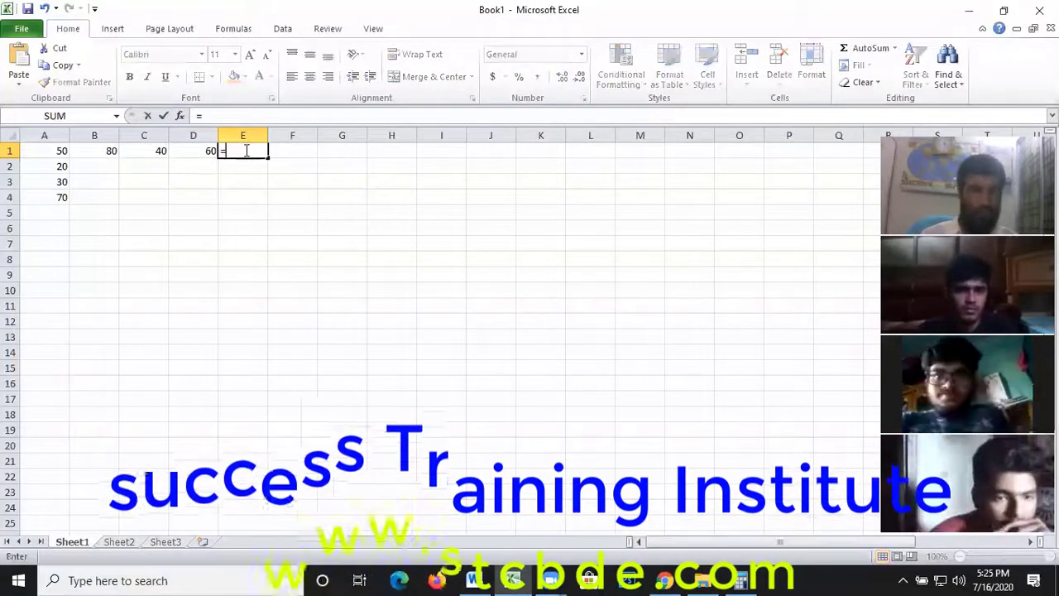
type("p")
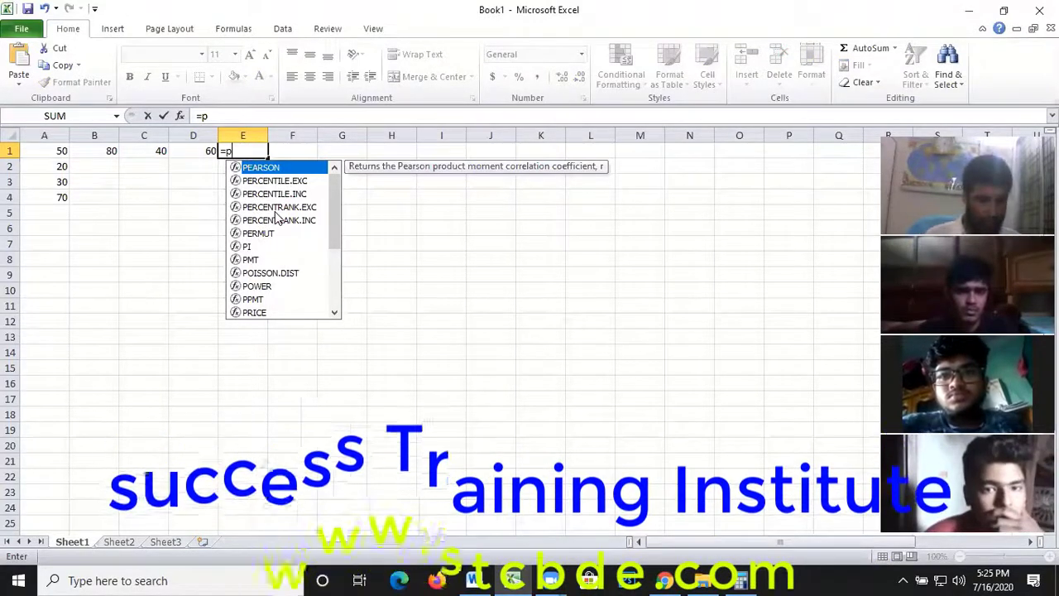
type("r")
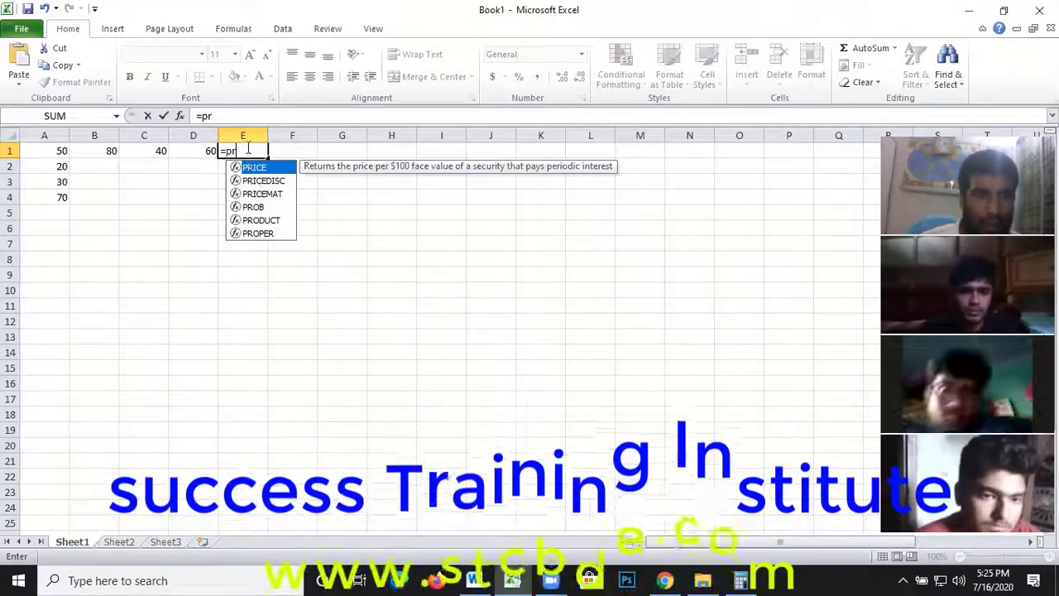
left_click(248, 149)
key("BackSpace")
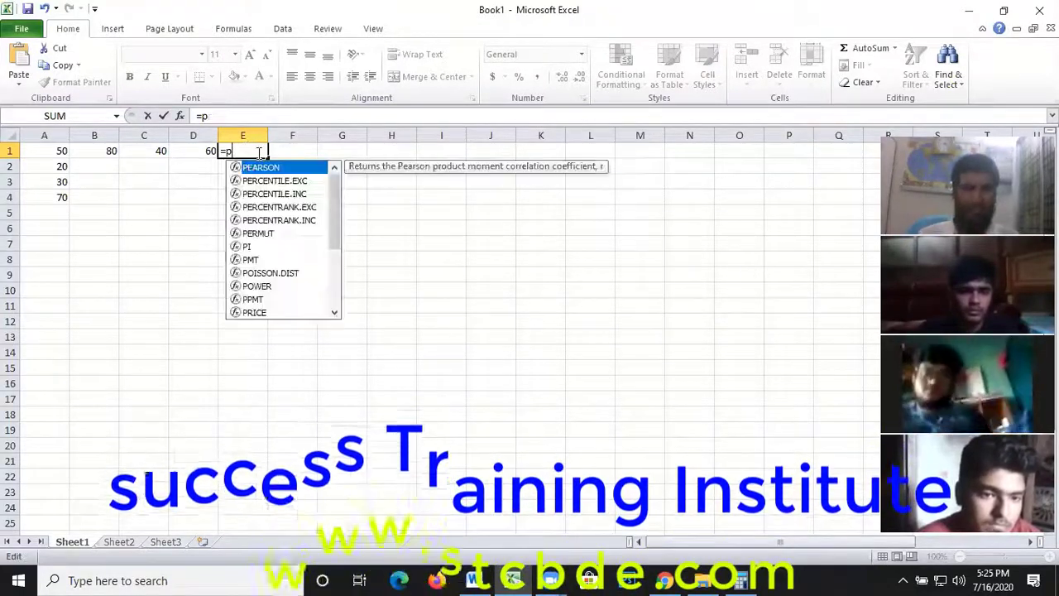
key("BackSpace")
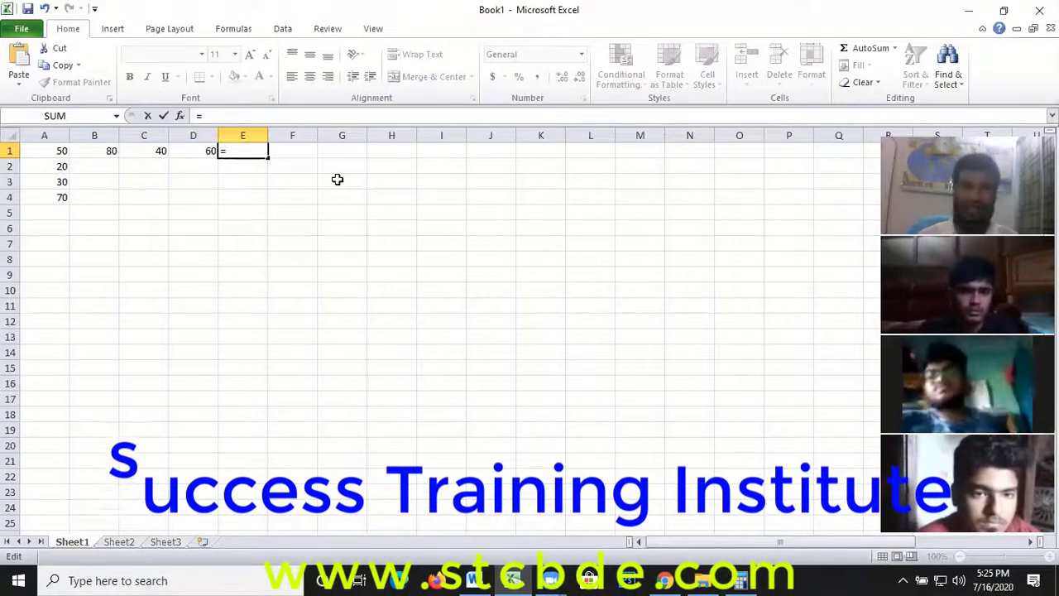
key("Escape")
left_click(244, 180)
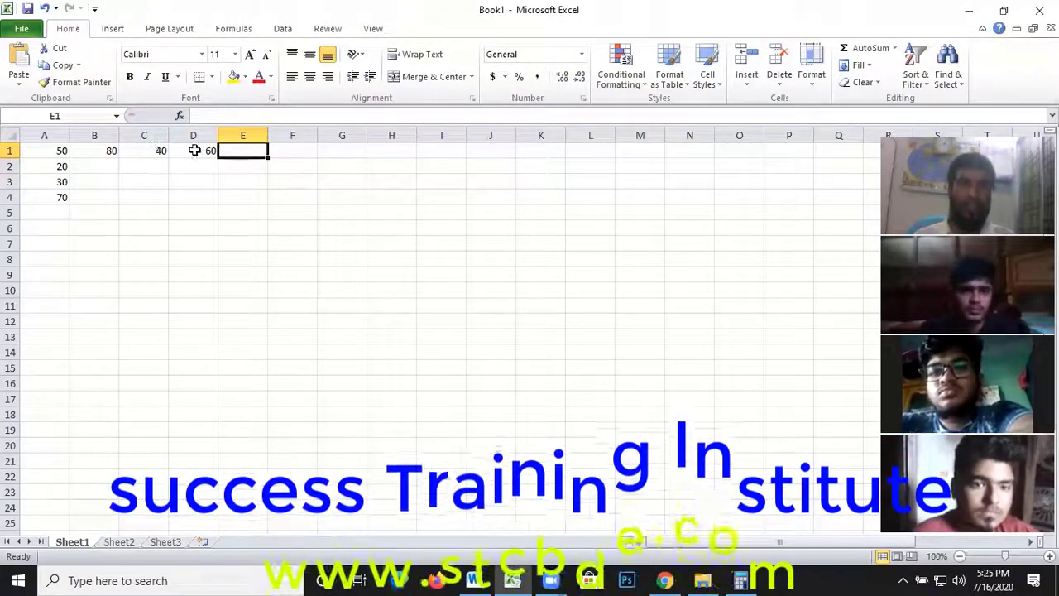
- Replace D1's 60 with the formula =B1/C1, showing 2
left_click(198, 150)
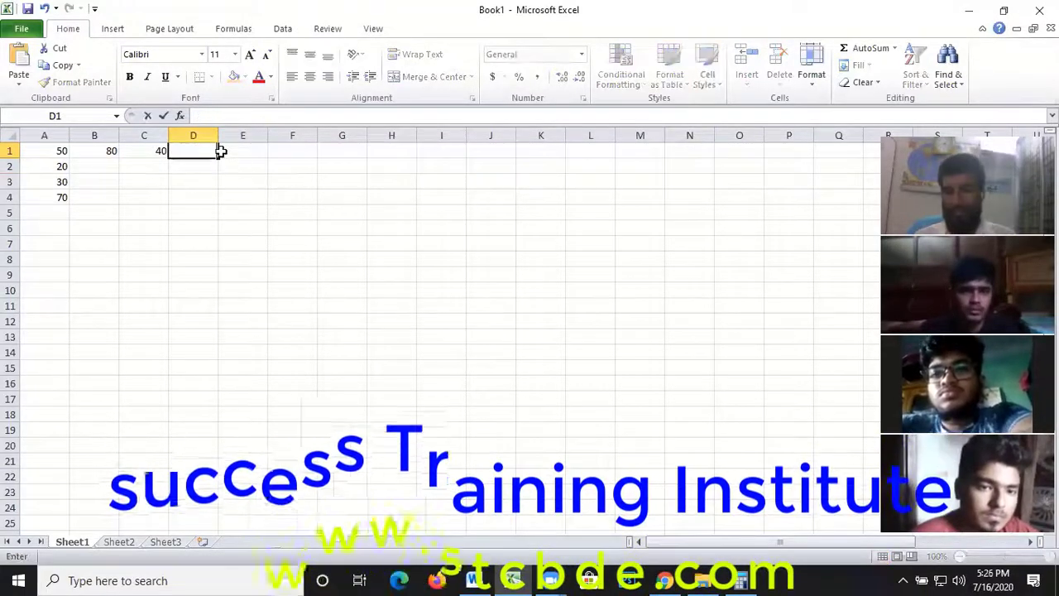
key("BackSpace")
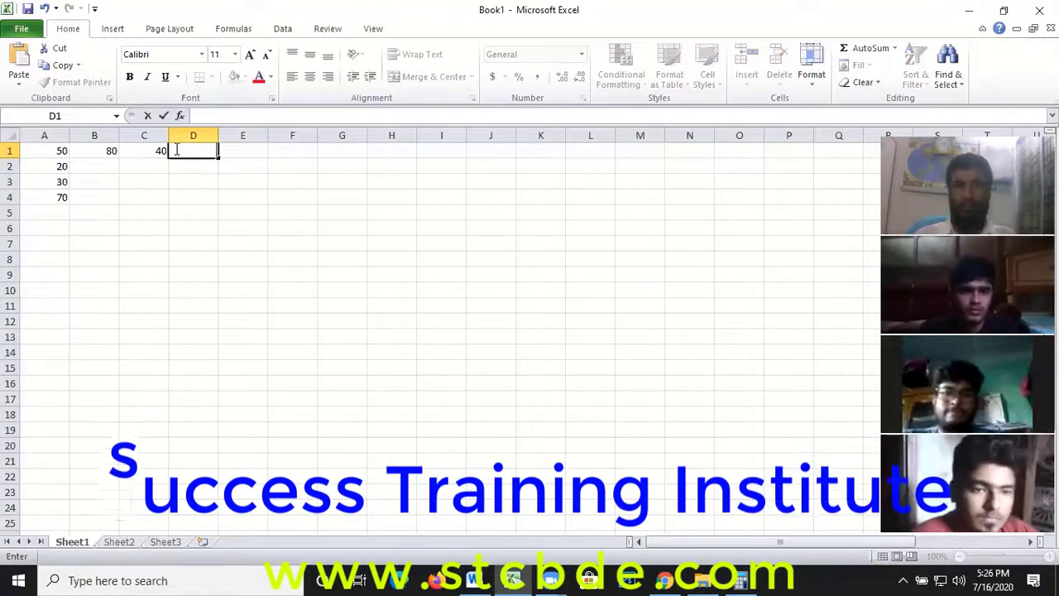
type("=")
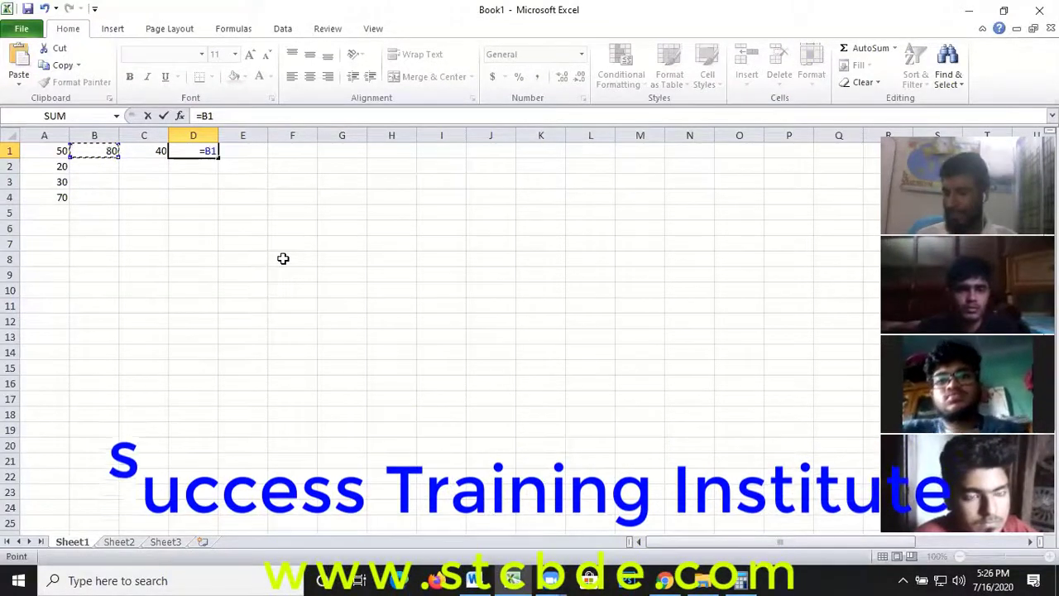
type("/")
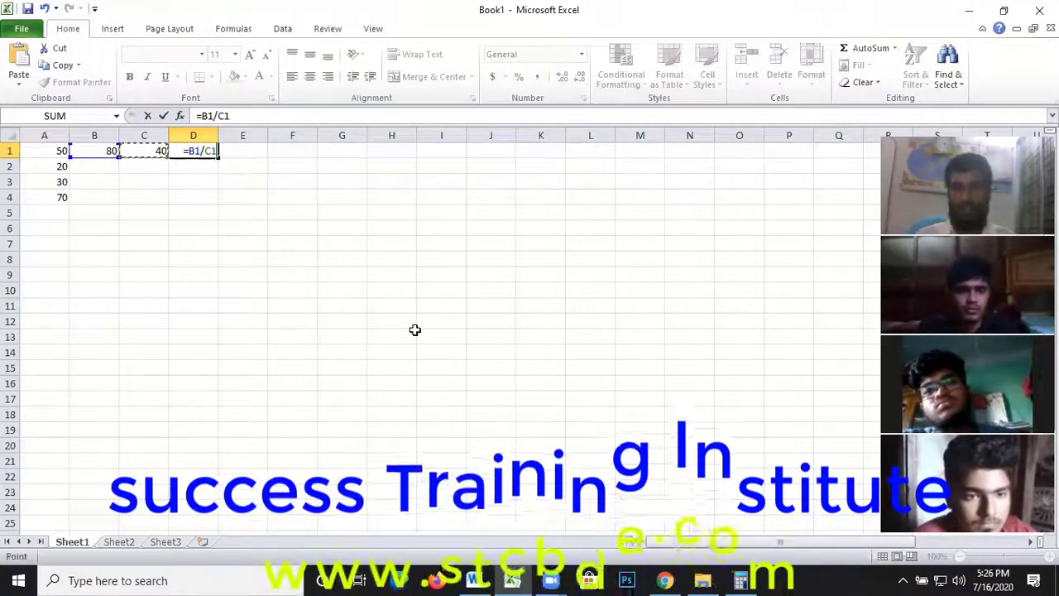
key("Return")
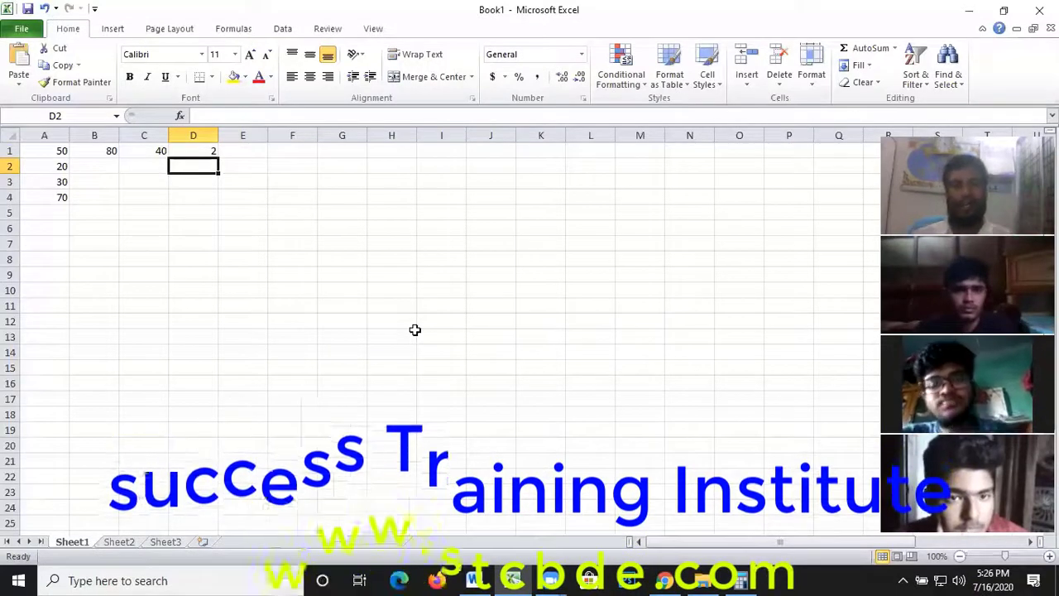
- Clear the numbers in A1:D5, including row 1's 80, 40 and division result
left_click_drag(43, 151, 130, 166)
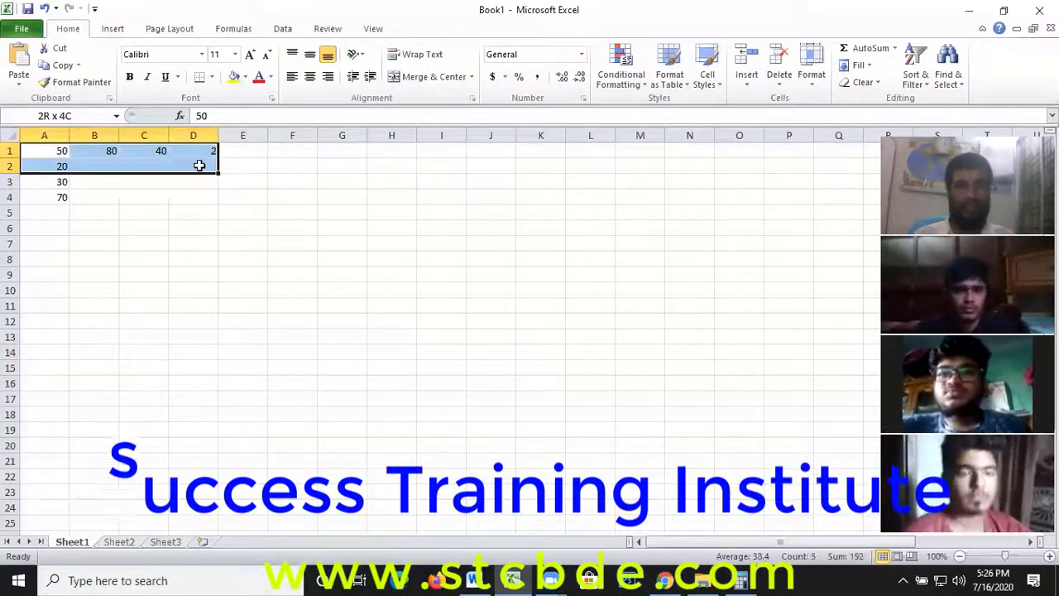
left_click_drag(200, 165, 196, 208)
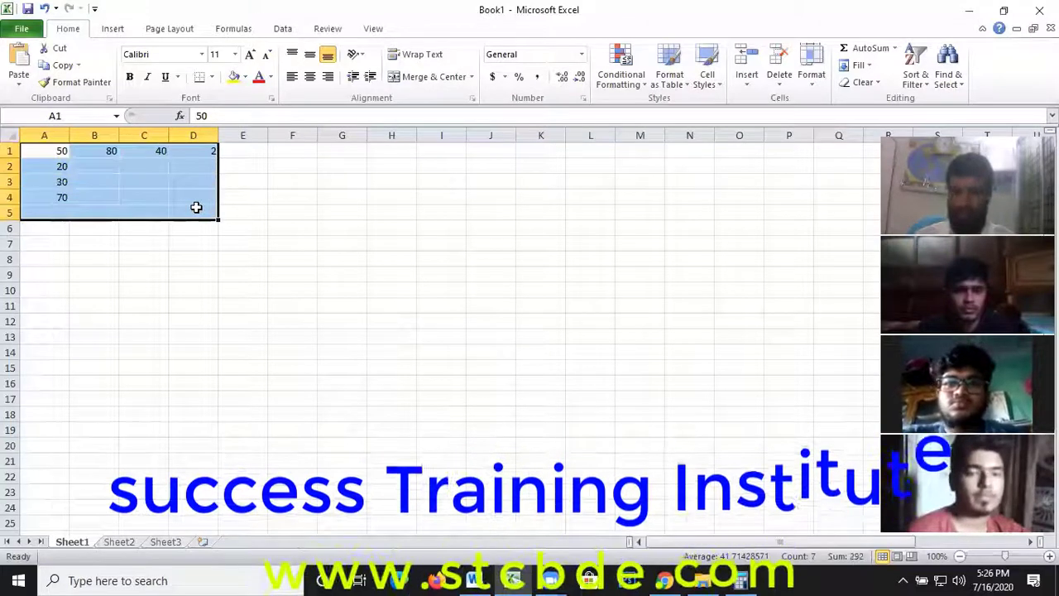
left_click(342, 228)
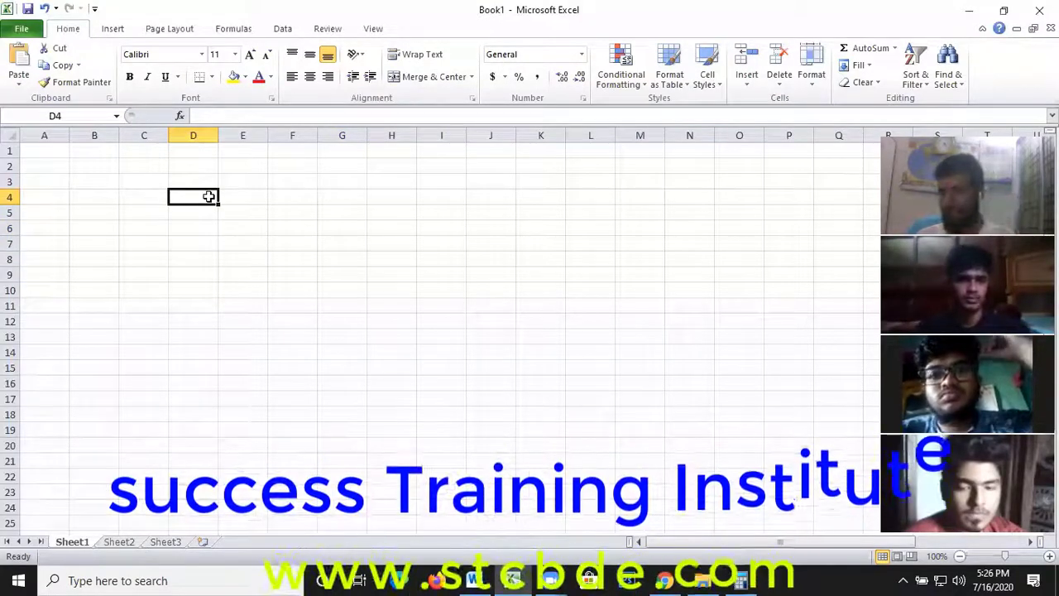
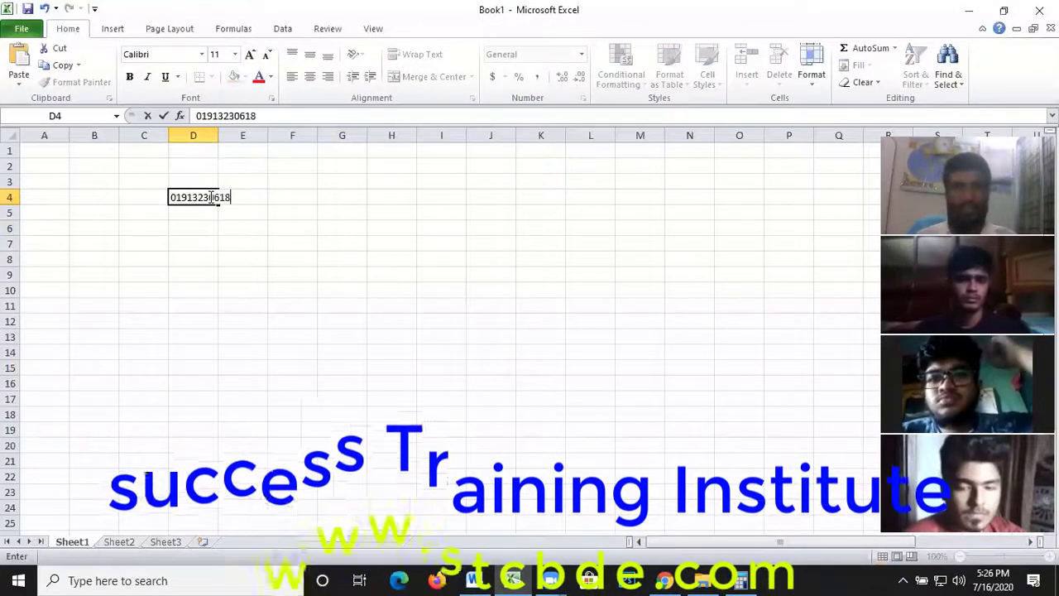
- Enter a phone number in D4 and check that its leading zero was dropped
left_click(192, 249)
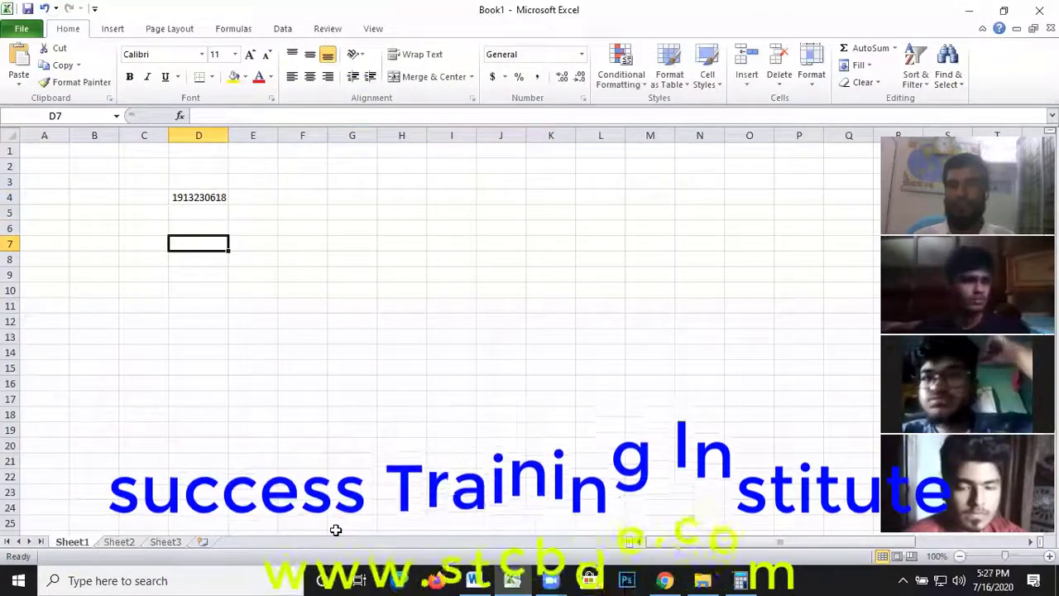
left_click(197, 199)
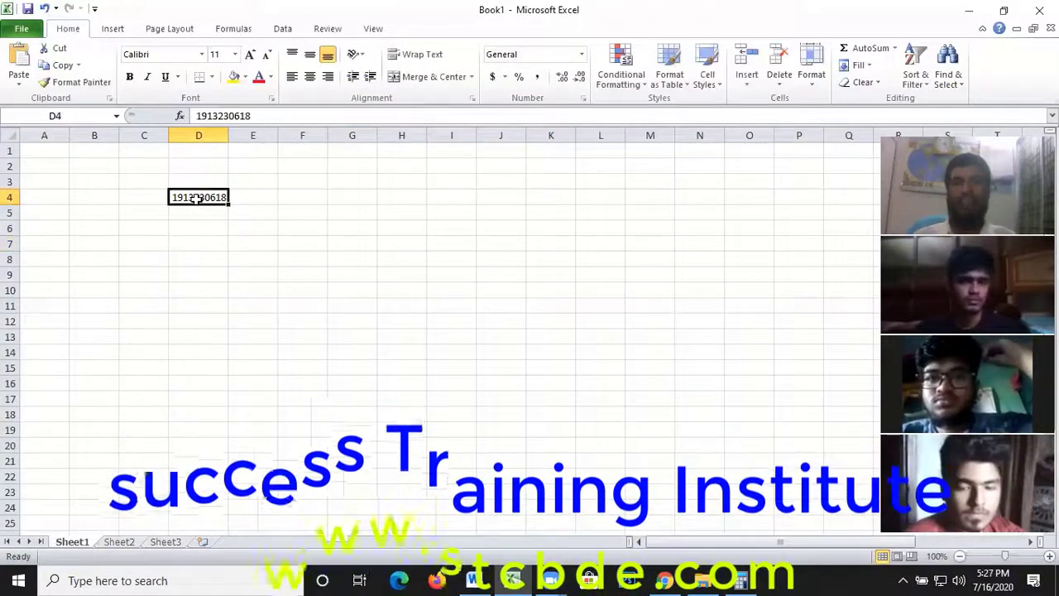
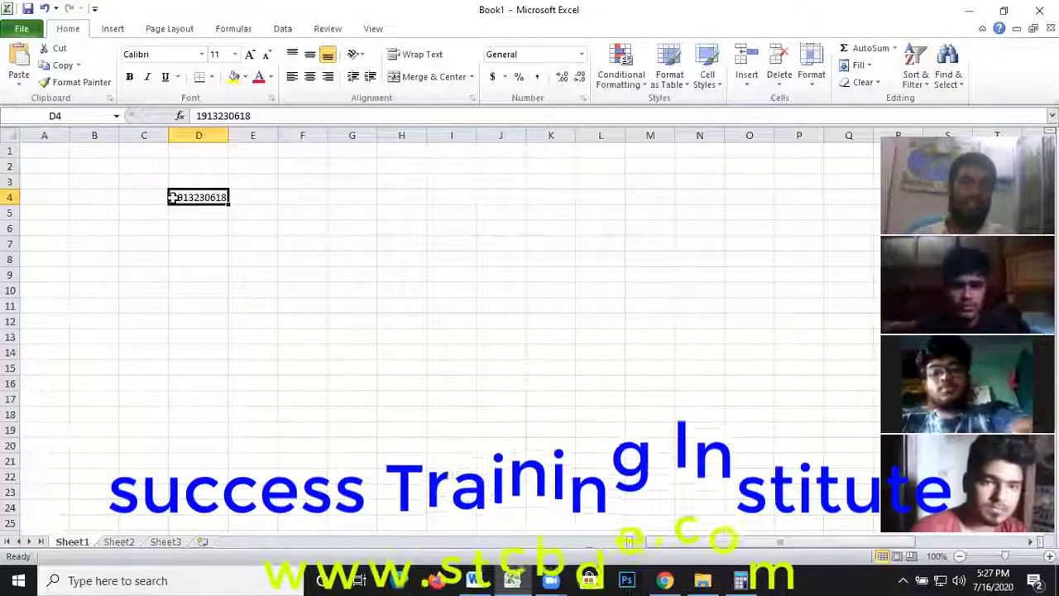
- Re-enter the D4 phone number with a leading apostrophe and 0 so it is stored as text
double_click(209, 199)
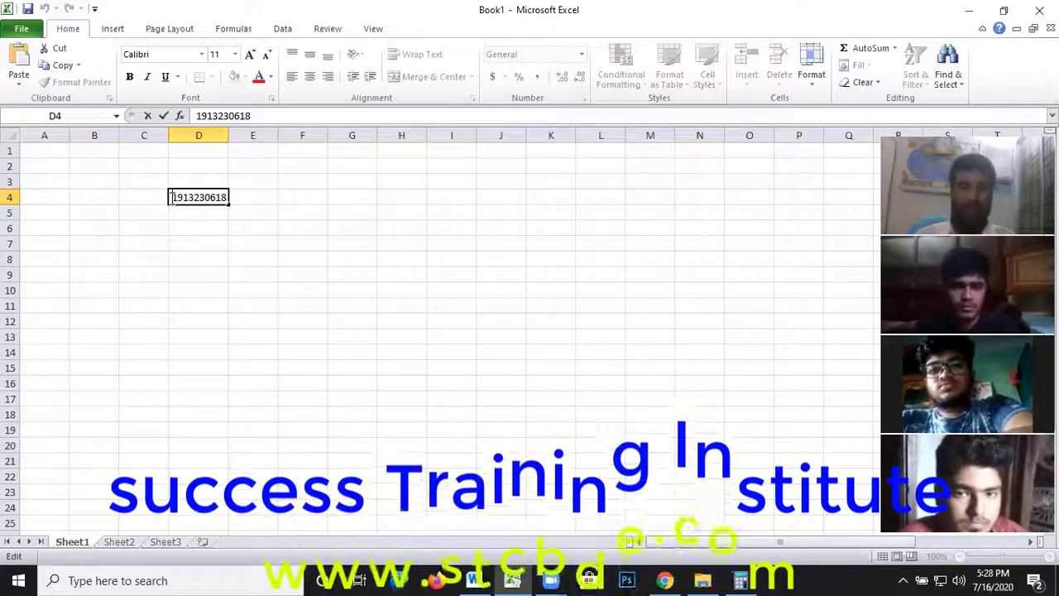
type("'")
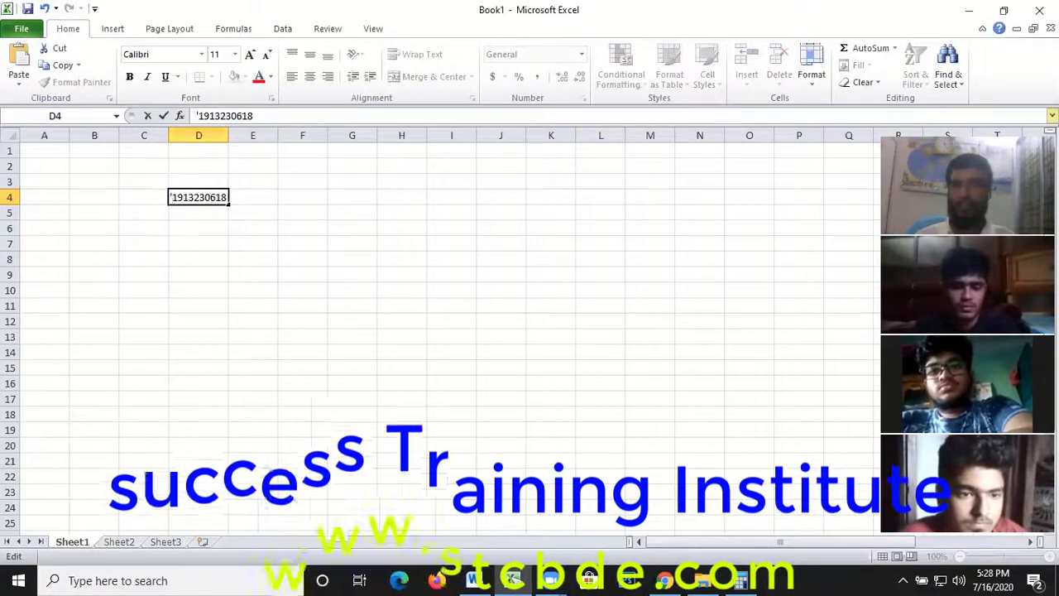
type("0")
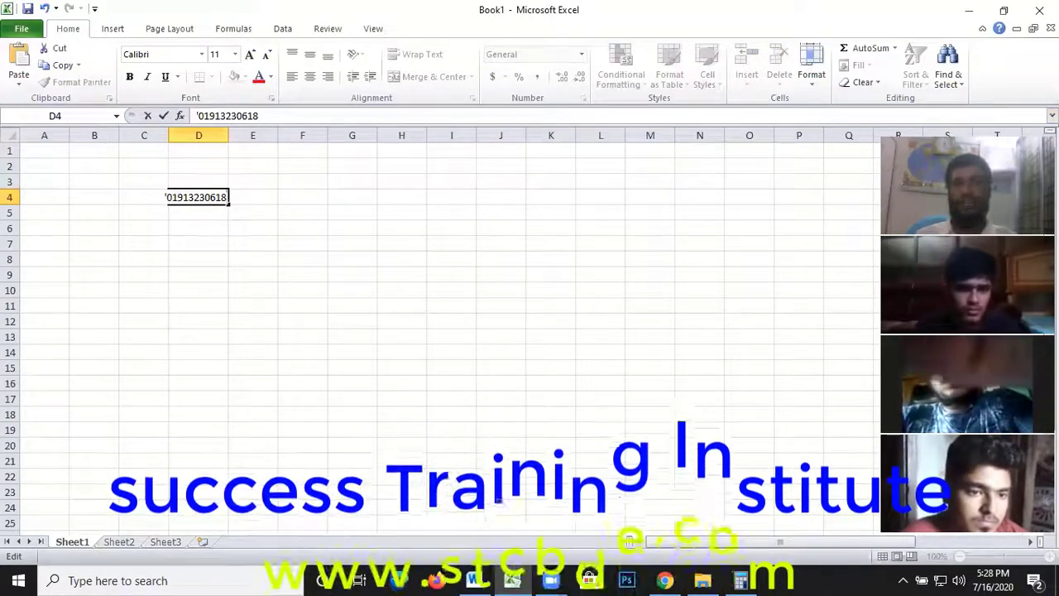
key("Return")
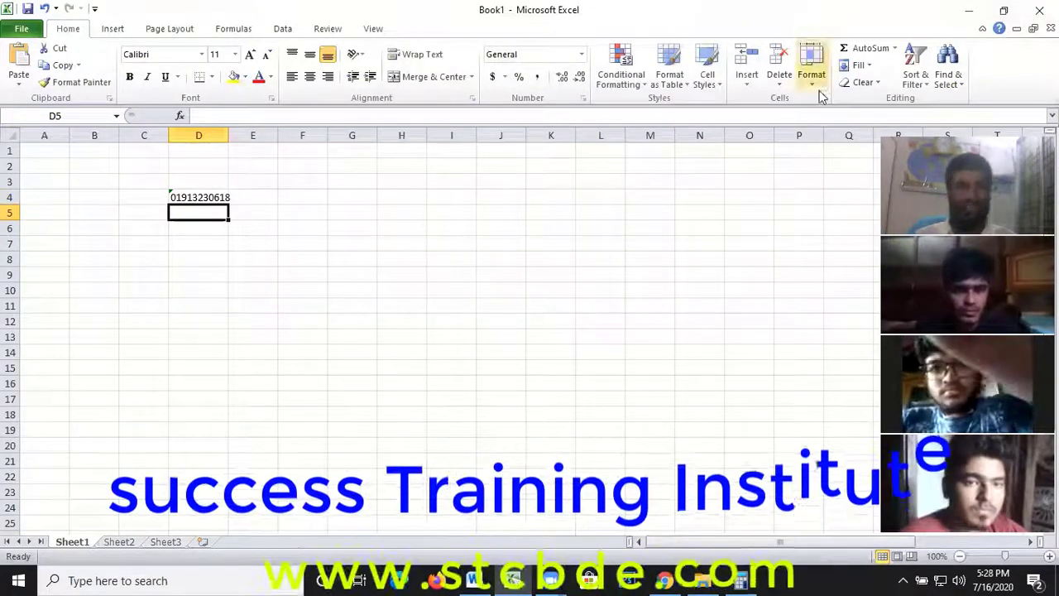
left_click(199, 199)
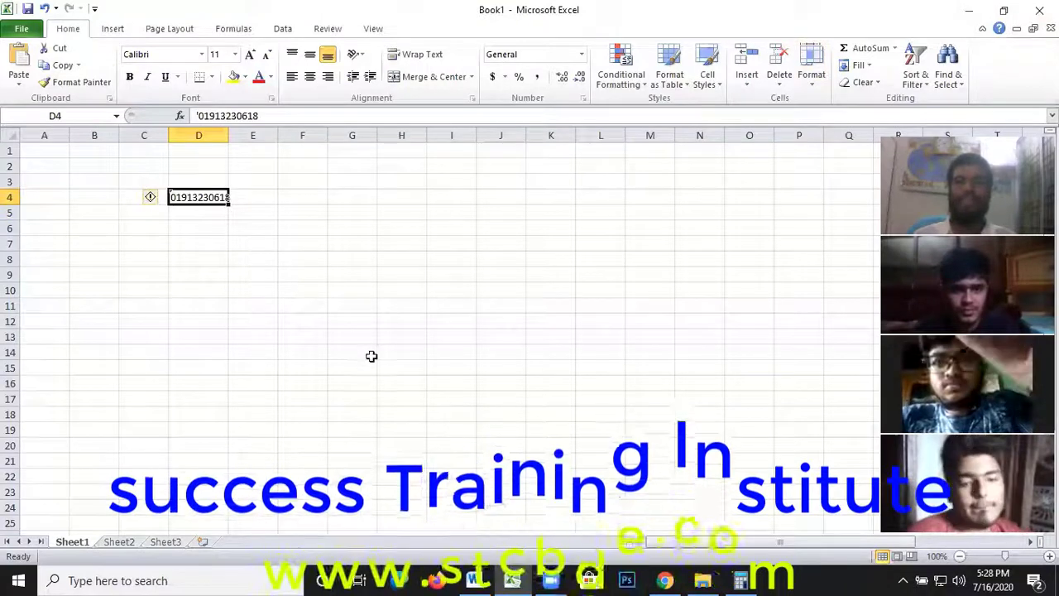
left_click(314, 213)
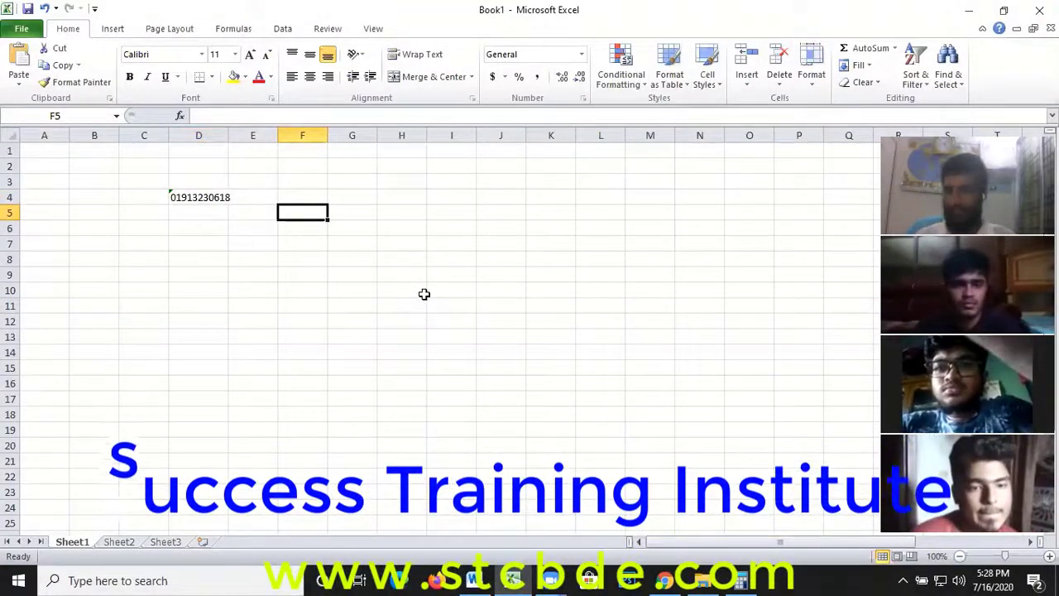
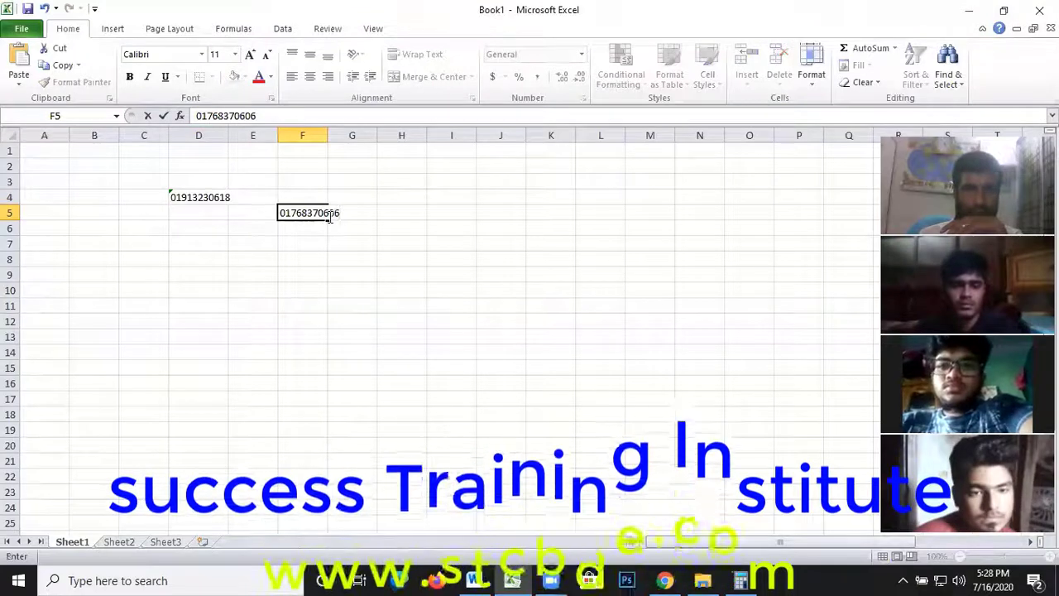
left_click(298, 232)
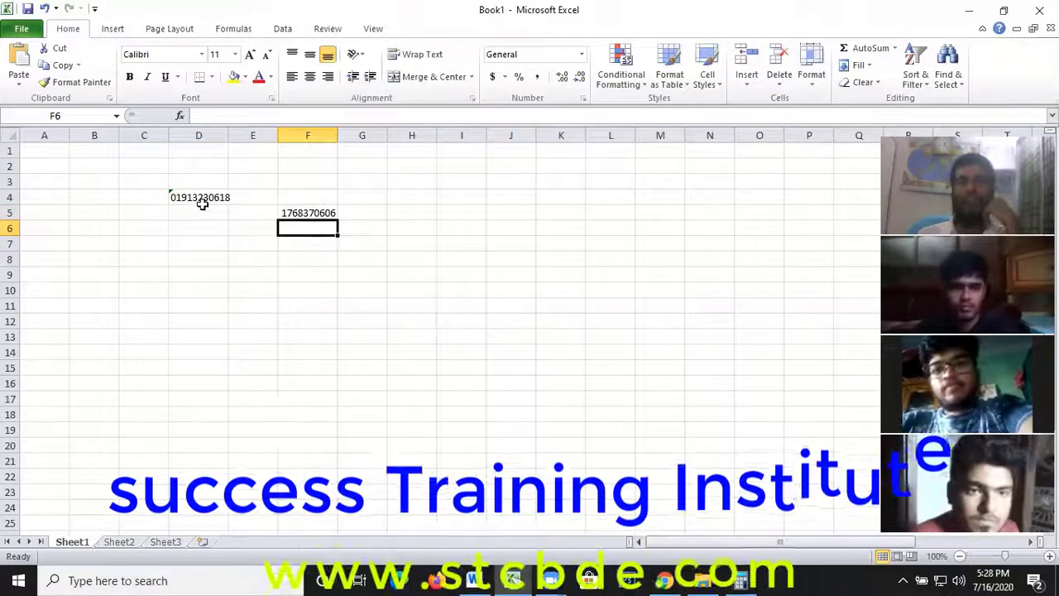
left_click(296, 215)
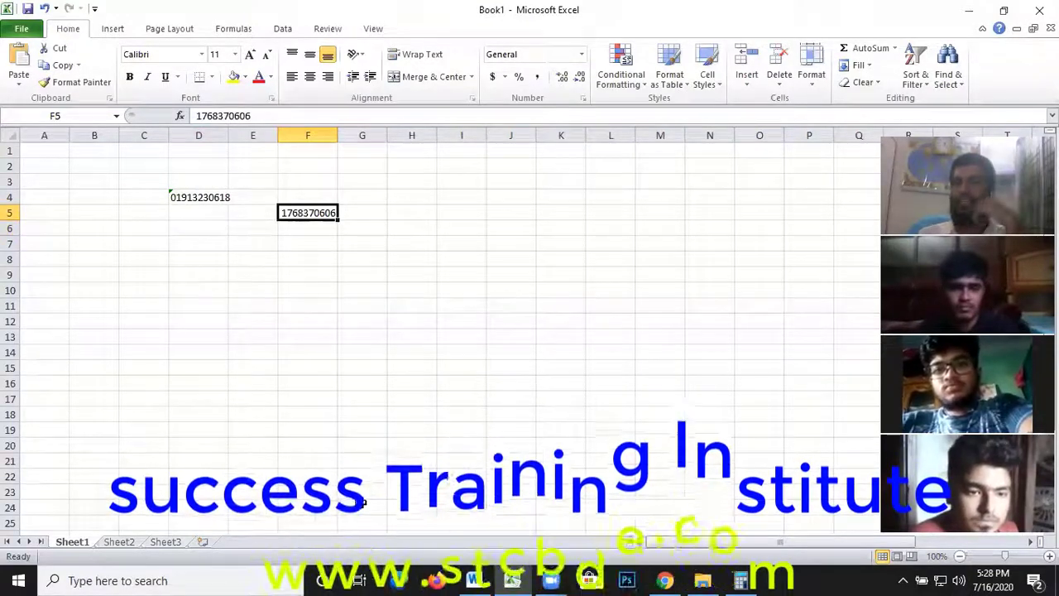
- Apply the Text number format to F5 and re-enter its number with the leading zero
right_click(299, 213)
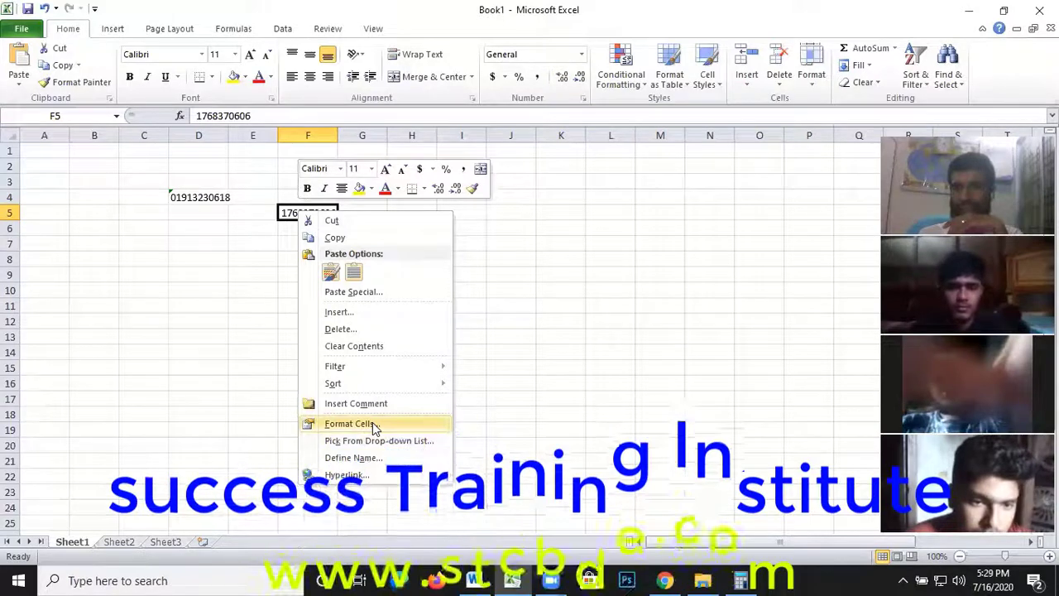
left_click(372, 422)
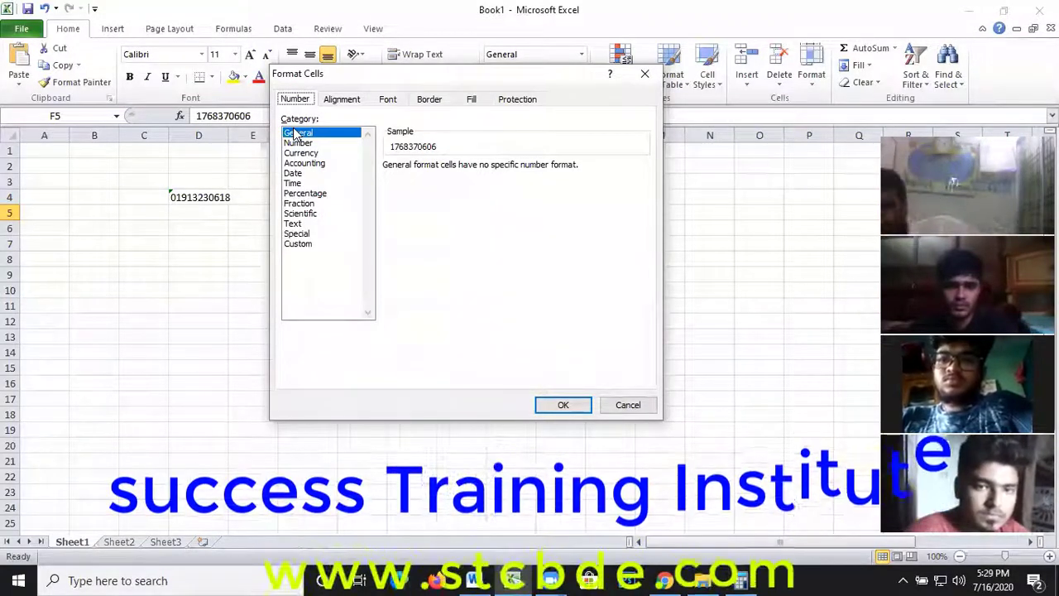
left_click(298, 224)
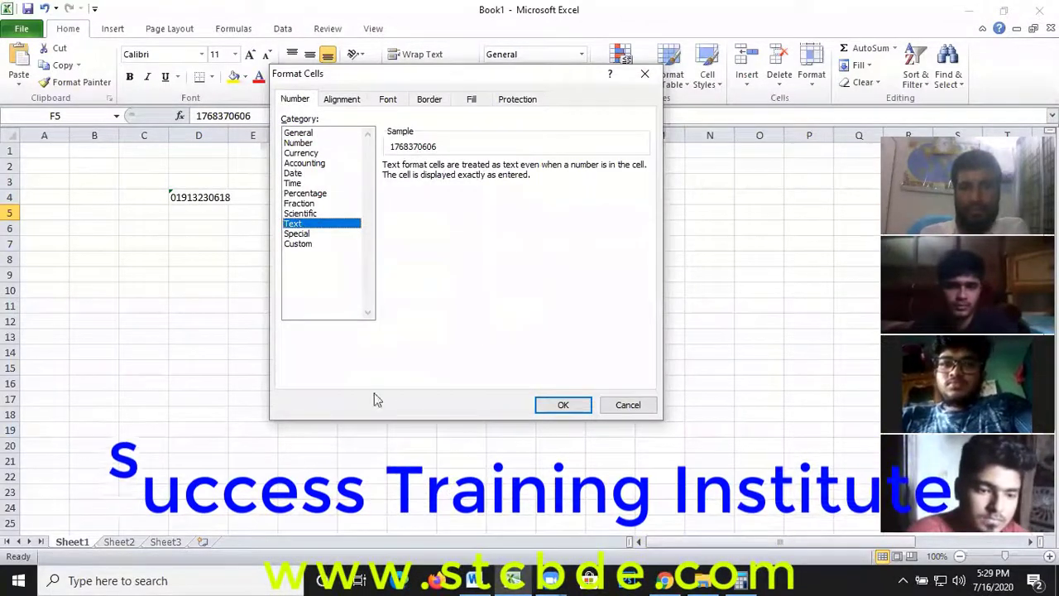
left_click(562, 406)
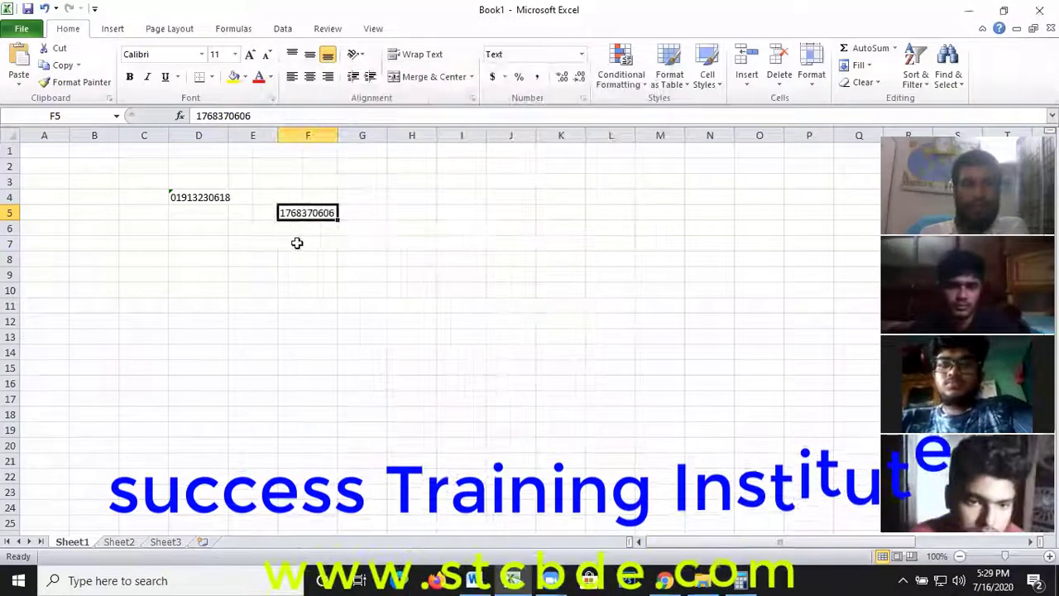
double_click(283, 213)
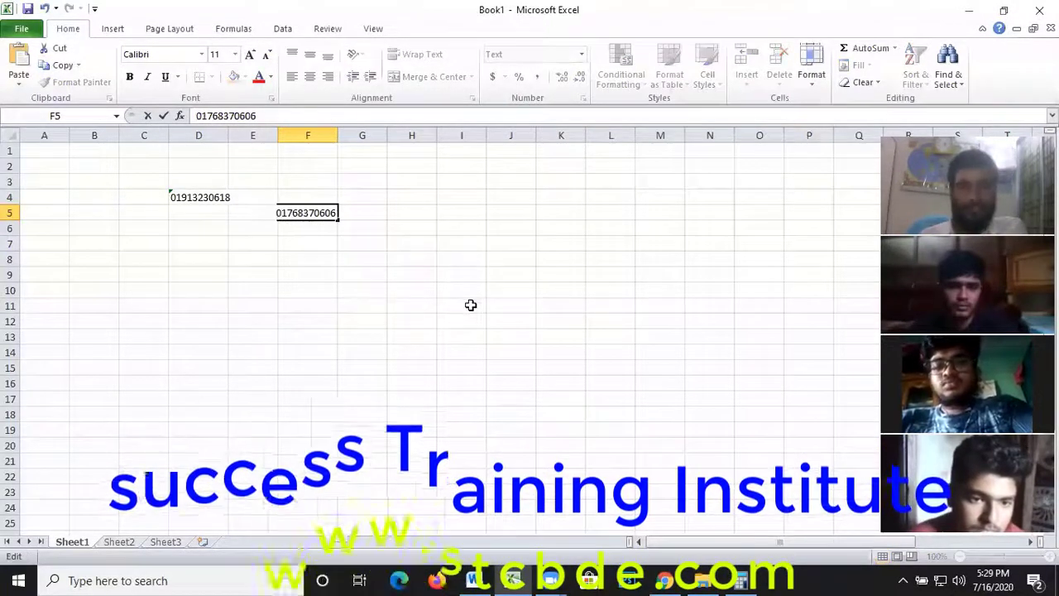
left_click(319, 258)
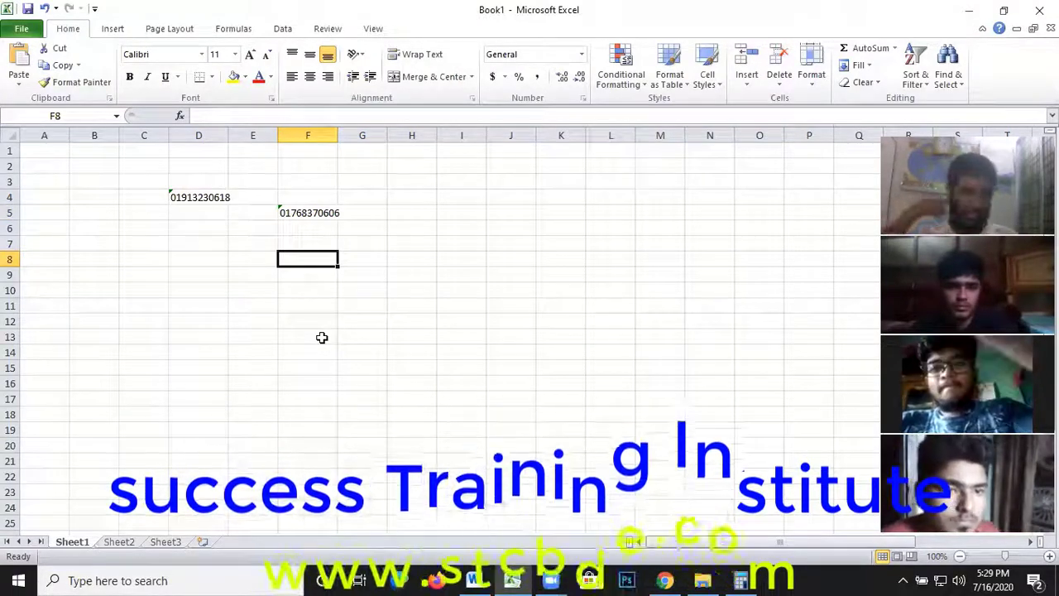
- Delete the contents of F5 and select D4 to clear it too
left_click(287, 213)
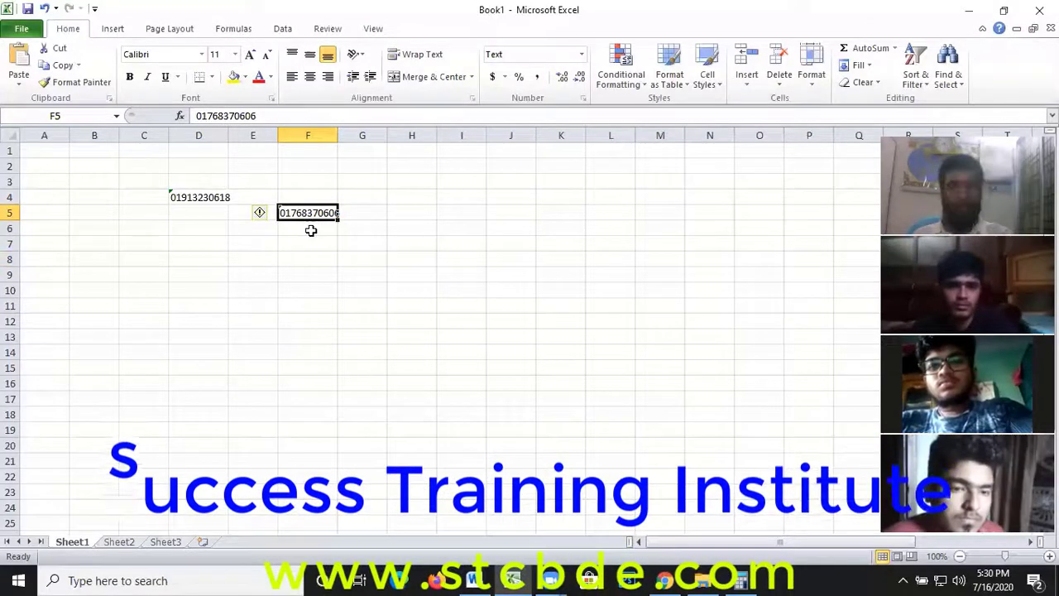
key("Delete")
left_click(190, 200)
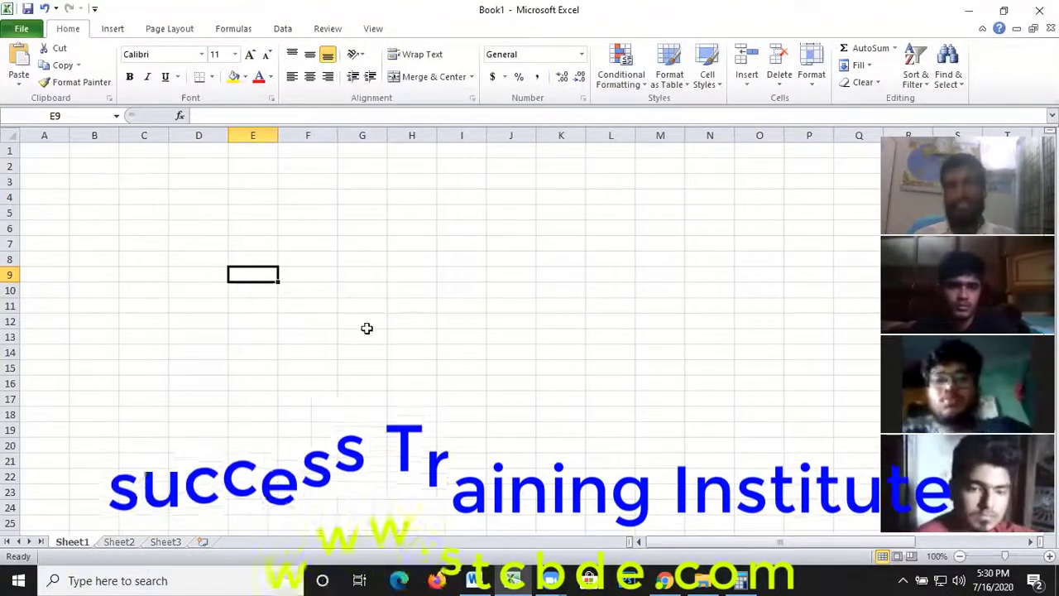
- Enter the trial number 019132306 in C3, which loses its leading zero
left_click(142, 274)
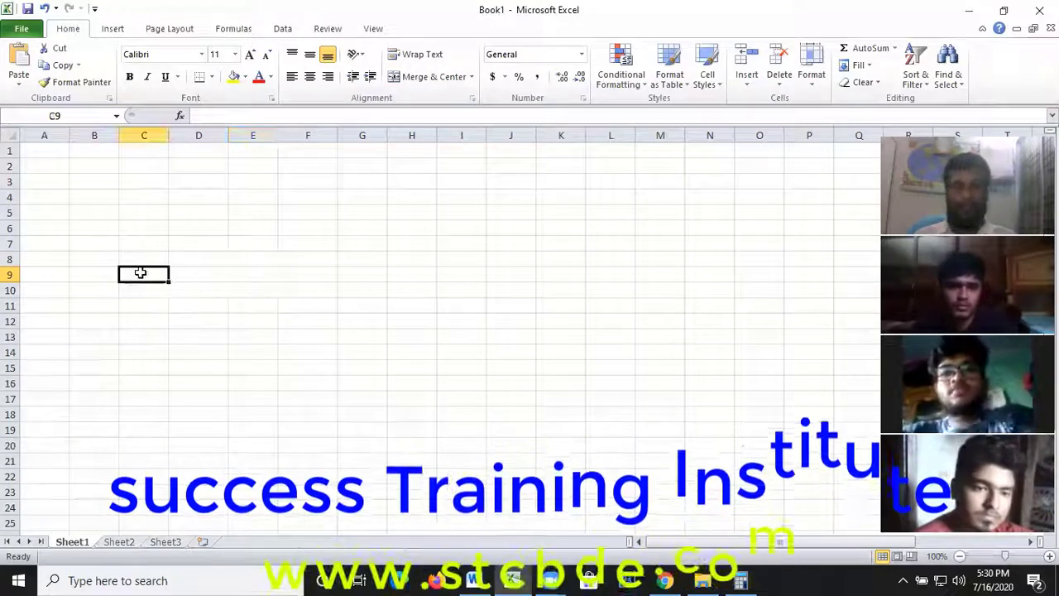
left_click(44, 152)
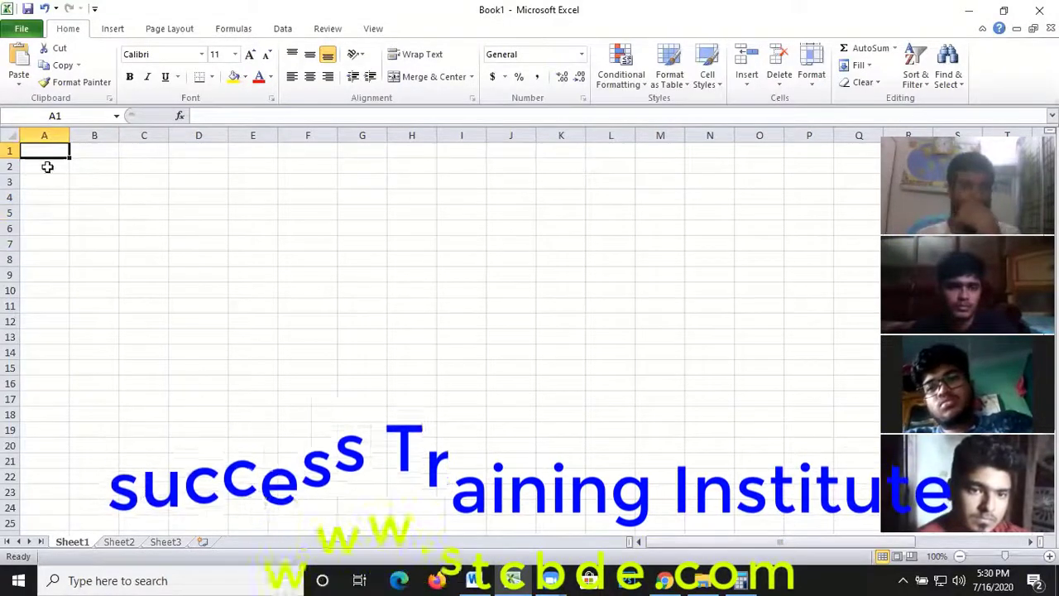
left_click(95, 153)
left_click(126, 177)
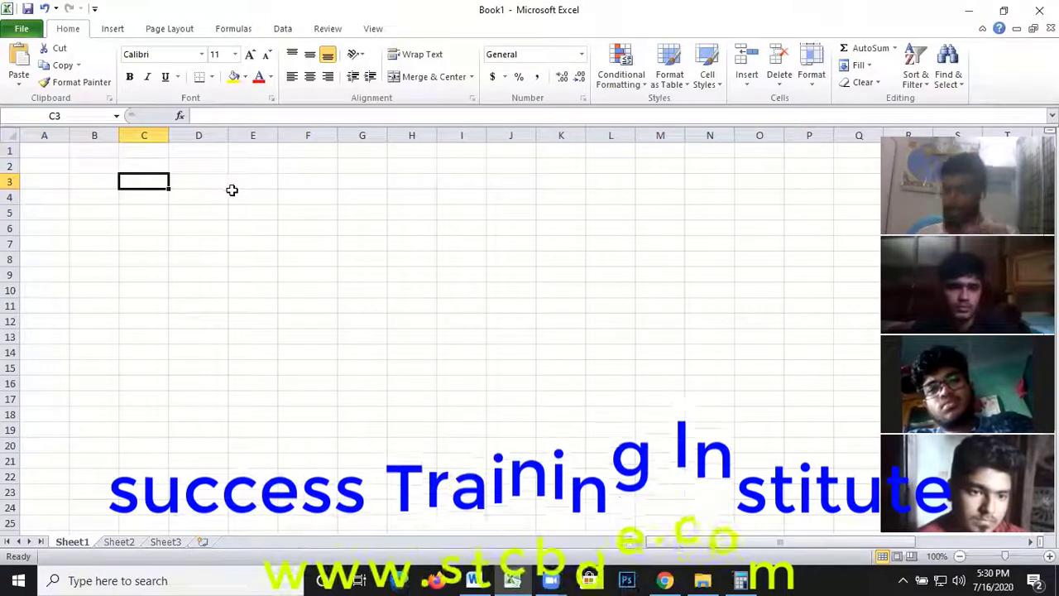
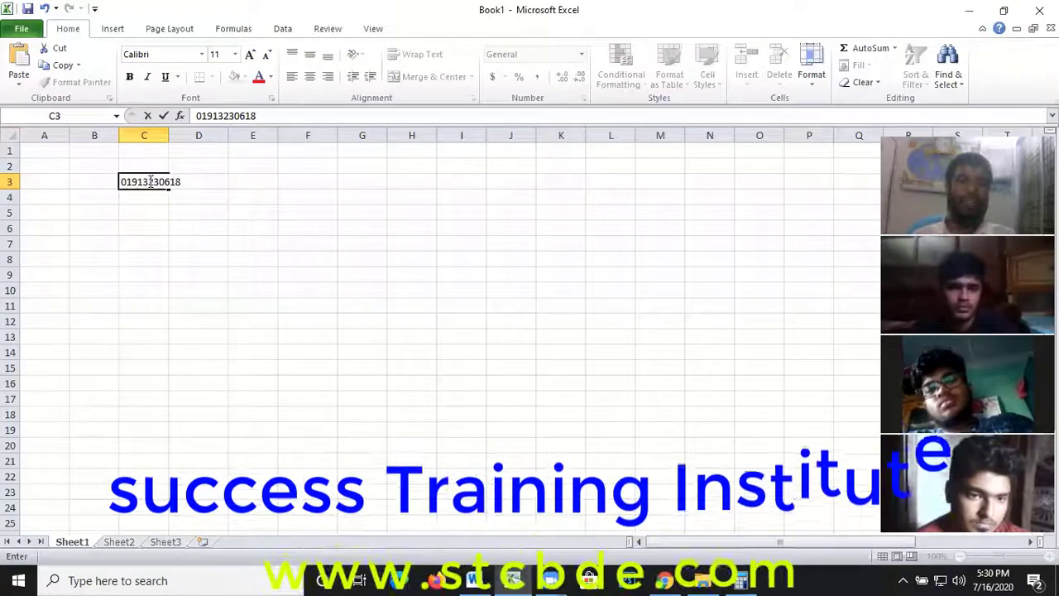
left_click(154, 228)
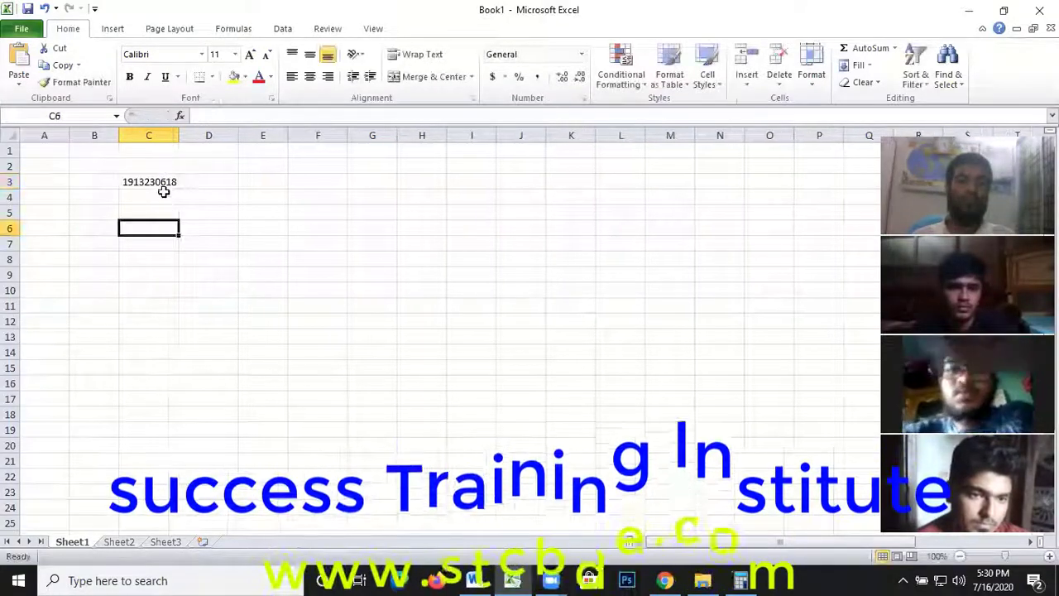
left_click(191, 182)
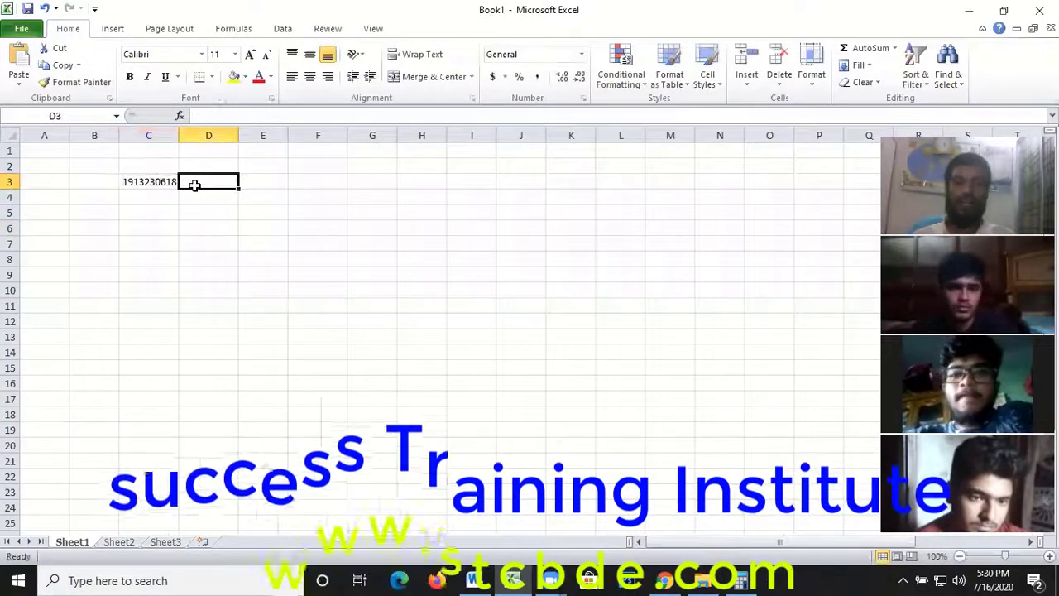
left_click(166, 182)
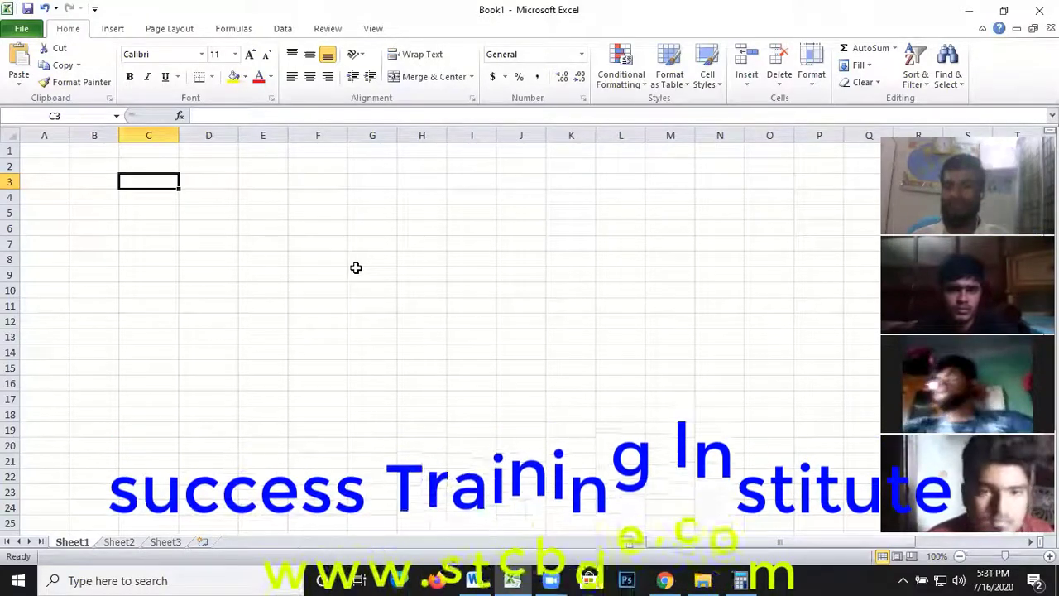
- Enter the 'Ac no' header with 101 and 102, then fill account numbers down to 112 in A13
left_click(39, 149)
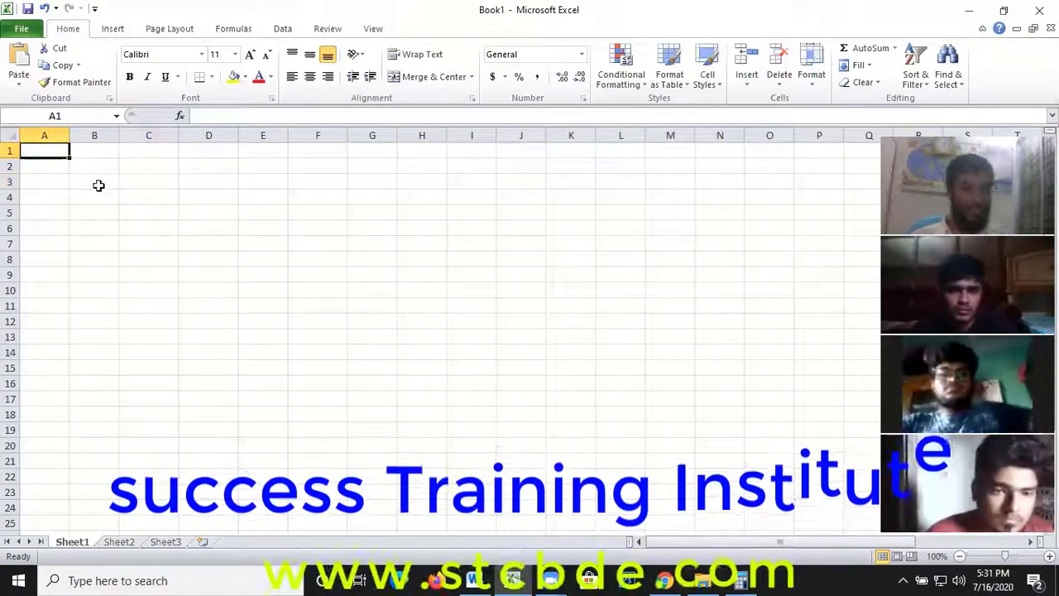
type("A")
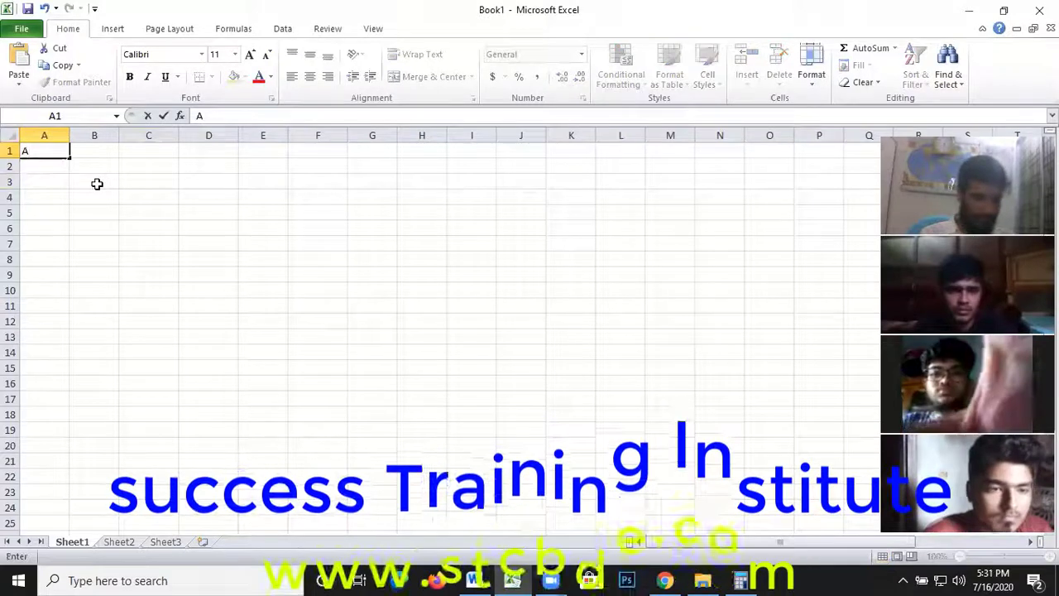
type("c no")
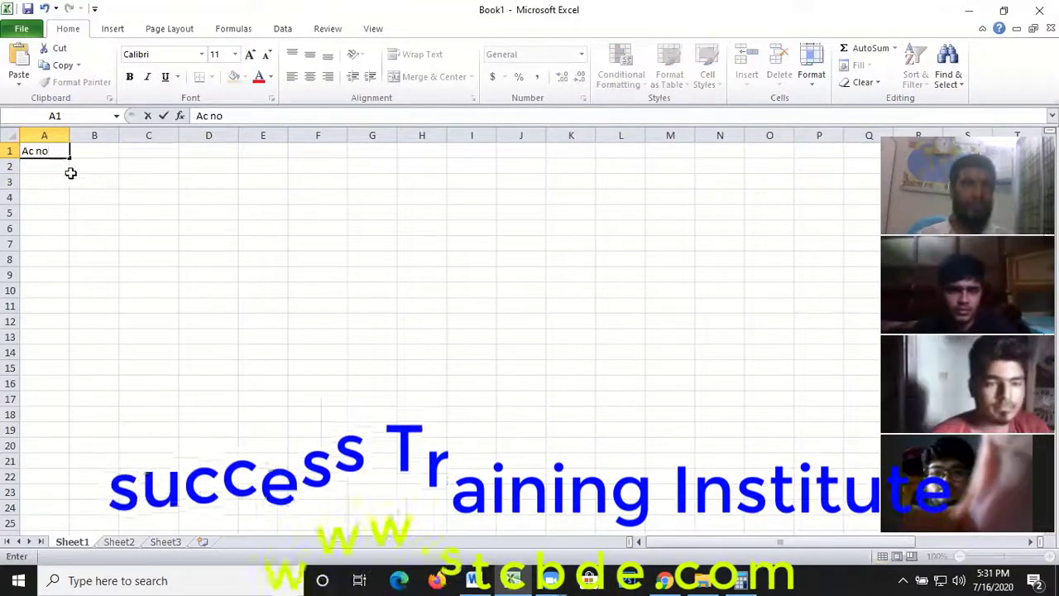
key("Return")
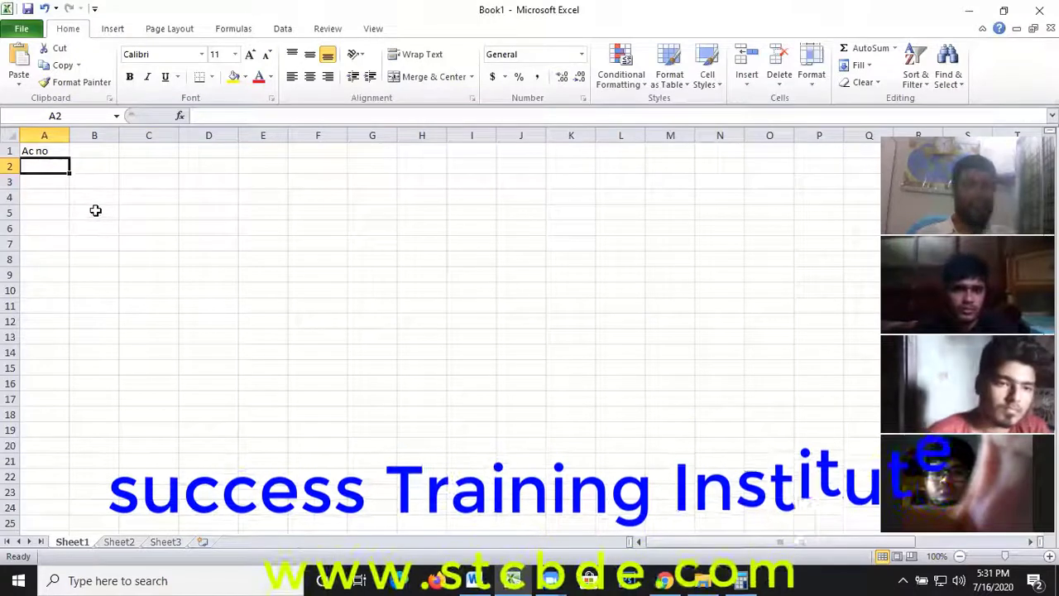
type("101")
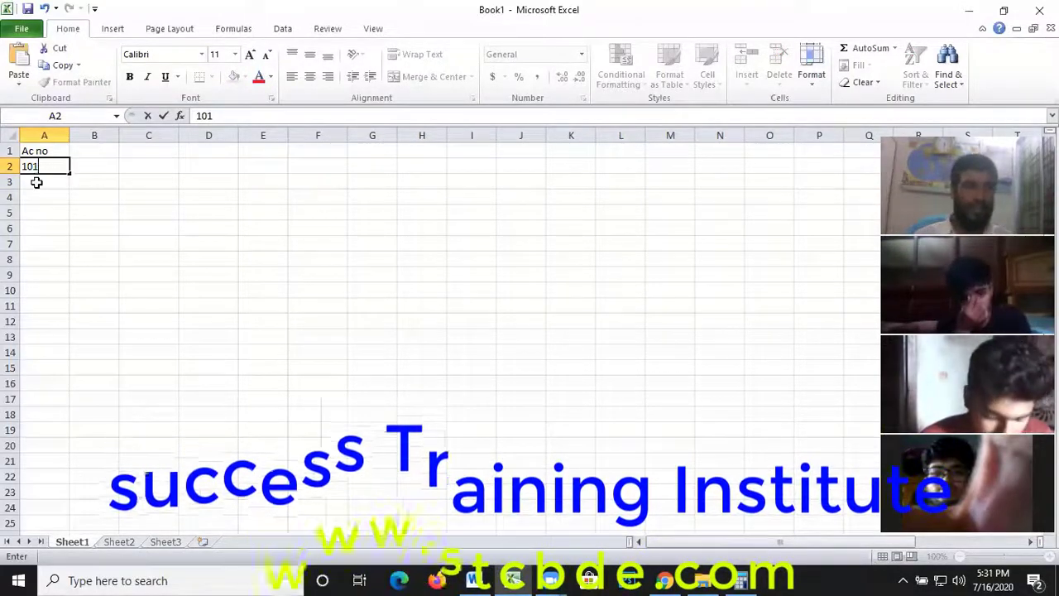
key("Return")
type("102")
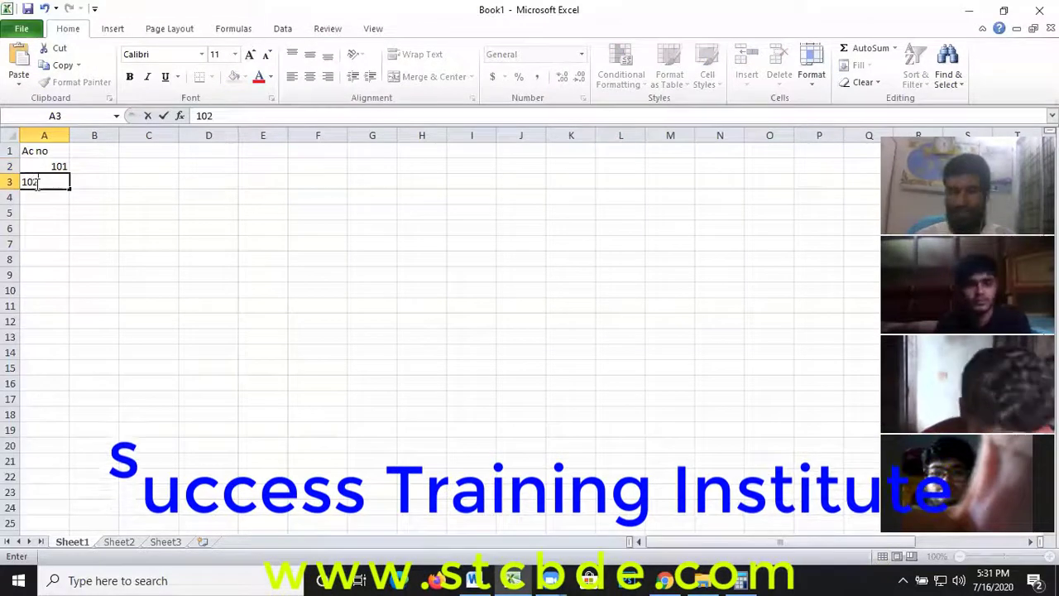
left_click_drag(62, 214, 61, 199)
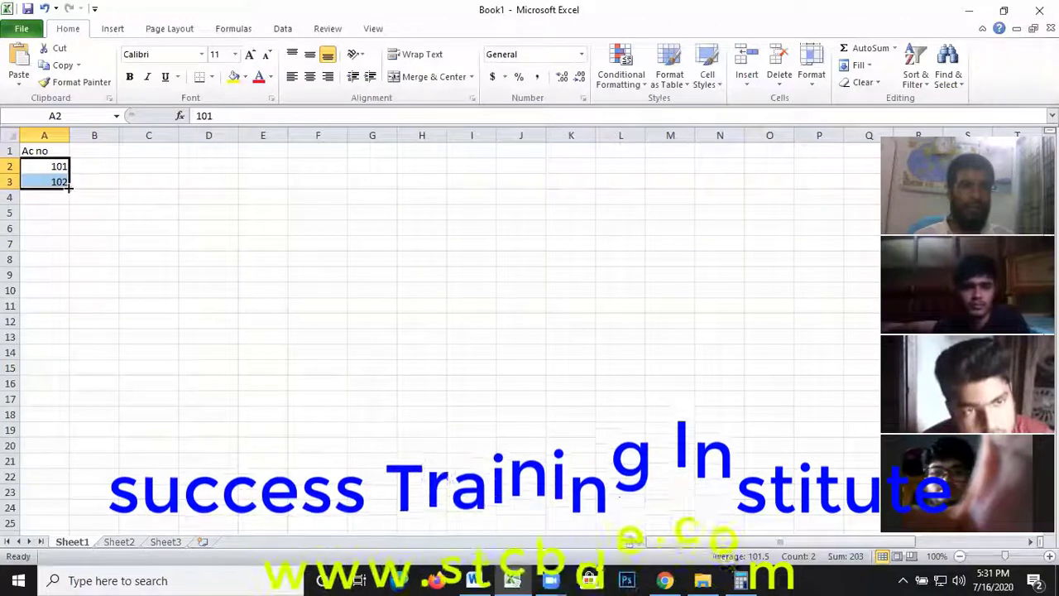
left_click_drag(66, 189, 65, 218)
left_click_drag(67, 346, 70, 346)
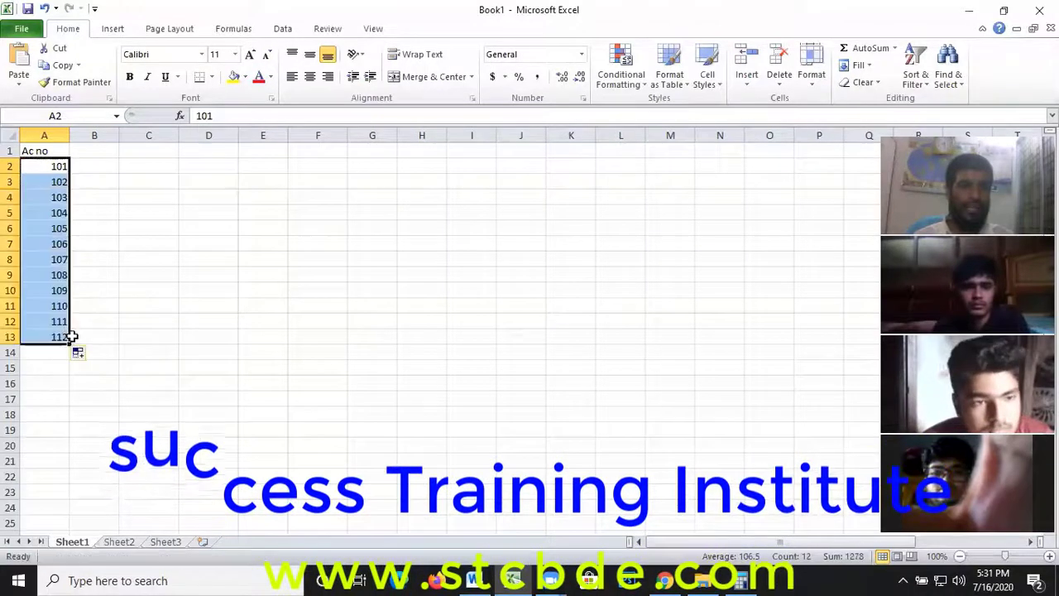
left_click(87, 150)
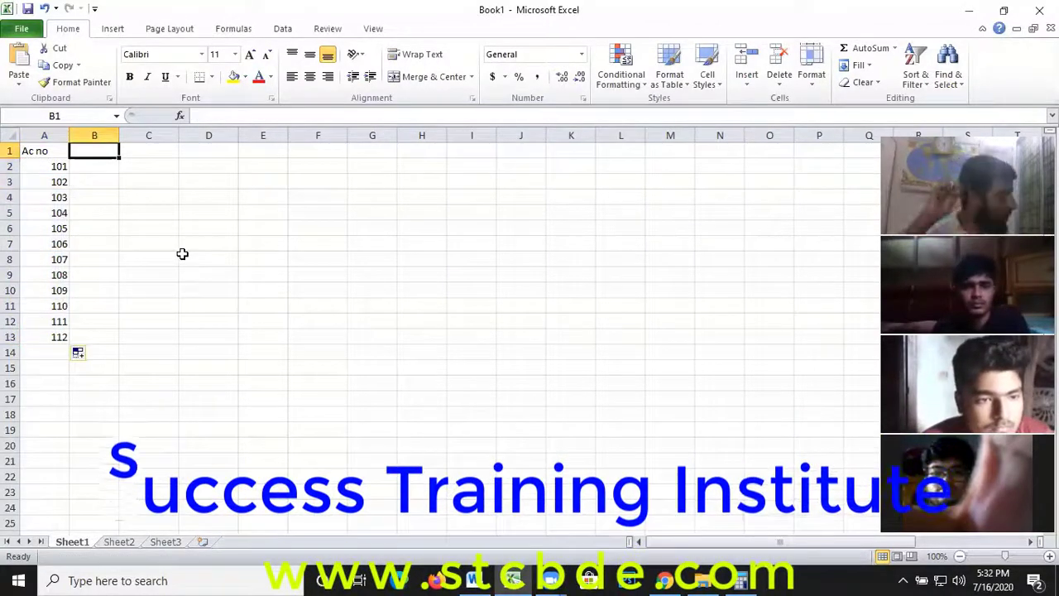
- Enter 'Deposit' in B1 with 120000 and 130000, then fill down to 230000 in B13
type("D")
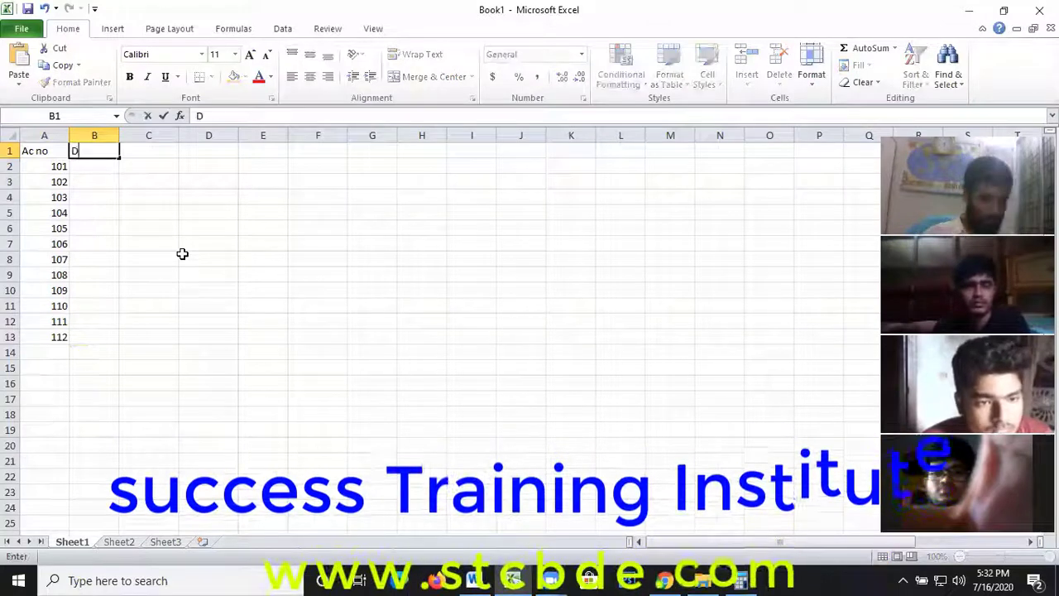
type("epo")
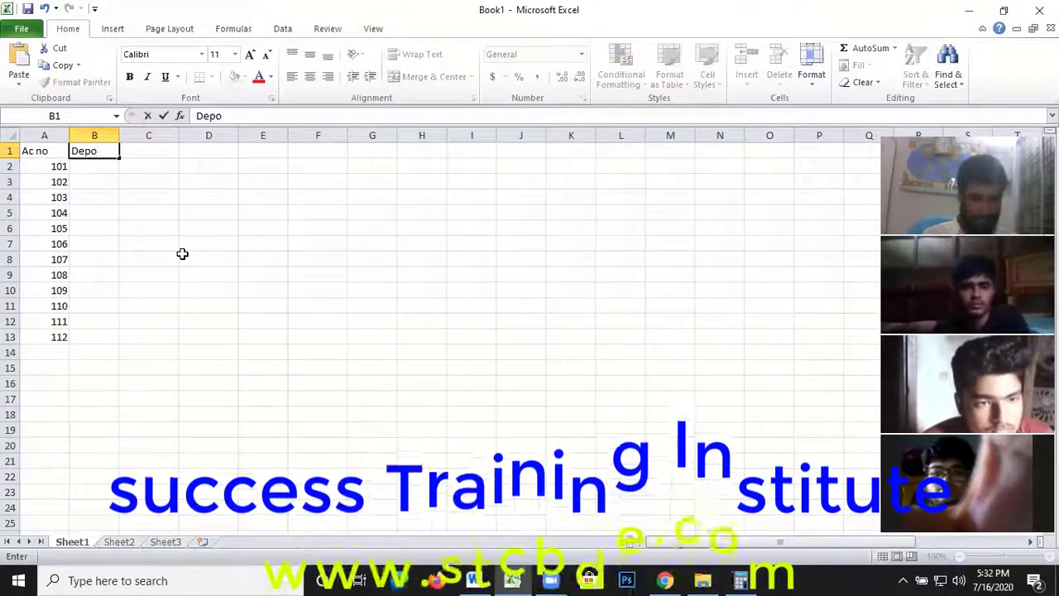
type("sit")
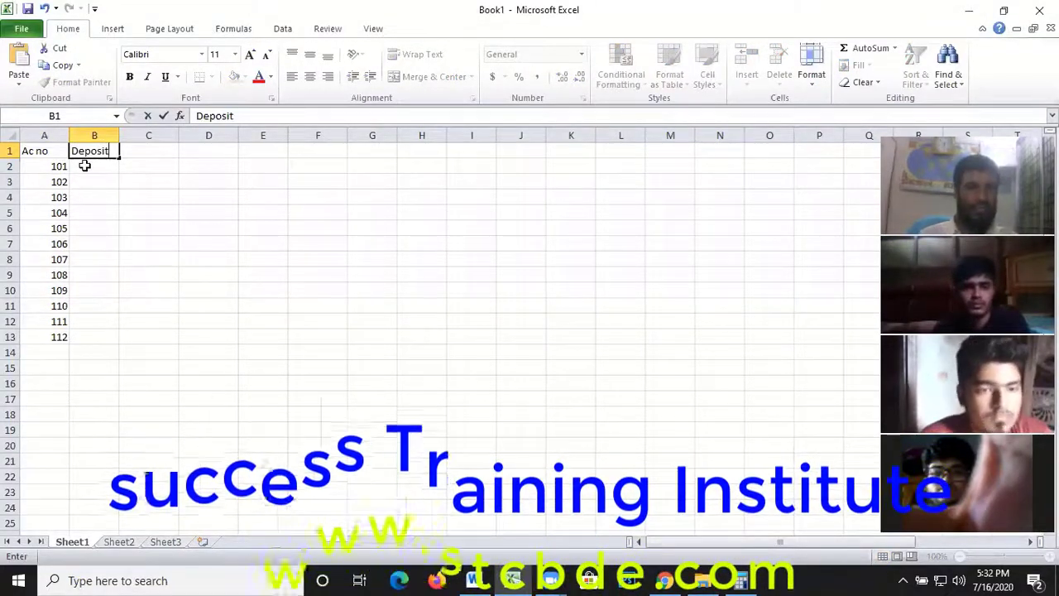
left_click(86, 164)
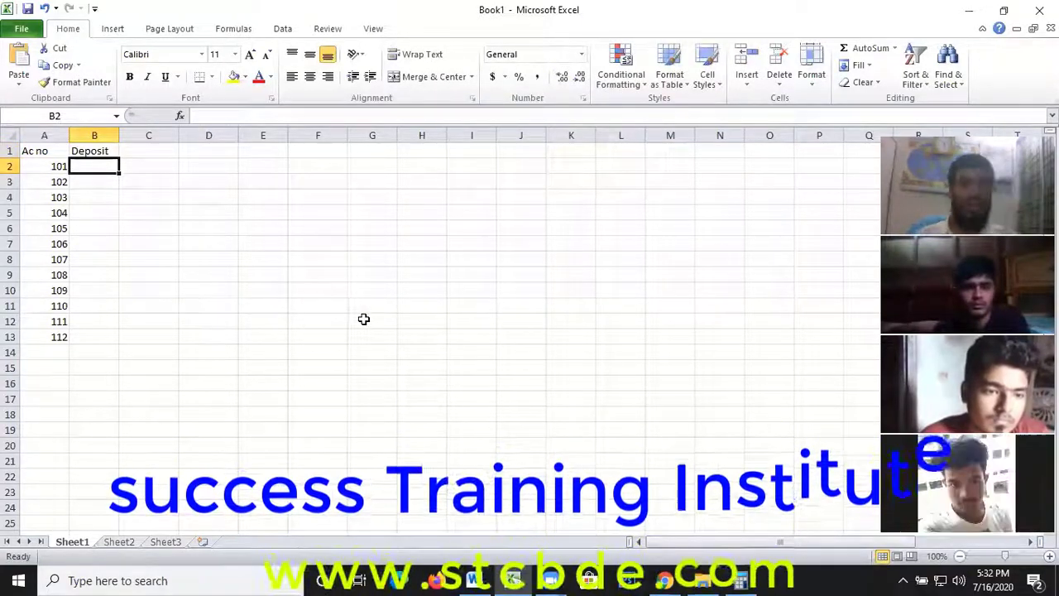
type("120")
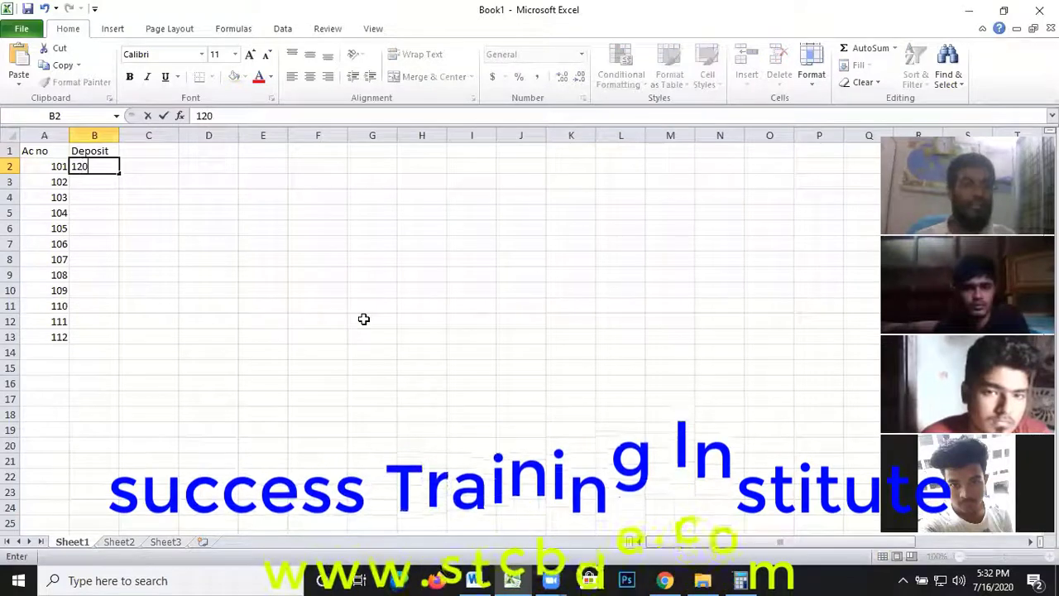
type("000")
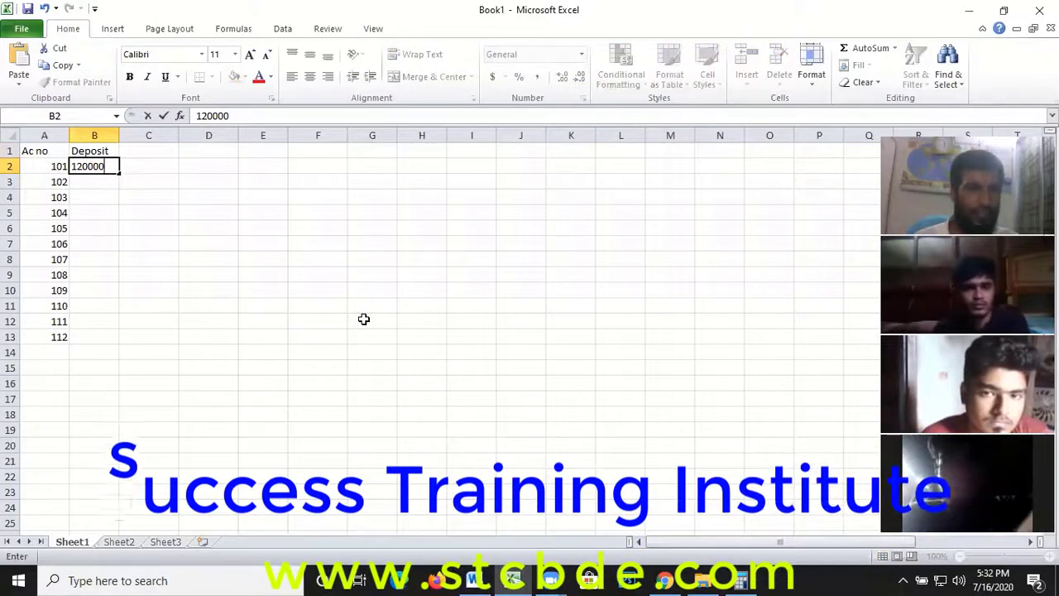
key("Return")
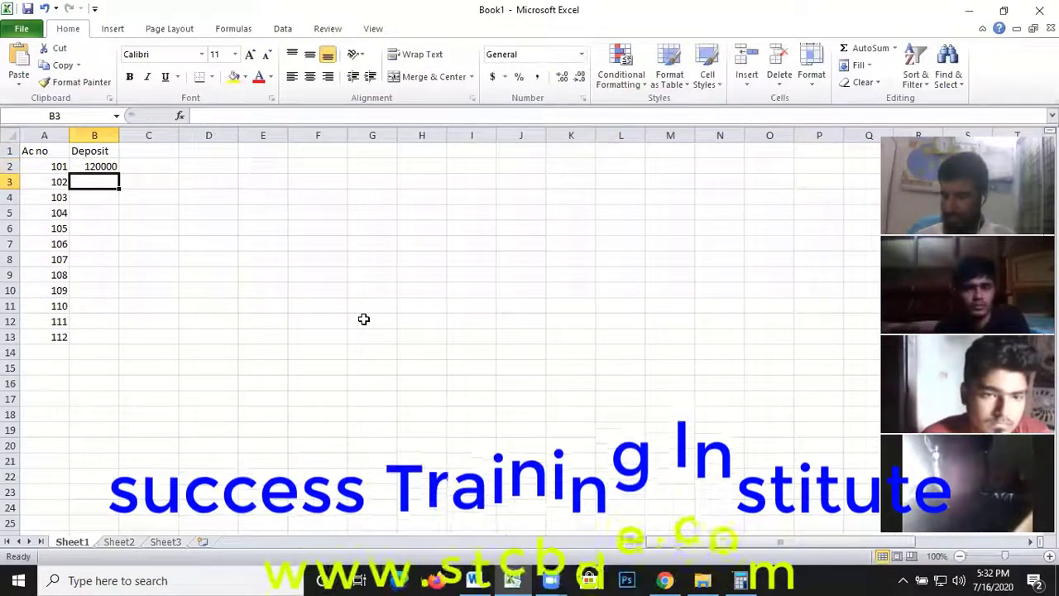
type("1")
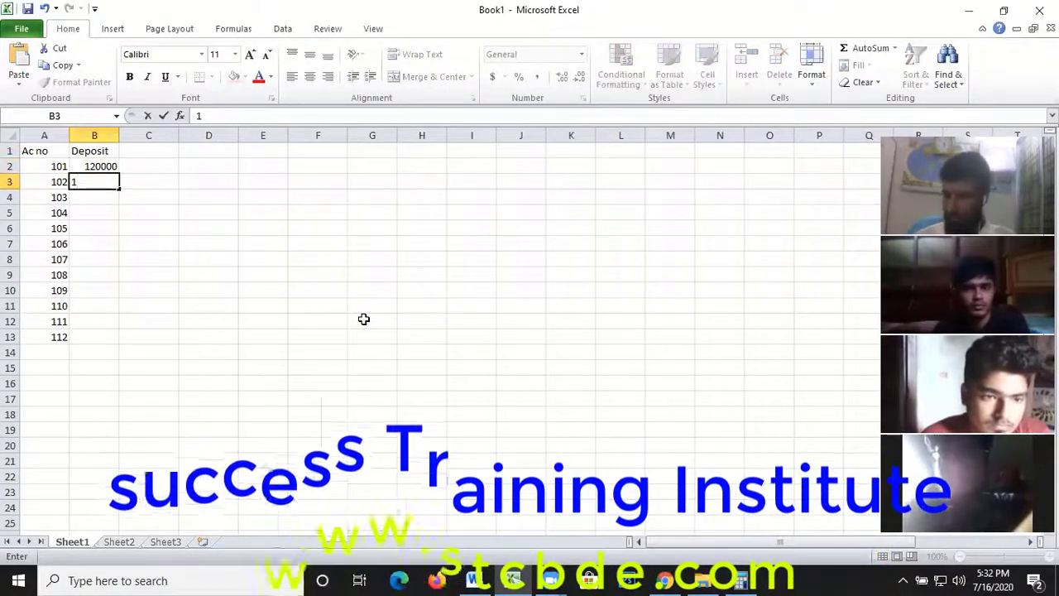
type("30000")
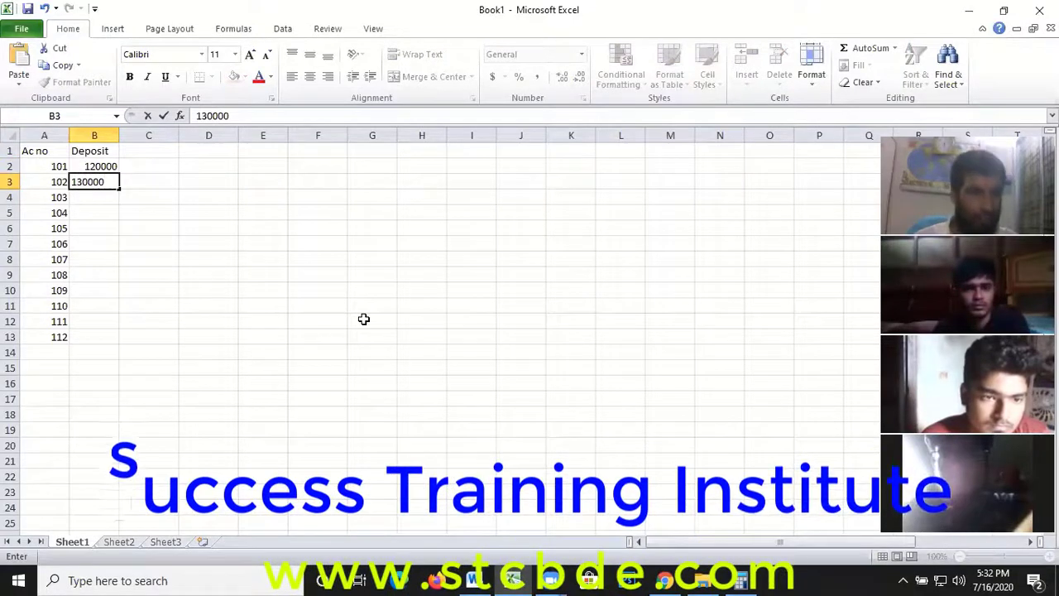
left_click(267, 241)
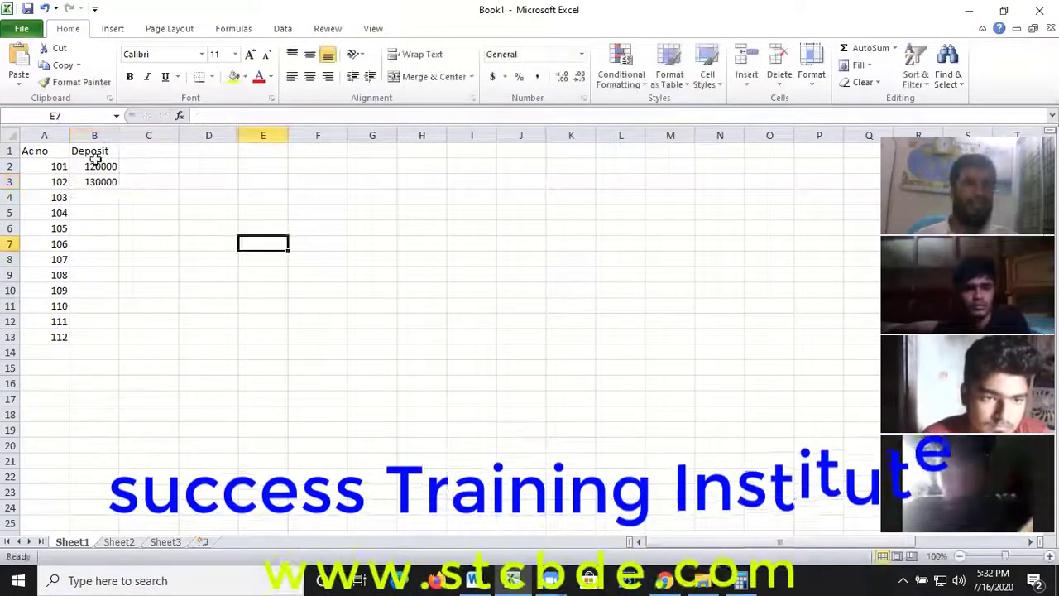
left_click_drag(99, 186, 99, 182)
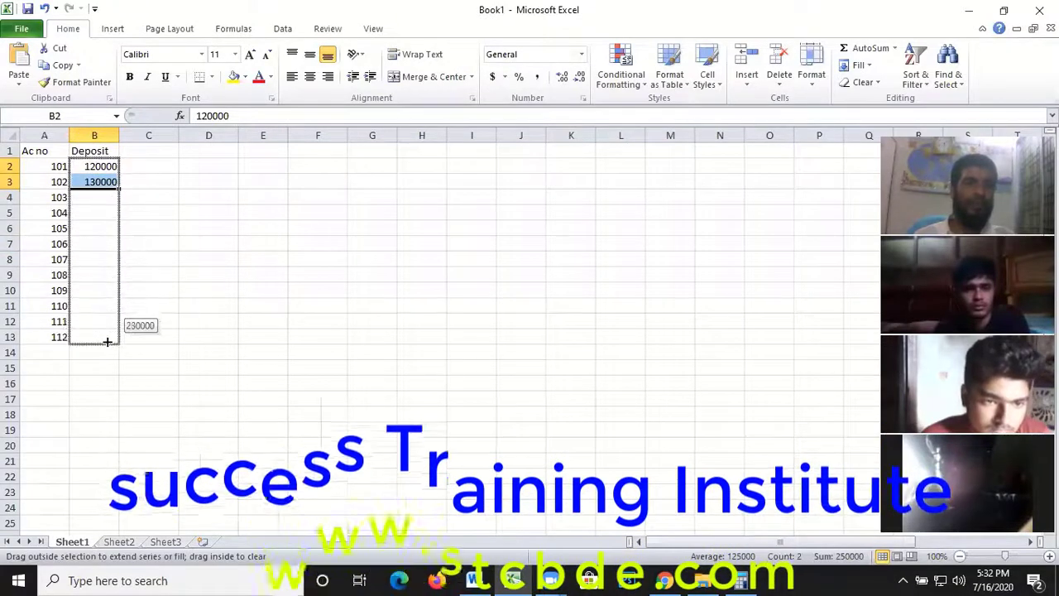
left_click_drag(114, 307, 114, 337)
left_click(142, 150)
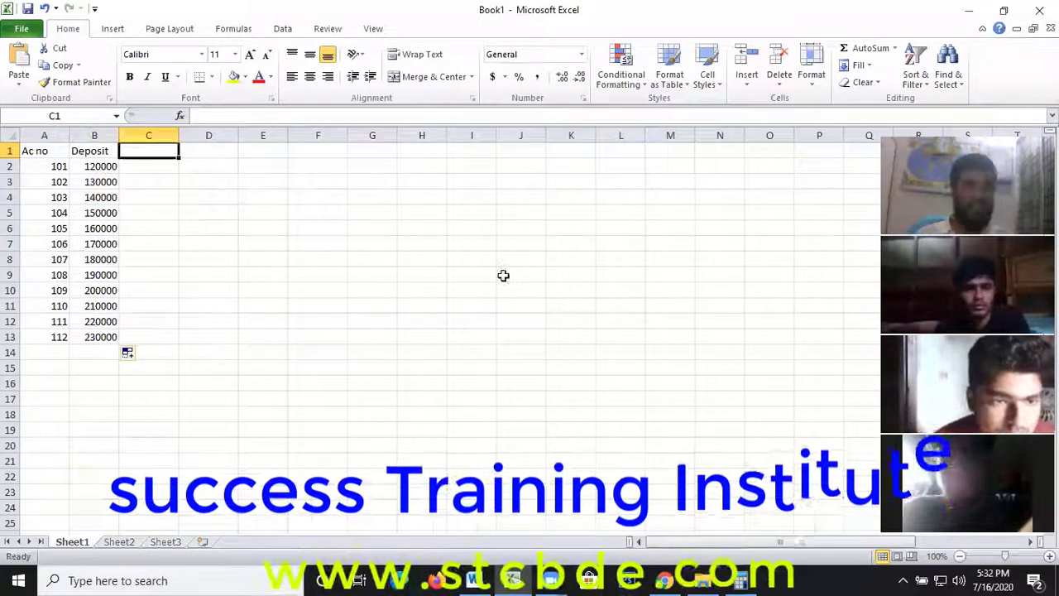
- Add an Interest header in C1 with rates 8% and 10%, filled down to 30% in row 13
type("In")
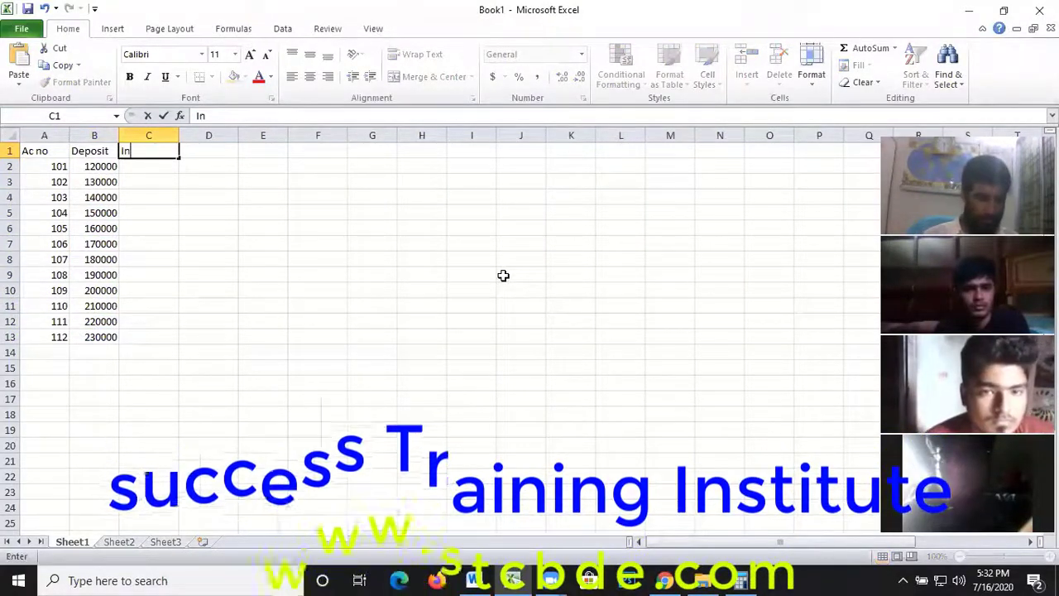
type("terest")
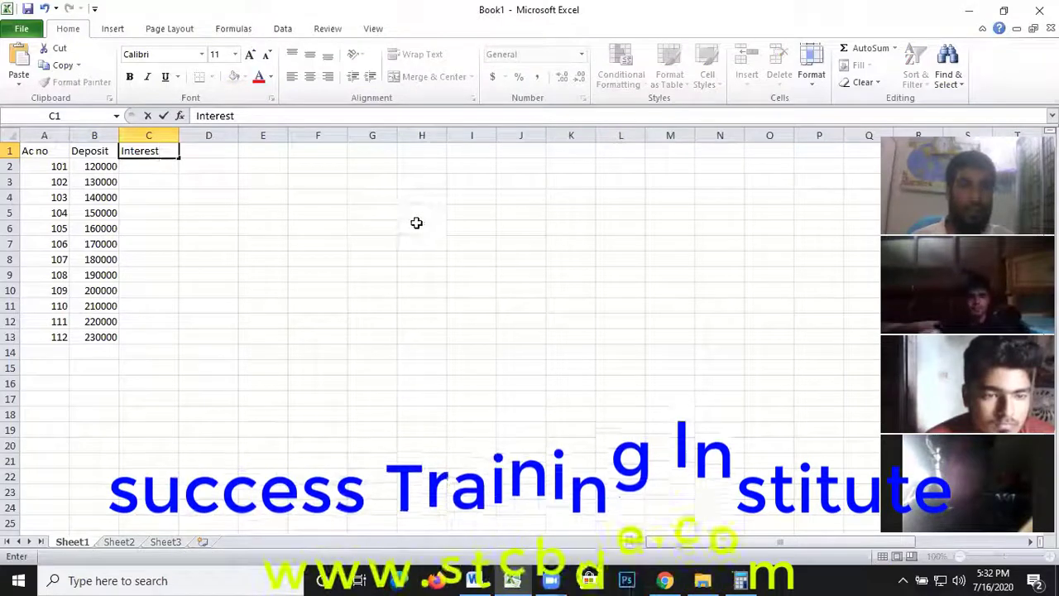
key("Return")
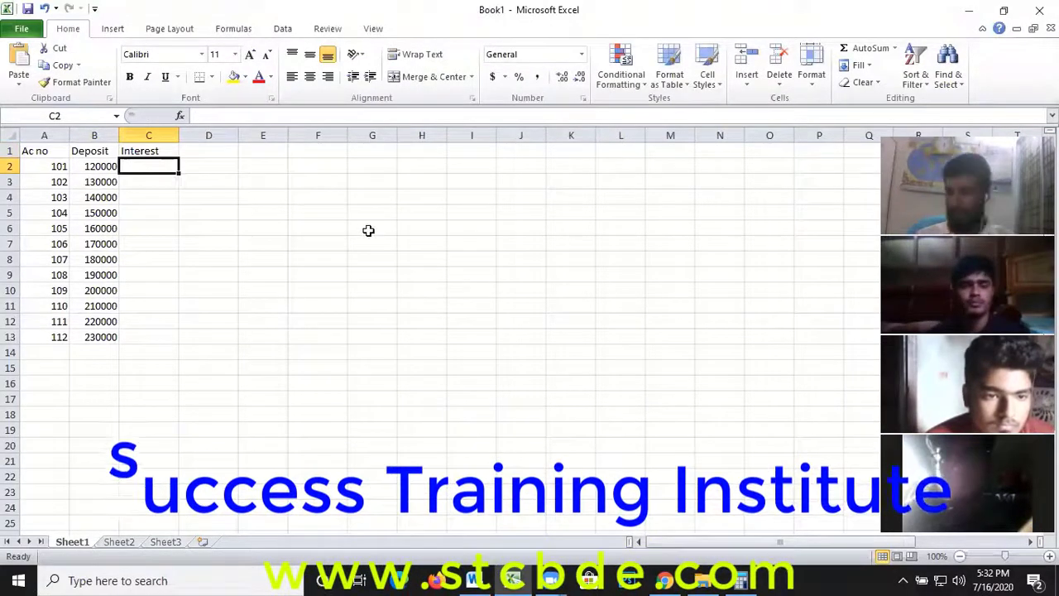
type("8")
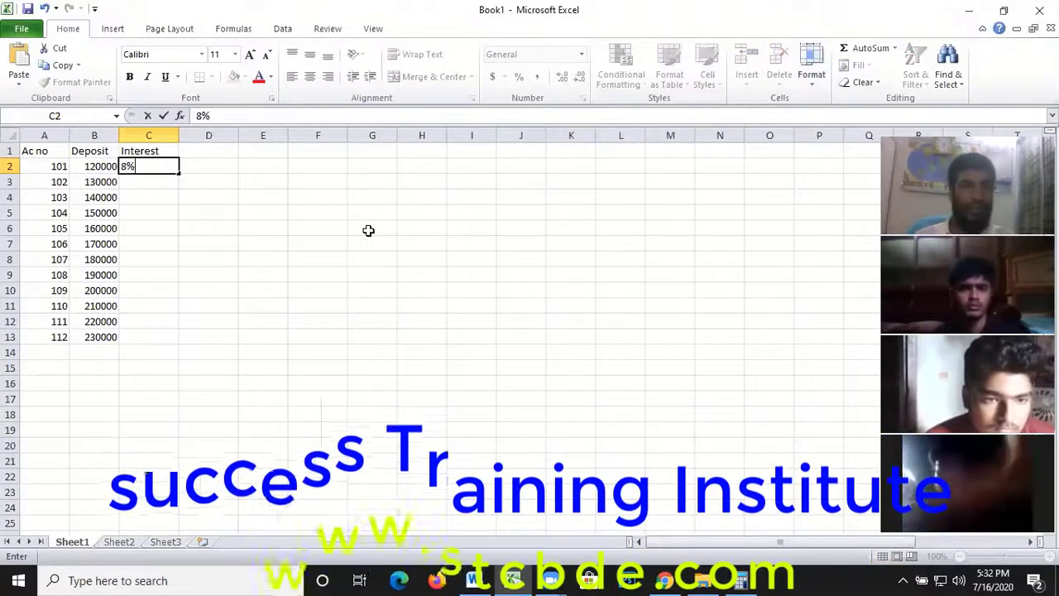
key("Return")
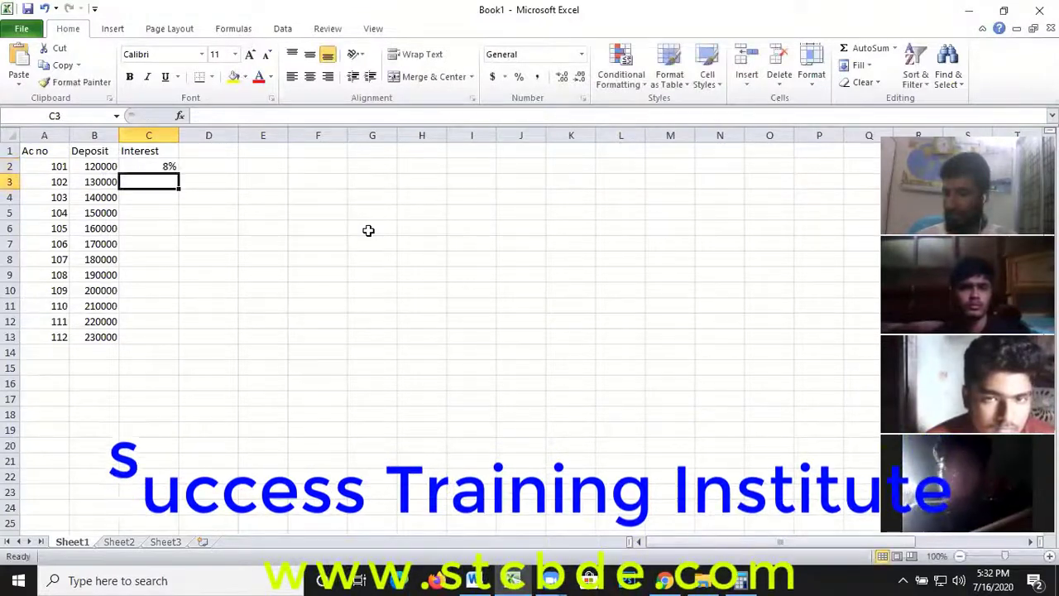
type("10")
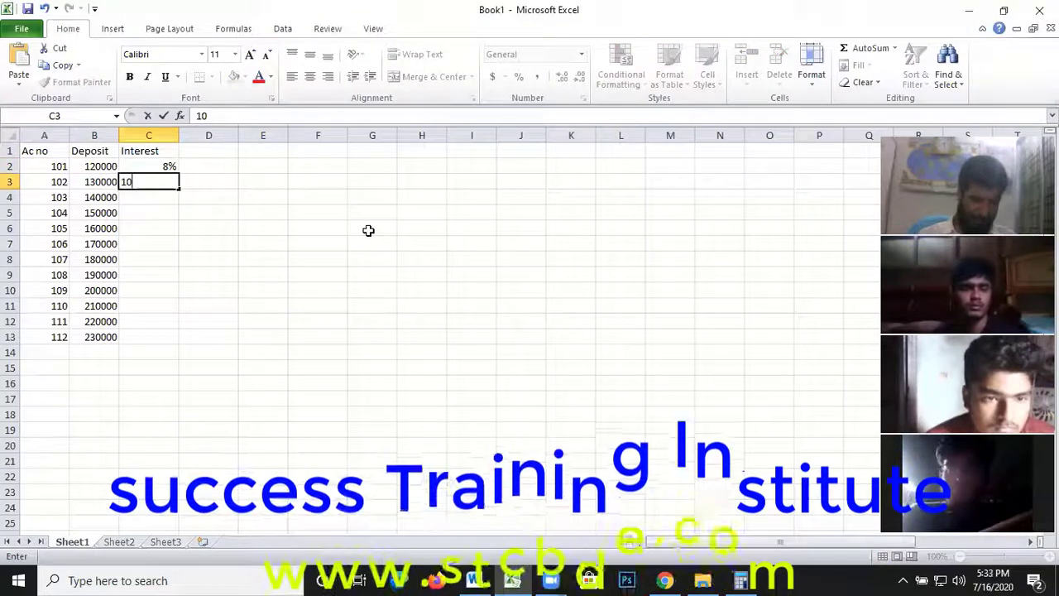
left_click(208, 221)
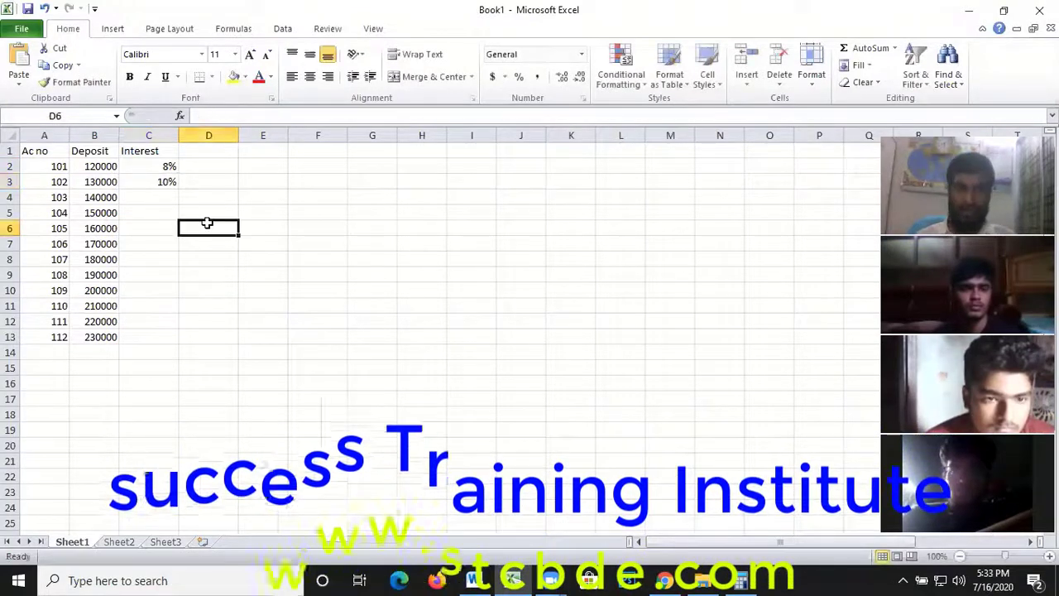
left_click_drag(152, 168, 165, 341)
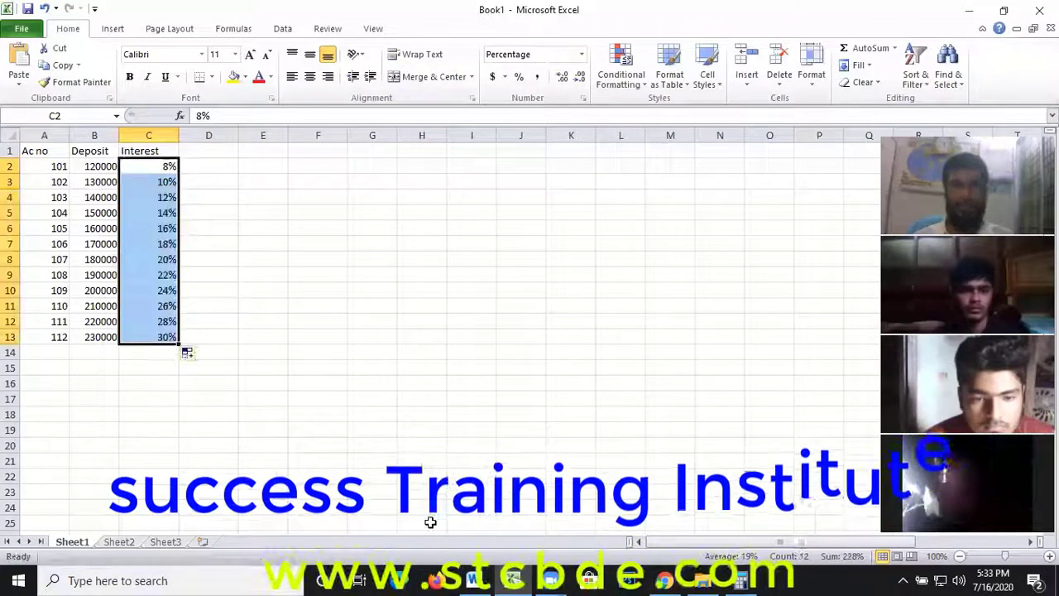
left_click(421, 414)
- Add a Years header in D1 with 5 and 6, filled down to 16 in D13
left_click(202, 152)
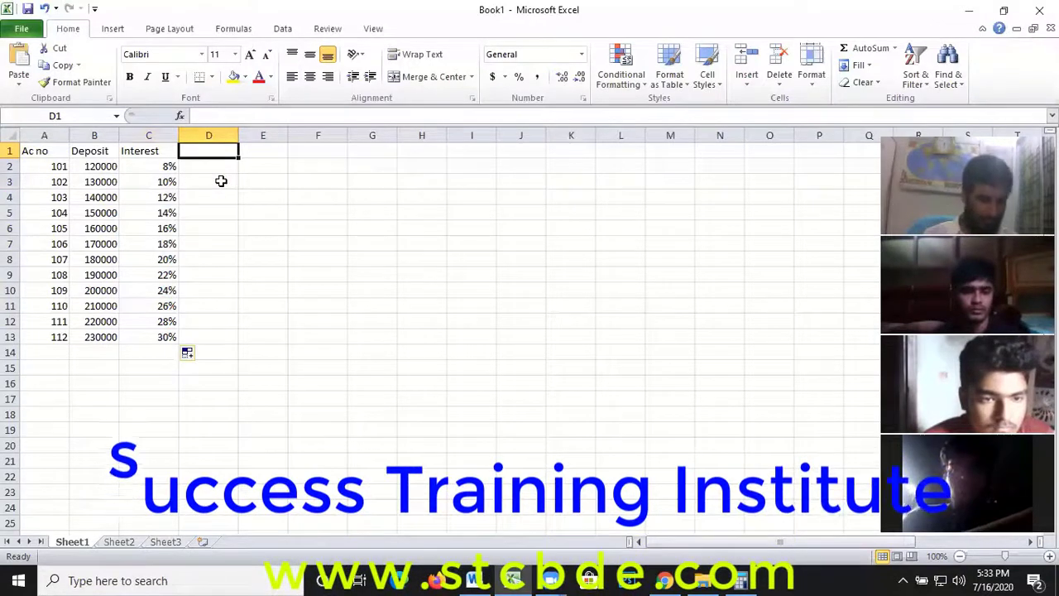
type("Years")
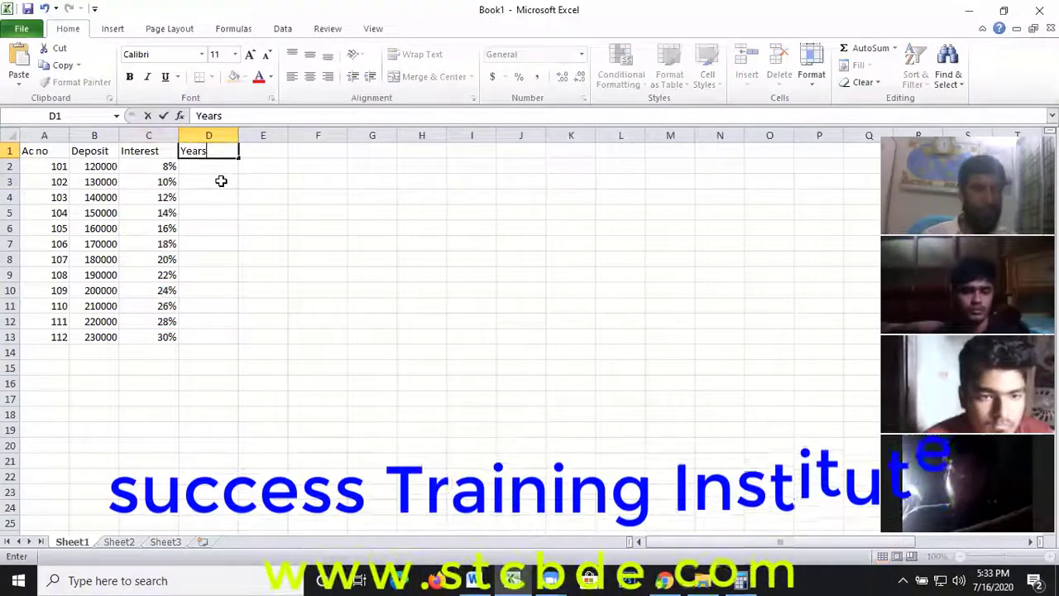
key("Return")
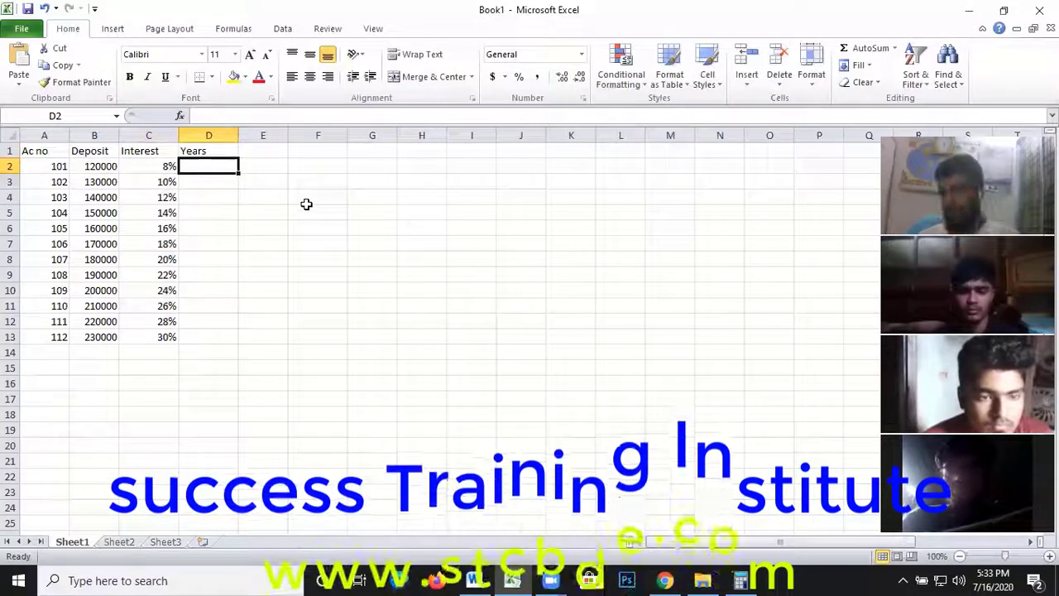
type("5")
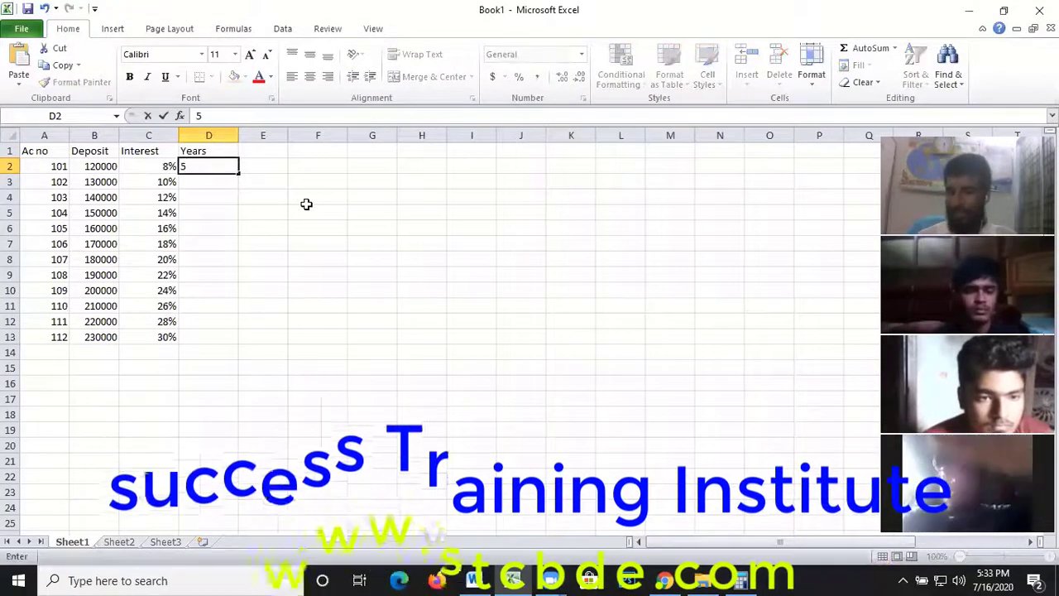
key("Return")
type("6")
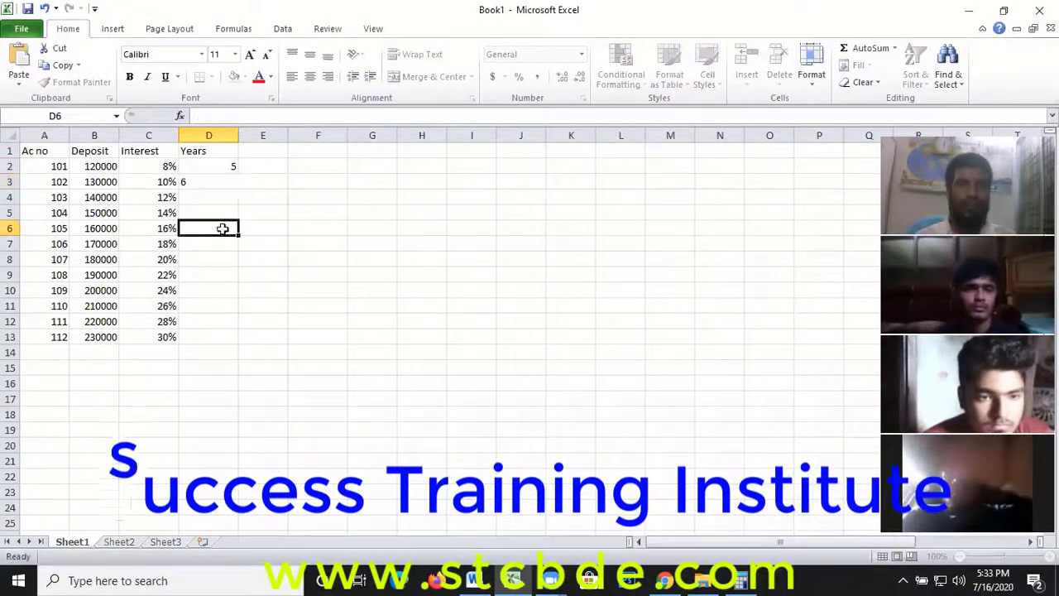
left_click_drag(211, 166, 236, 184)
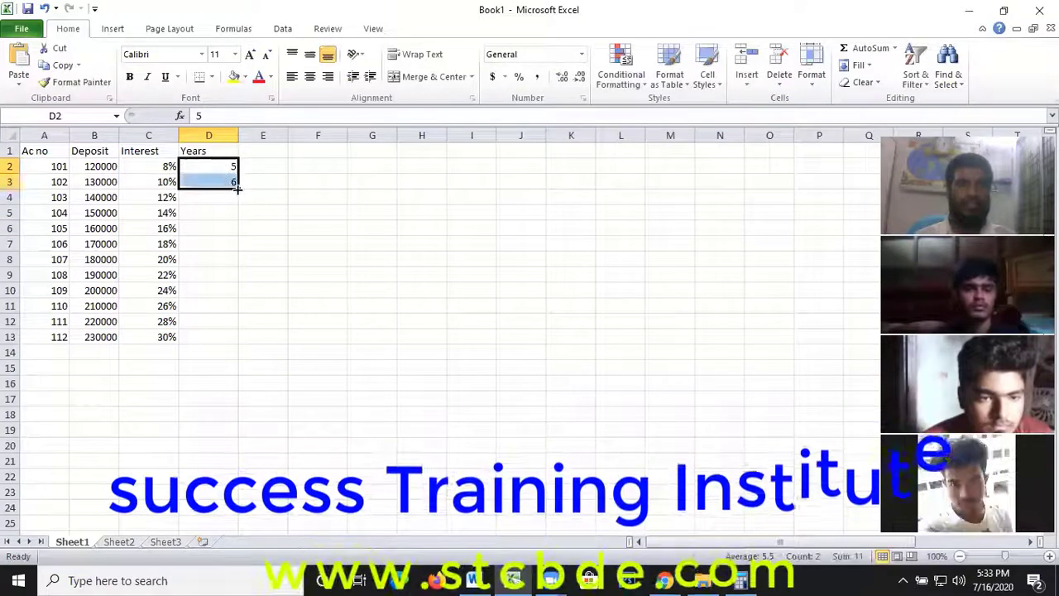
left_click_drag(211, 353, 212, 353)
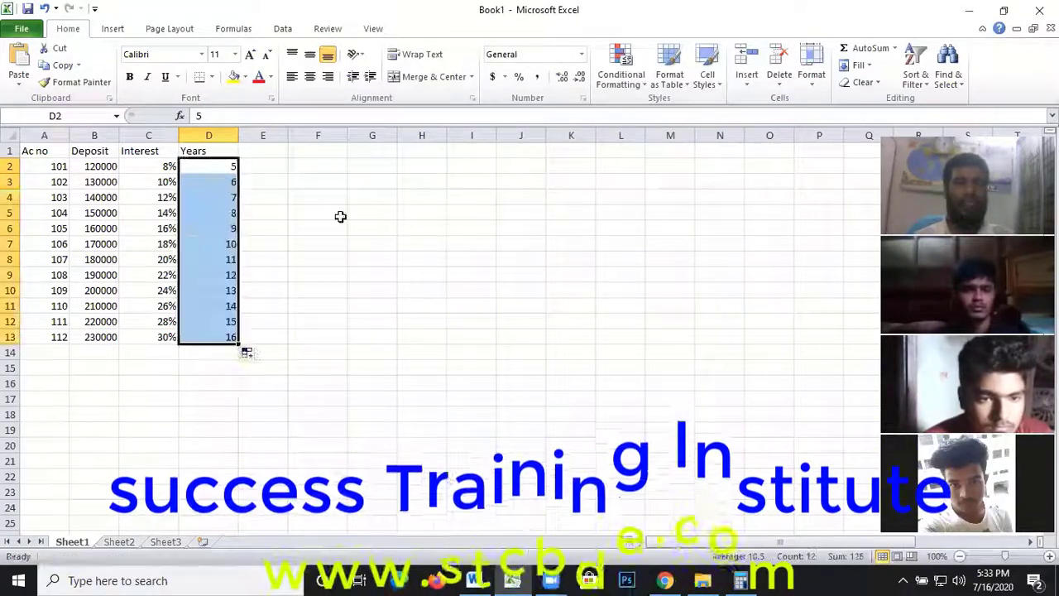
left_click(318, 197)
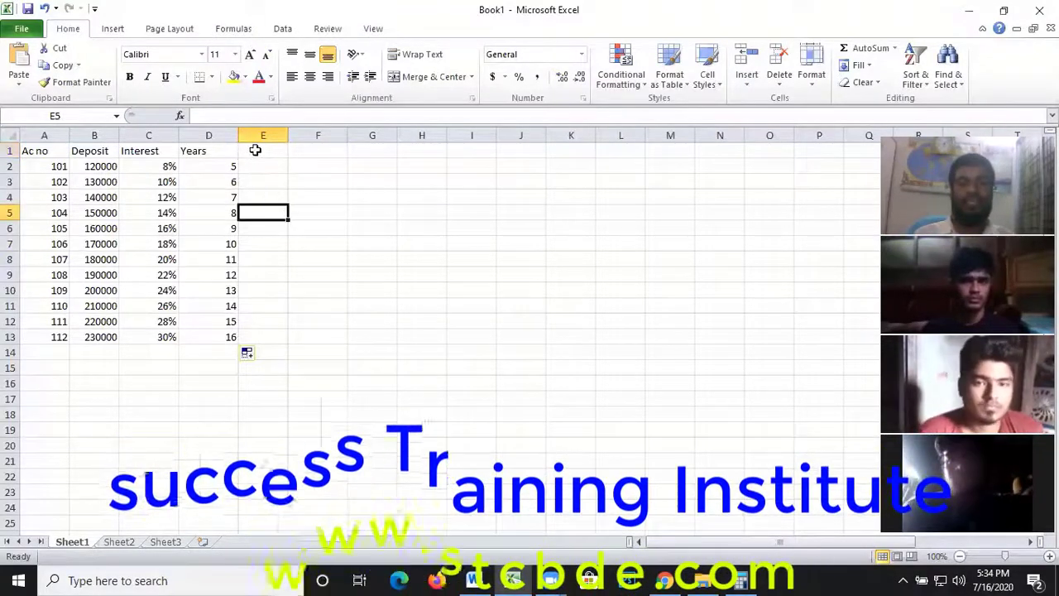
- Type the Balance header into cell E1 next to Years
left_click_drag(256, 146, 277, 335)
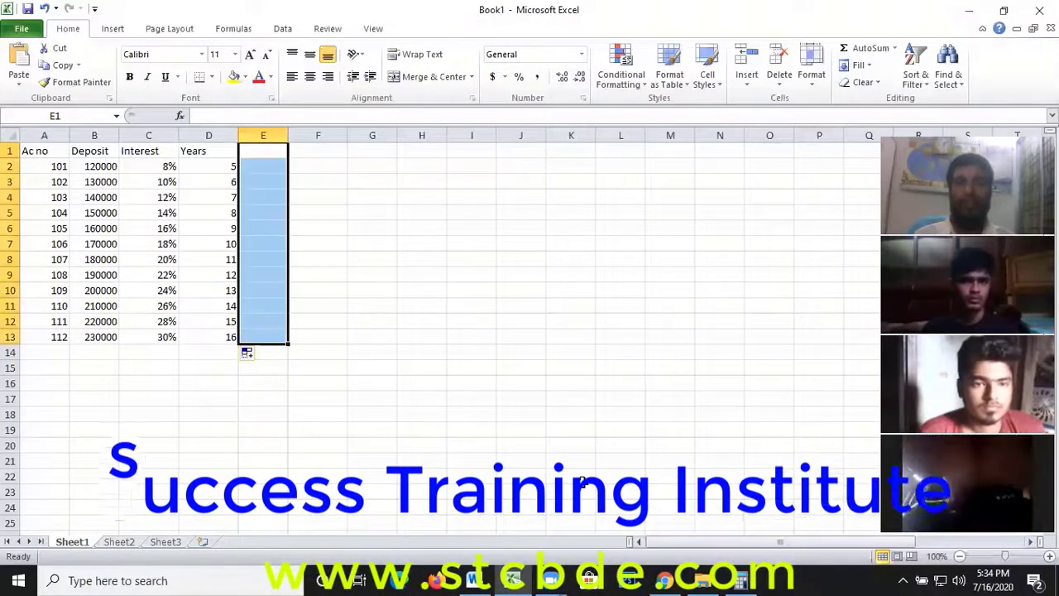
left_click_drag(263, 151, 270, 337)
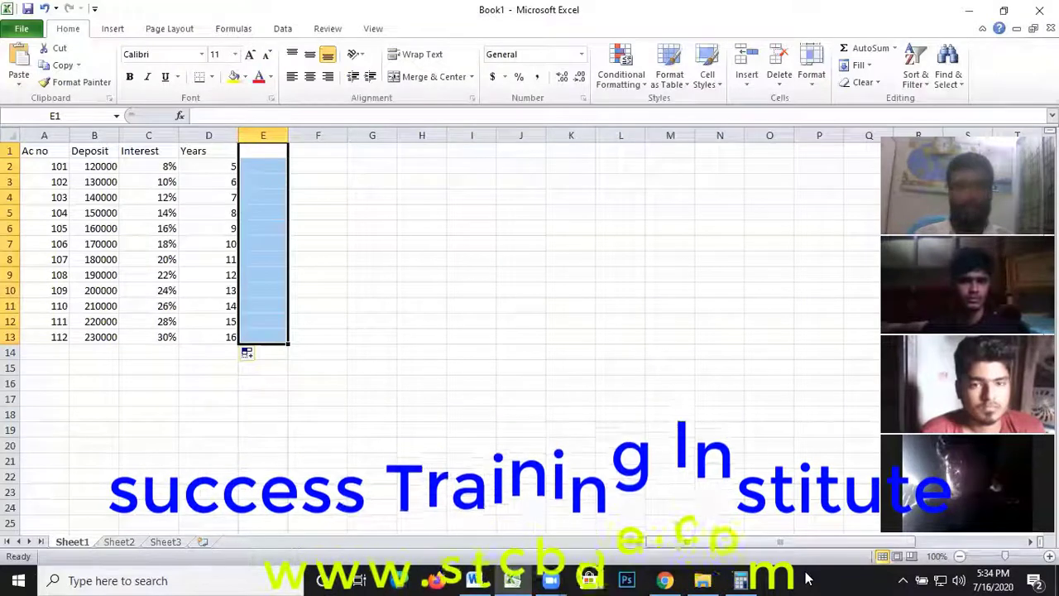
left_click(670, 383)
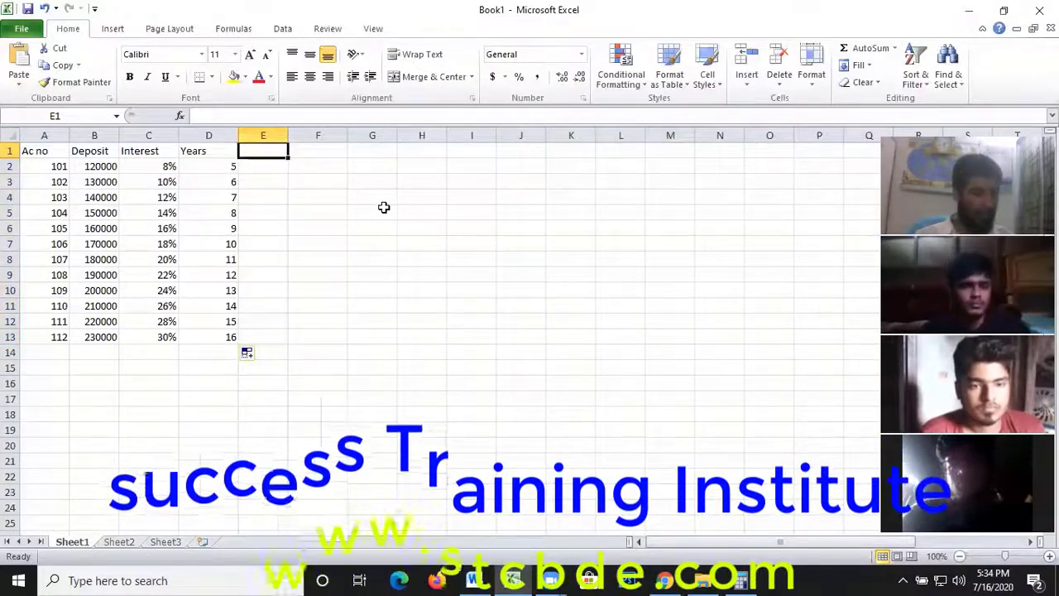
type("Ba")
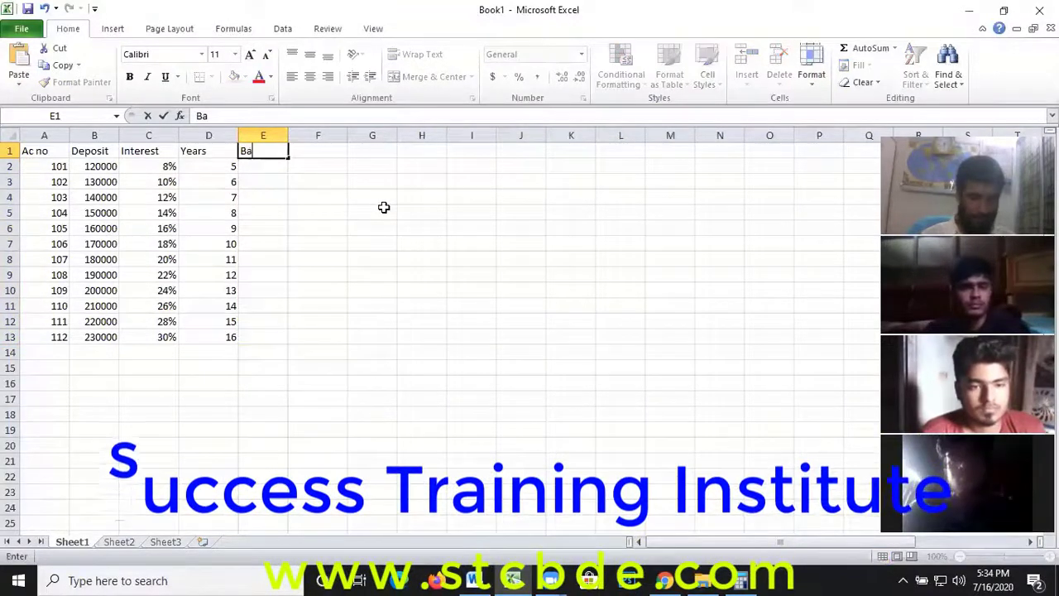
type("lance")
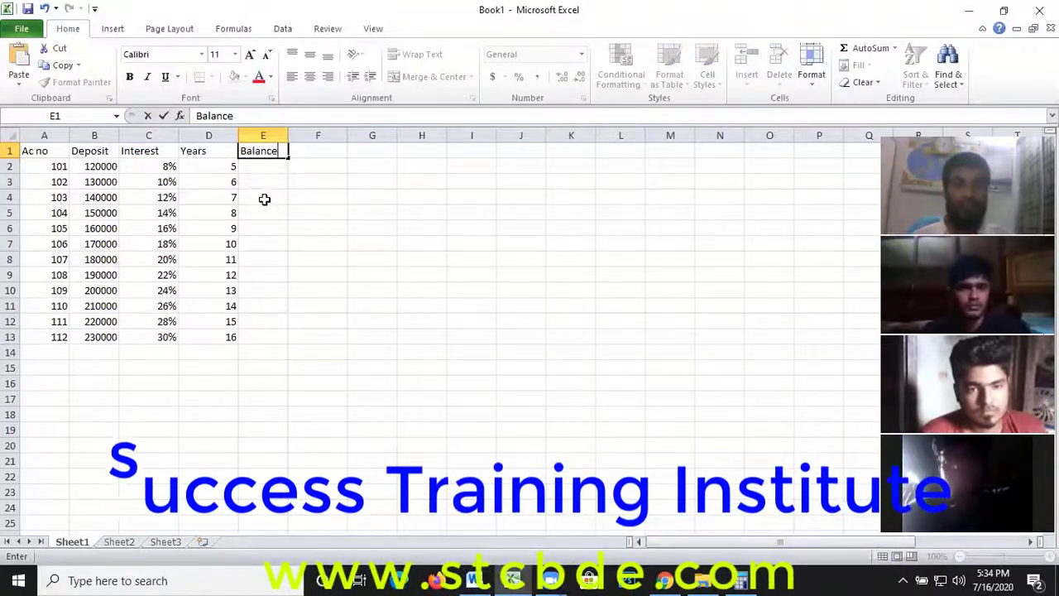
key("Return")
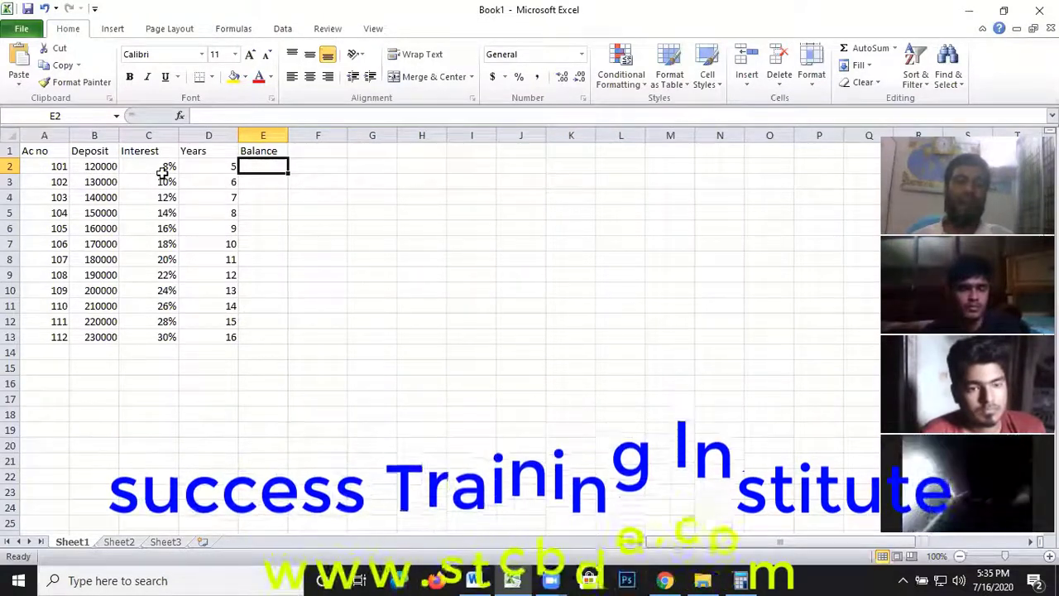
- Enter =B2*C2*D2 in E2, accepting Excel's correction, so the first Balance shows 48000
left_click(222, 167)
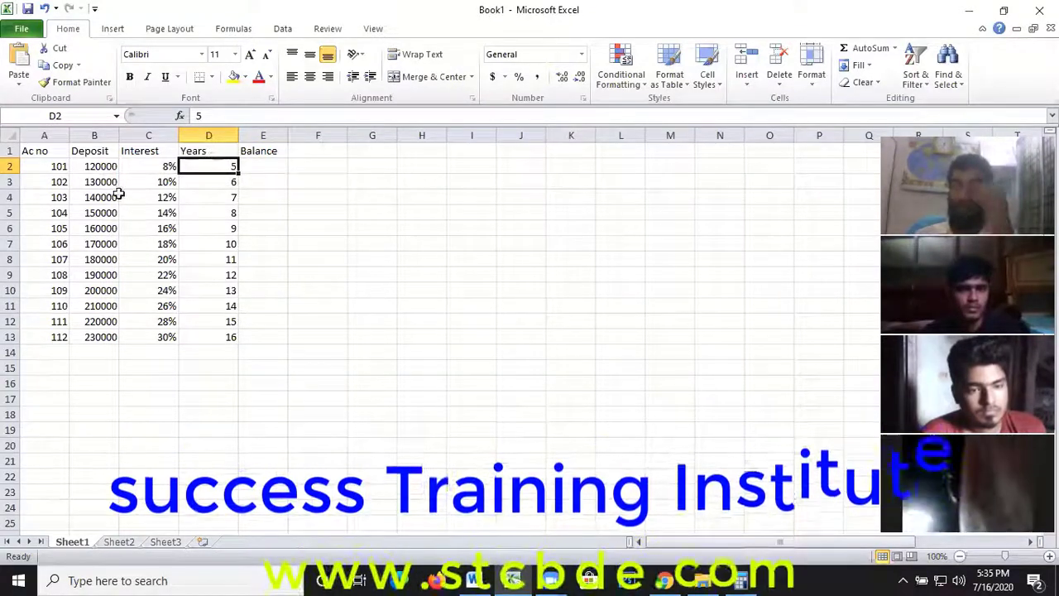
left_click(225, 198)
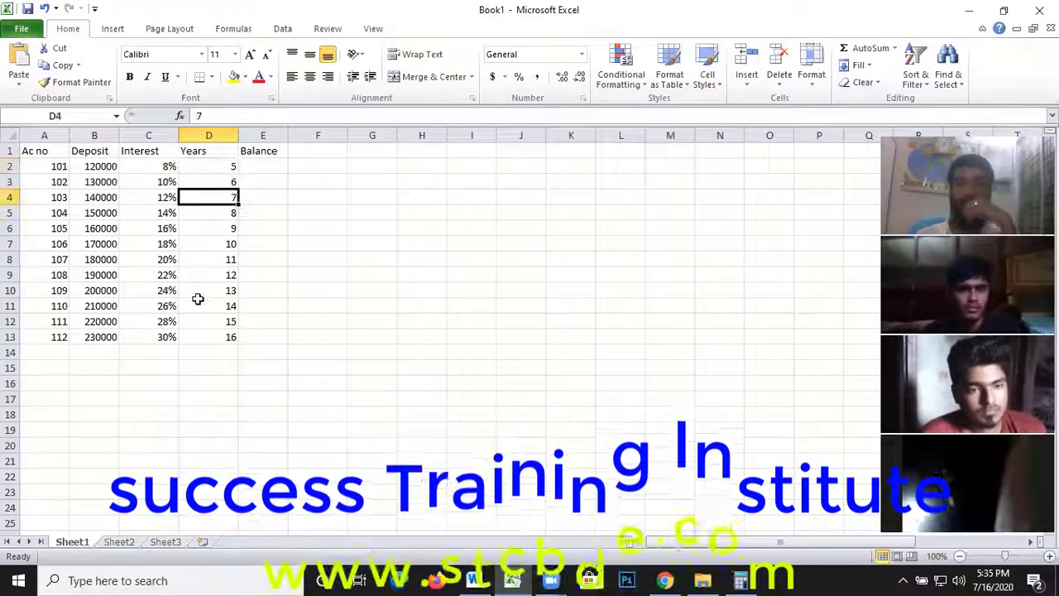
left_click(255, 167)
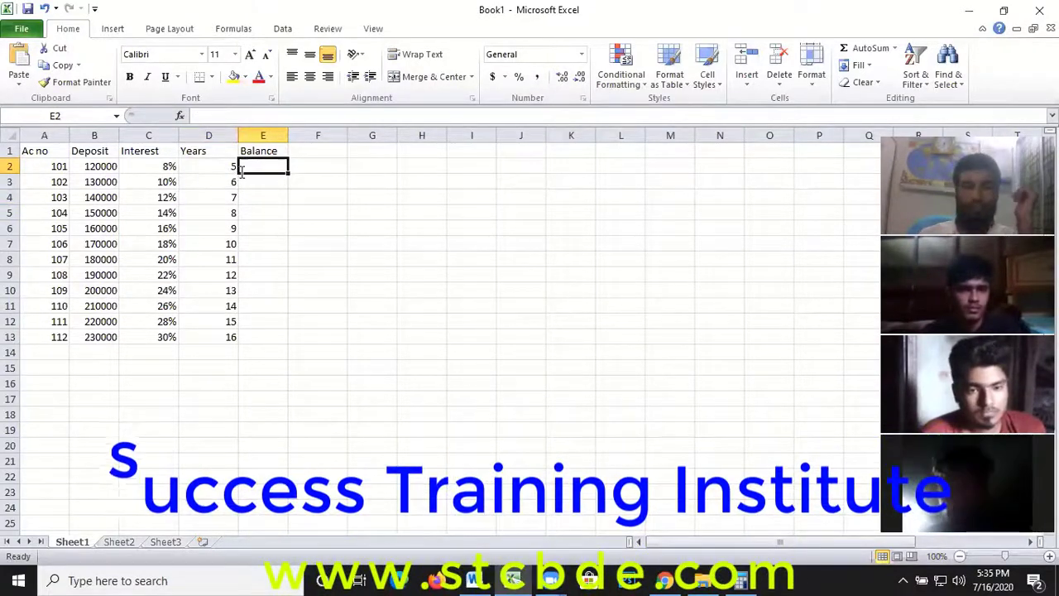
type("=")
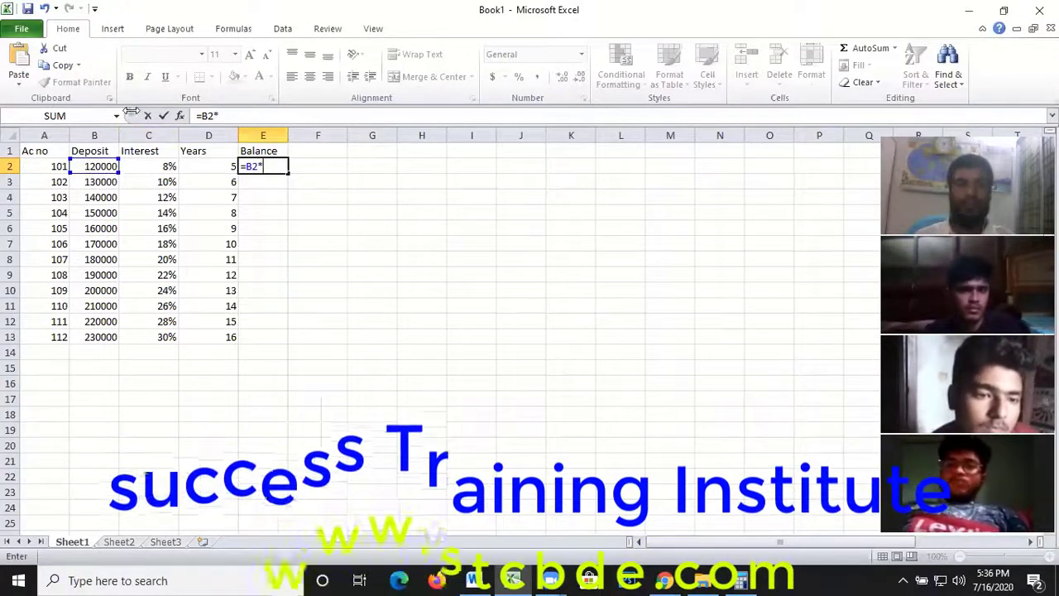
left_click(163, 167)
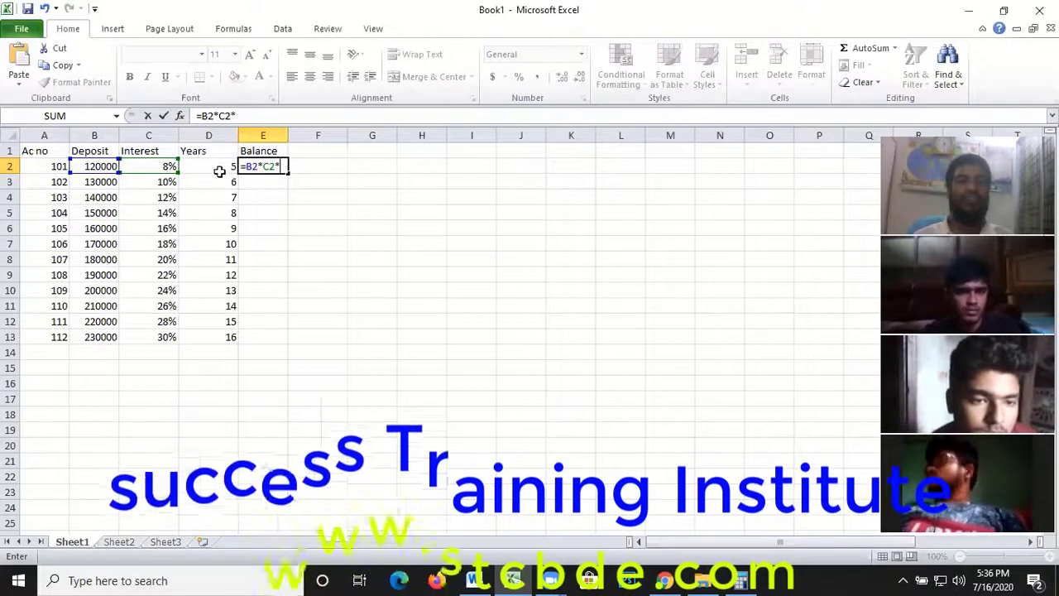
left_click(219, 170)
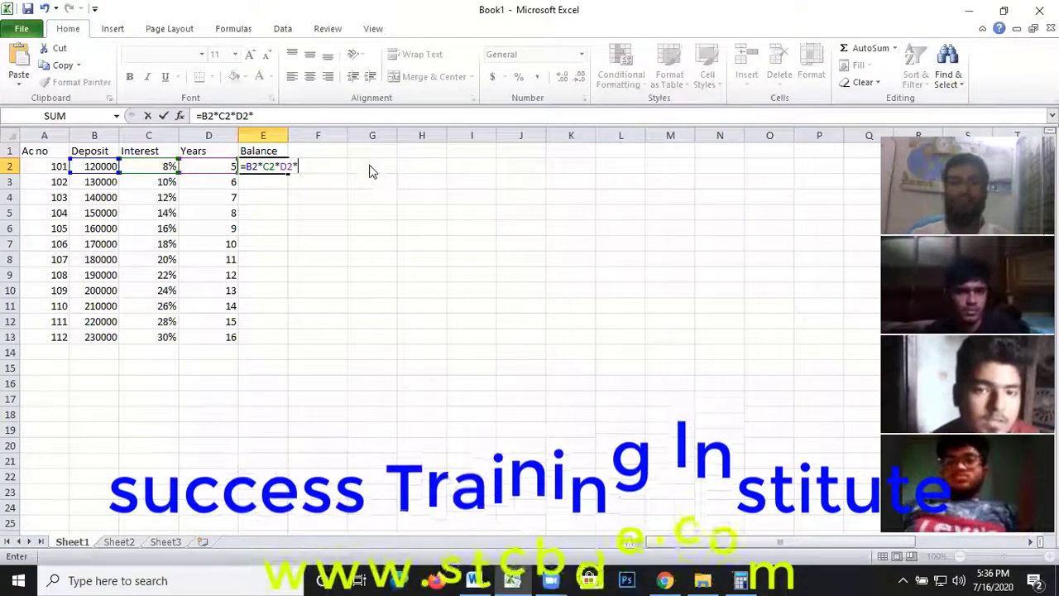
key("Return")
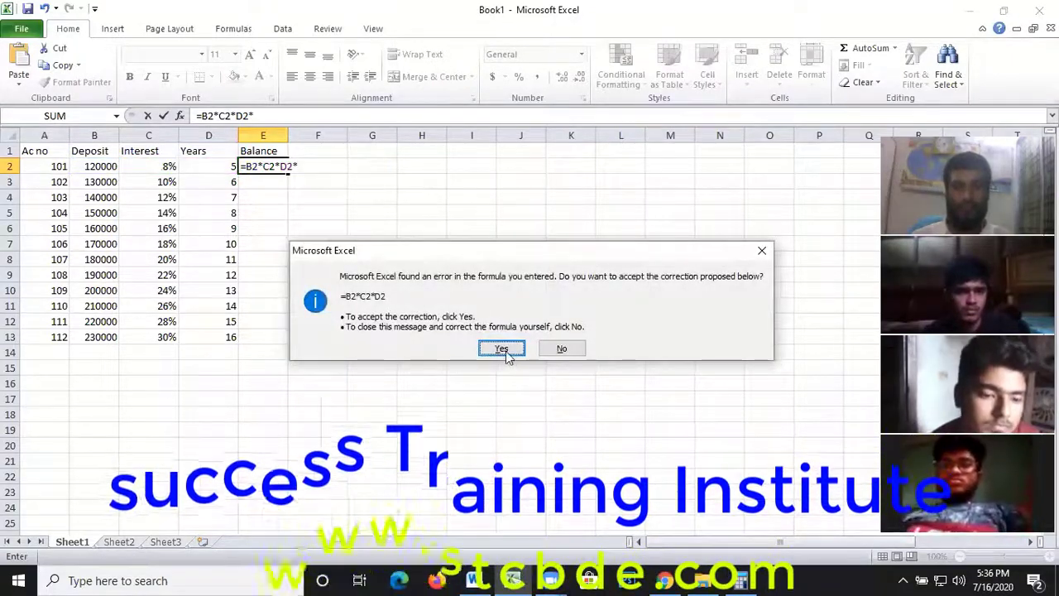
left_click(506, 351)
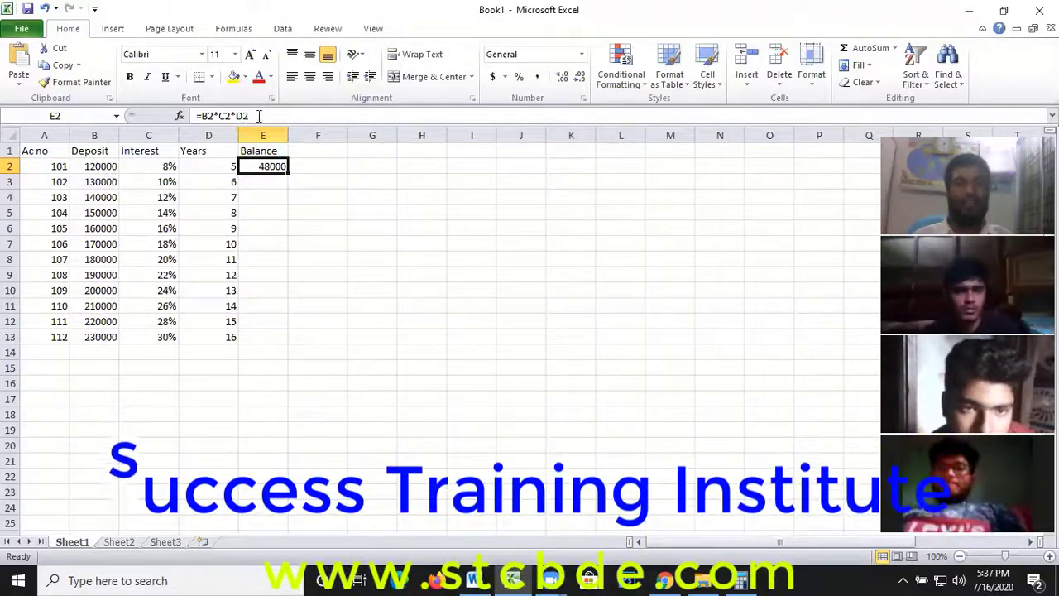
- Append +B2 to E2's formula so the first Balance becomes 168000
left_click(252, 116)
type("+")
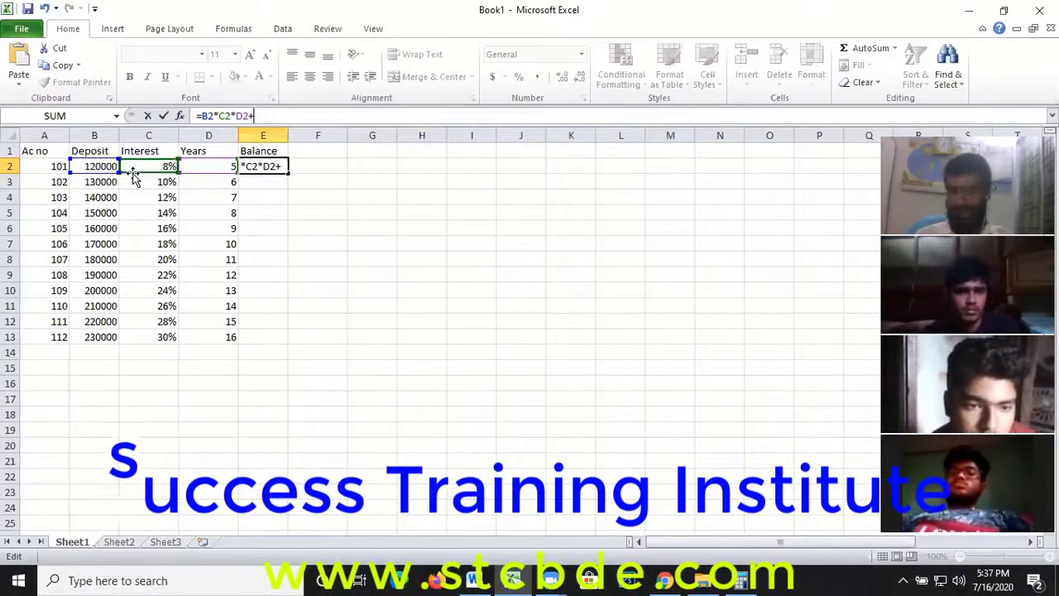
left_click(95, 166)
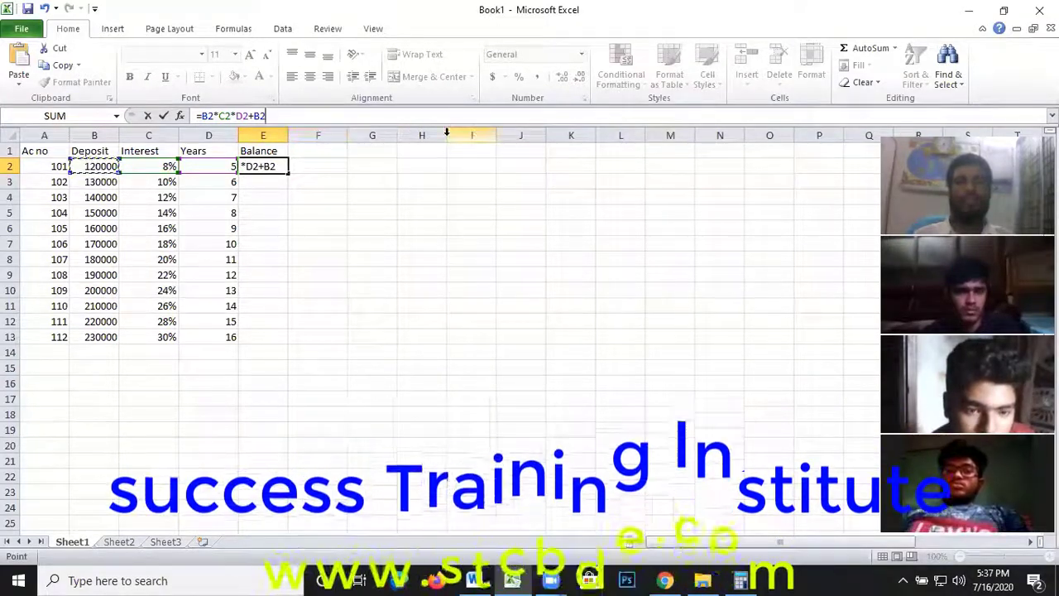
key("Return")
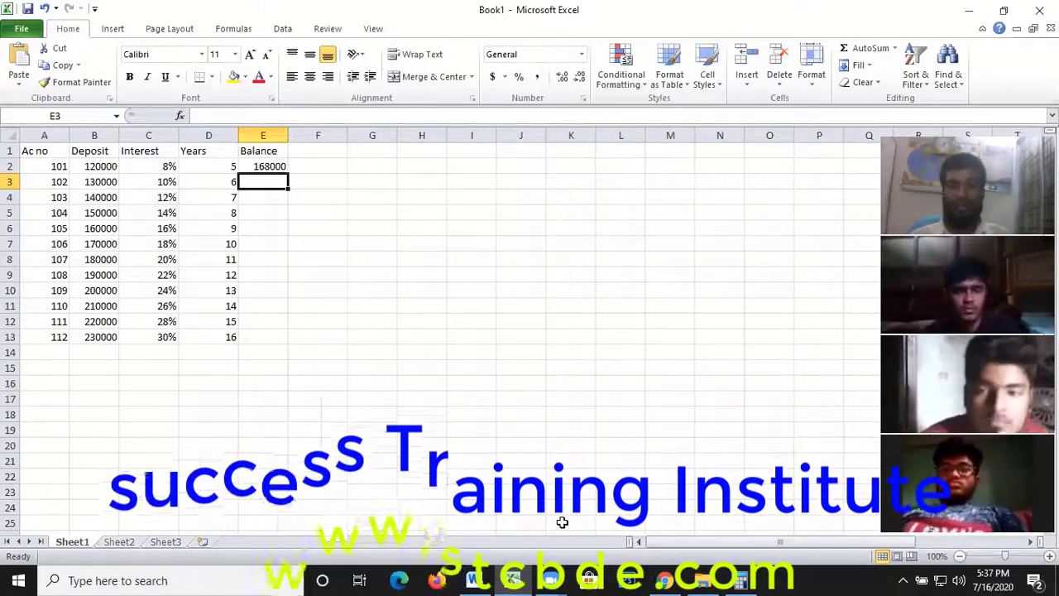
- Verify in Calculator that 120000 + 48000 equals 168,000, then minimize it back to Excel
left_click(743, 579)
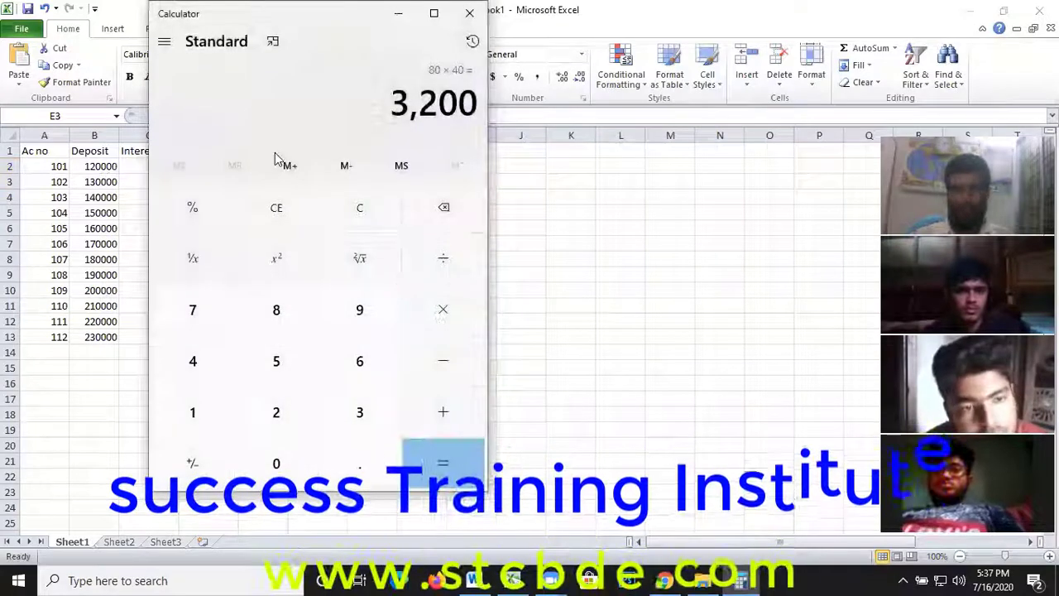
left_click(293, 211)
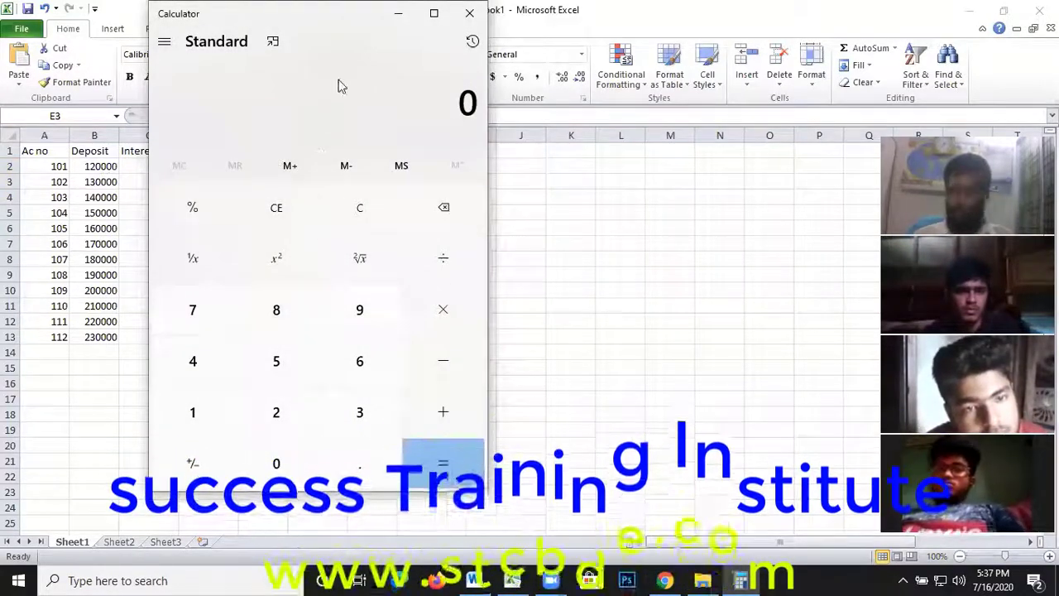
type("120")
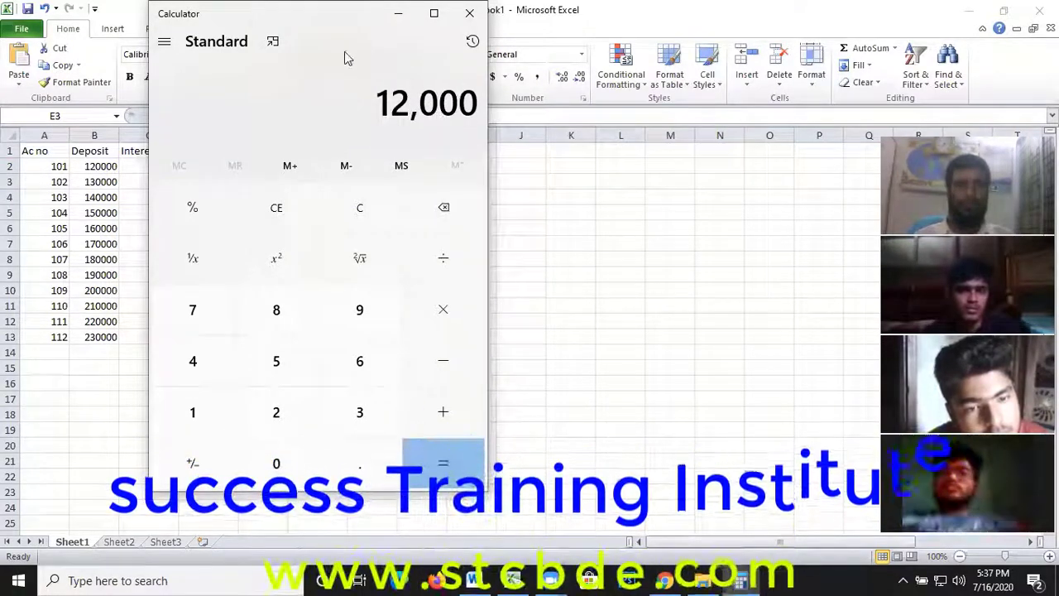
type("0")
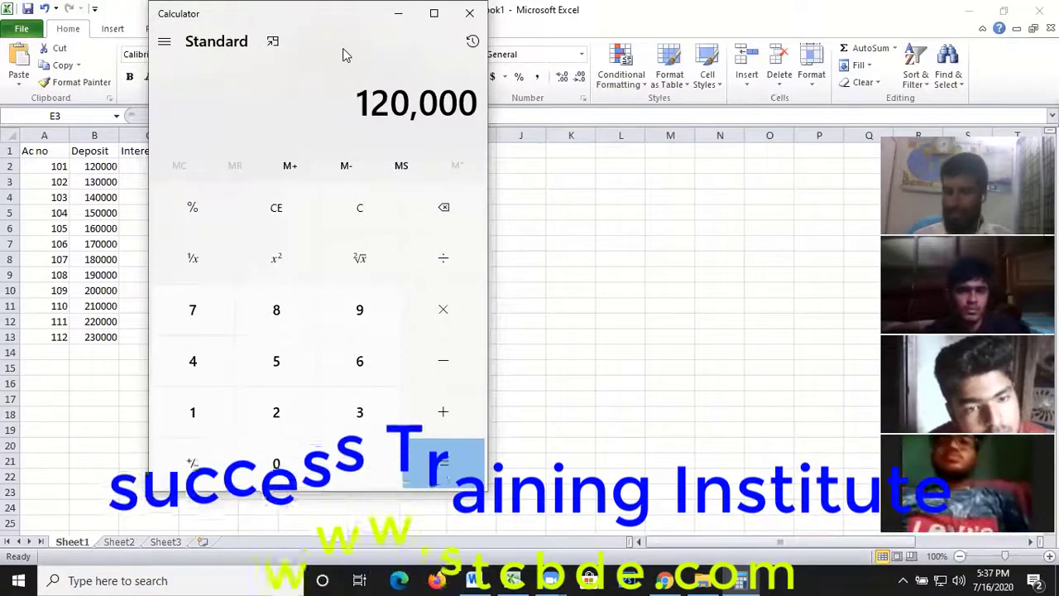
key("plus")
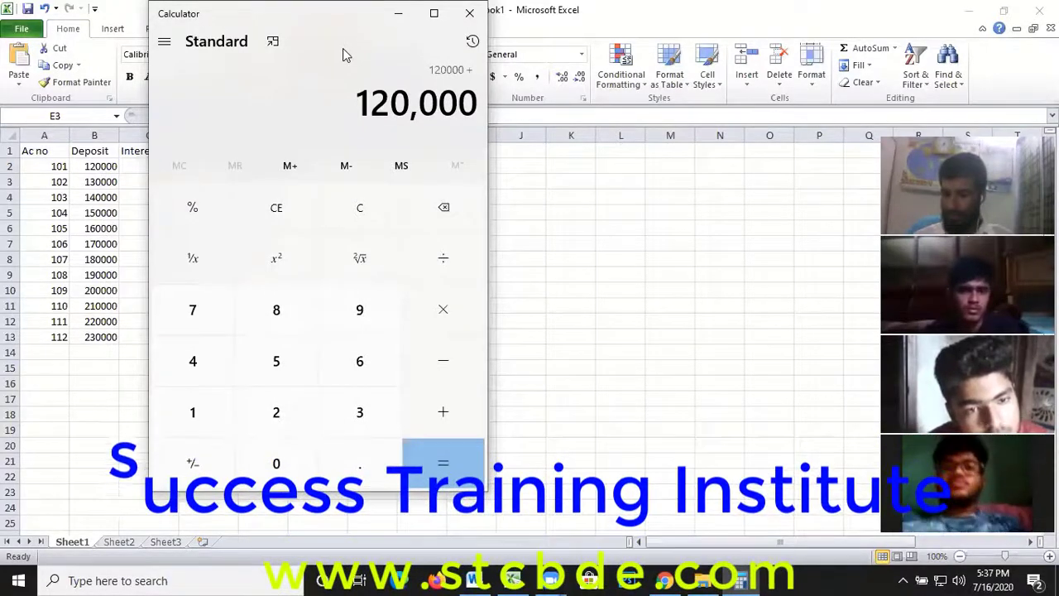
type("48,")
type("00")
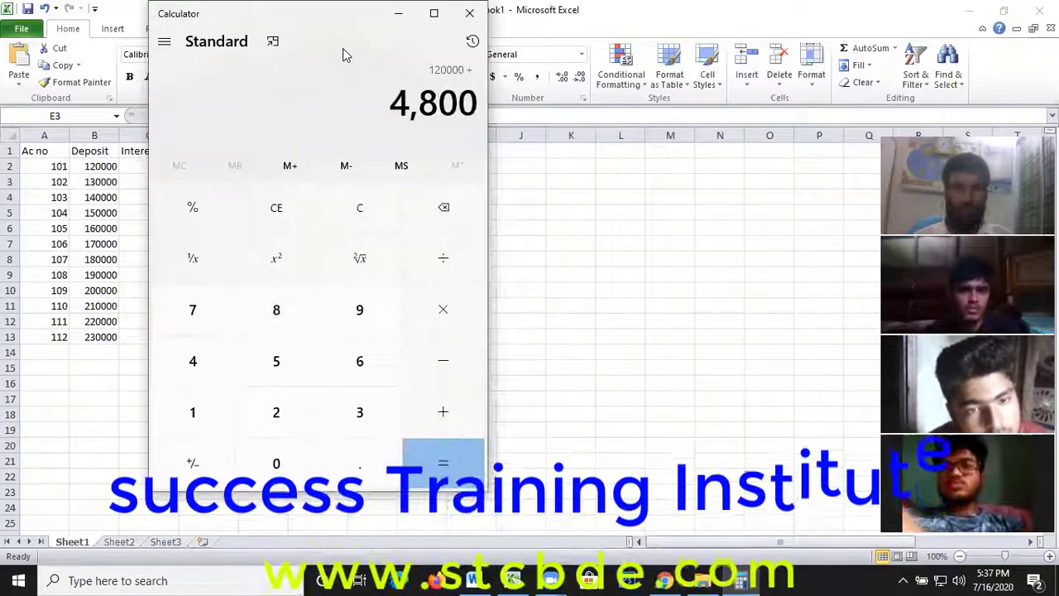
type("0")
key("Return")
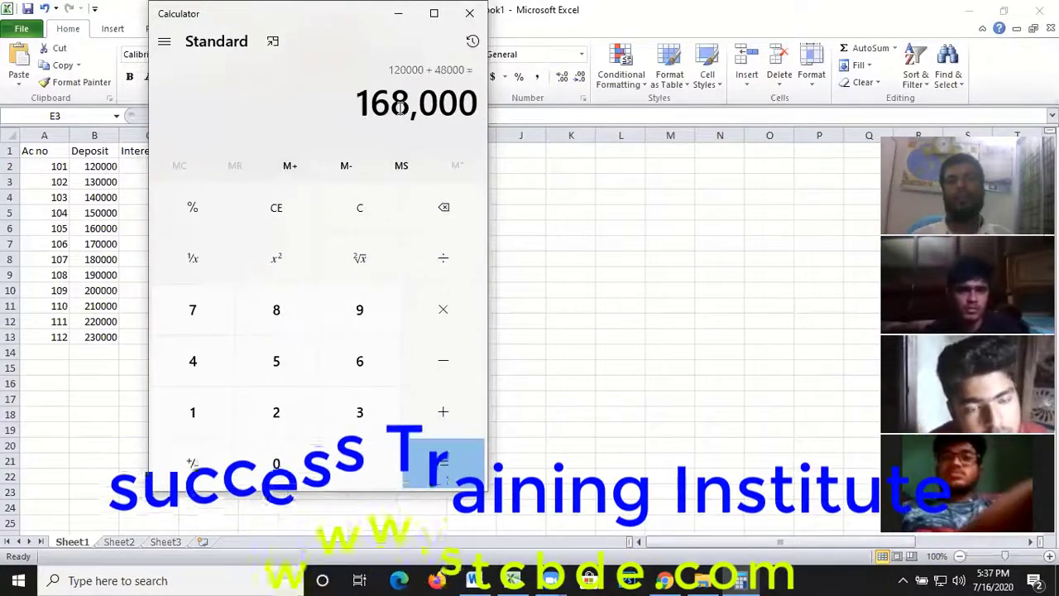
left_click(398, 13)
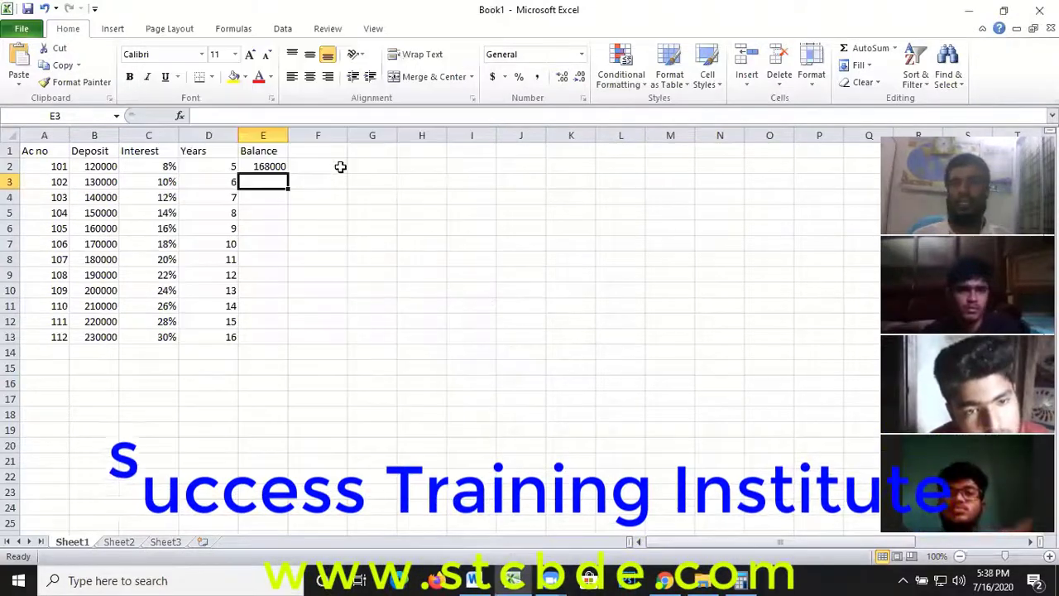
- Fill the Balance formula =B2*C2*D2+B2 from E2 down through E13
left_click(265, 166)
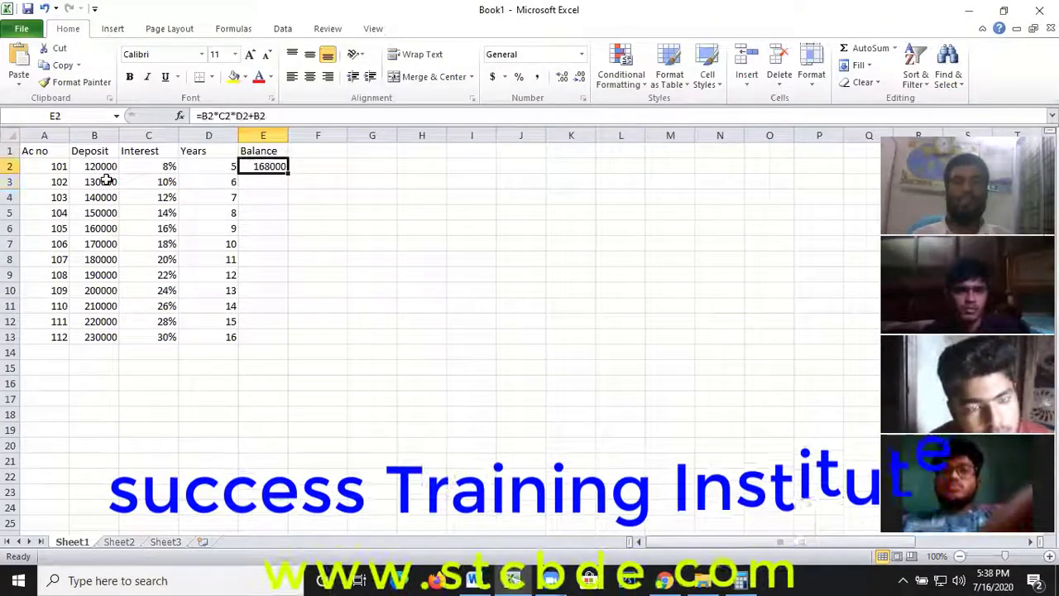
left_click(263, 187)
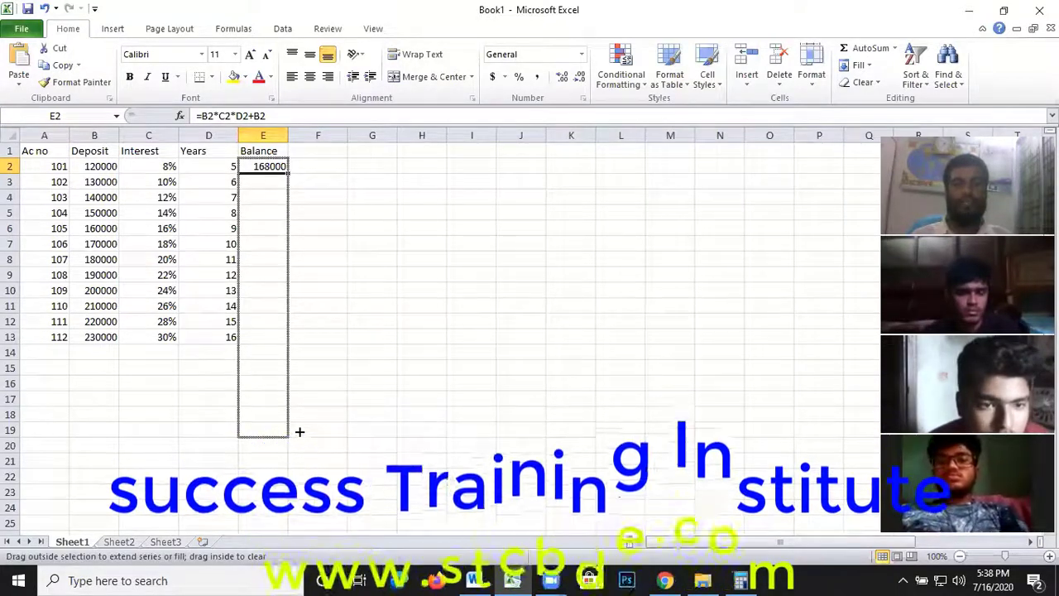
left_click_drag(299, 422, 298, 430)
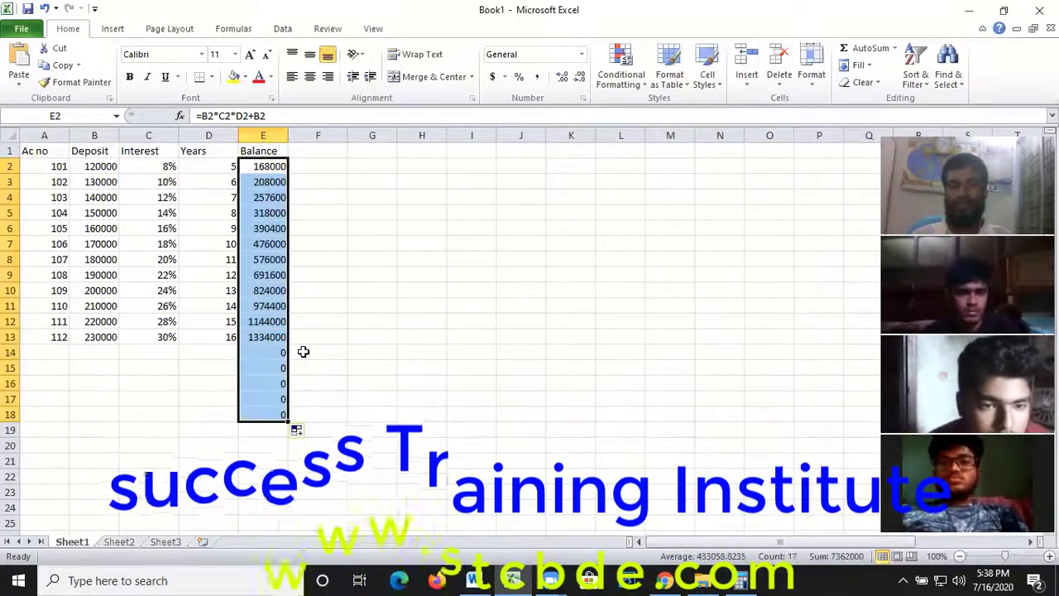
left_click(381, 337)
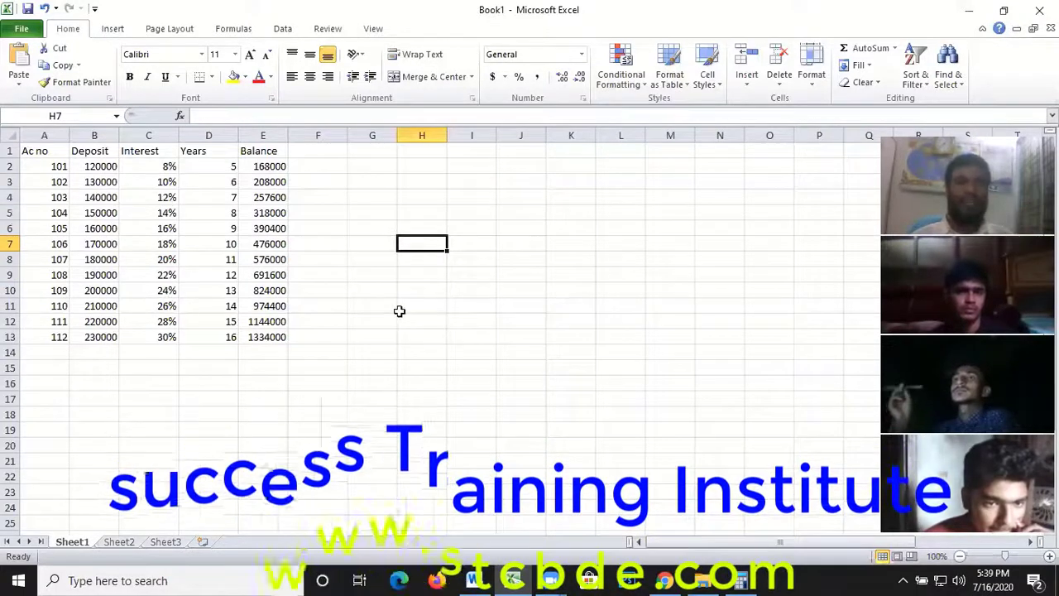
- Move the table A1:E13 so it starts at H13, then select H10 above it
left_click(492, 397)
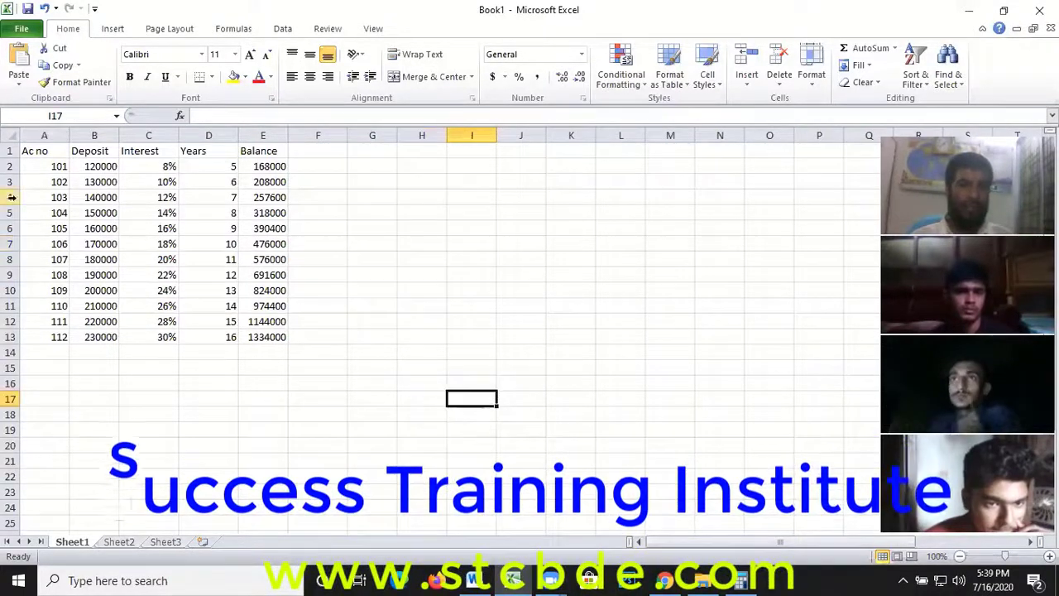
mouse_move(29, 151)
left_mouse_down()
mouse_move(303, 367)
mouse_move(273, 352)
mouse_move(276, 336)
left_mouse_up()
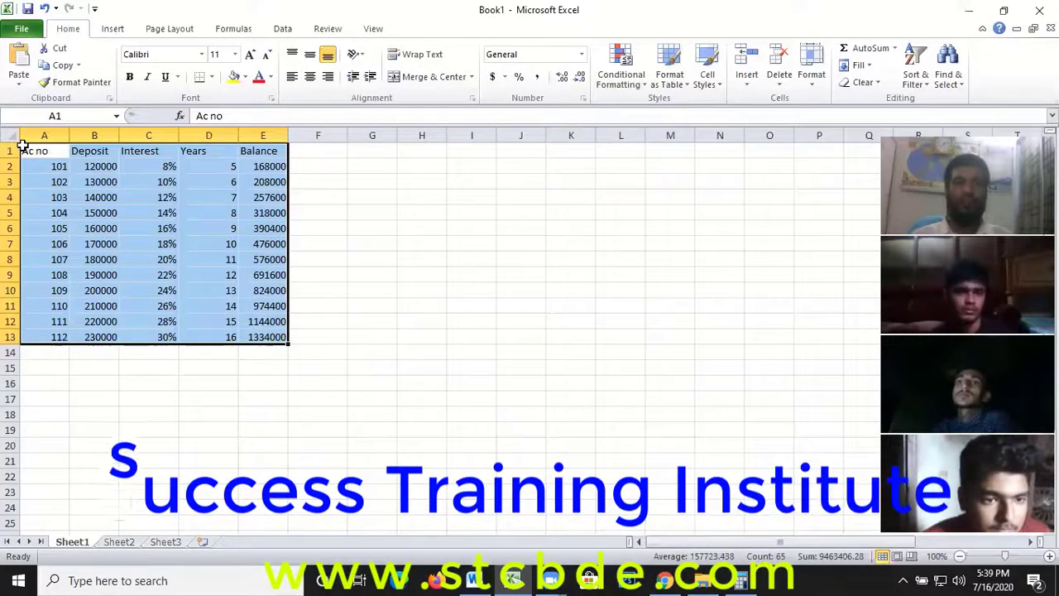
left_click_drag(23, 146, 416, 339)
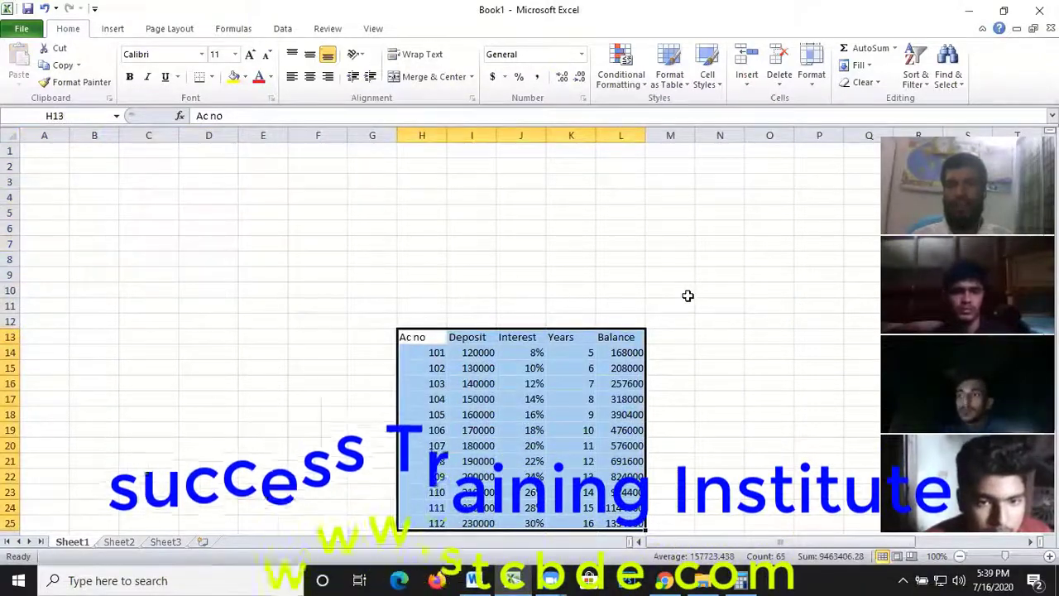
left_click(421, 291)
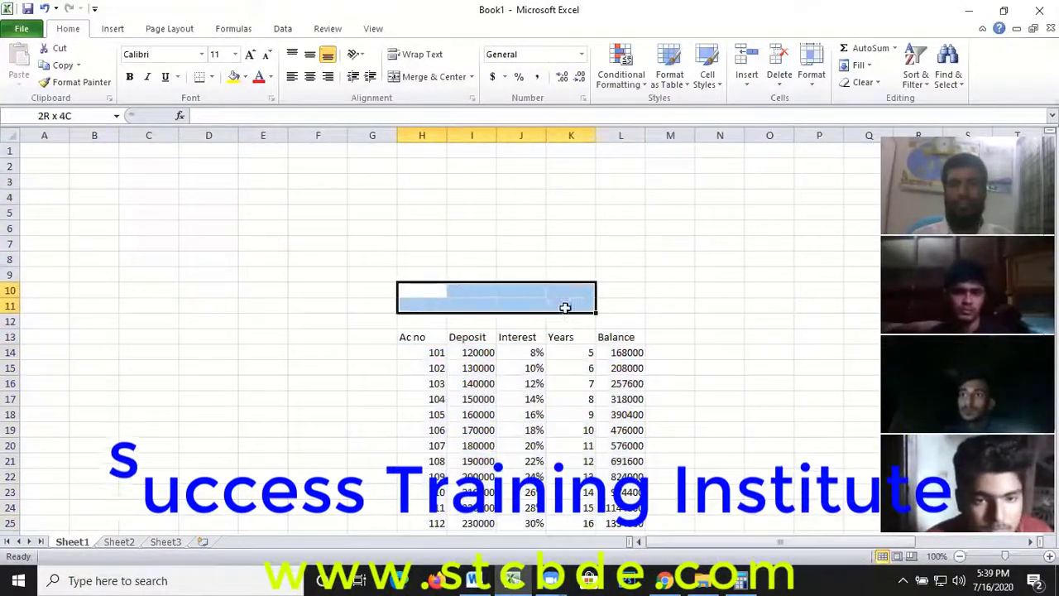
- Merge and centre H10:L12 and type the title FIXED DEPOSIT into it
left_click_drag(566, 308, 617, 321)
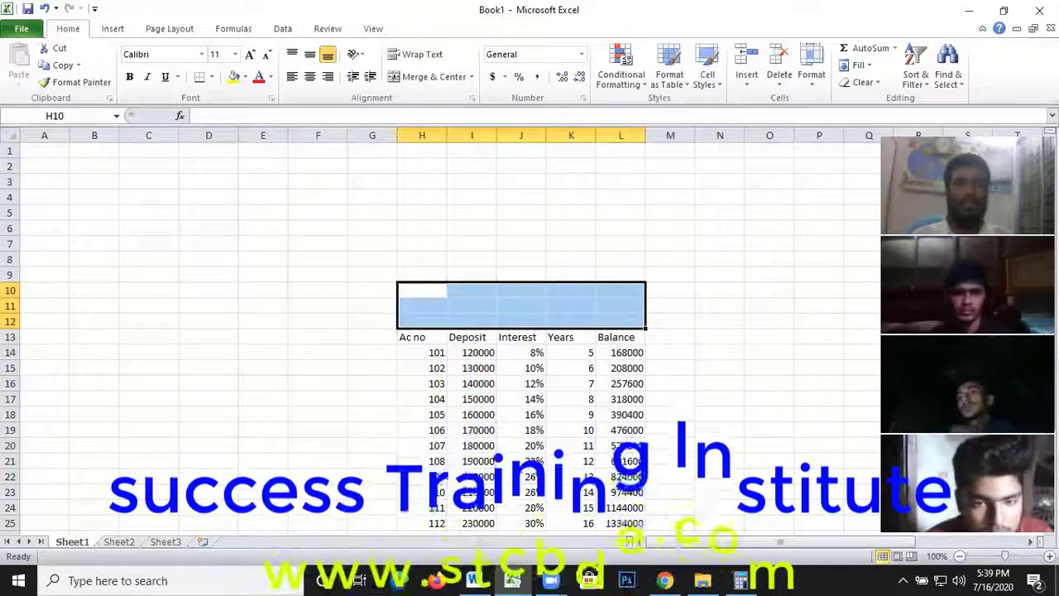
left_click(428, 80)
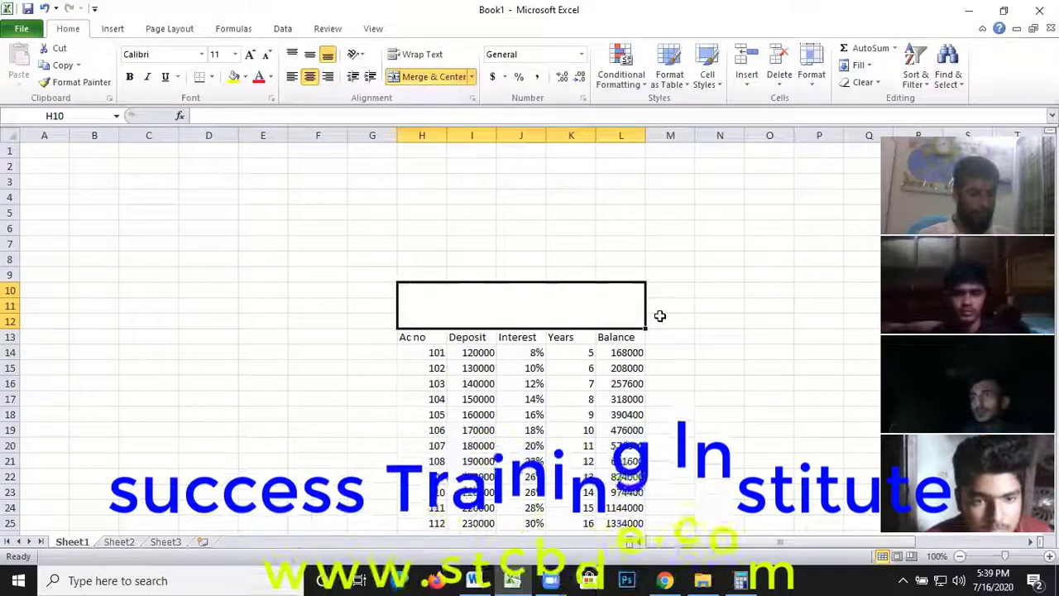
type("F")
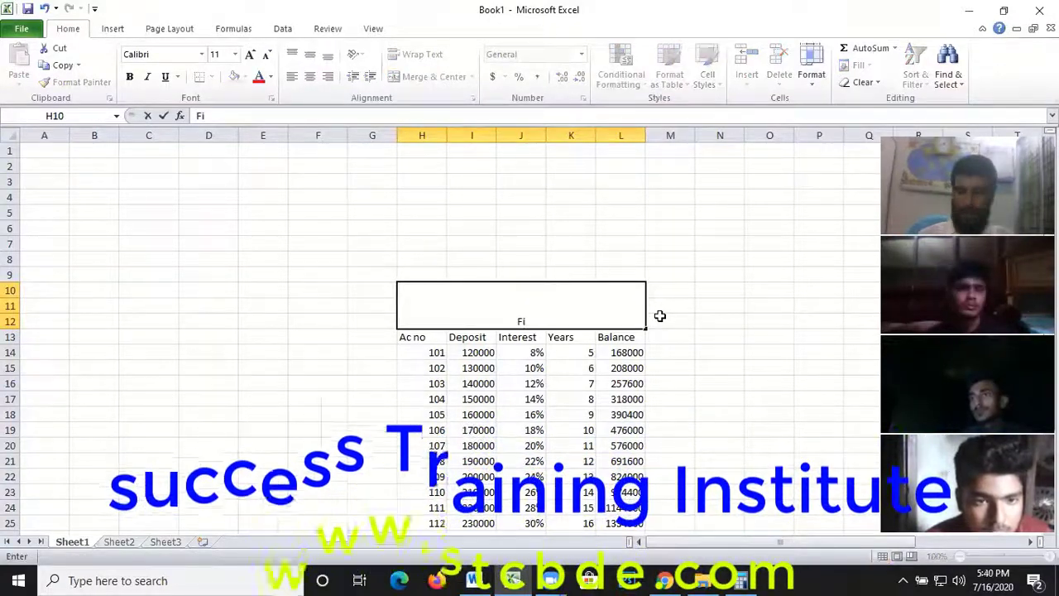
key("BackSpace")
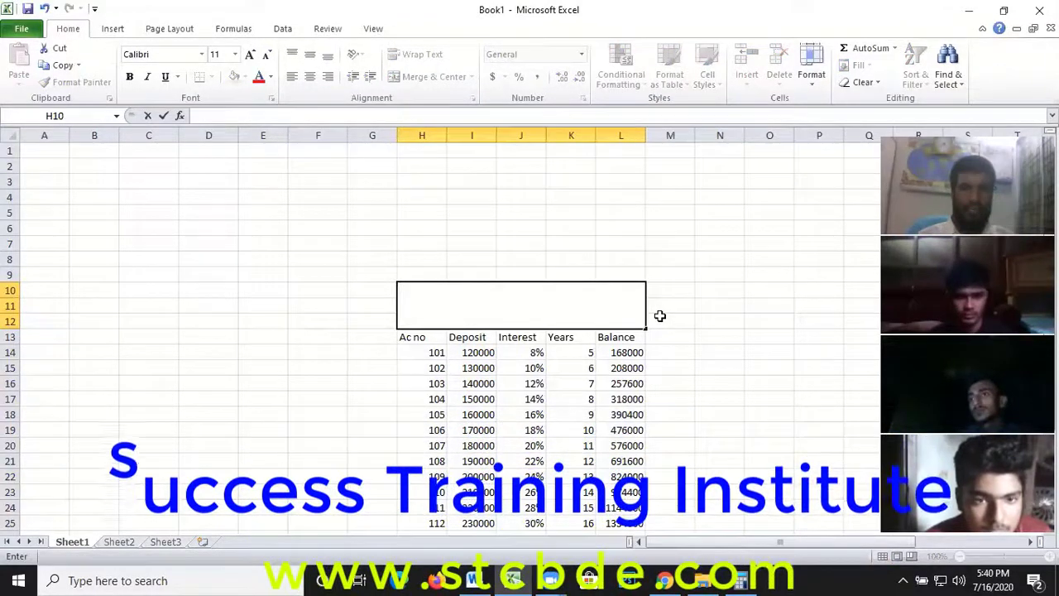
type("F")
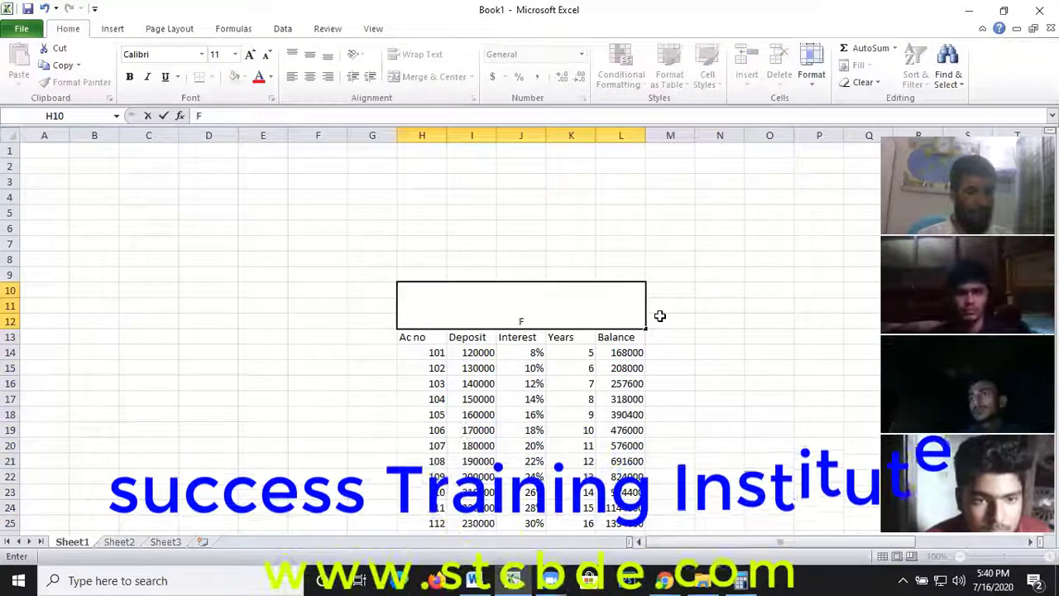
type("IXED")
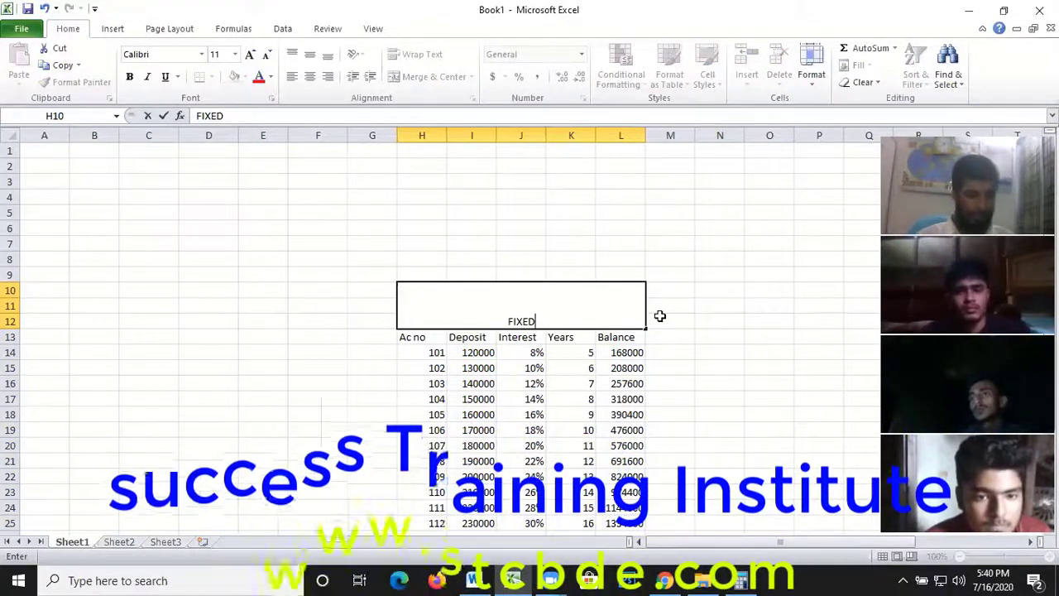
type(" DEP")
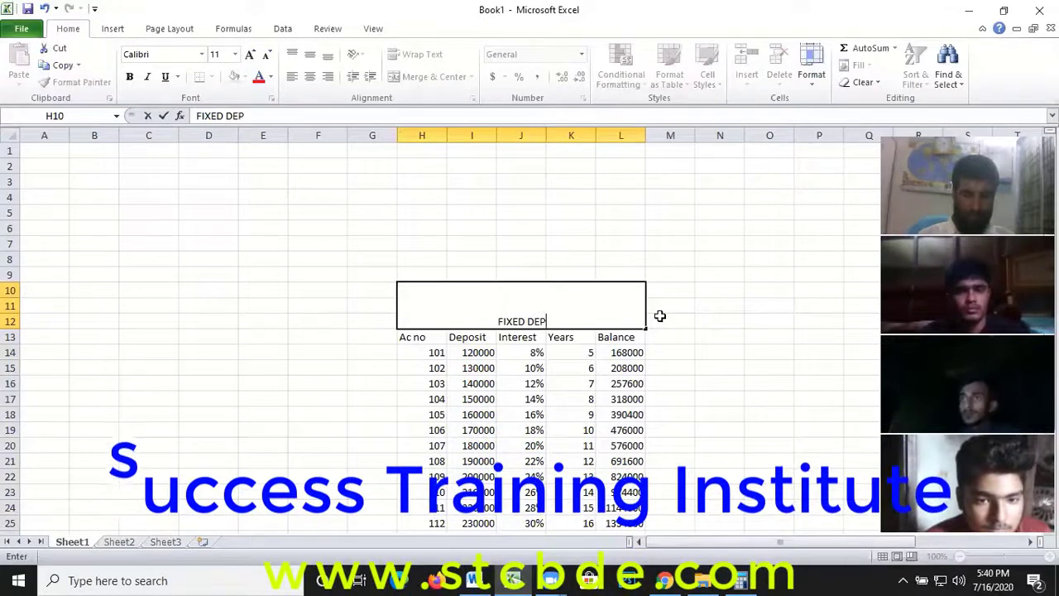
type("OSIT")
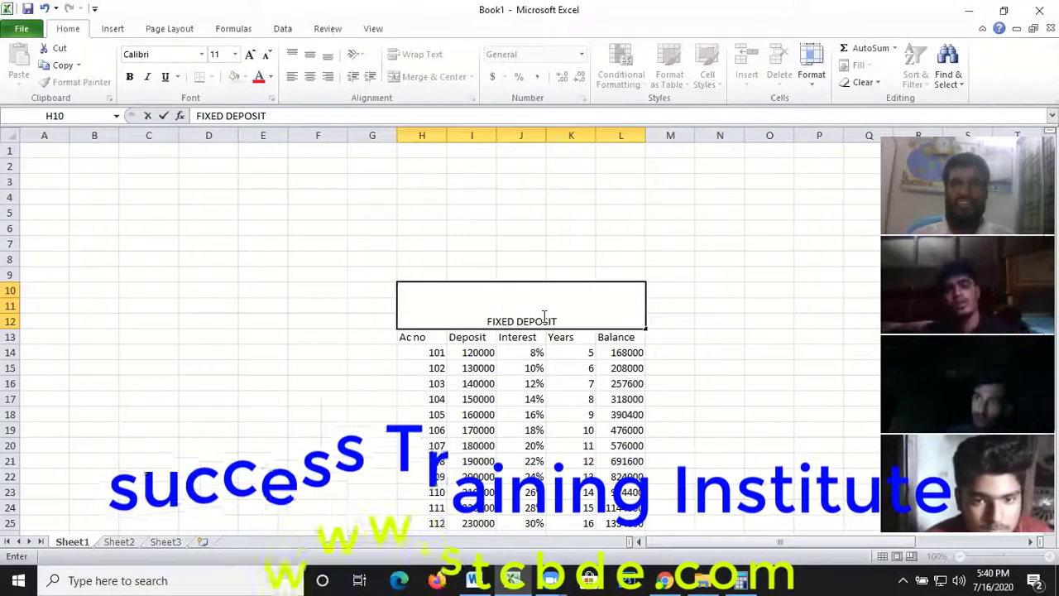
- Make the FIXED DEPOSIT title text size 48 and yellow
left_click_drag(569, 321, 470, 317)
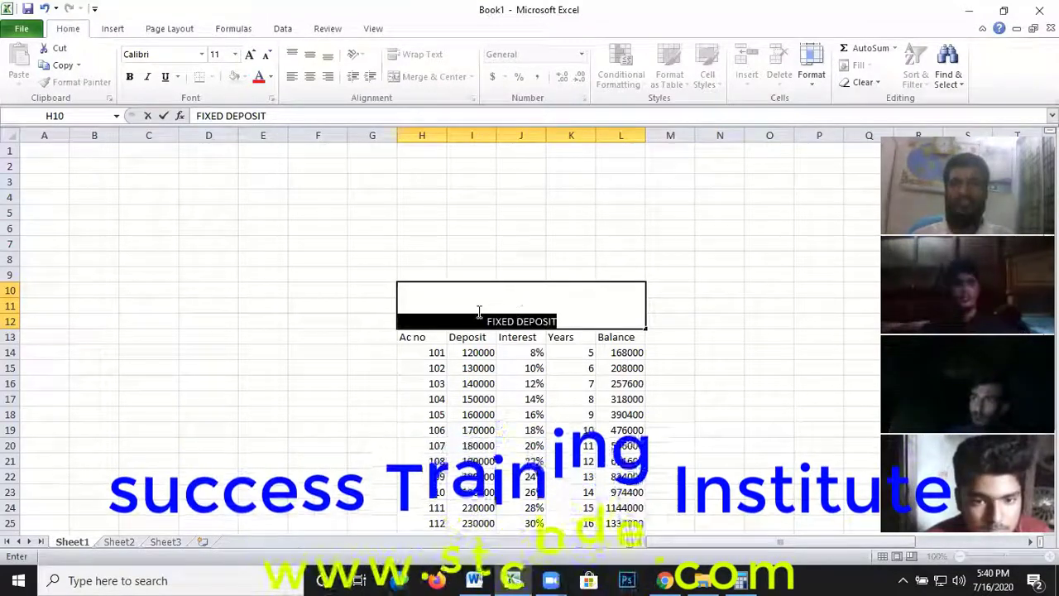
left_click(234, 55)
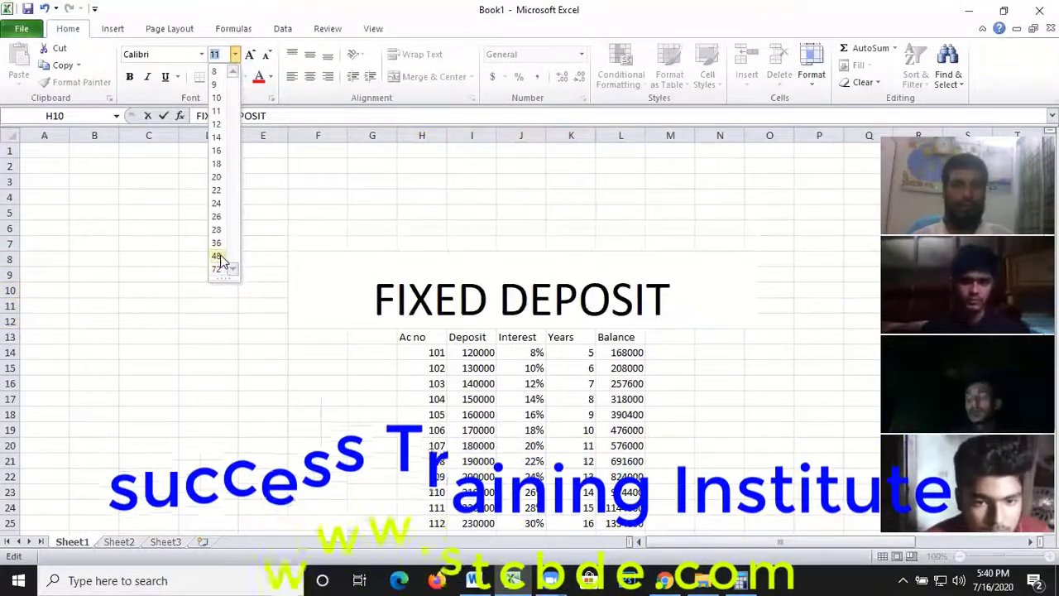
left_click(217, 256)
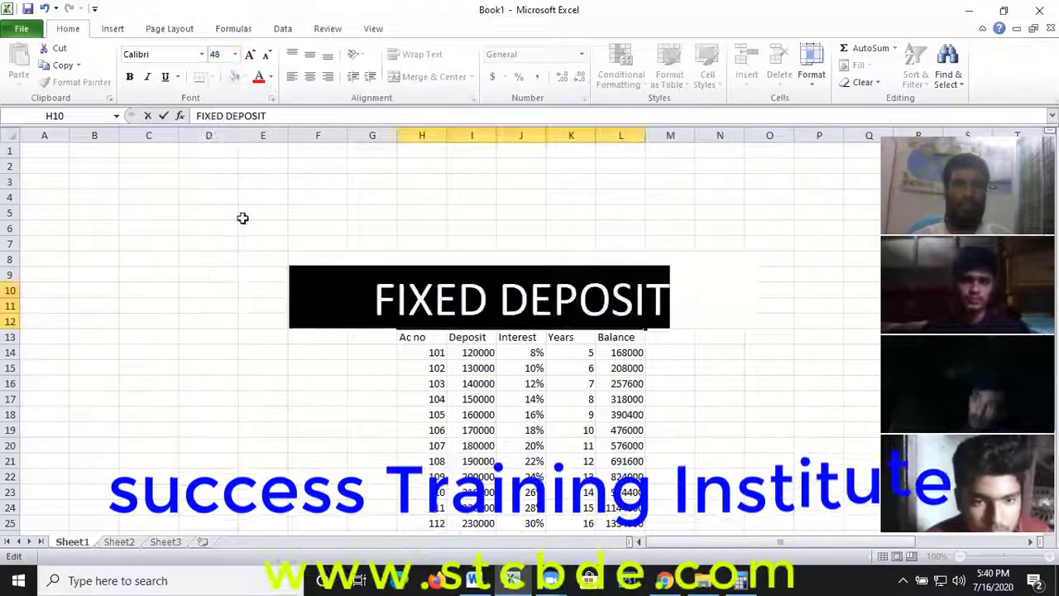
left_click(274, 79)
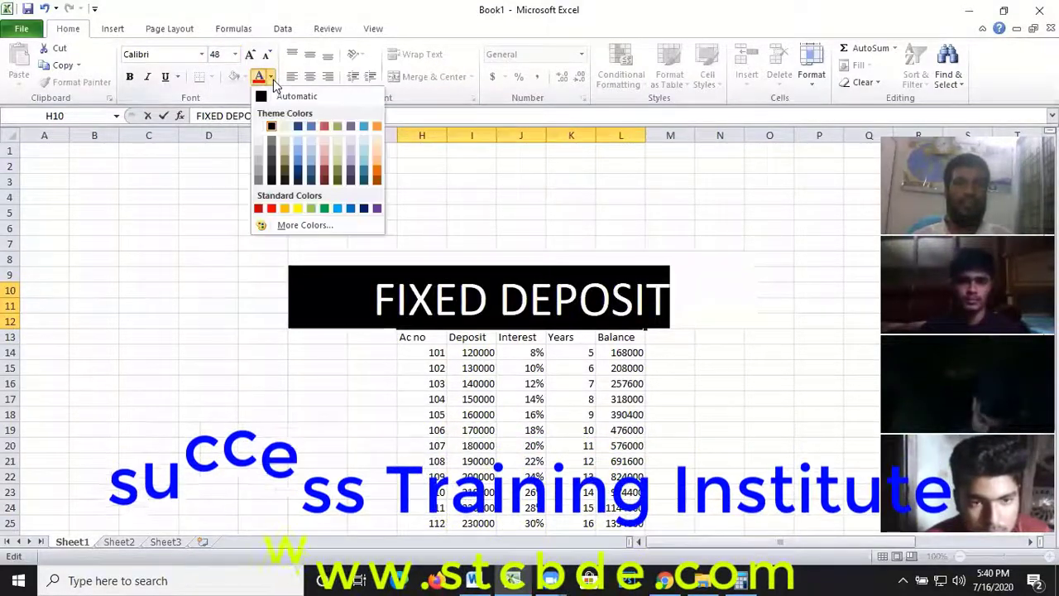
left_click(350, 208)
left_click(298, 208)
left_click(458, 298)
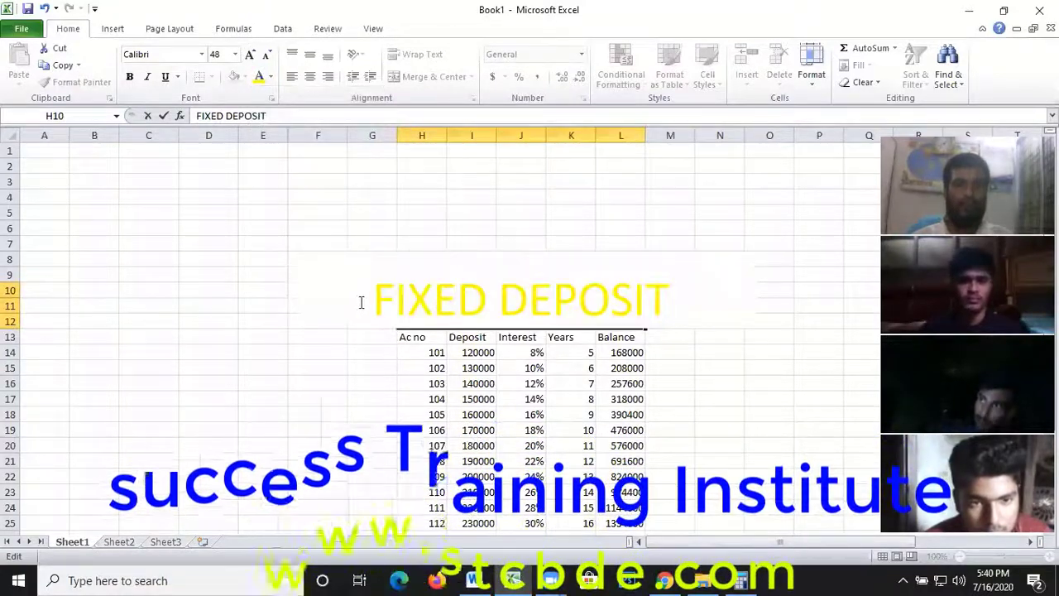
left_click_drag(401, 294, 229, 86)
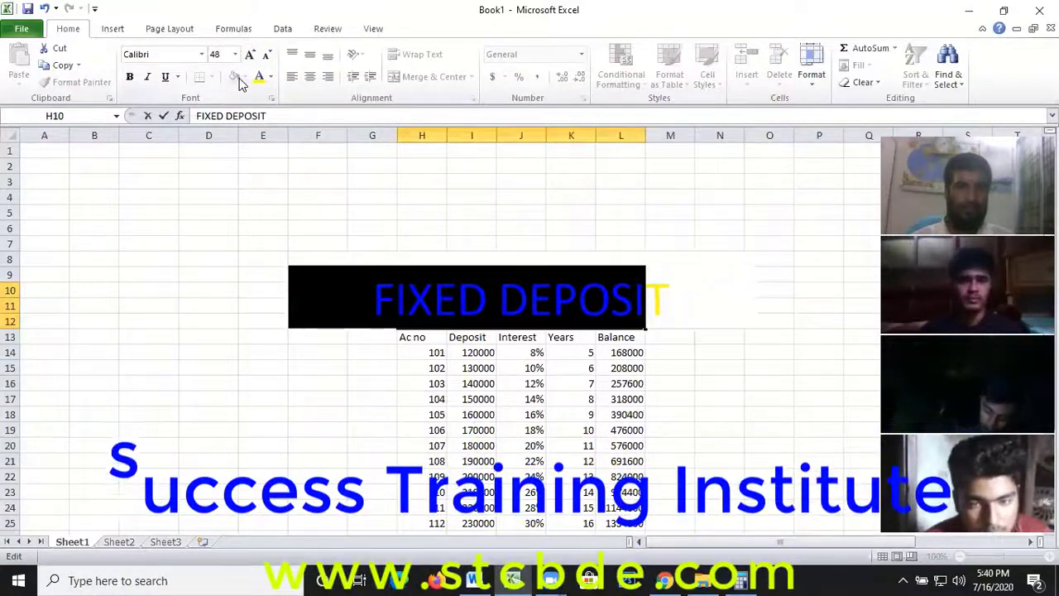
left_click_drag(660, 298, 364, 276)
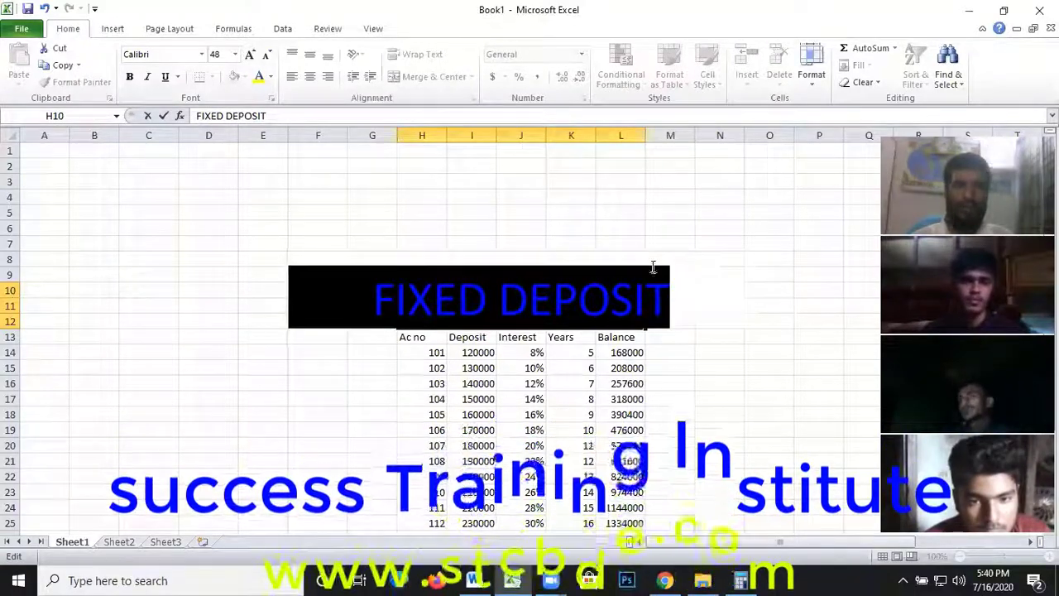
left_click(707, 256)
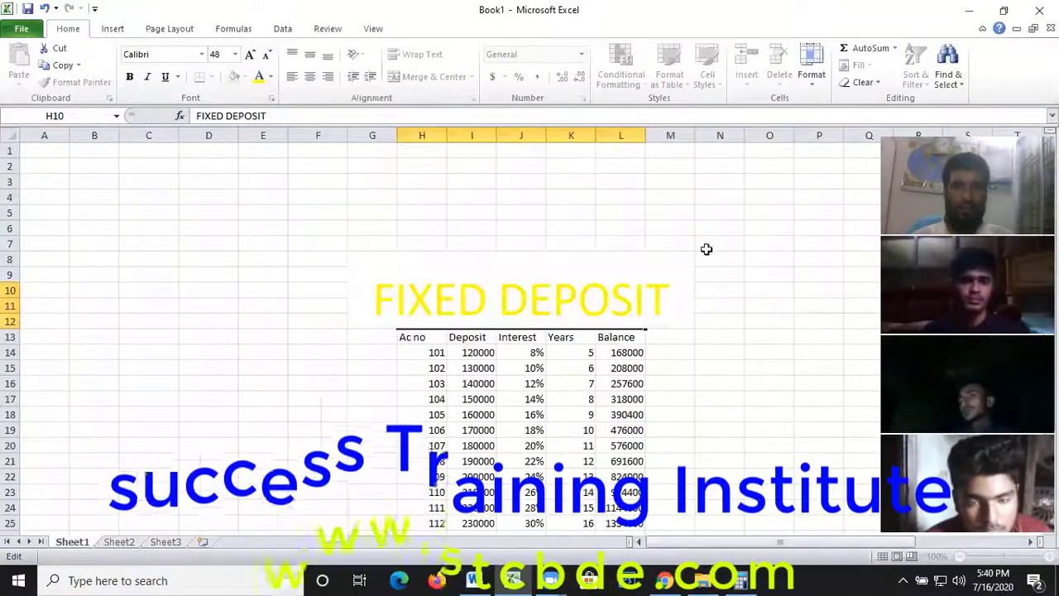
left_click(579, 291)
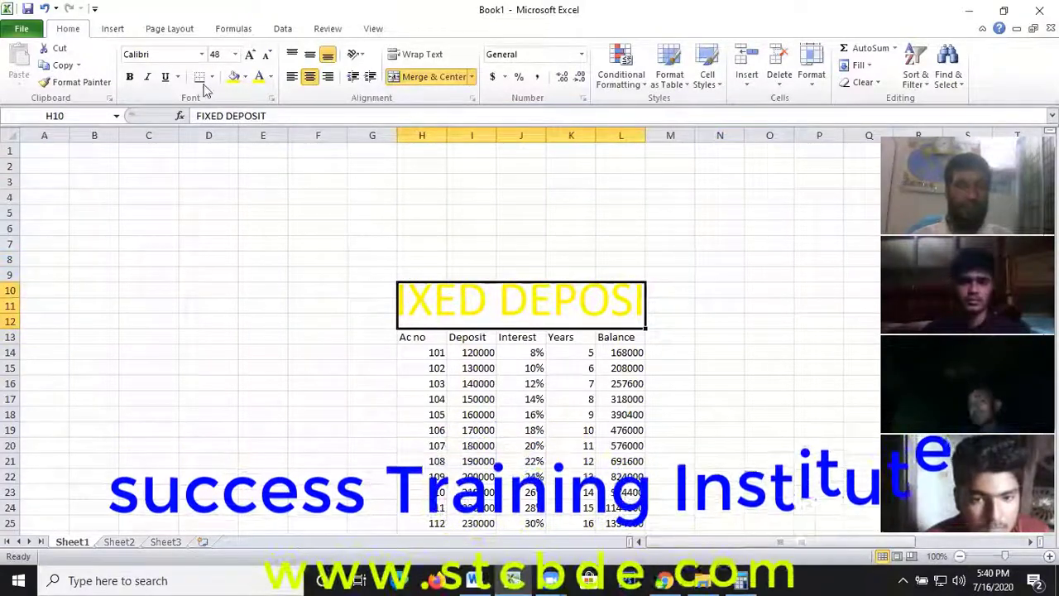
- Shrink the title to 28 pt and give the banner a red fill
left_click(237, 54)
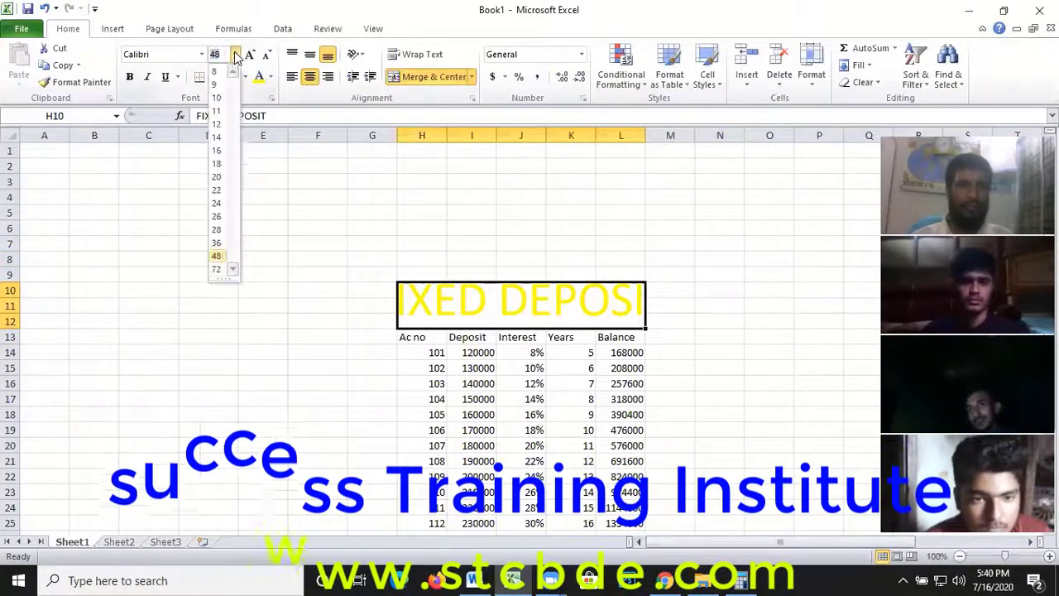
left_click(217, 231)
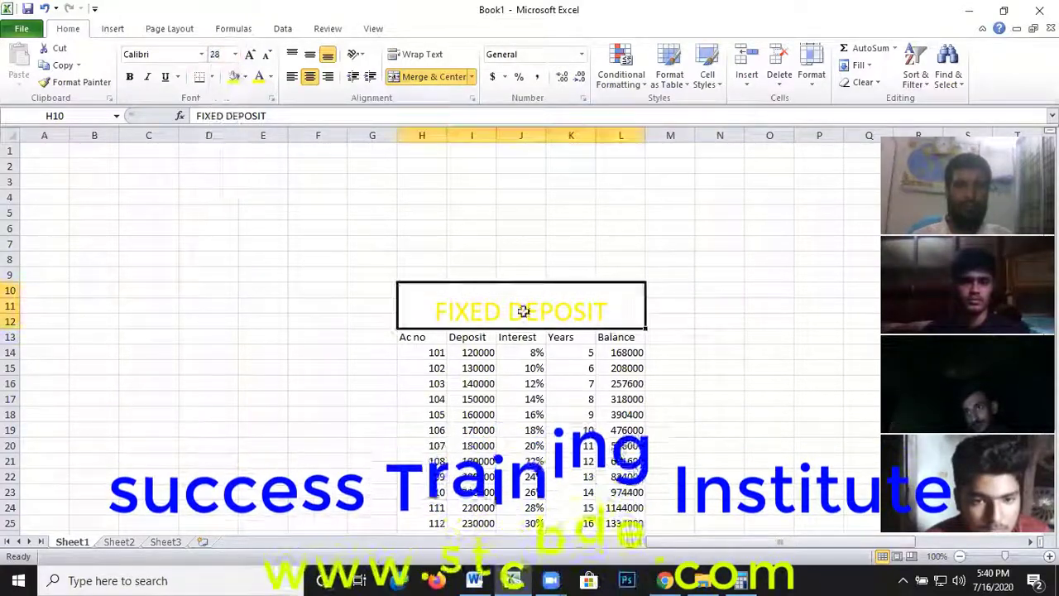
left_click(246, 77)
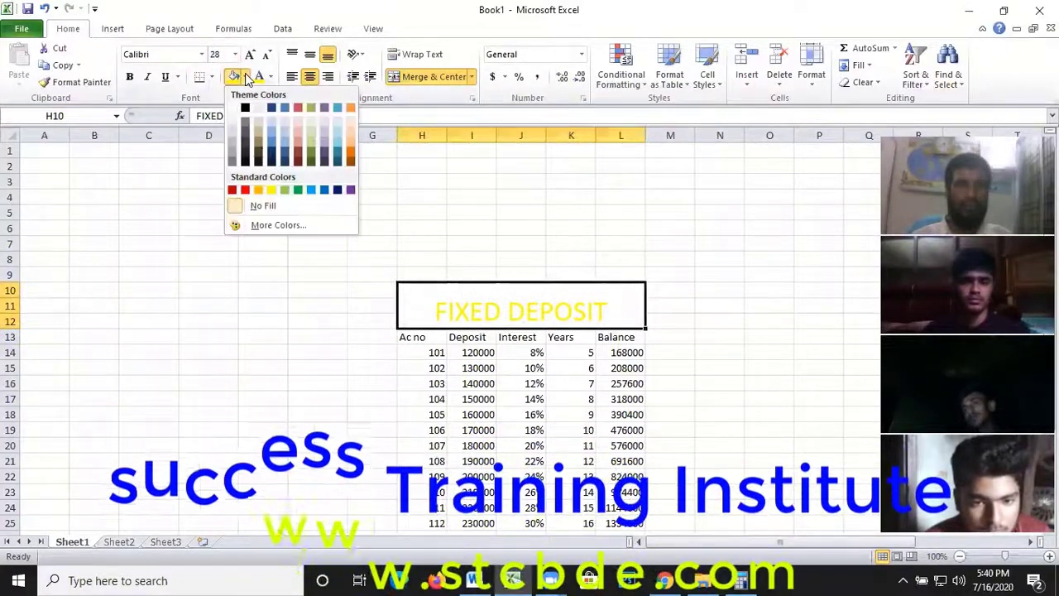
left_click(245, 191)
left_click(769, 399)
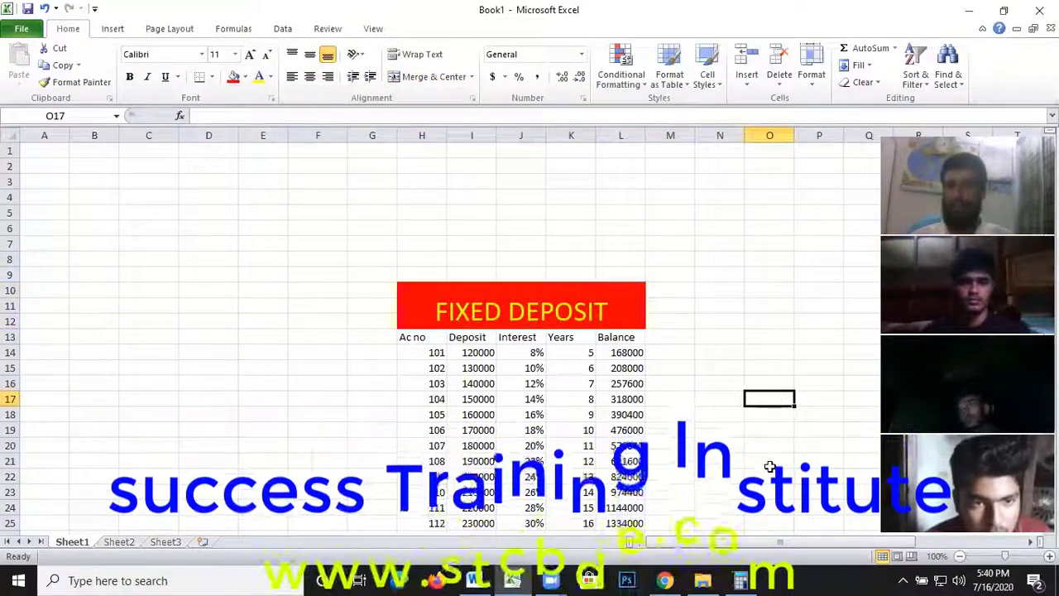
scroll(762, 338, "down", 5)
scroll(763, 337, "up", 5)
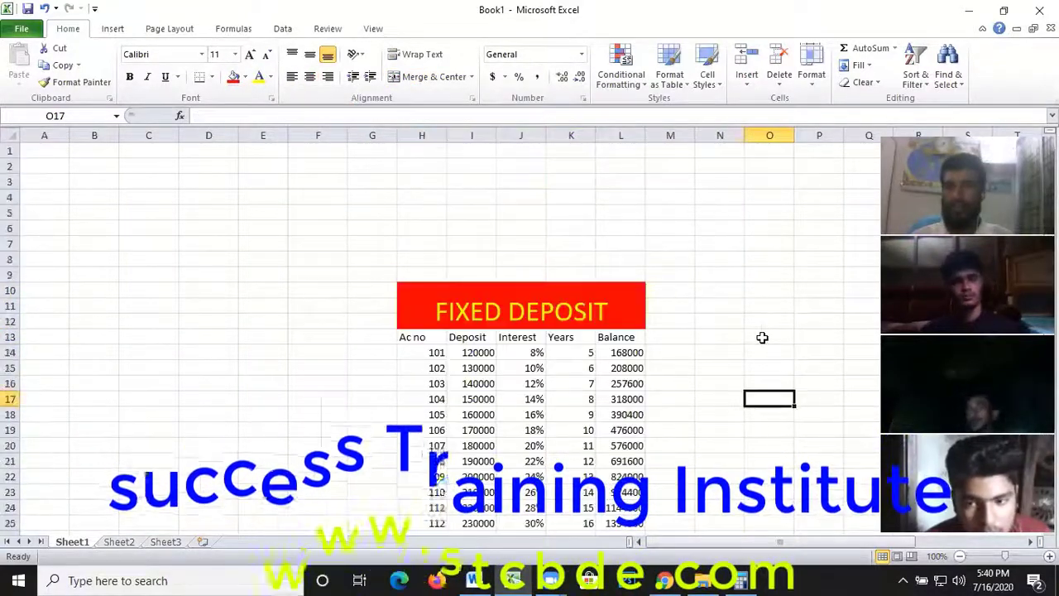
scroll(763, 337, "down", 2)
- Move the table and banner H10:L25 to start at A1, accepting the unmerge warning
left_click(740, 320)
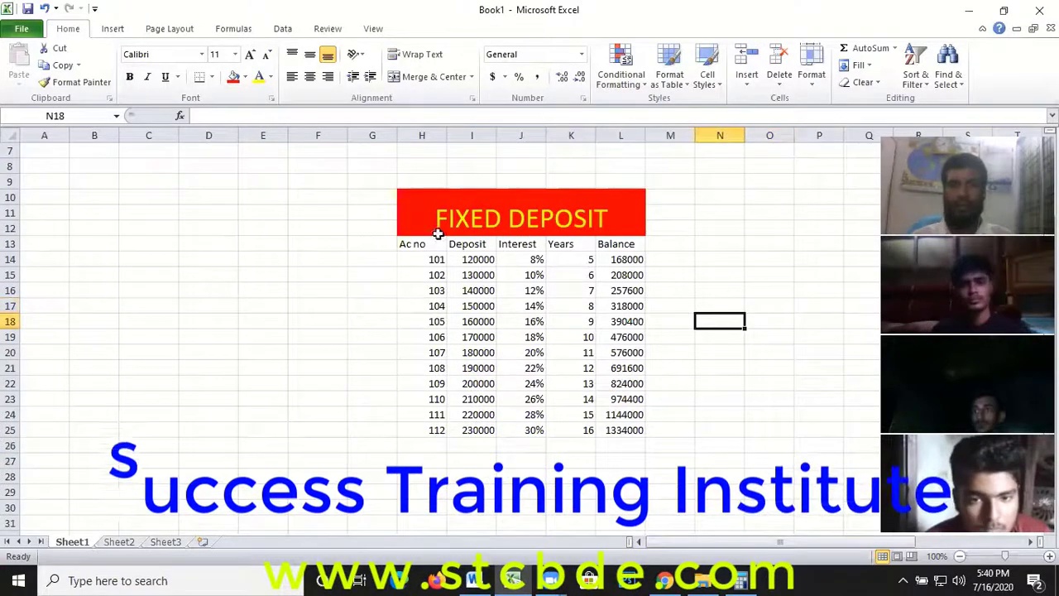
left_click(377, 291)
left_click(354, 192)
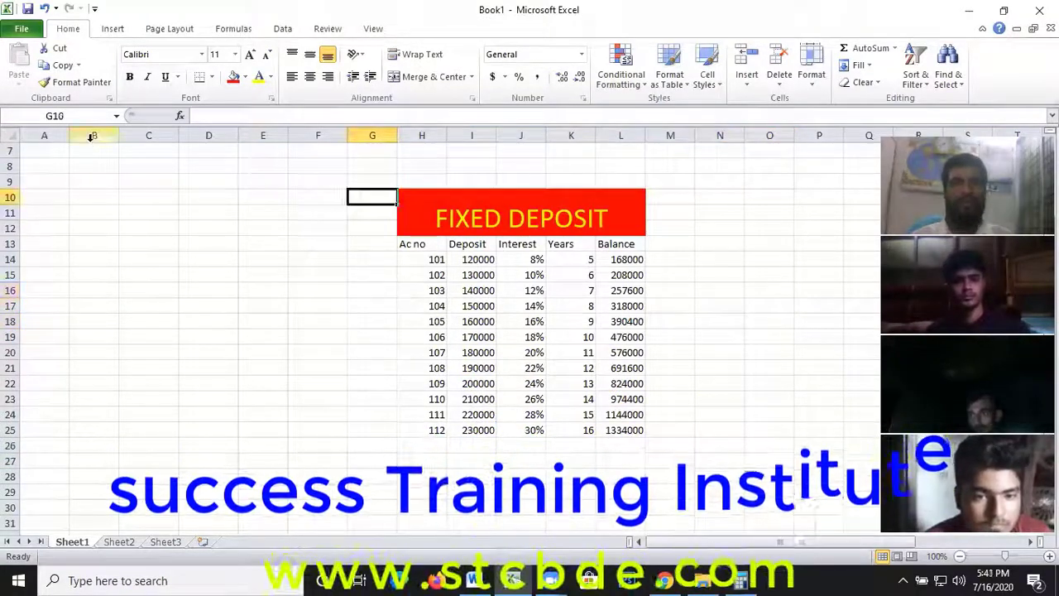
left_click_drag(397, 189, 573, 442)
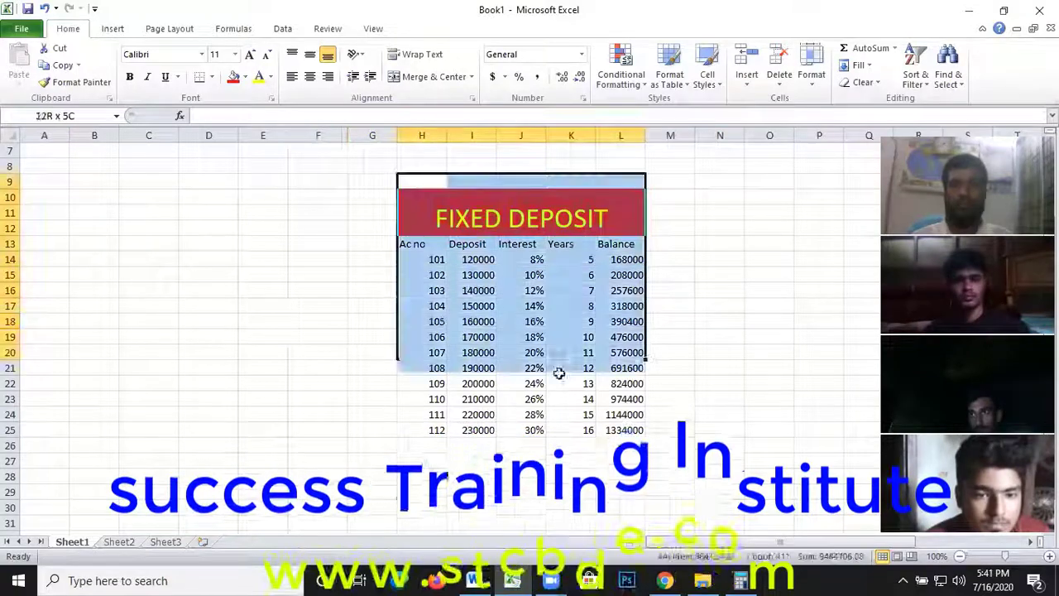
left_click(237, 349)
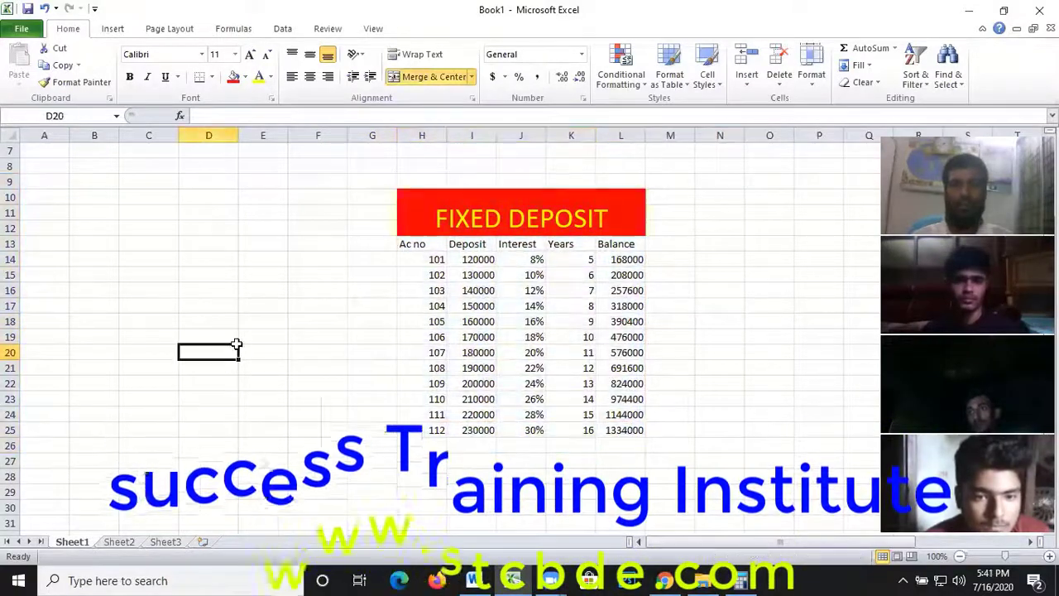
left_click_drag(397, 196, 523, 428)
left_click_drag(396, 186, 40, 155)
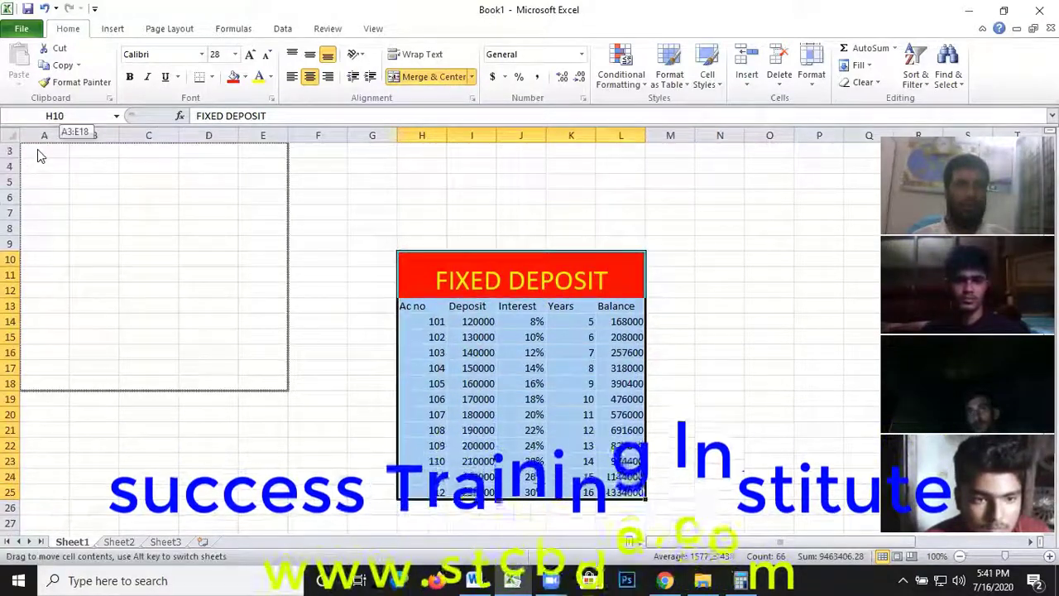
left_click_drag(38, 147, 39, 149)
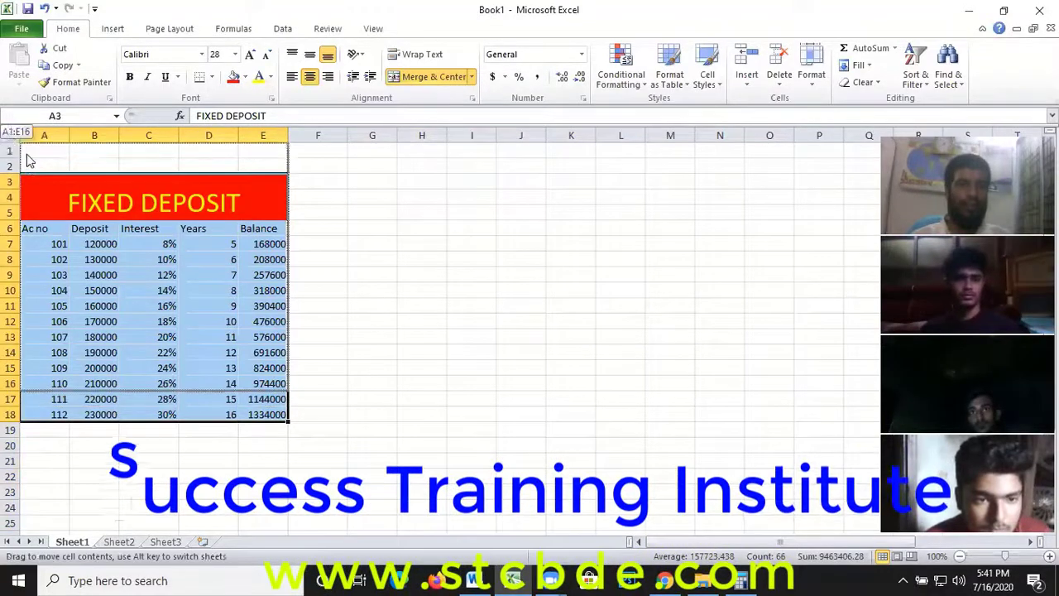
left_click_drag(29, 160, 29, 160)
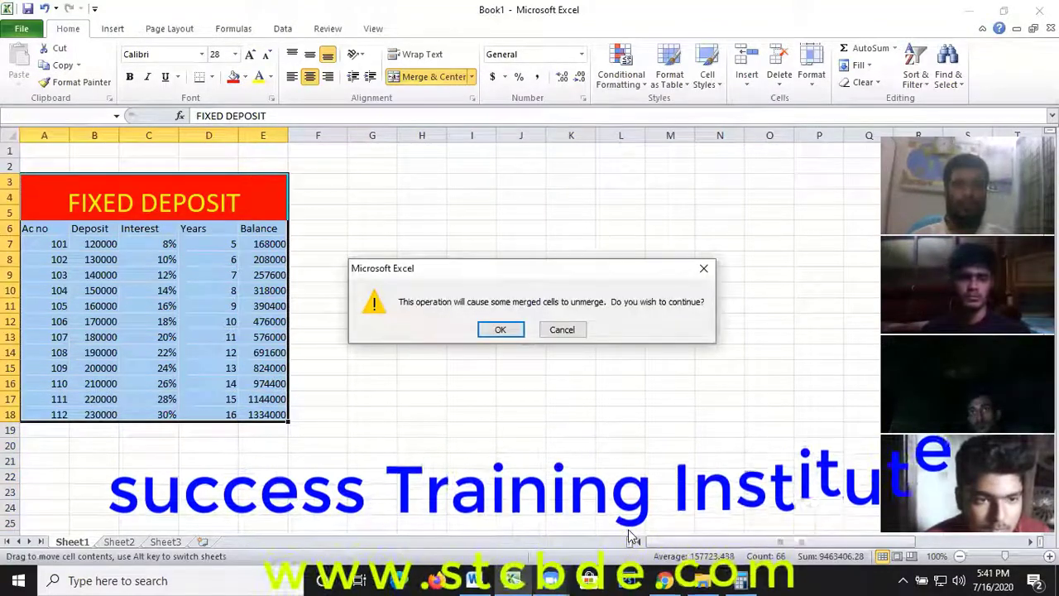
left_click(500, 329)
left_click(517, 348)
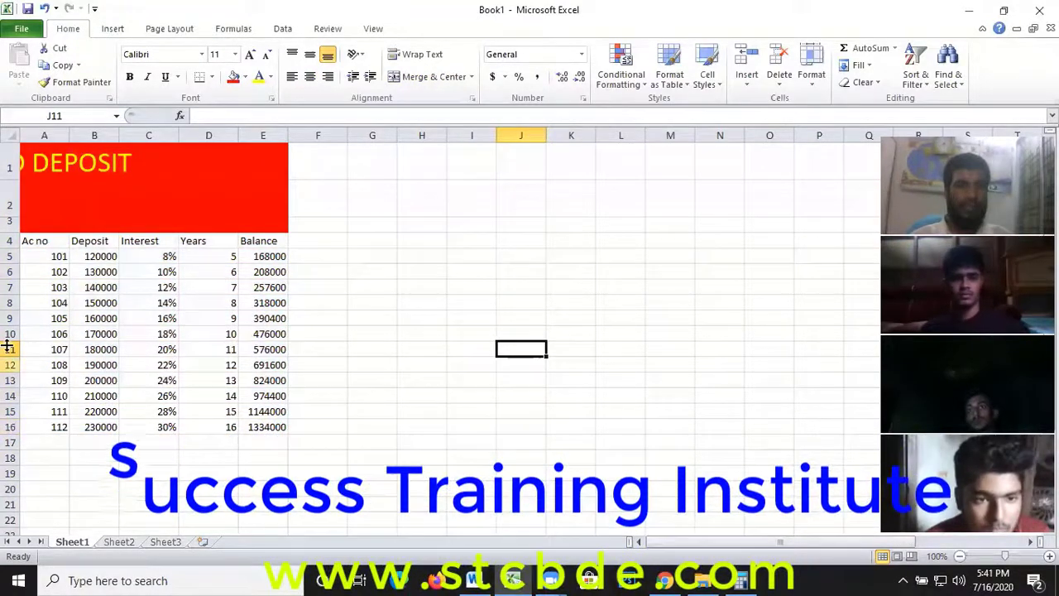
- Reselect the table A1:E16 and try moving it again, undoing the move
left_click(149, 192)
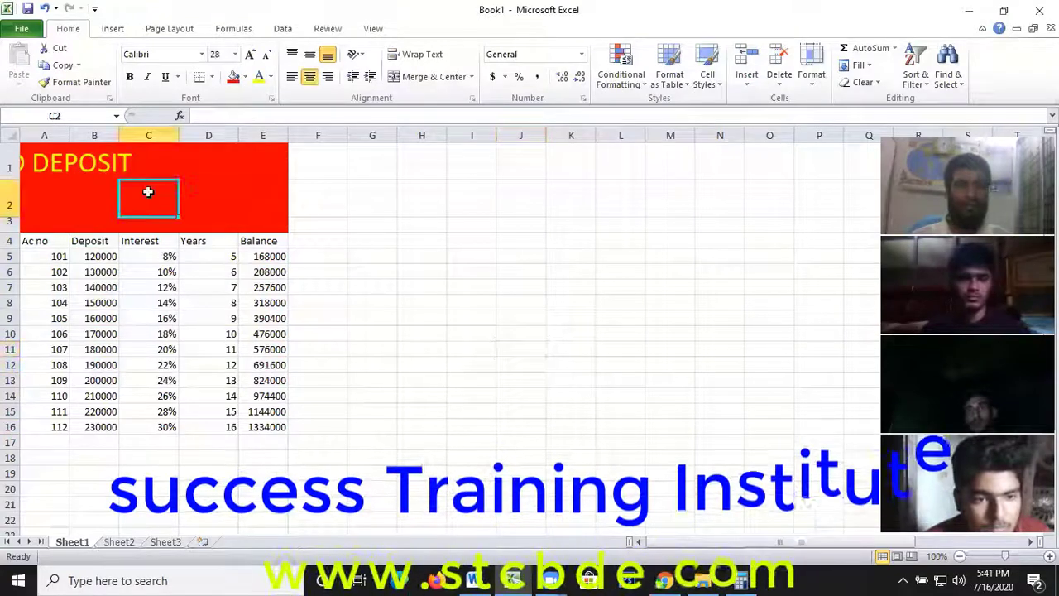
left_click_drag(38, 154, 273, 427)
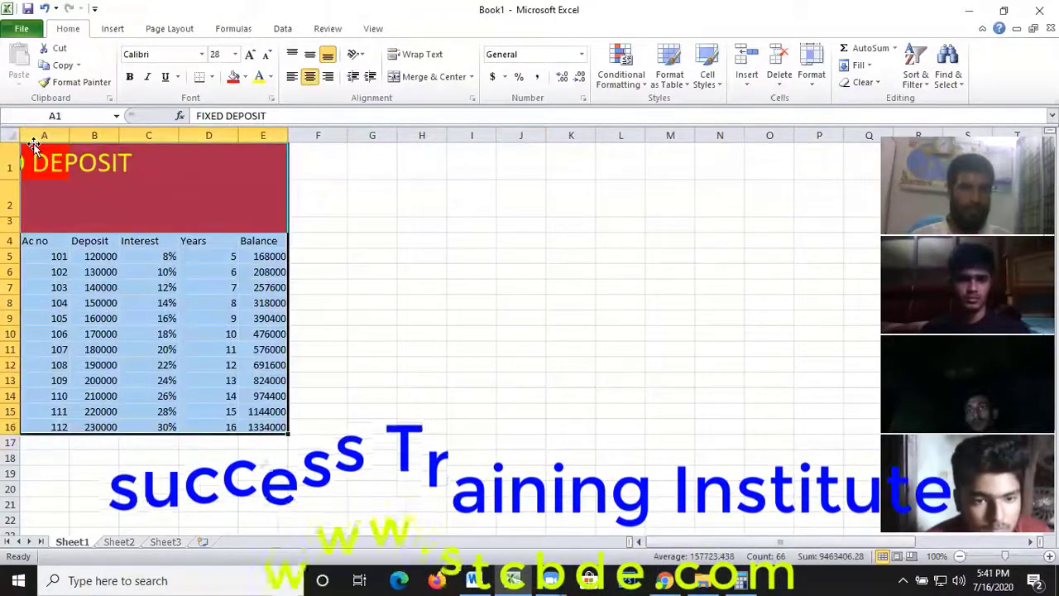
left_click_drag(33, 145, 346, 248)
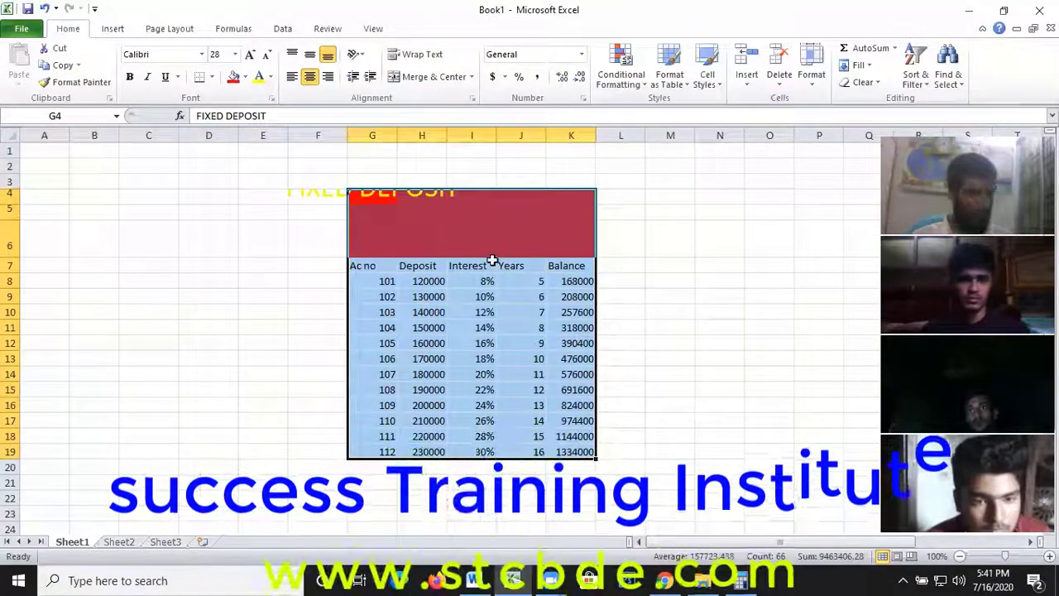
key("ctrl+z")
key("ctrl+z")
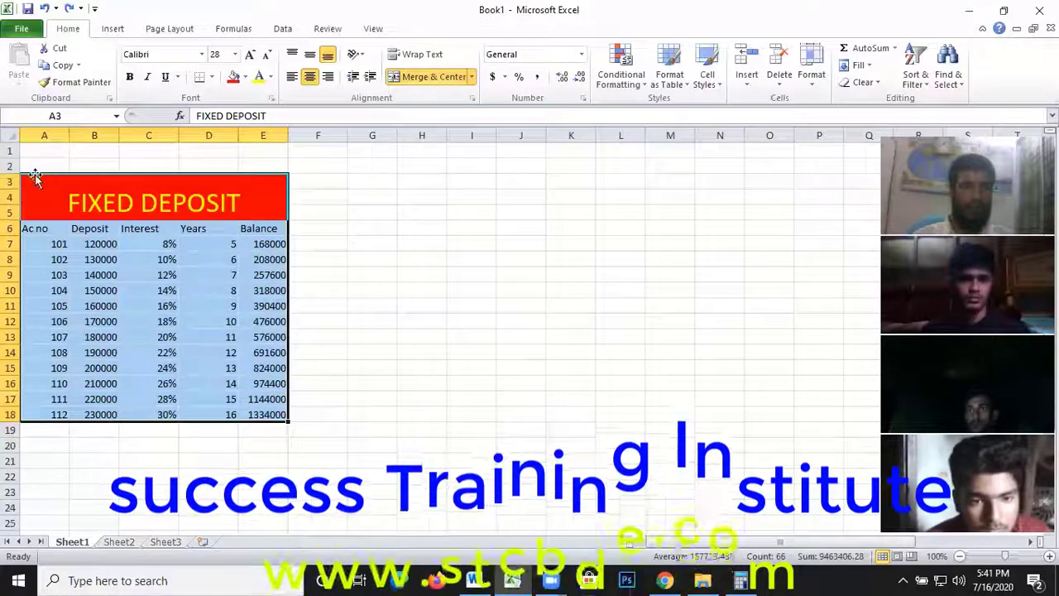
mouse_move(33, 175)
left_mouse_down()
mouse_move(468, 286)
mouse_move(68, 176)
mouse_move(65, 150)
left_mouse_up()
left_click(612, 275)
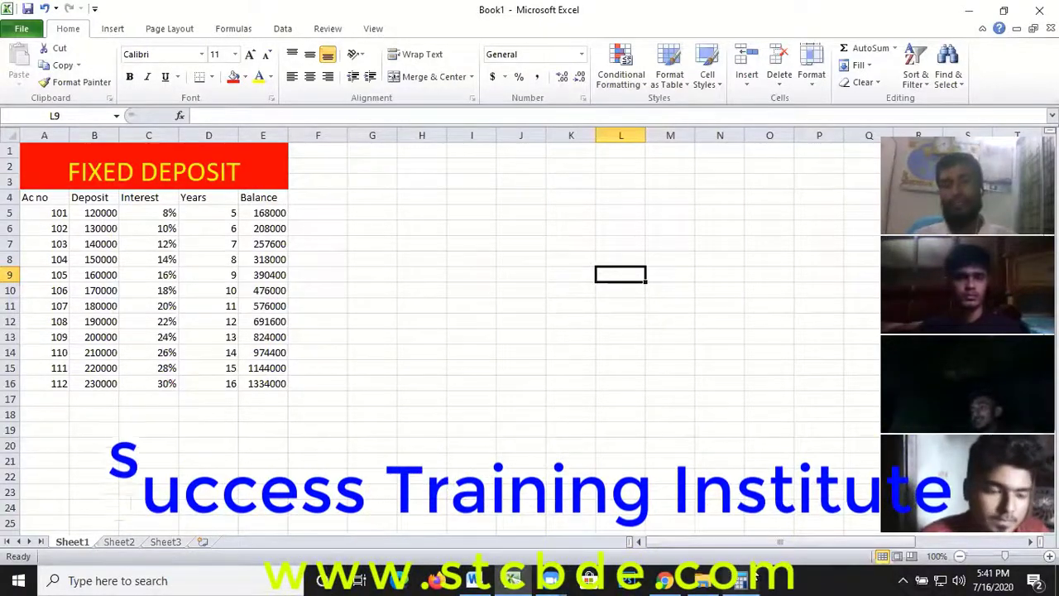
left_click(543, 256)
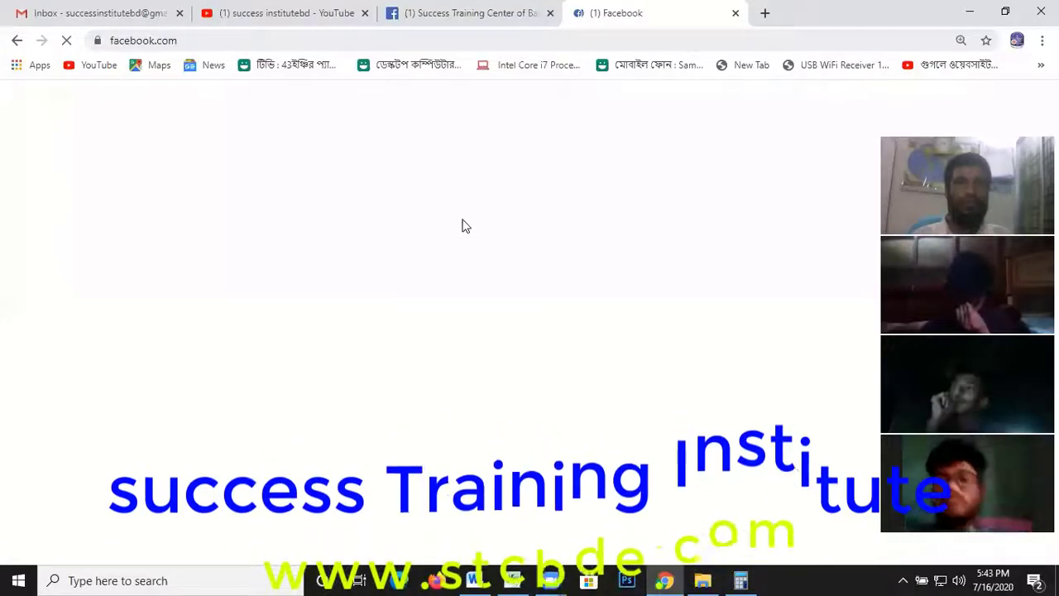
- Reload the stalled Facebook page from the right-click menu
right_click(461, 222)
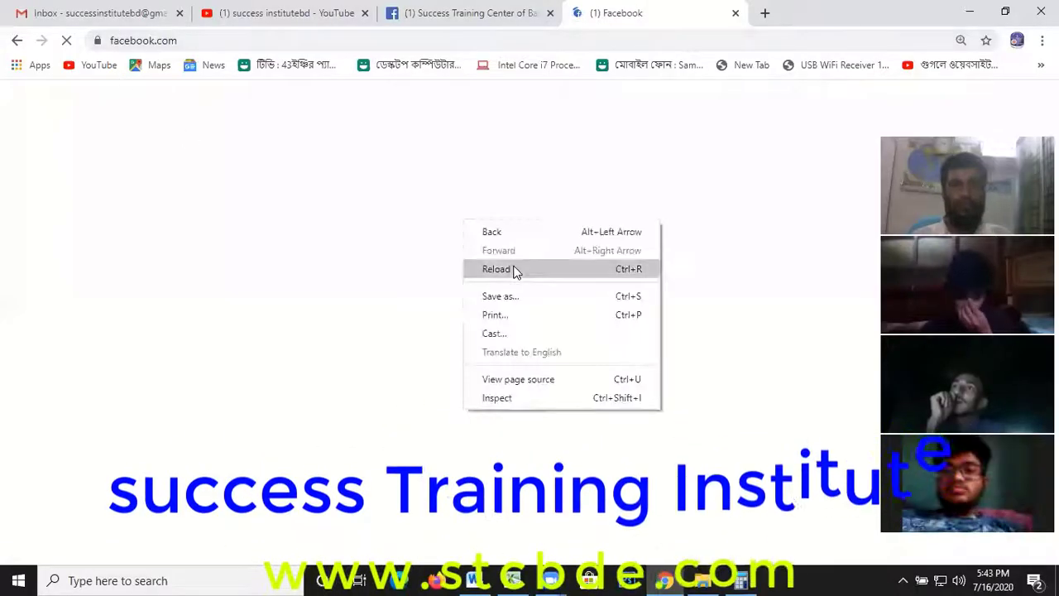
left_click(513, 269)
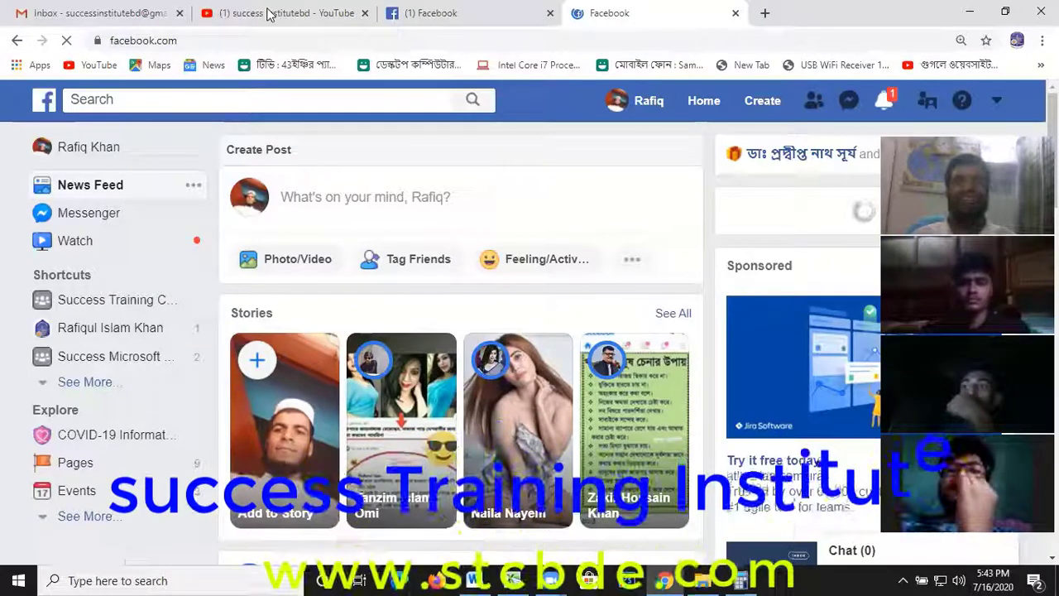
- Switch to the YouTube tab and reload the channel page
left_click(300, 15)
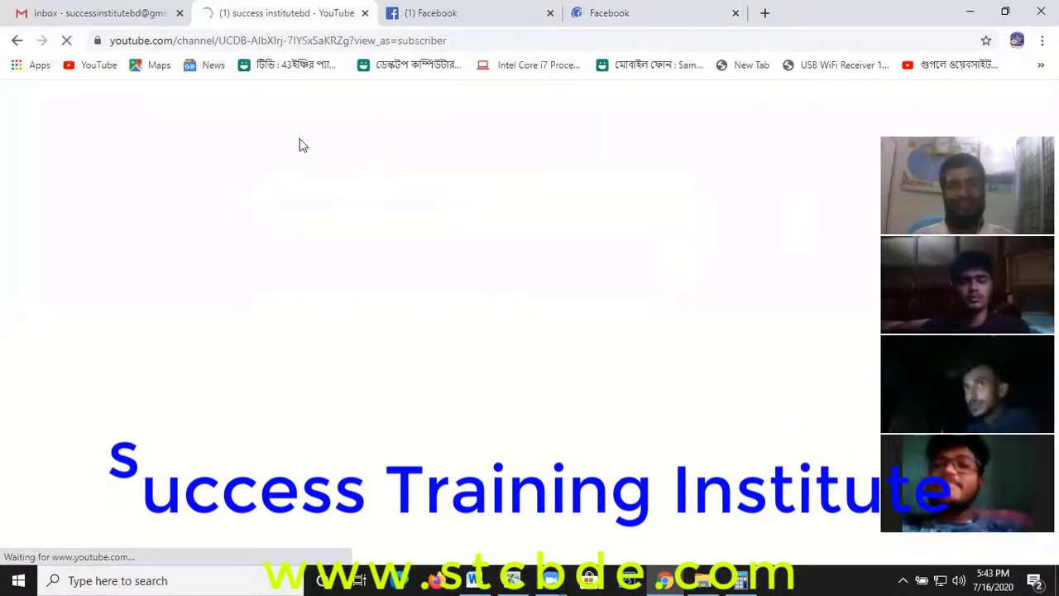
right_click(328, 225)
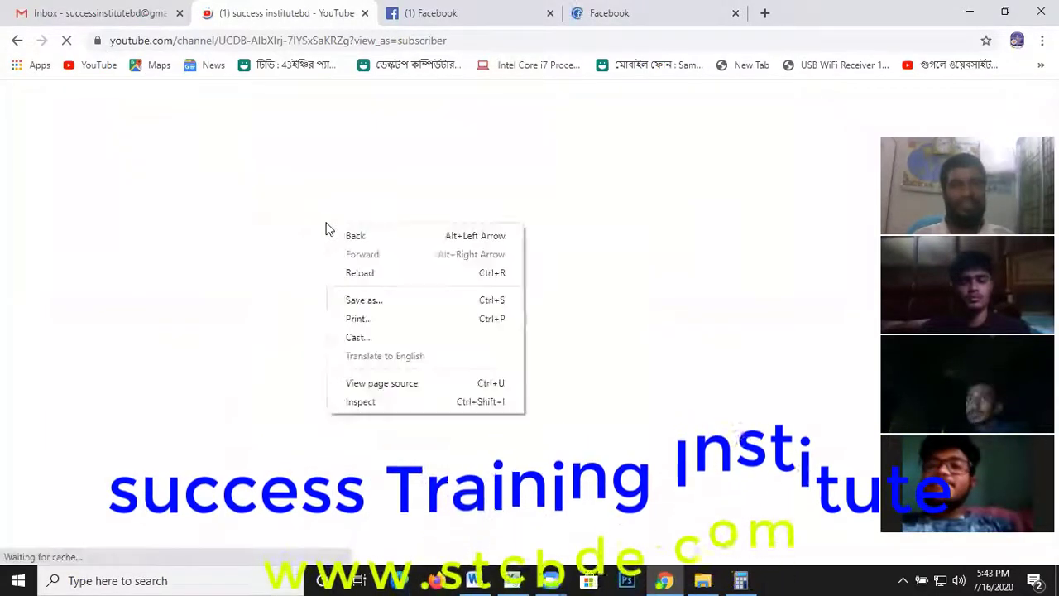
left_click(376, 278)
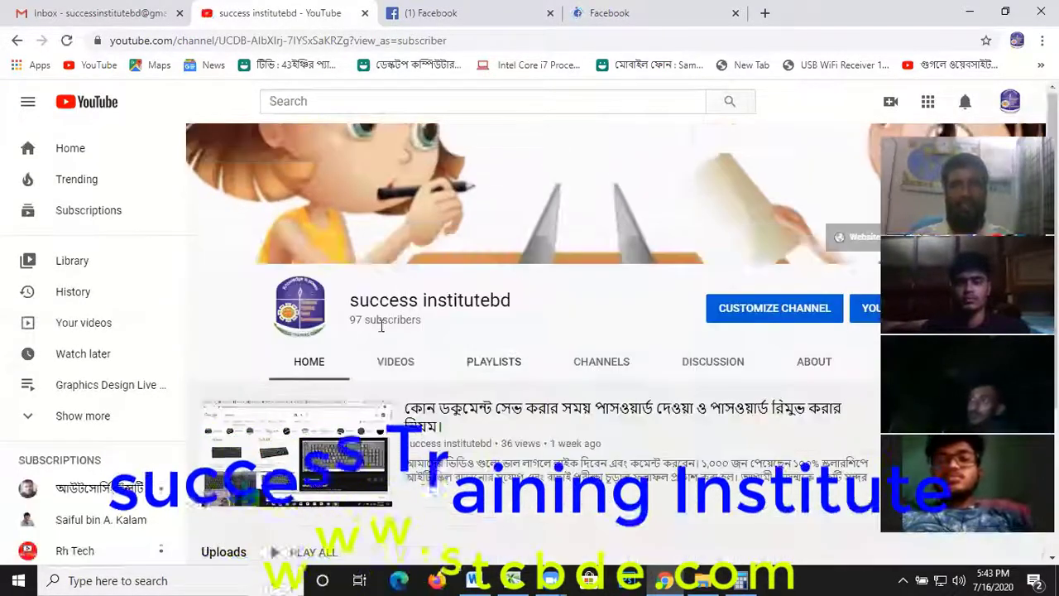
- Scroll through the channel's uploaded videos, then refresh the page with F5
scroll(508, 424, "down", 3)
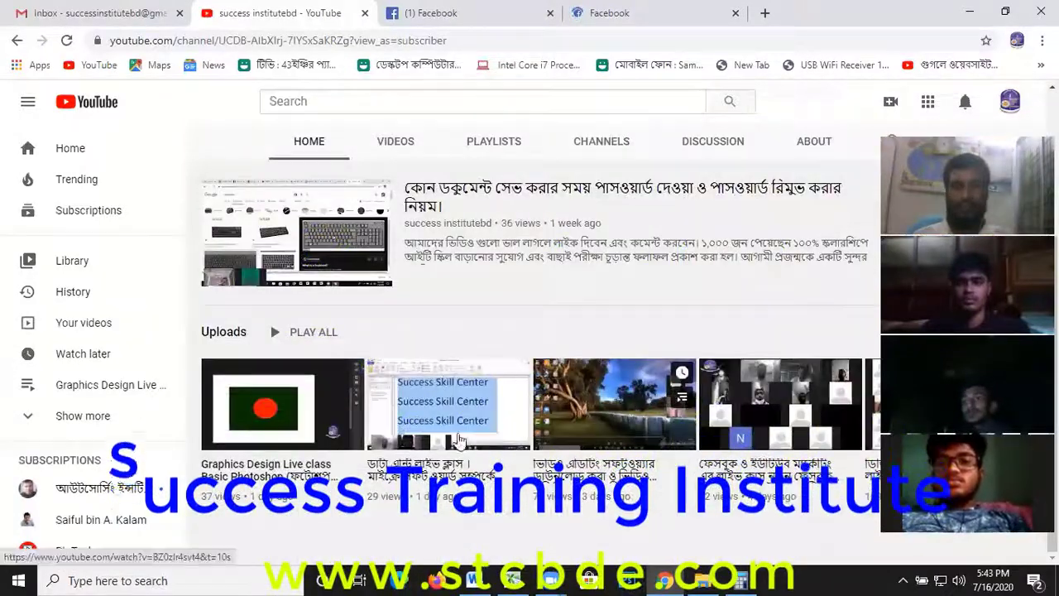
scroll(478, 432, "up", 3)
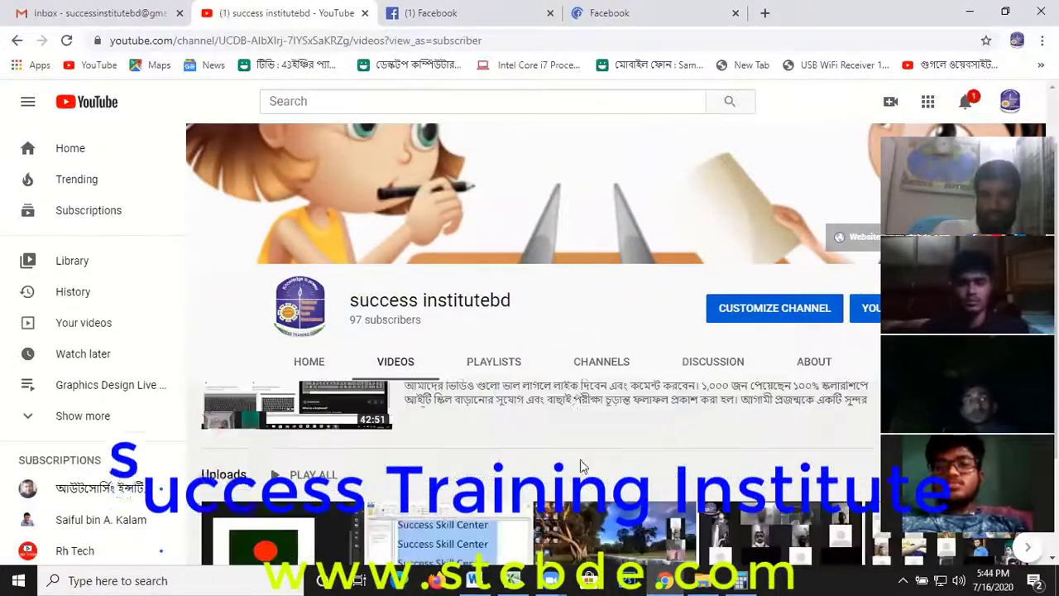
scroll(549, 454, "down", 2)
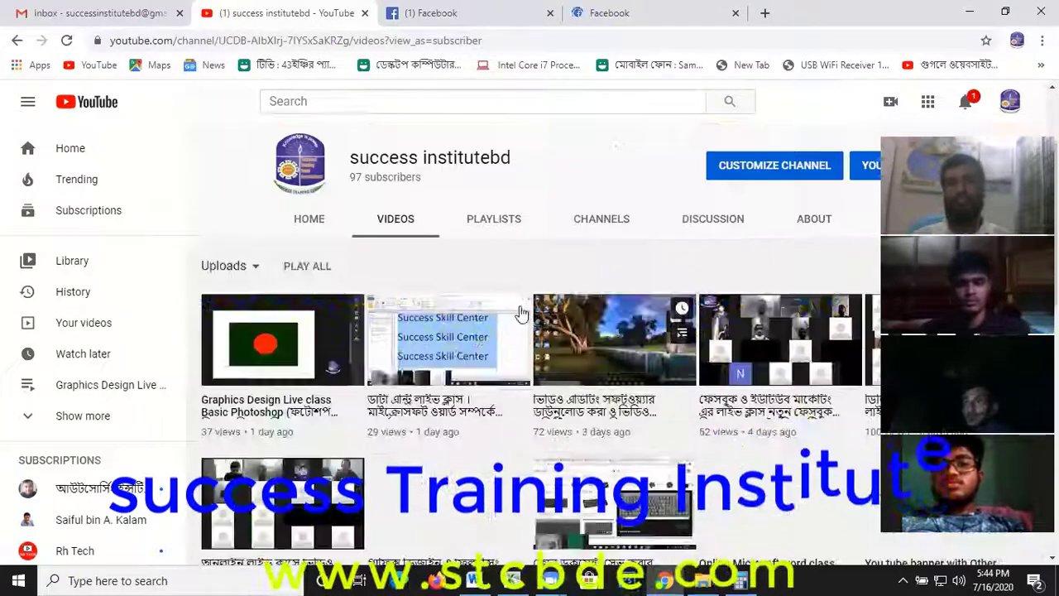
scroll(520, 308, "down", 2)
scroll(528, 347, "down", 3)
scroll(528, 348, "down", 1)
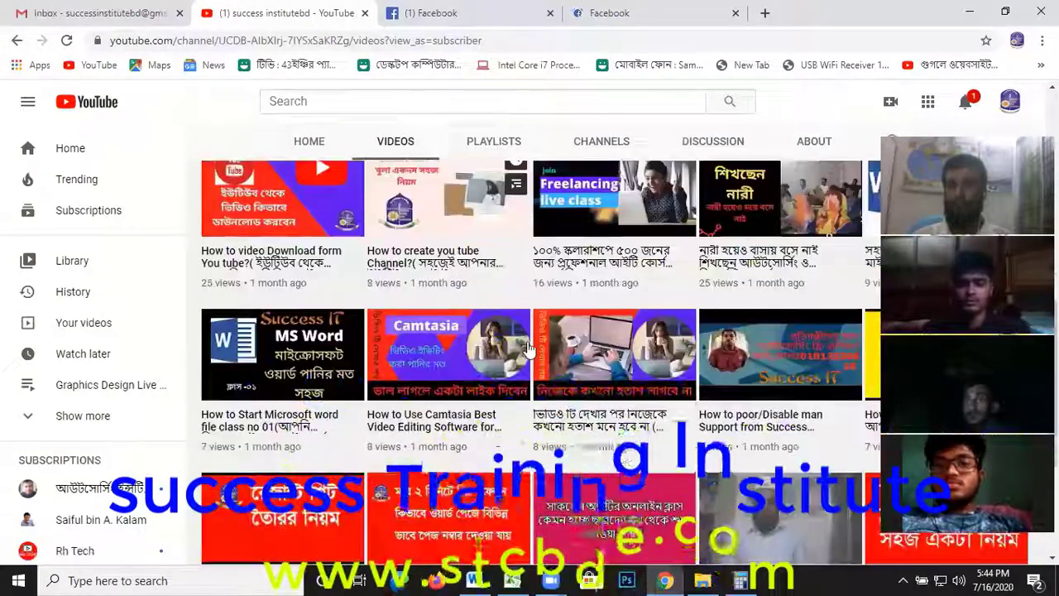
scroll(517, 336, "down", 3)
scroll(579, 364, "up", 5)
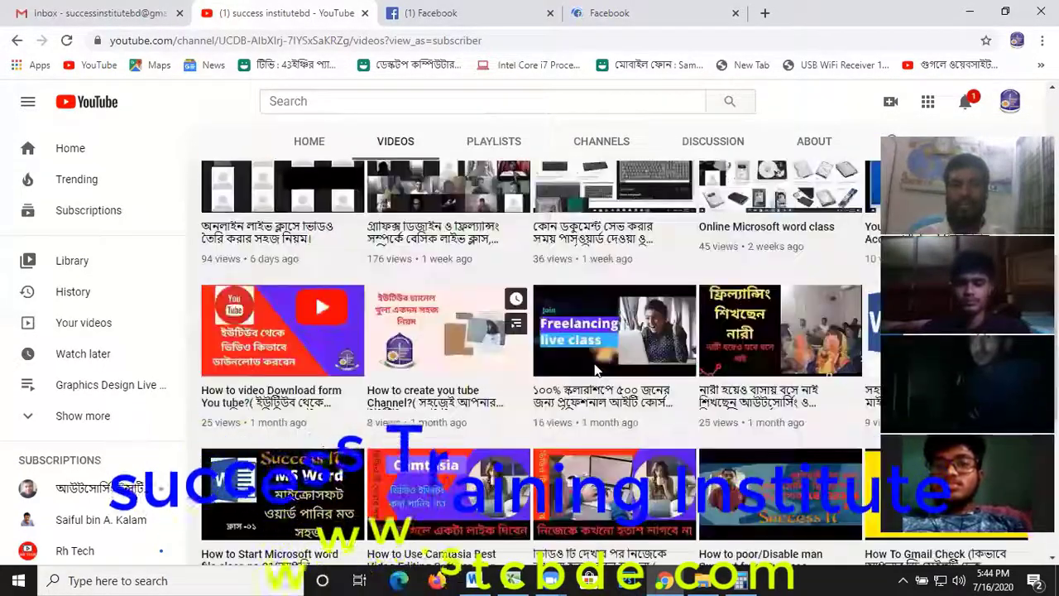
scroll(596, 370, "down", 5)
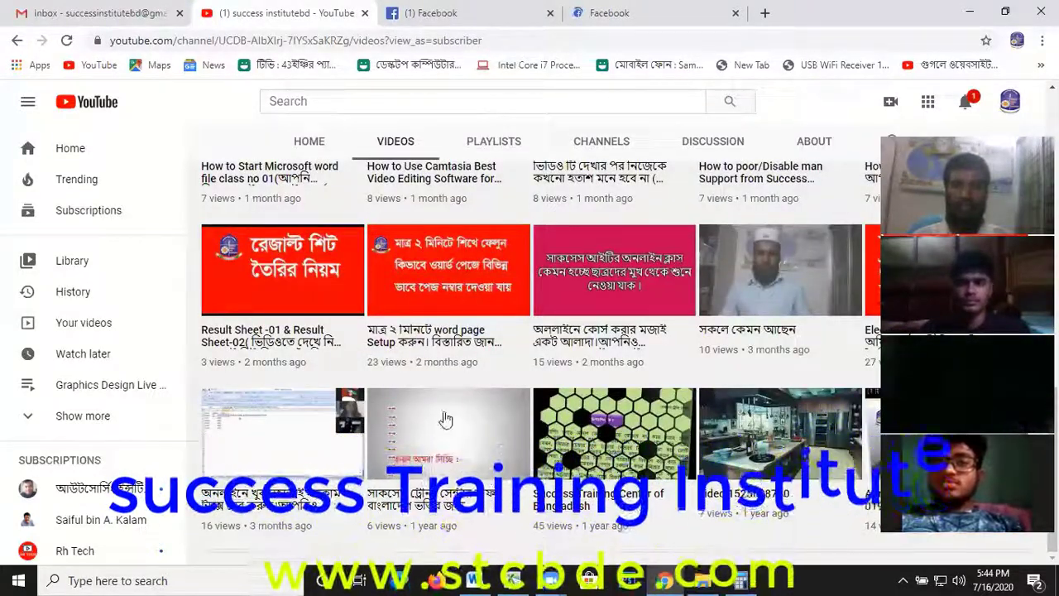
scroll(499, 354, "up", 4)
scroll(499, 353, "up", 2)
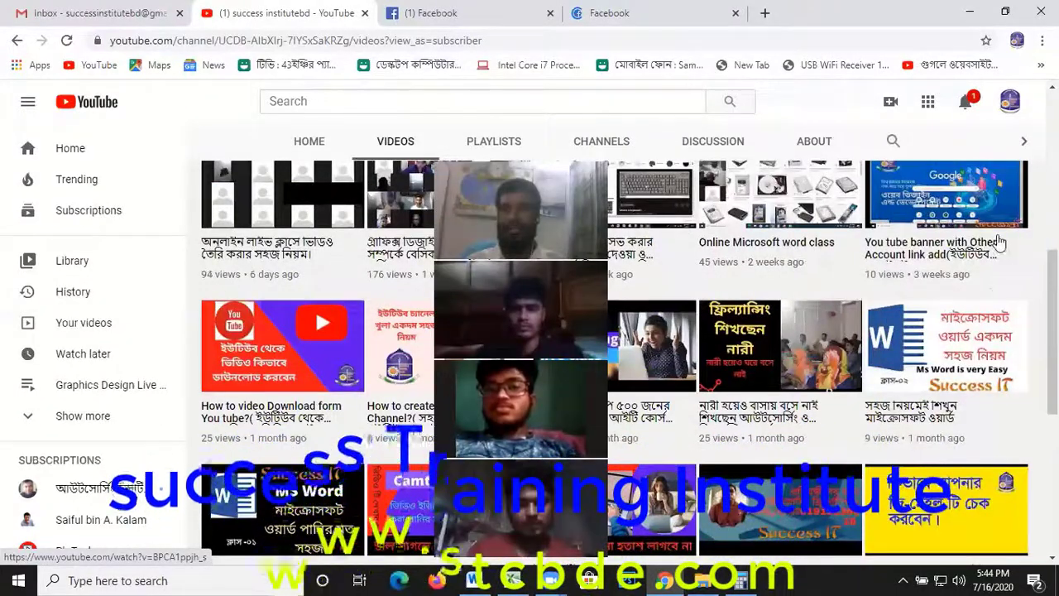
key("F5")
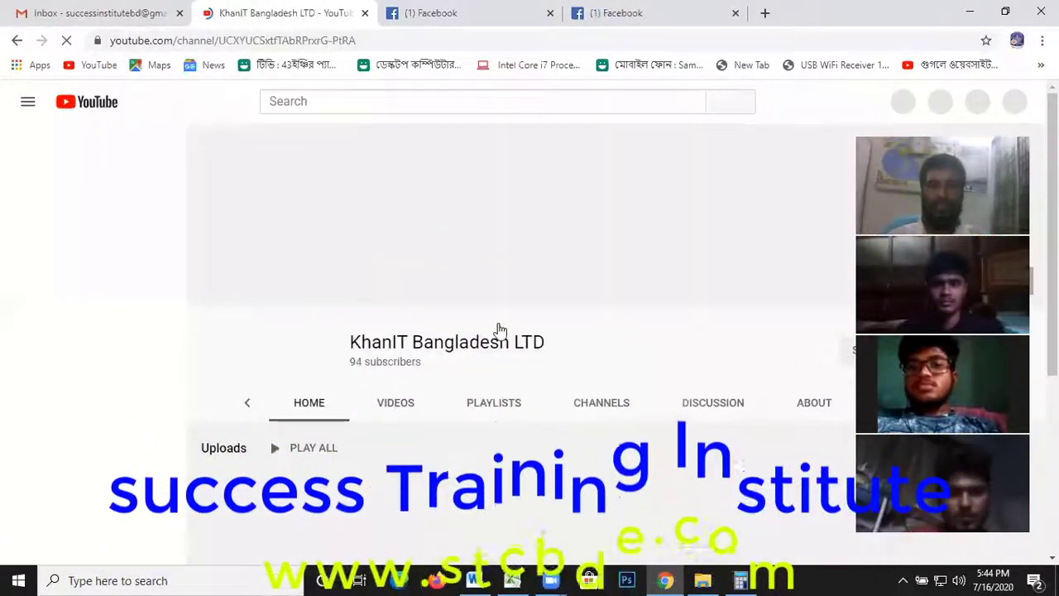
- Open and scroll the KhanIT Bangladesh LTD VIDEOS list, then switch to the Facebook tab
scroll(418, 354, "up", 3)
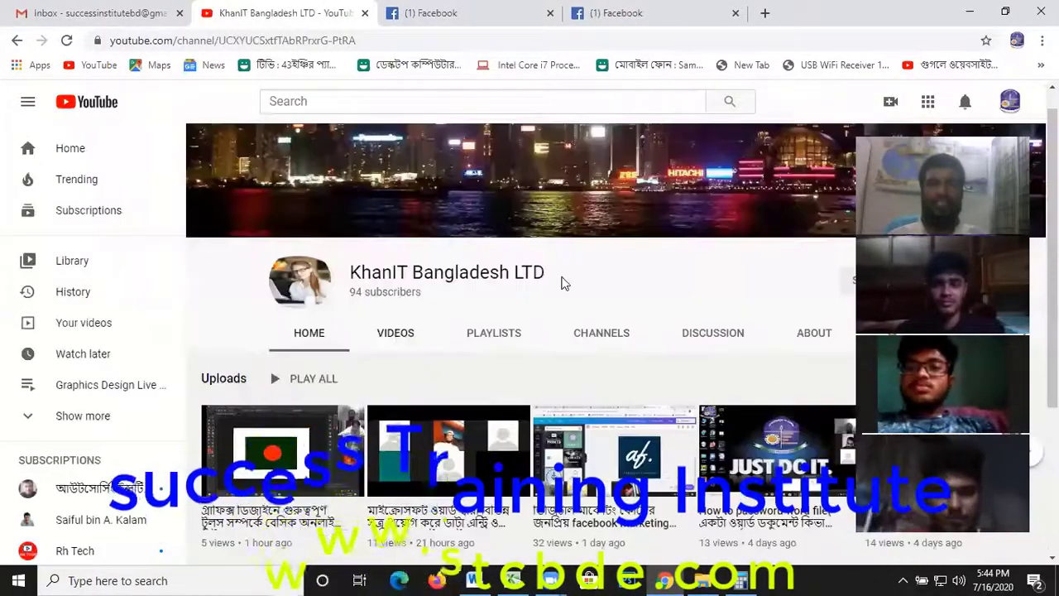
left_click(396, 333)
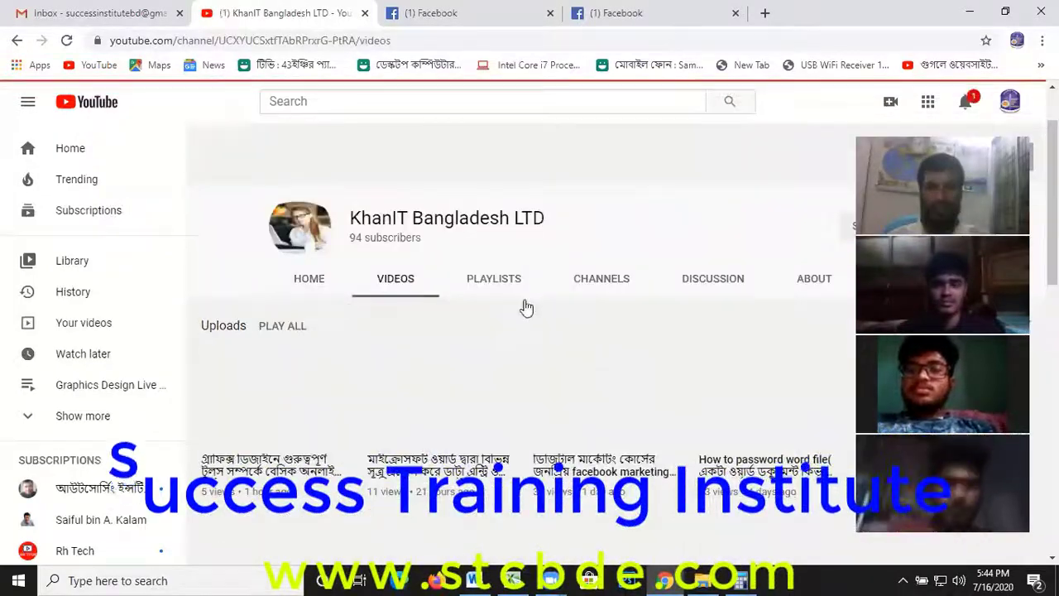
scroll(505, 350, "down", 3)
scroll(506, 350, "down", 5)
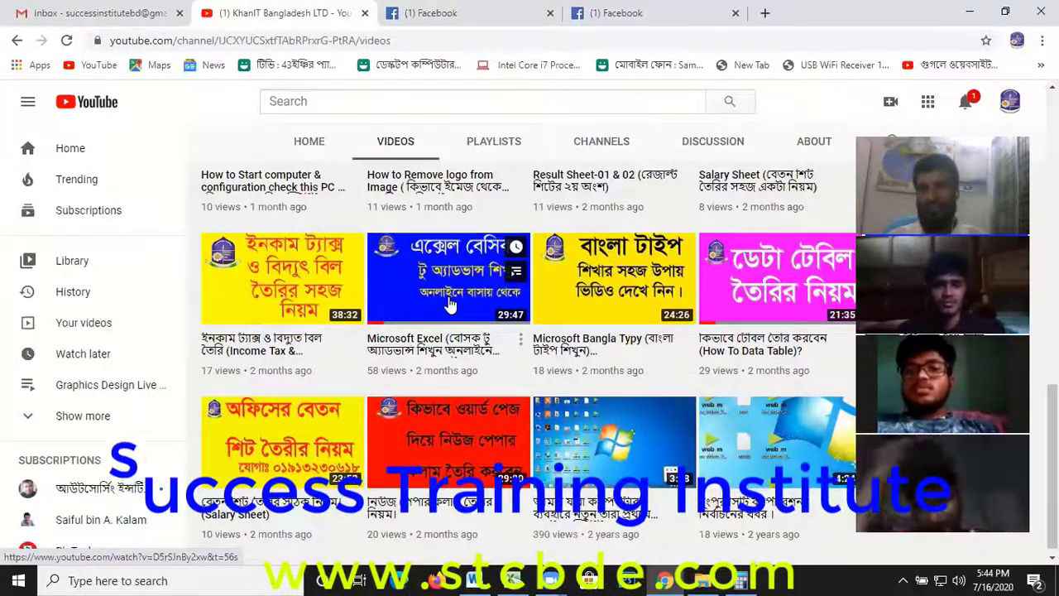
left_click(641, 15)
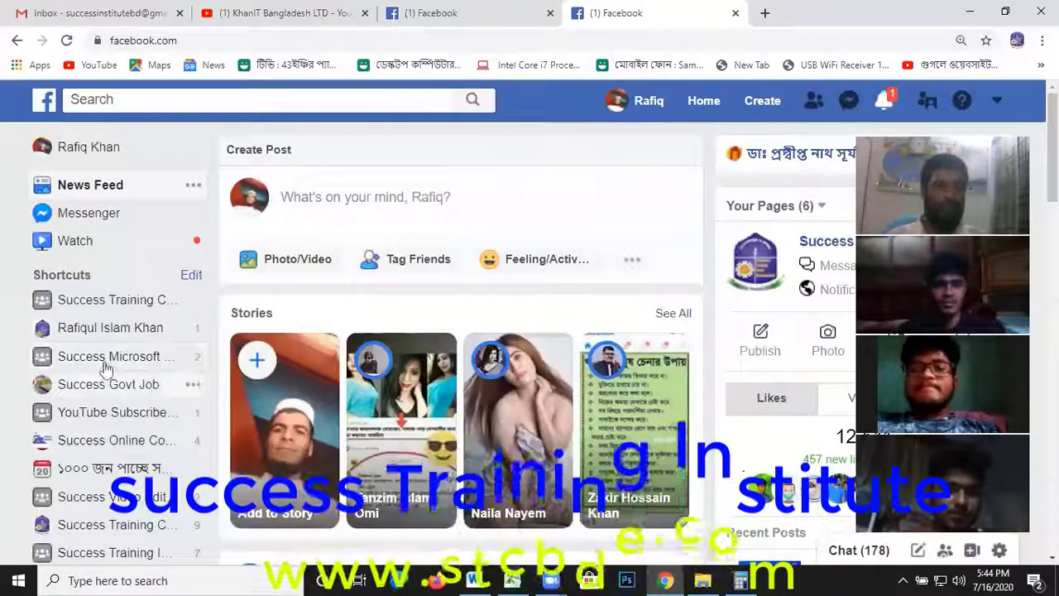
- Open the Success Microsoft Office Application Course group and like a member's homework post
left_click(122, 356)
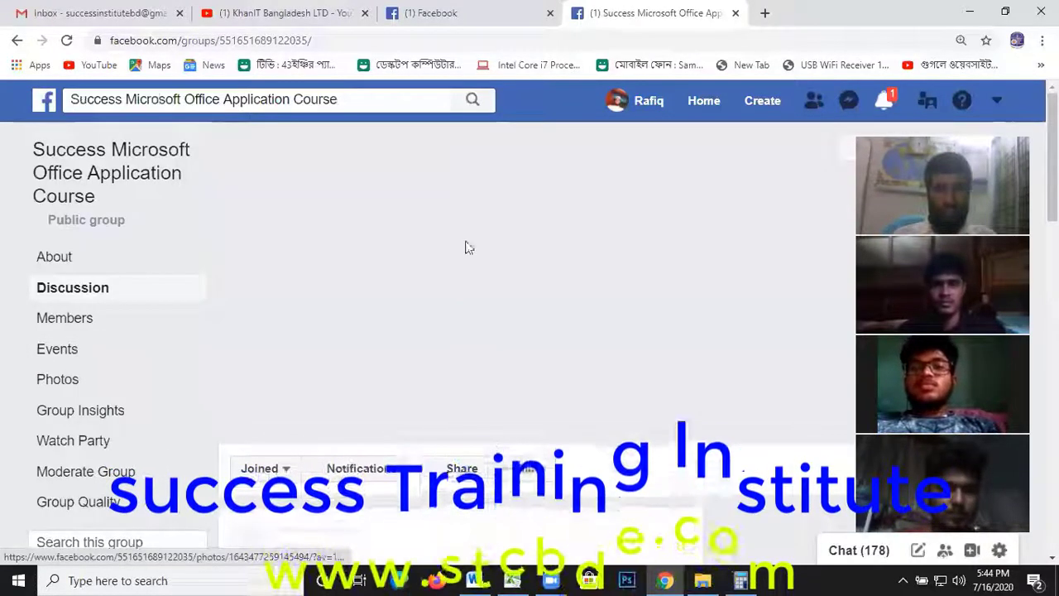
scroll(495, 220, "down", 1)
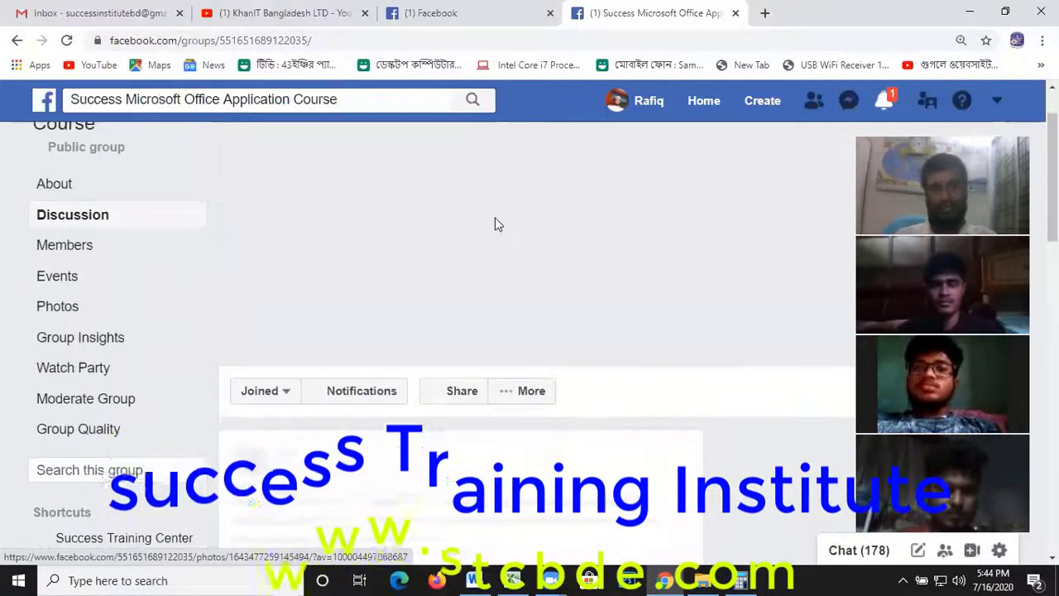
scroll(485, 217, "down", 1)
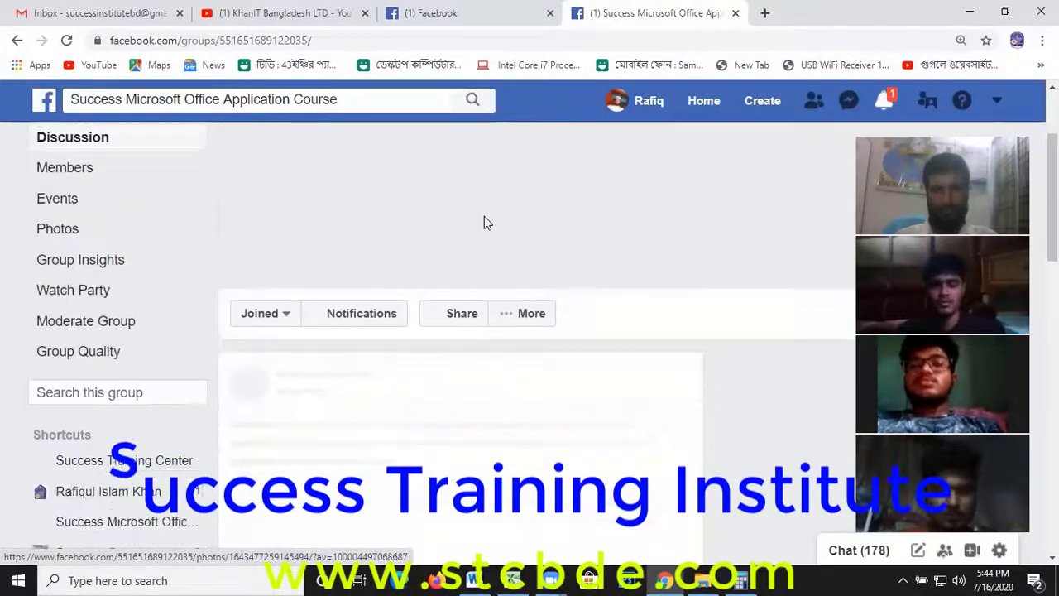
scroll(490, 347, "down", 1)
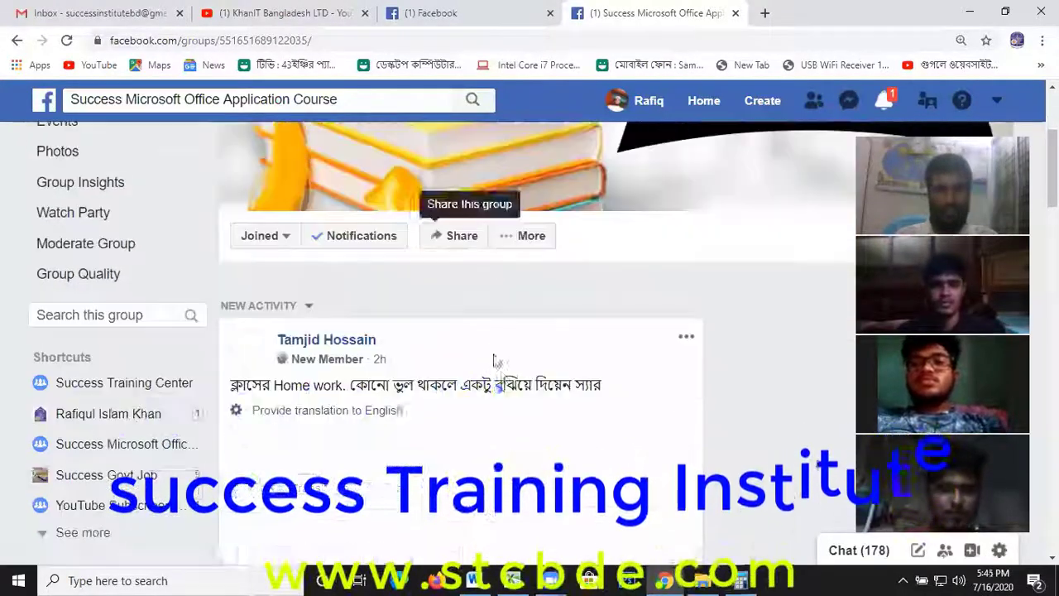
scroll(520, 367, "down", 1)
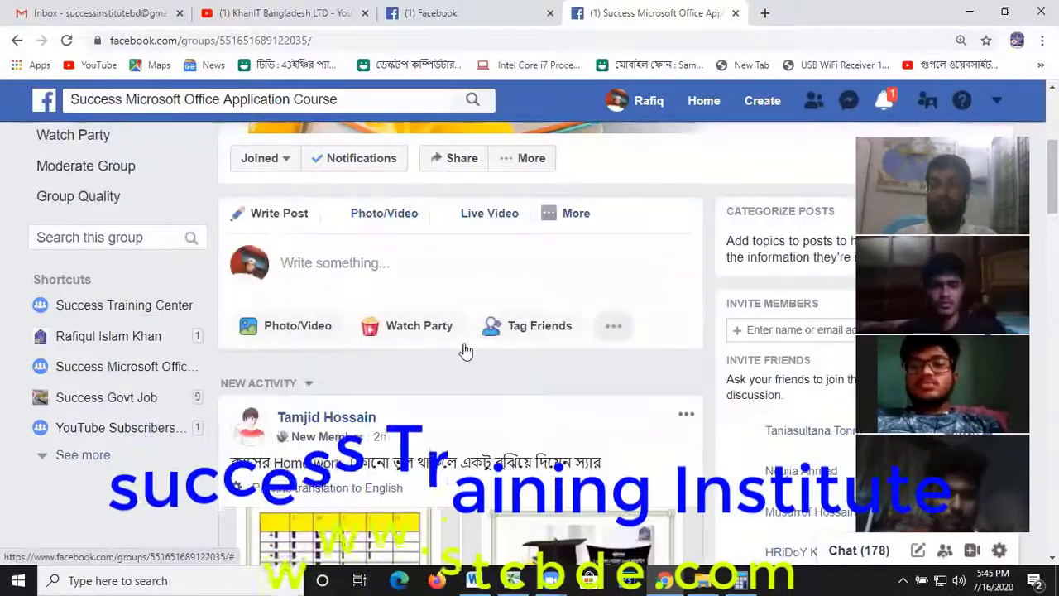
scroll(468, 354, "down", 2)
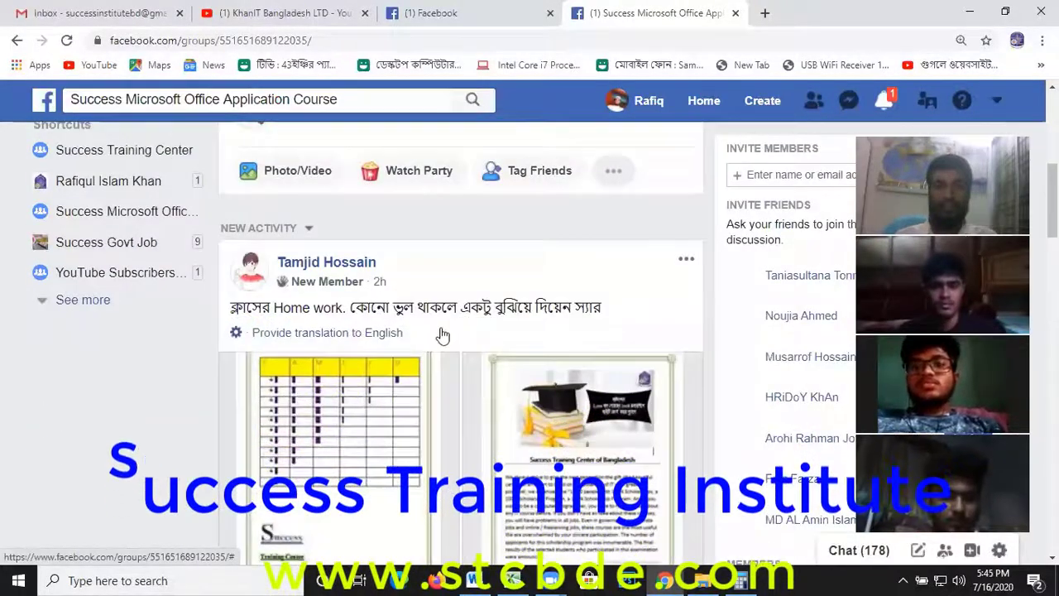
scroll(443, 335, "down", 3)
scroll(442, 345, "down", 2)
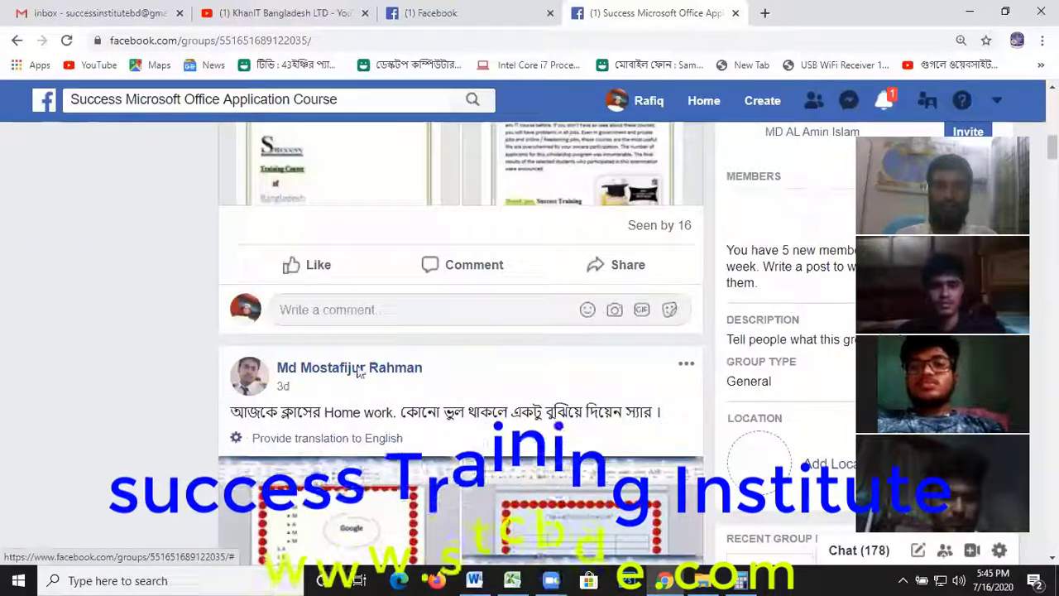
left_click(348, 280)
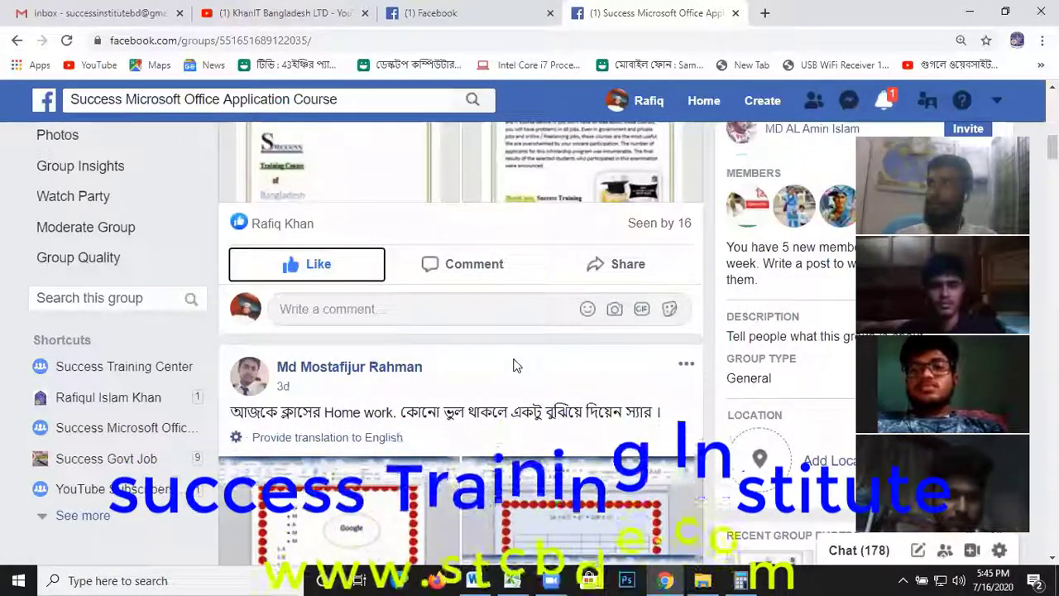
- Scroll further down the group feed to the post with a shared YouTube link
scroll(513, 366, "down", 1)
scroll(516, 369, "down", 1)
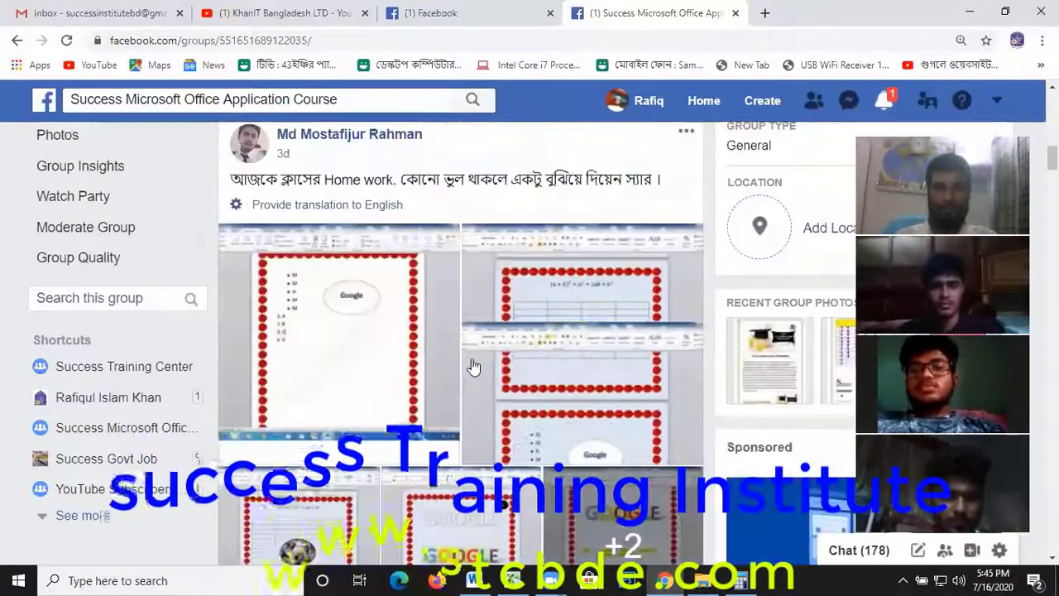
scroll(473, 367, "down", 3)
scroll(365, 238, "down", 2)
scroll(470, 273, "down", 5)
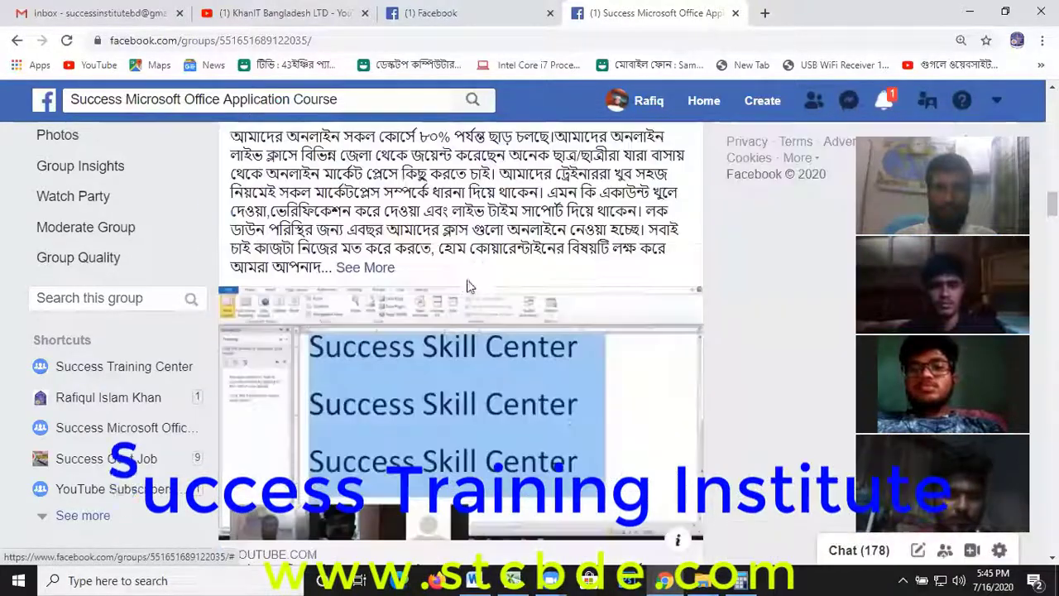
scroll(468, 282, "down", 5)
scroll(480, 283, "down", 5)
scroll(496, 298, "down", 5)
scroll(451, 339, "down", 5)
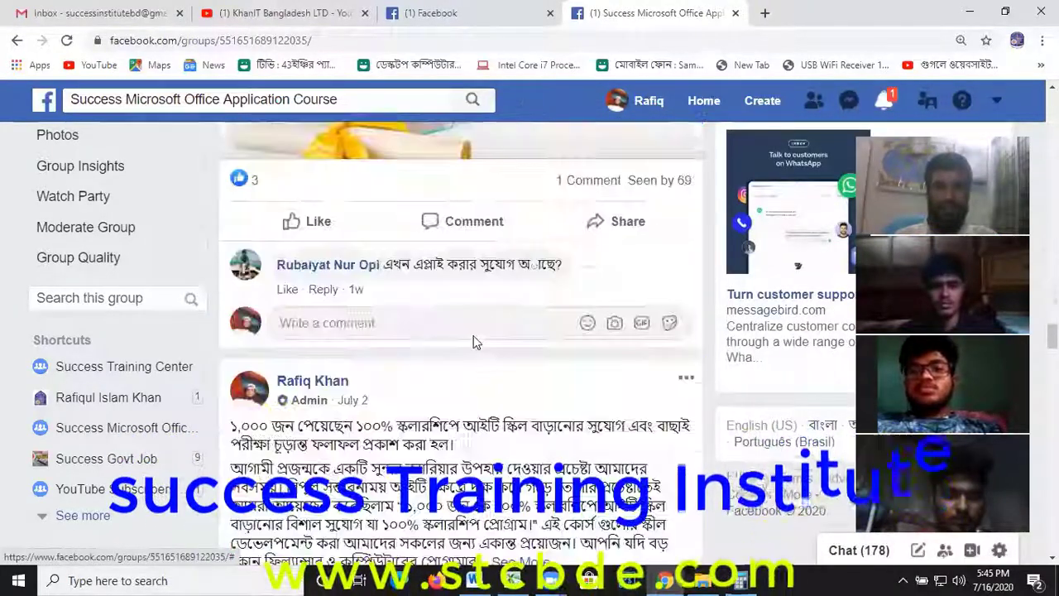
scroll(473, 346, "down", 5)
scroll(480, 354, "down", 5)
scroll(479, 356, "down", 5)
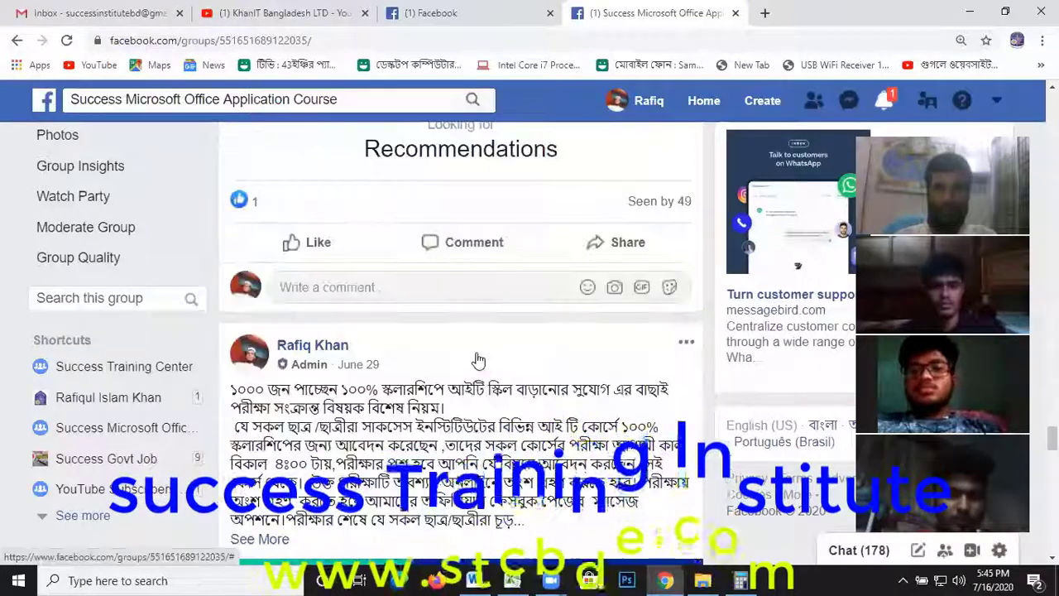
scroll(471, 364, "down", 5)
scroll(389, 319, "up", 1)
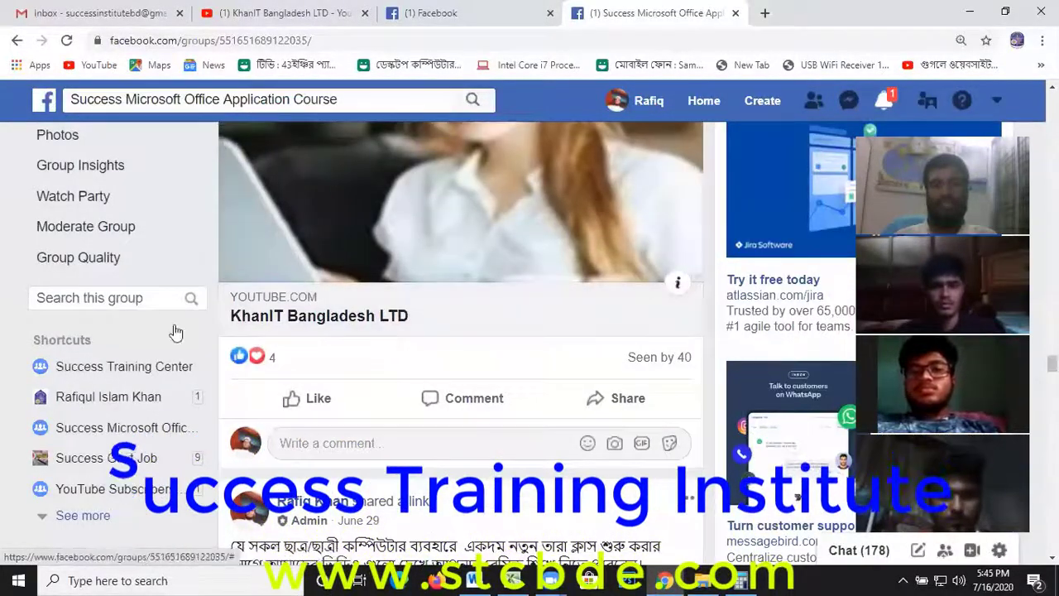
scroll(385, 335, "up", 2)
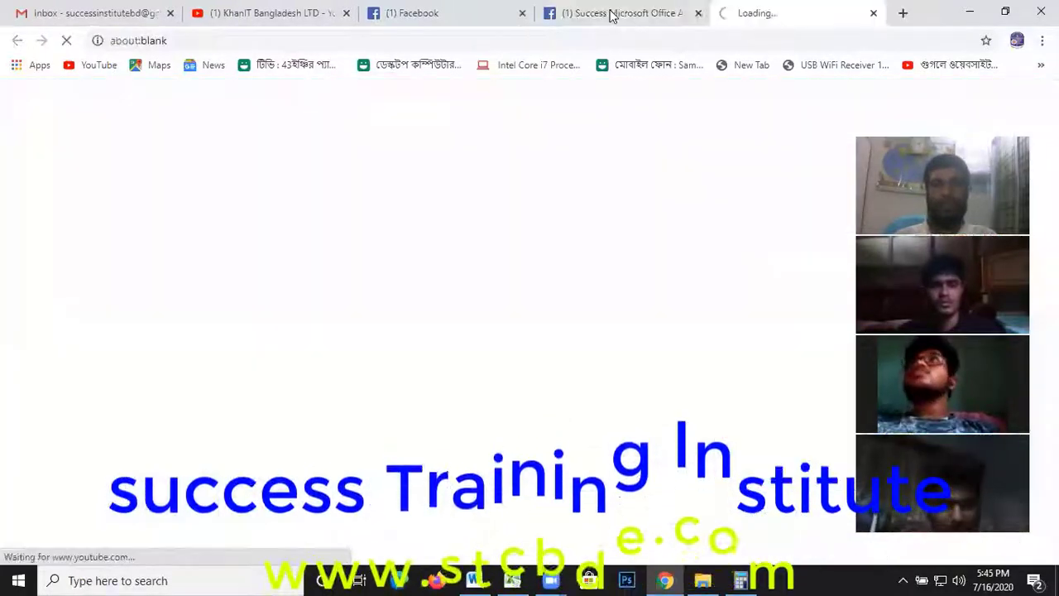
- From the Facebook group post, open the success institutebd channel link in a new tab
key("ctrl+shift+Tab")
scroll(397, 373, "down", 5)
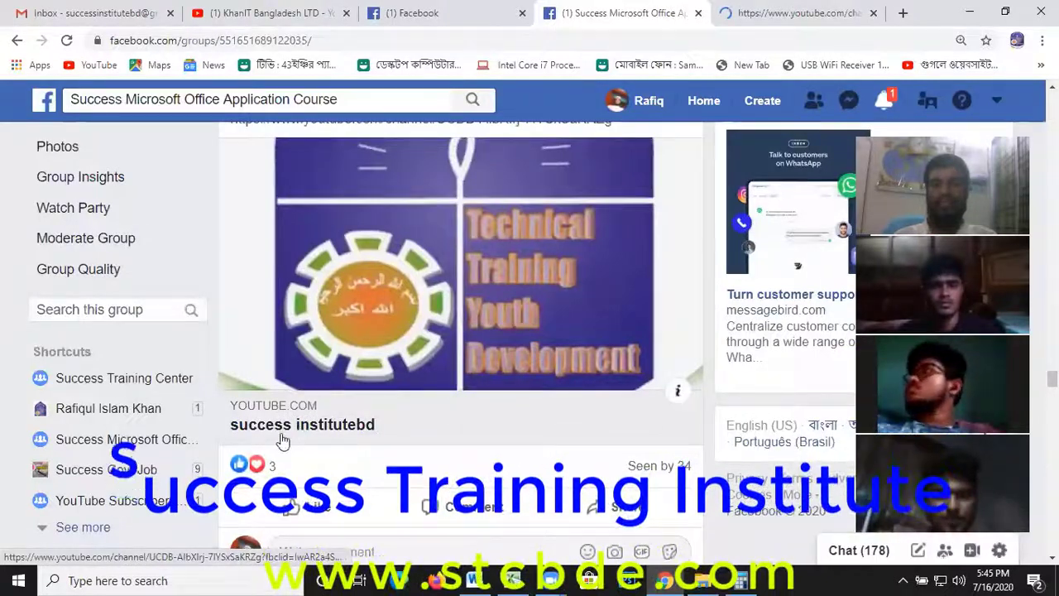
left_click(445, 250)
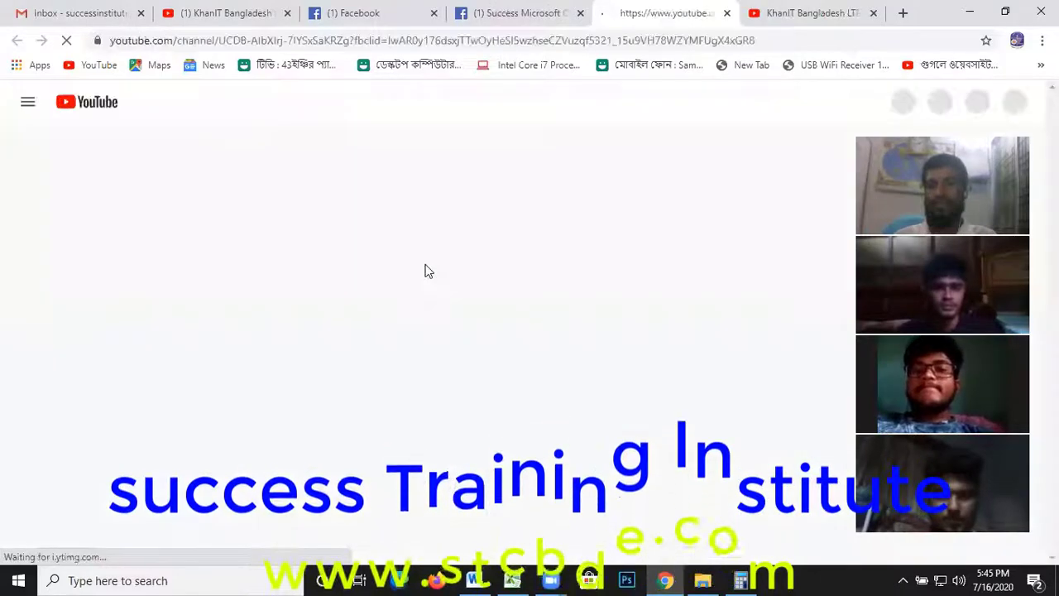
- Glance at the KhanIT Bangladesh LTD and success institutebd channel tabs, then close both
left_click(747, 18)
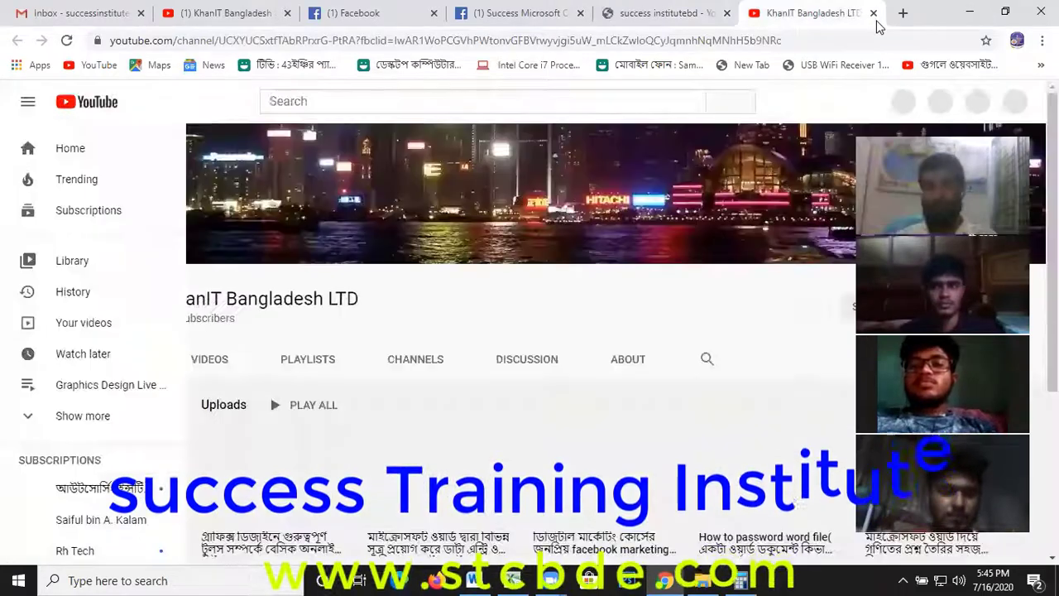
left_click(716, 15)
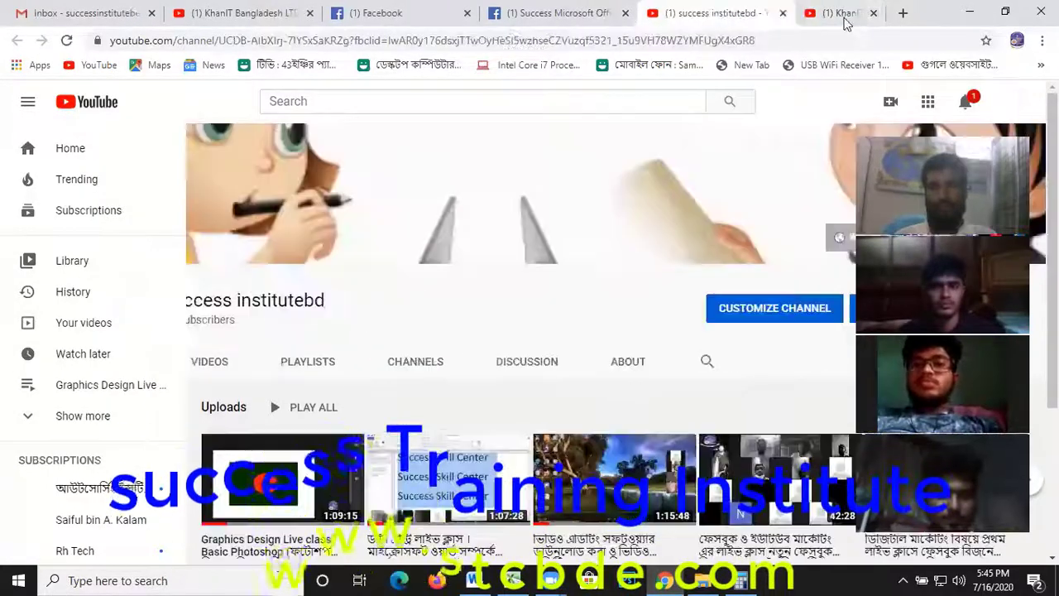
left_click(874, 13)
key("ctrl+w")
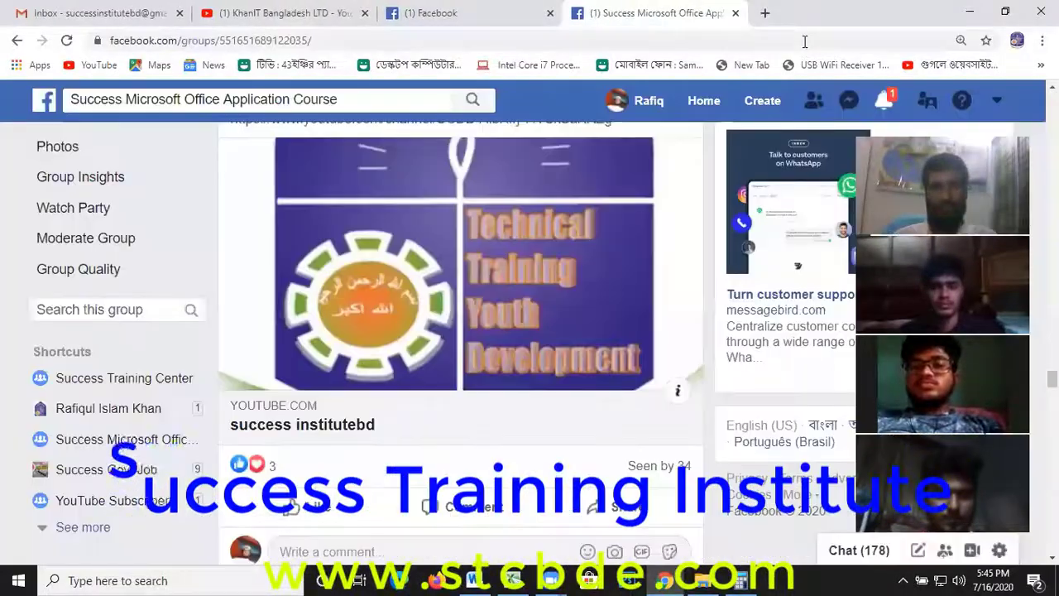